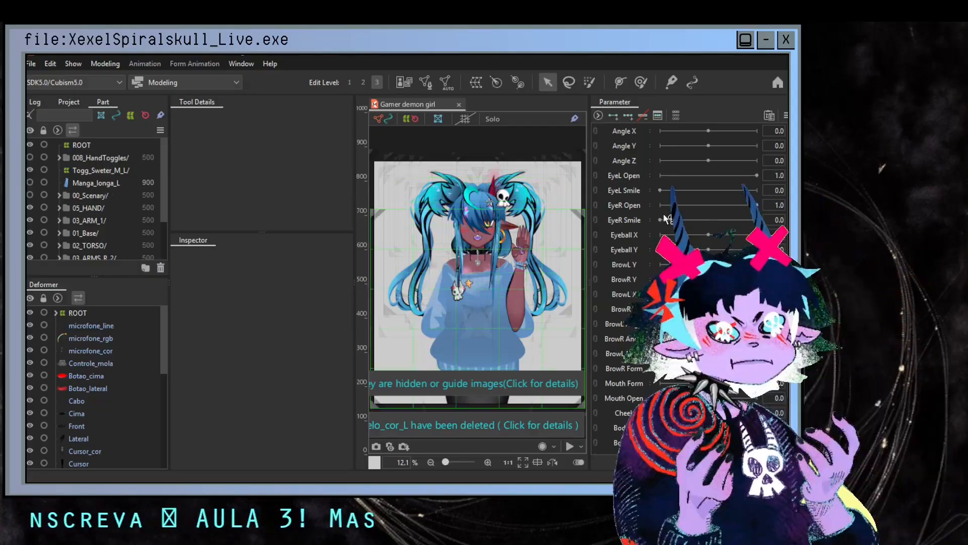
- Switch to edit level 1 and select the Cabelo_sombra_C_L hair shadow mesh on the character
{"action": "key", "text": "1"}
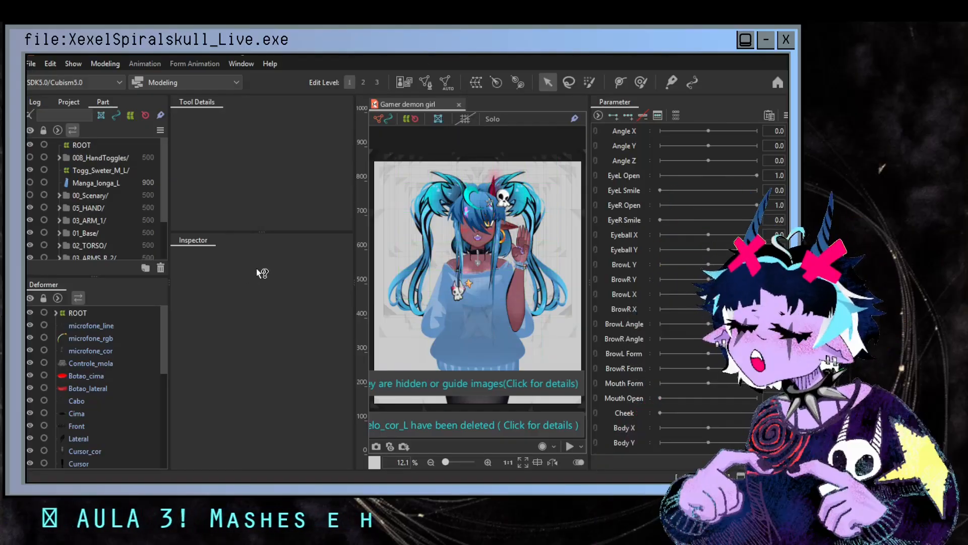
{"action": "scroll", "coordinate": [162, 246], "scroll_direction": "down", "scroll_amount": 2}
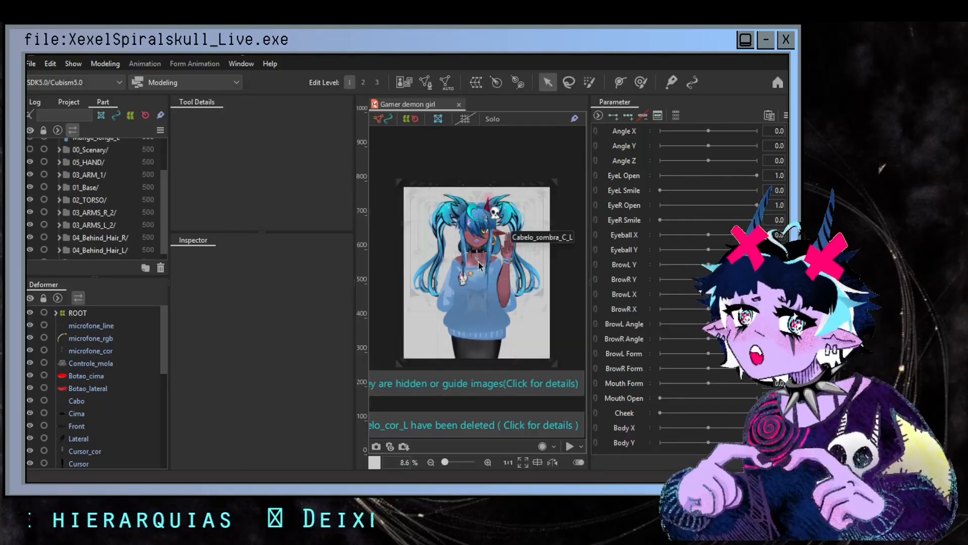
{"action": "scroll", "coordinate": [478, 262], "scroll_direction": "up", "scroll_amount": 2}
{"action": "left_click", "coordinate": [400, 194]}
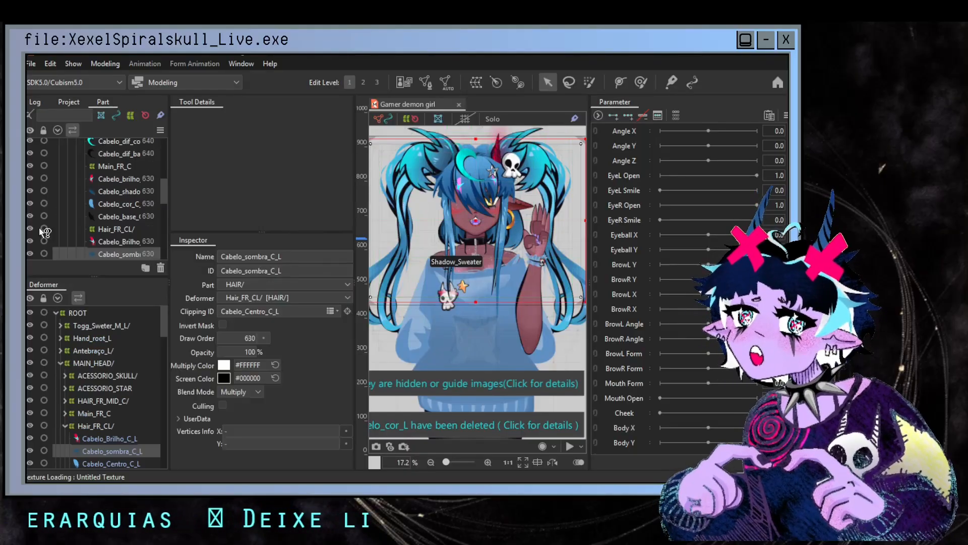
- Select the Hair_Fr_Side_R/ deformer and collapse the Hair_FR_CL/ group in the deformer hierarchy
{"action": "scroll", "coordinate": [89, 356], "scroll_direction": "down", "scroll_amount": 4}
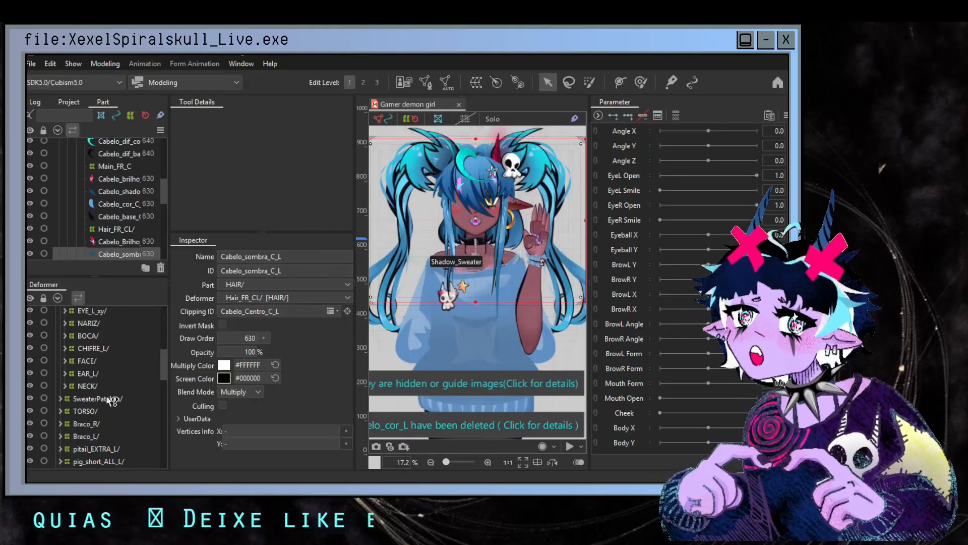
{"action": "left_click", "coordinate": [89, 353]}
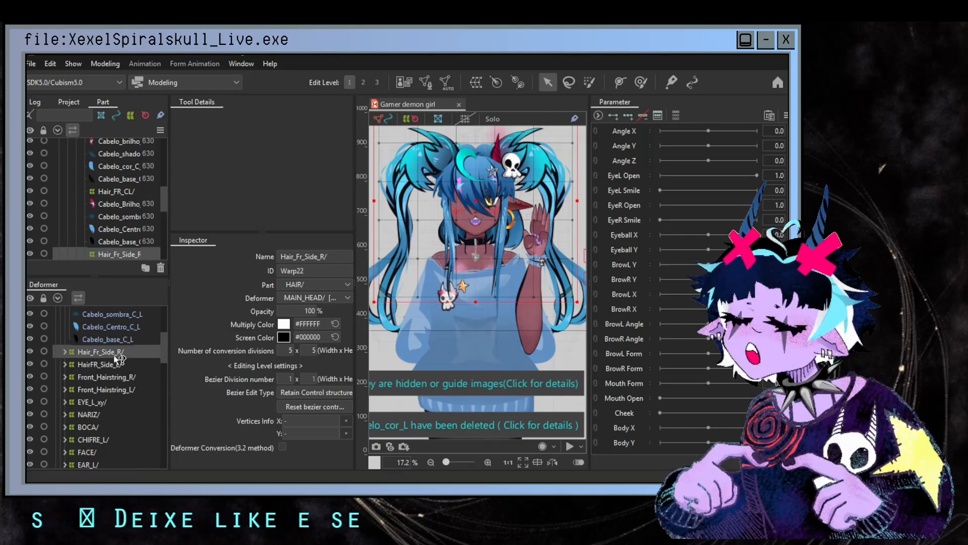
{"action": "scroll", "coordinate": [159, 322], "scroll_direction": "up", "scroll_amount": 2}
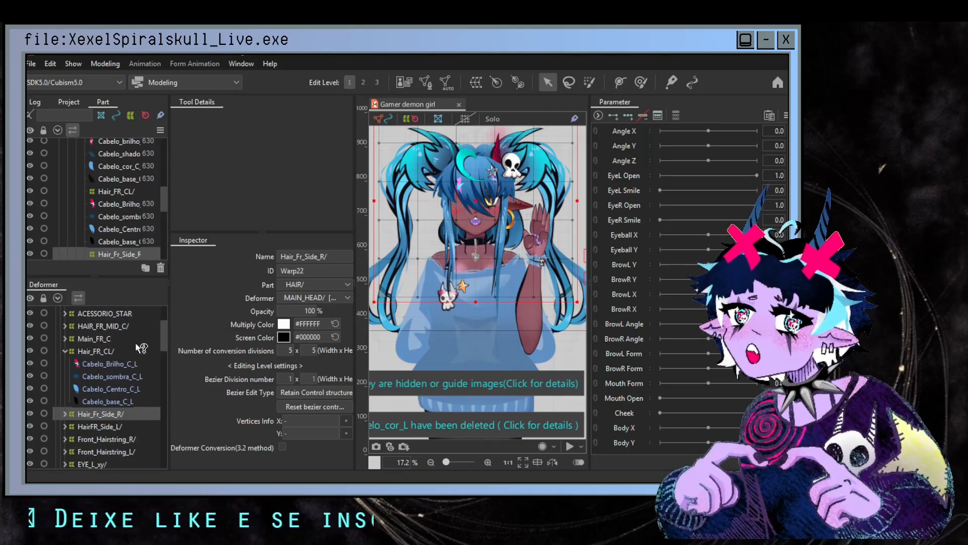
{"action": "left_click", "coordinate": [66, 352]}
{"action": "scroll", "coordinate": [105, 377], "scroll_direction": "up", "scroll_amount": 2}
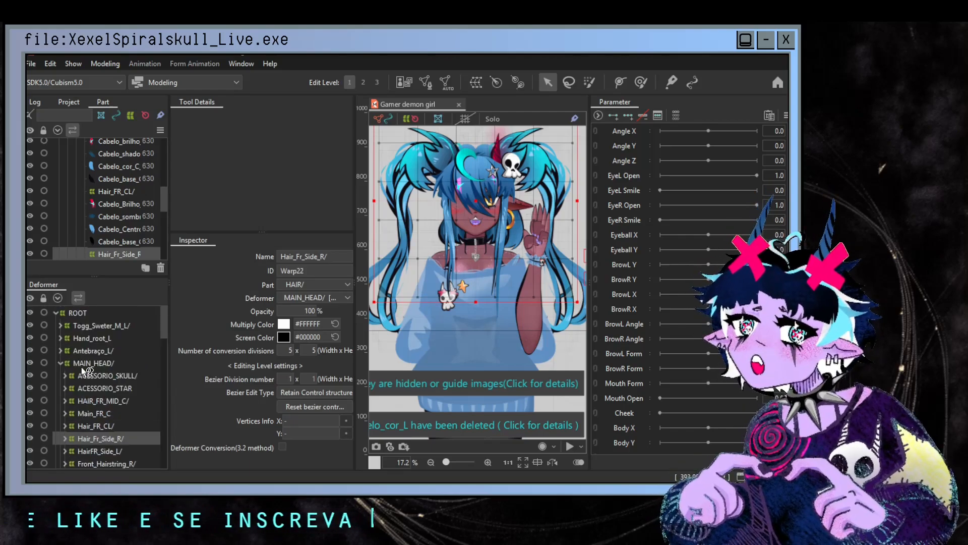
- Select the MAIN_HEAD/ warp deformer and try moving its control point beside the raised hand
{"action": "left_click", "coordinate": [84, 365]}
{"action": "scroll", "coordinate": [458, 259], "scroll_direction": "down", "scroll_amount": 3}
{"action": "scroll", "coordinate": [471, 241], "scroll_direction": "up", "scroll_amount": 3}
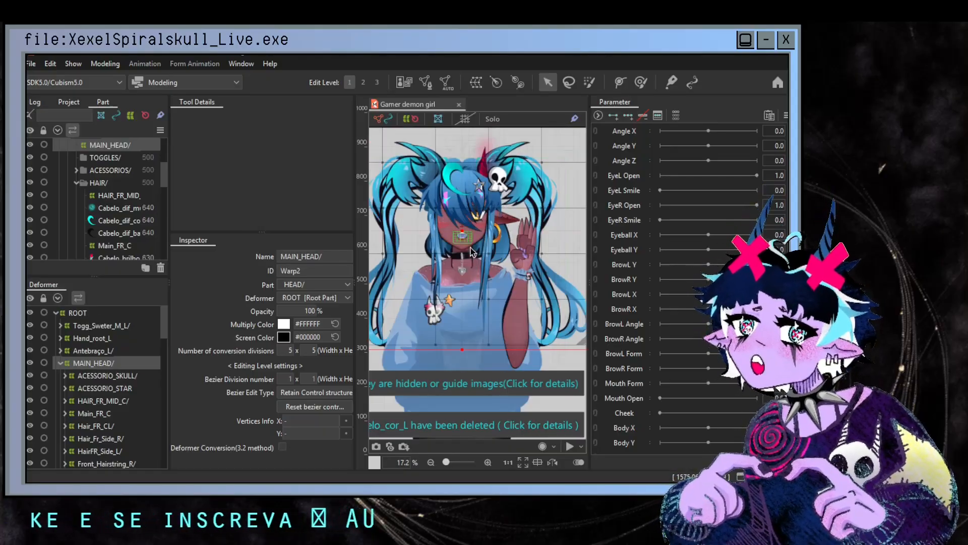
{"action": "left_click_drag", "start_coordinate": [447, 202], "coordinate": [541, 253]}
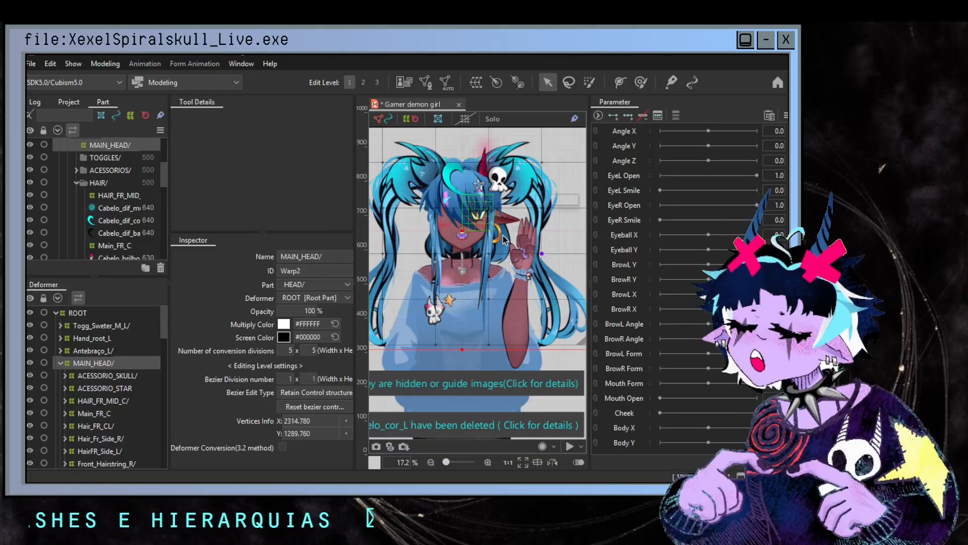
- Select the SweaterPatches/ deformer, which sits directly under ROOT outside the MAIN_HEAD/ group
{"action": "scroll", "coordinate": [454, 248], "scroll_direction": "up", "scroll_amount": 5}
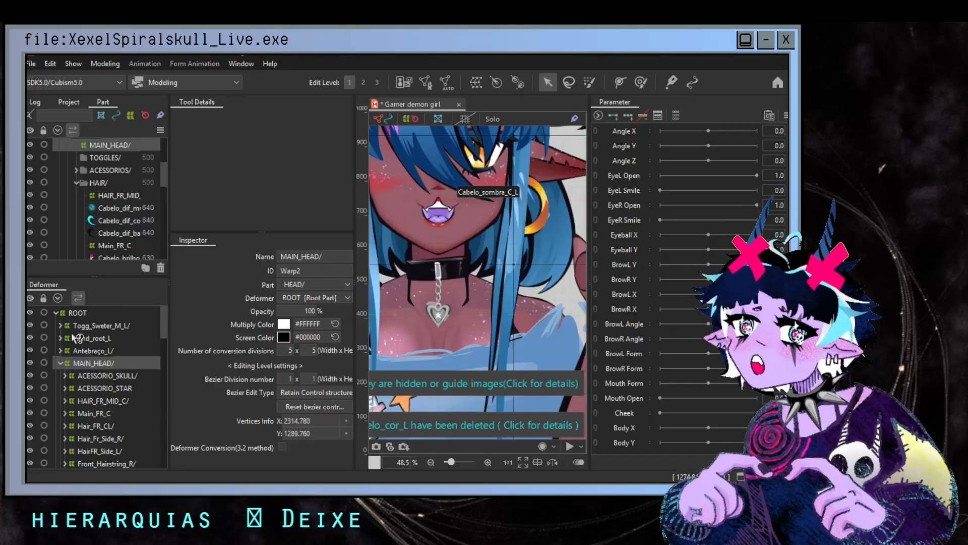
{"action": "scroll", "coordinate": [75, 338], "scroll_direction": "down", "scroll_amount": 4}
{"action": "left_click", "coordinate": [99, 390]}
{"action": "scroll", "coordinate": [96, 393], "scroll_direction": "up", "scroll_amount": 4}
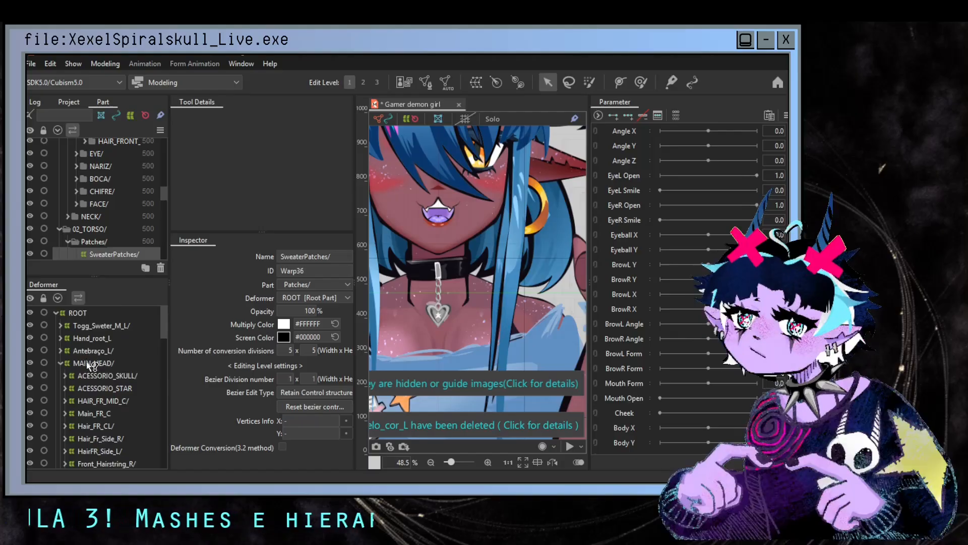
- Go through the child deformers of MAIN_HEAD/ one by one, from ACESSORIO_SKULL/ to Hair_Fr_Side_R/, to view their warp frames
{"action": "scroll", "coordinate": [163, 307], "scroll_direction": "down", "scroll_amount": 1}
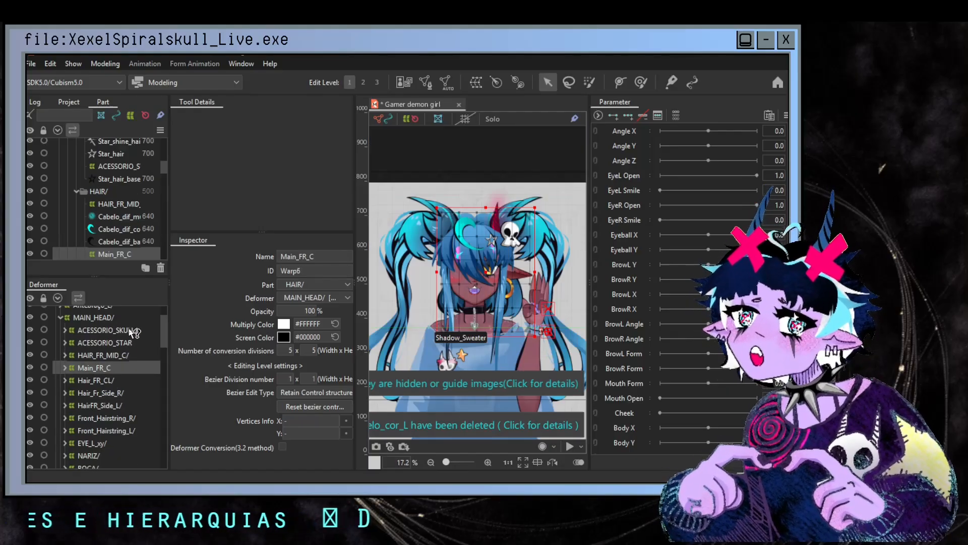
{"action": "left_click", "coordinate": [134, 331]}
{"action": "left_click", "coordinate": [130, 343]}
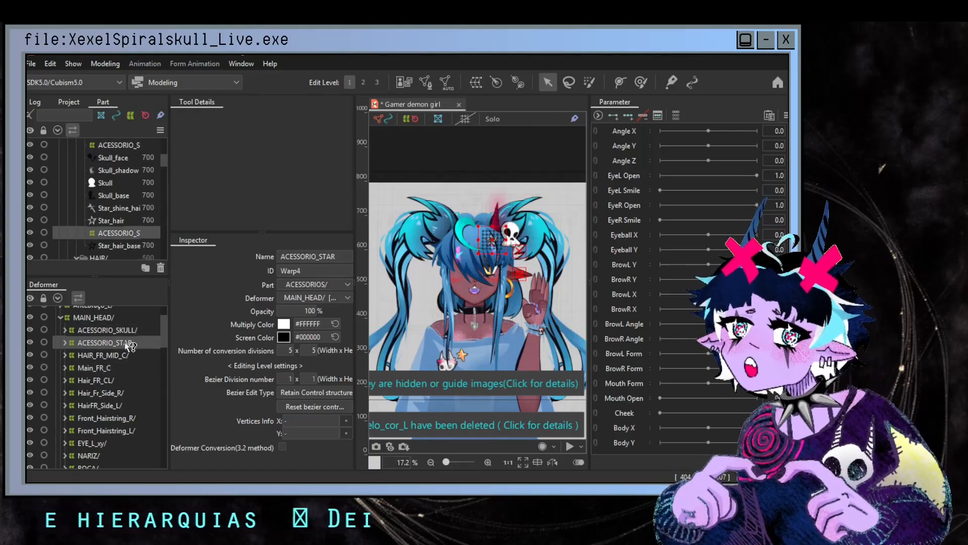
{"action": "left_click", "coordinate": [125, 355]}
{"action": "left_click", "coordinate": [115, 368]}
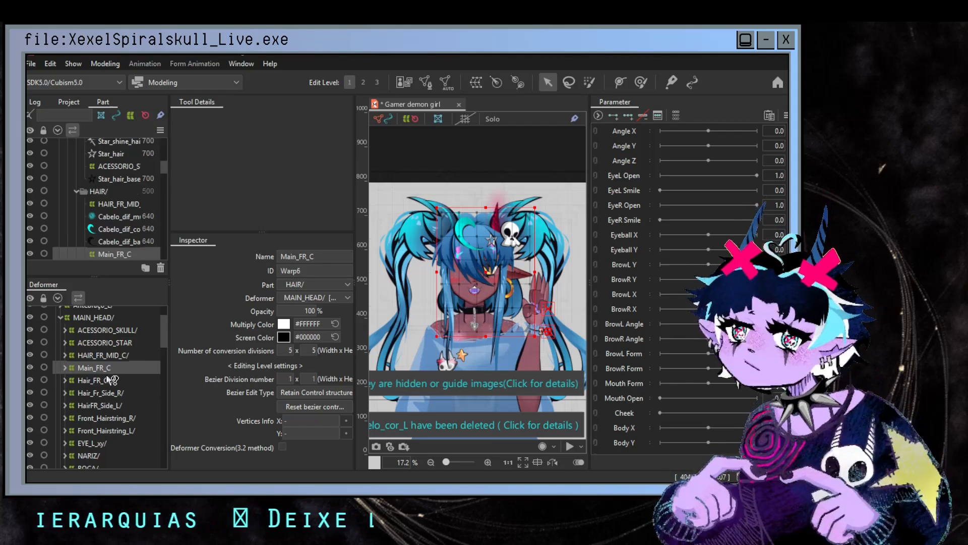
{"action": "left_click", "coordinate": [110, 381]}
{"action": "left_click", "coordinate": [97, 393]}
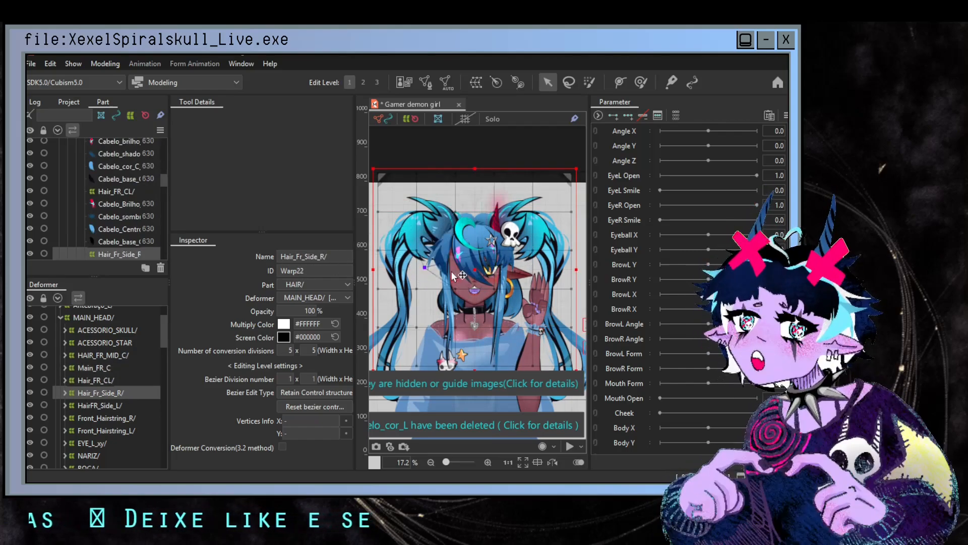
- Expand the Hair_Fr_Side_R/ deformer, examine its warp frame around the hair and clear the selection
{"action": "scroll", "coordinate": [485, 287], "scroll_direction": "down", "scroll_amount": 2}
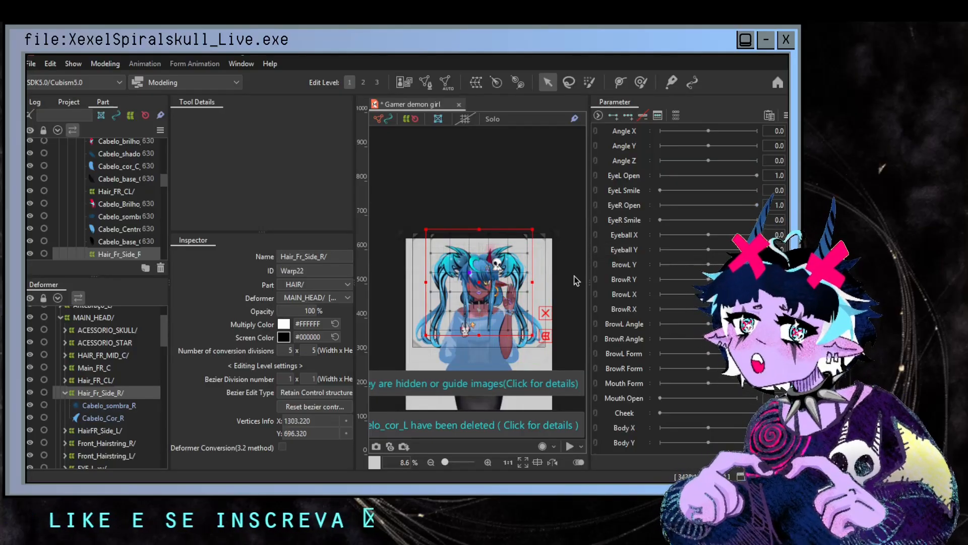
{"action": "scroll", "coordinate": [576, 280], "scroll_direction": "up", "scroll_amount": 3}
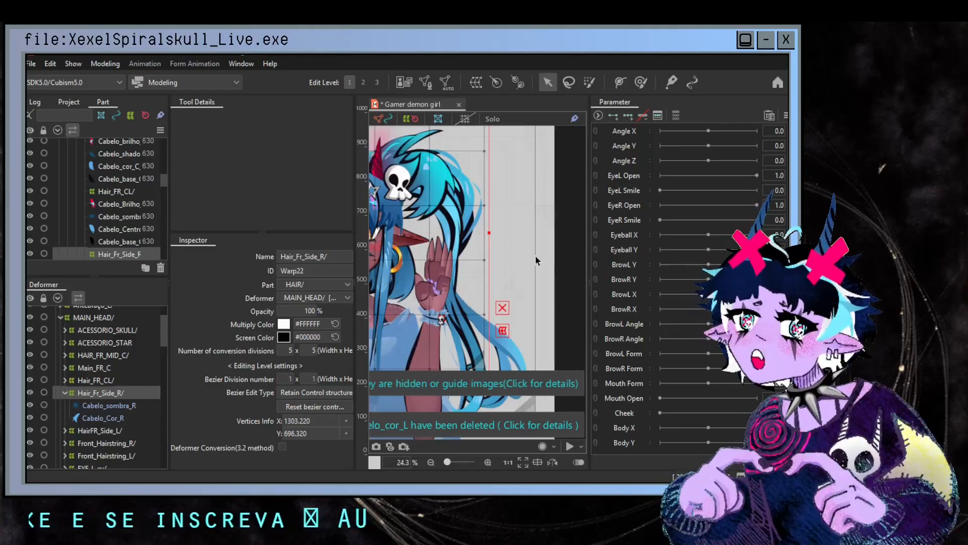
{"action": "scroll", "coordinate": [536, 260], "scroll_direction": "down", "scroll_amount": 1}
{"action": "left_click_drag", "start_coordinate": [537, 254], "coordinate": [581, 251]}
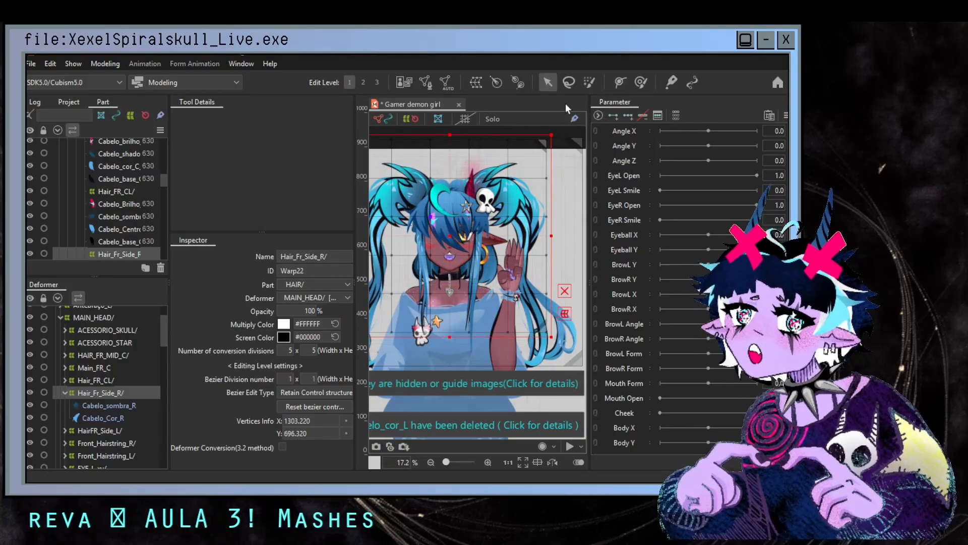
{"action": "left_click", "coordinate": [561, 189]}
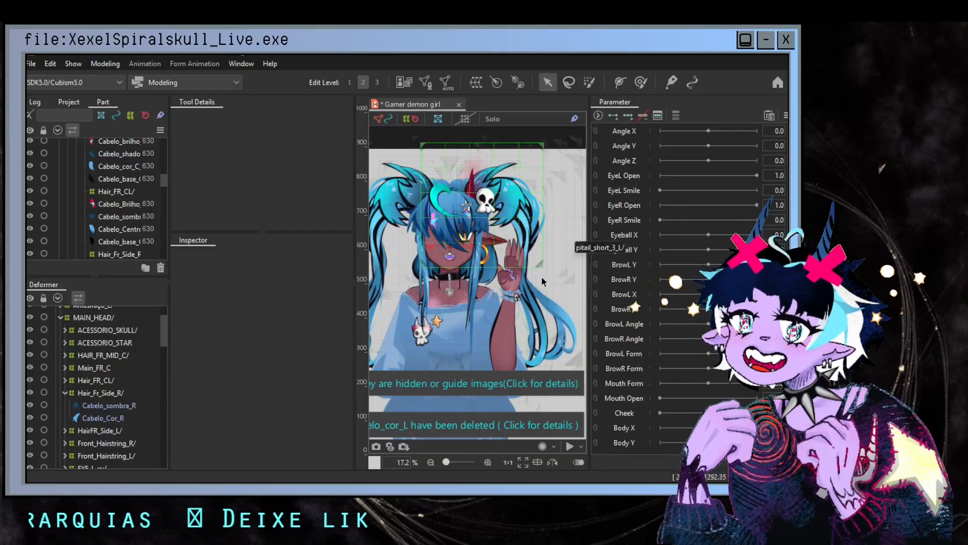
- View the model at edit level 2 and return to edit level 1
{"action": "key", "text": "2"}
{"action": "left_click_drag", "start_coordinate": [549, 278], "coordinate": [568, 242]}
{"action": "scroll", "coordinate": [473, 280], "scroll_direction": "down", "scroll_amount": 2}
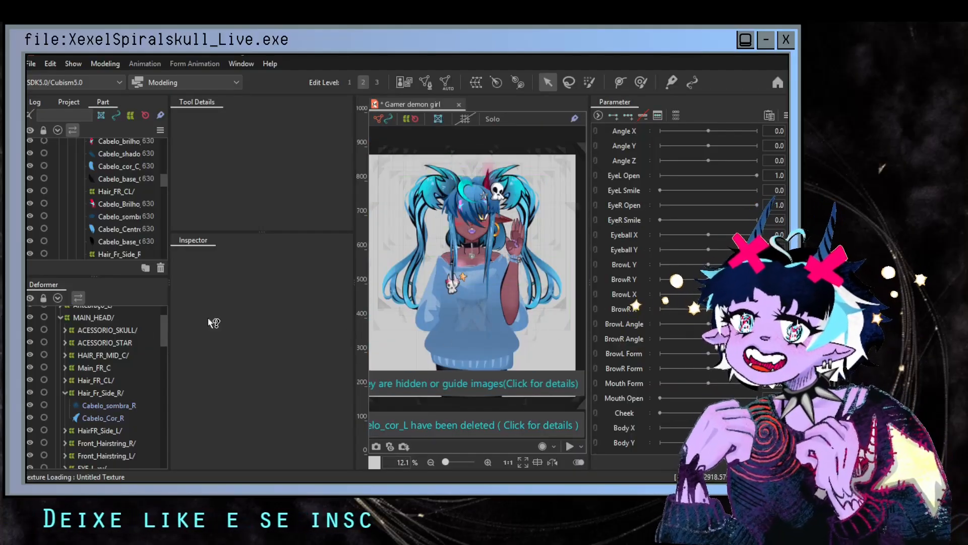
{"action": "key", "text": "ctrl+1"}
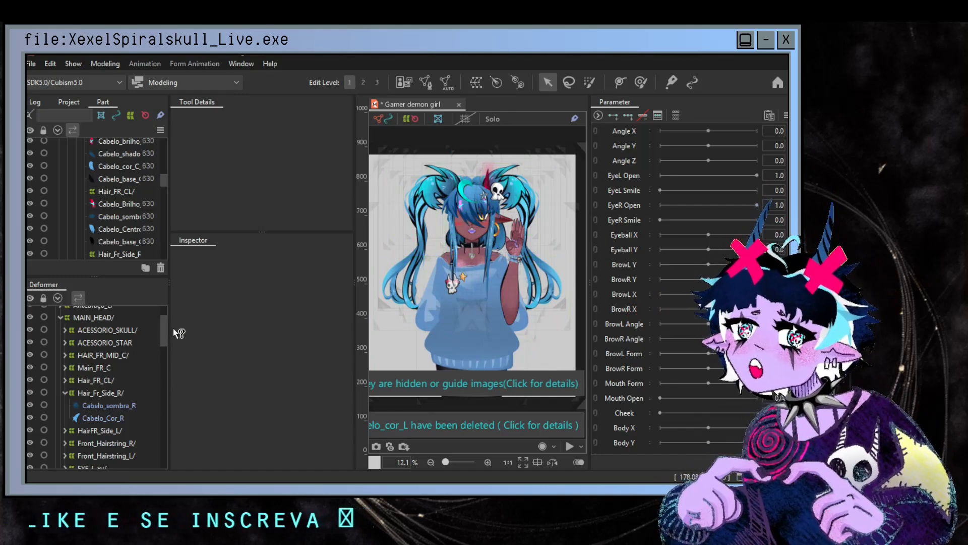
- Collapse the ROOT deformer group and return to the start of the part list
{"action": "scroll", "coordinate": [99, 378], "scroll_direction": "up", "scroll_amount": 2}
{"action": "left_click", "coordinate": [56, 314]}
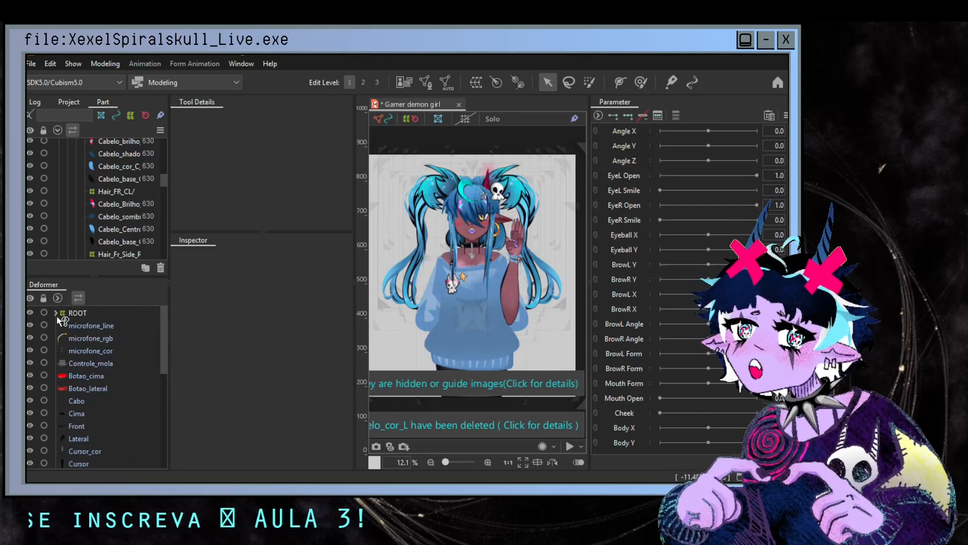
{"action": "scroll", "coordinate": [111, 197], "scroll_direction": "up", "scroll_amount": 10}
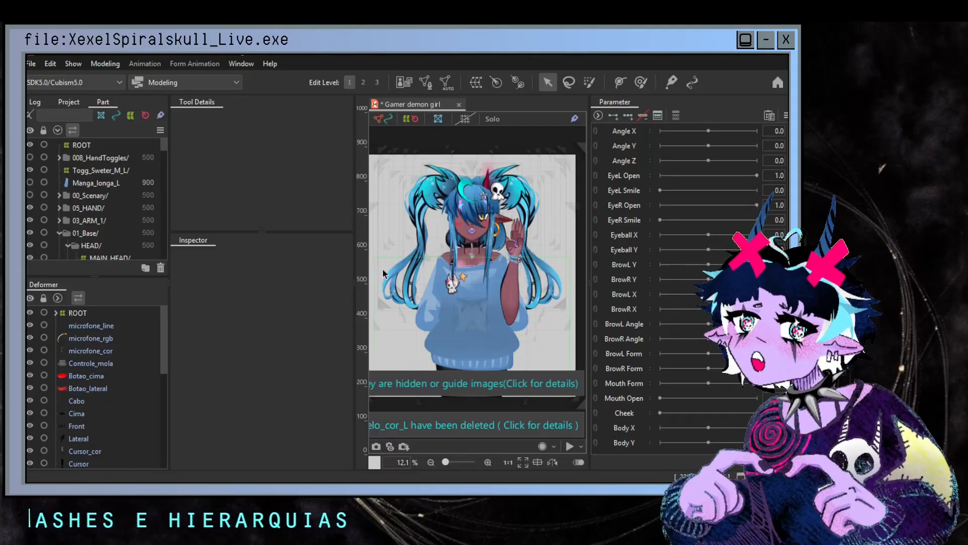
- Select all objects in the model and look through the Automatic Mesh generator presets without applying one
{"action": "key", "text": "ctrl+a"}
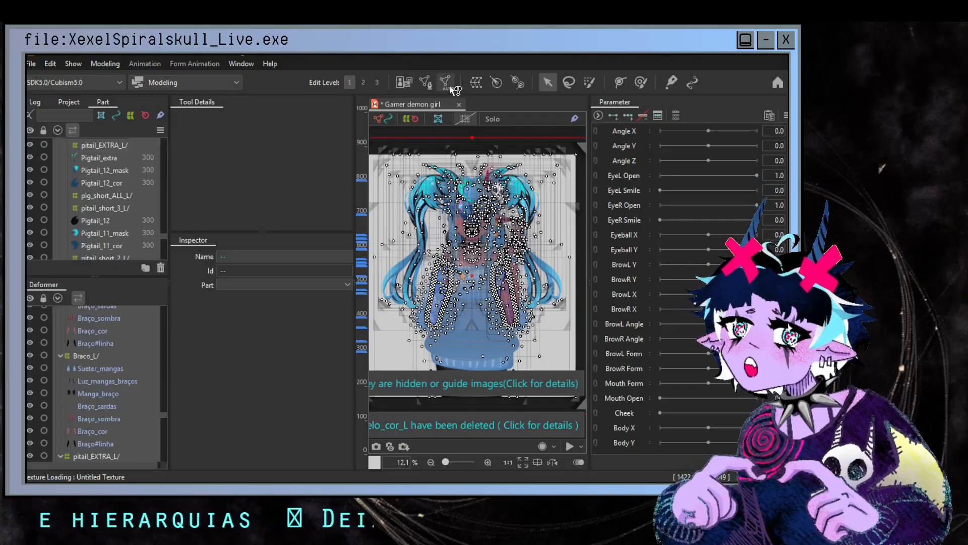
{"action": "left_click", "coordinate": [449, 87]}
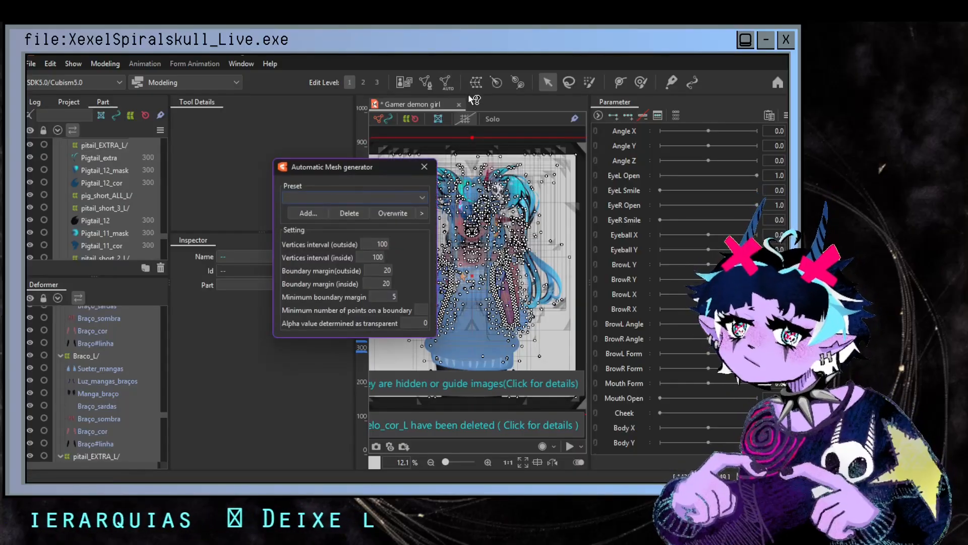
{"action": "left_click", "coordinate": [342, 198]}
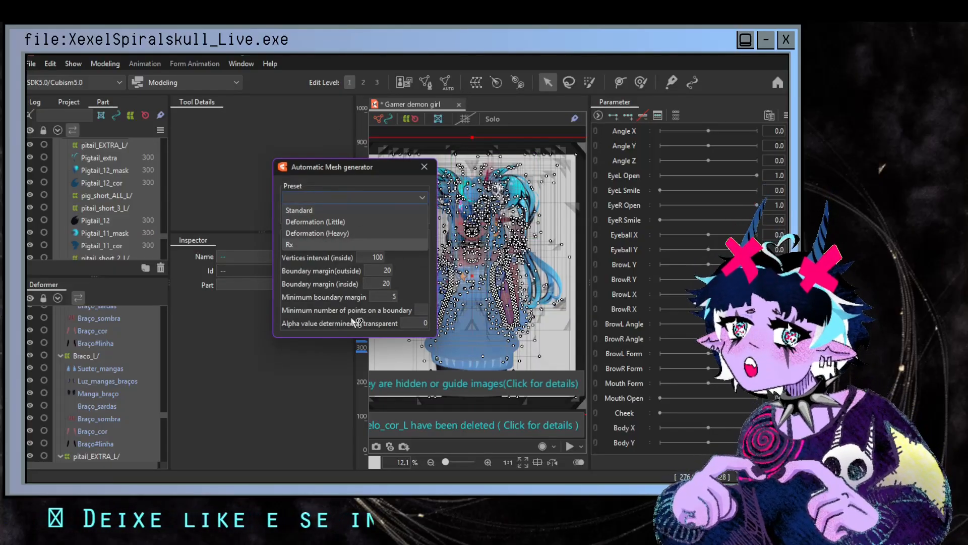
{"action": "left_click", "coordinate": [424, 167]}
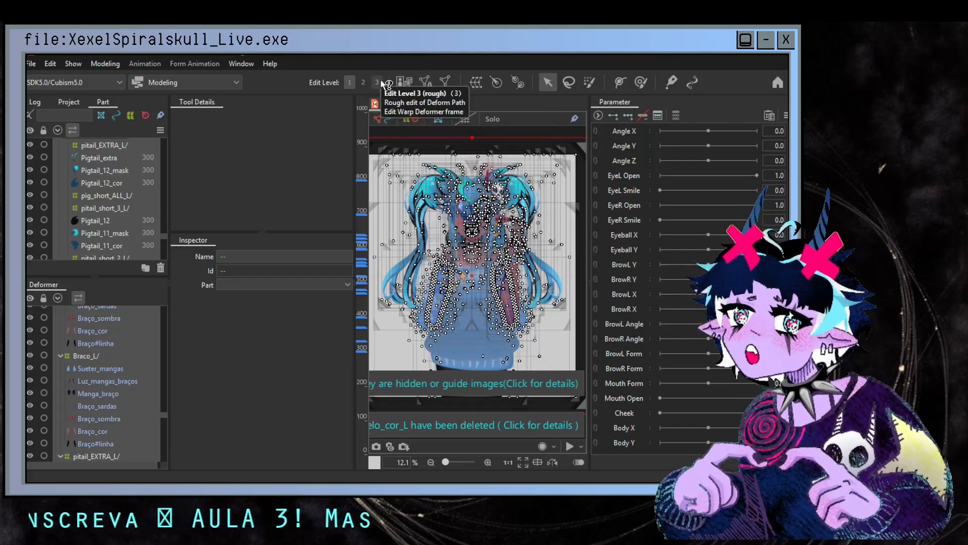
- Enlarge the part list and apply an Automatic Mesh generator preset to the selected parts
{"action": "scroll", "coordinate": [101, 202], "scroll_direction": "down", "scroll_amount": 5}
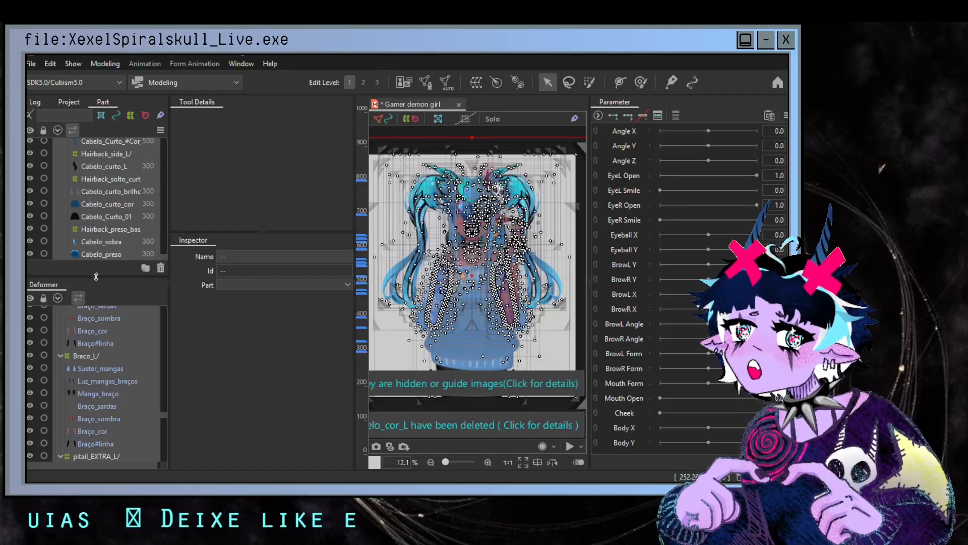
{"action": "left_click_drag", "start_coordinate": [94, 276], "coordinate": [96, 423]}
{"action": "scroll", "coordinate": [107, 286], "scroll_direction": "down", "scroll_amount": 10}
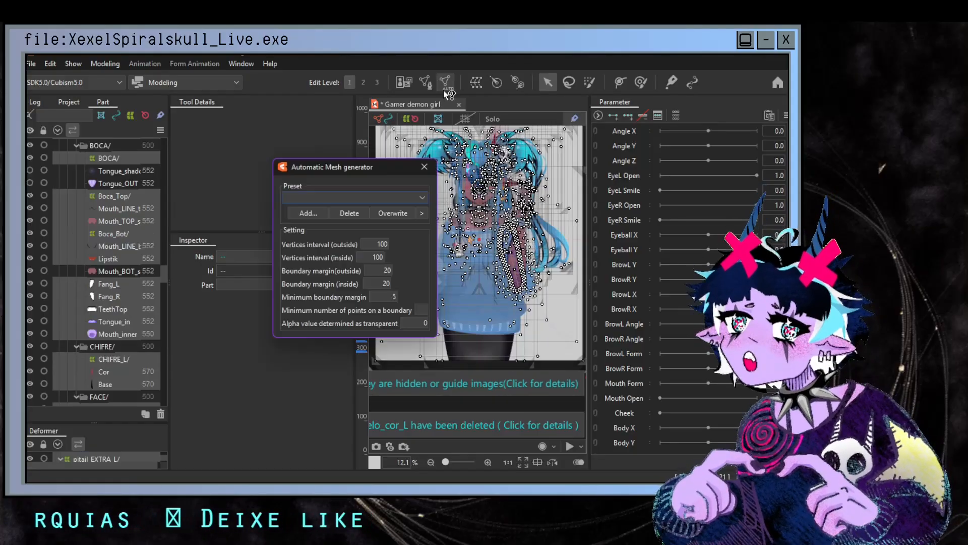
{"action": "left_click", "coordinate": [348, 198]}
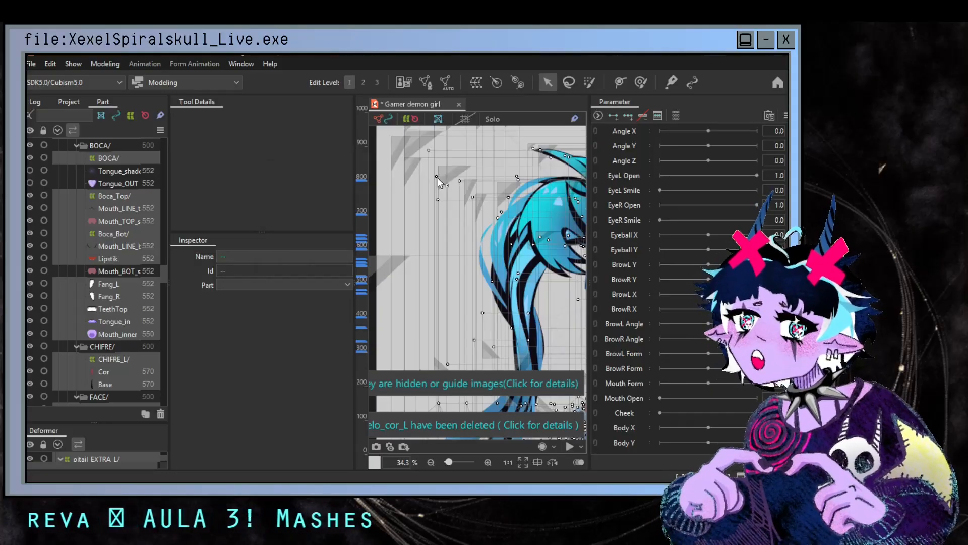
- Examine the generated mesh points on Pigtail_02_cor and across the whole model with everything selected
{"action": "left_click", "coordinate": [436, 180]}
{"action": "scroll", "coordinate": [455, 193], "scroll_direction": "down", "scroll_amount": 2}
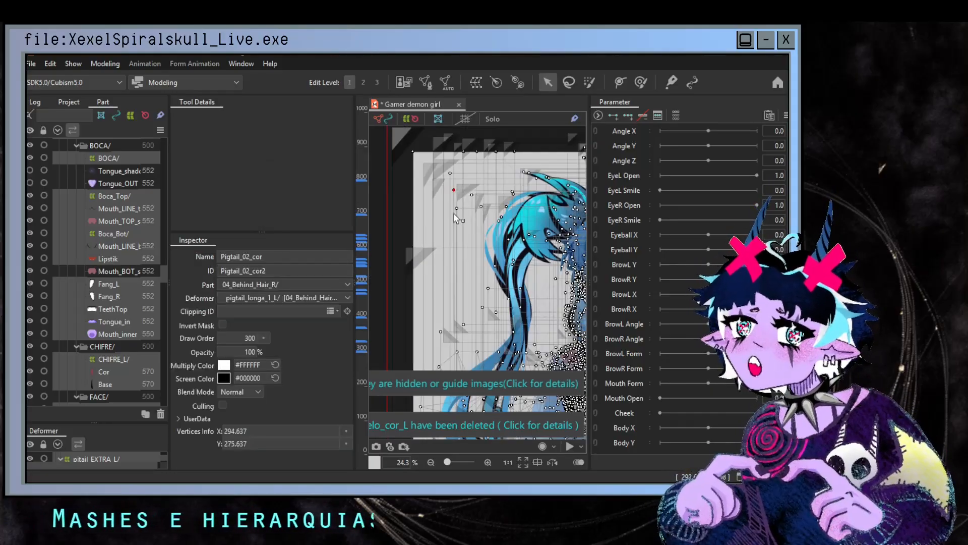
{"action": "key", "text": "ctrl+a"}
{"action": "scroll", "coordinate": [429, 248], "scroll_direction": "down", "scroll_amount": 3}
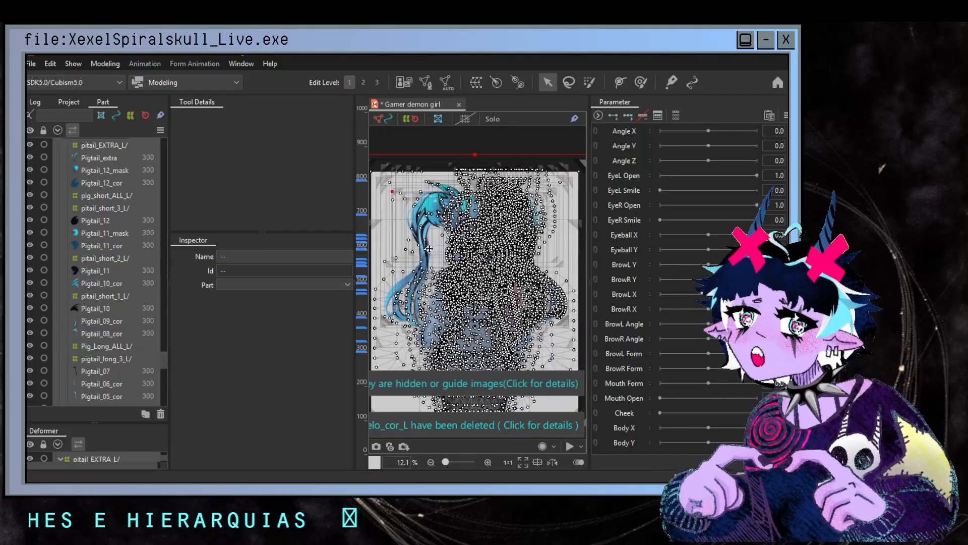
{"action": "scroll", "coordinate": [493, 262], "scroll_direction": "up", "scroll_amount": 2}
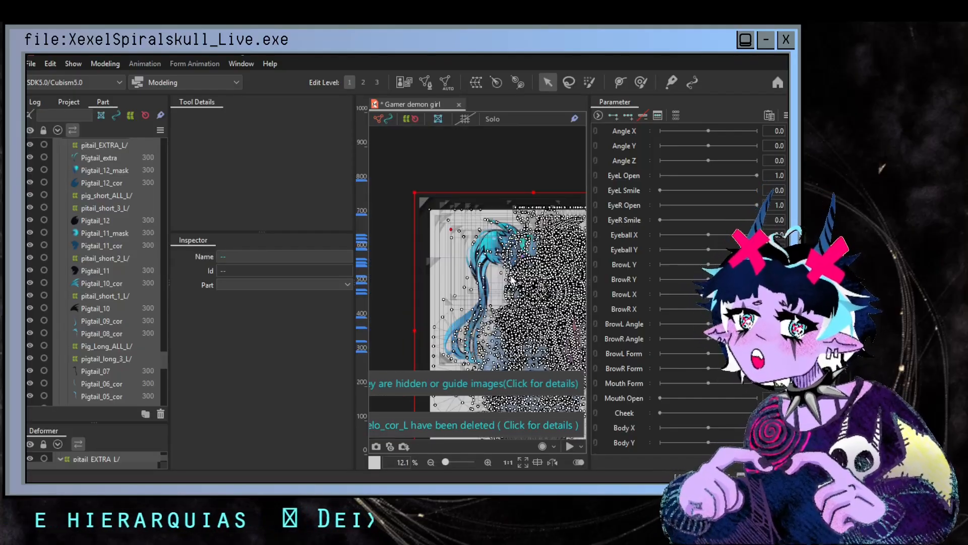
{"action": "left_click_drag", "start_coordinate": [522, 284], "coordinate": [447, 244]}
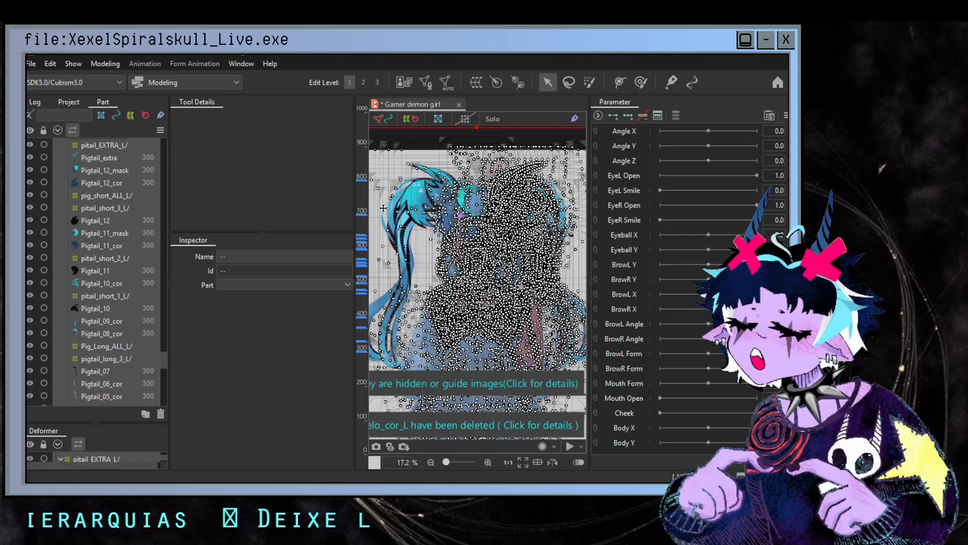
{"action": "scroll", "coordinate": [90, 265], "scroll_direction": "up", "scroll_amount": 10}
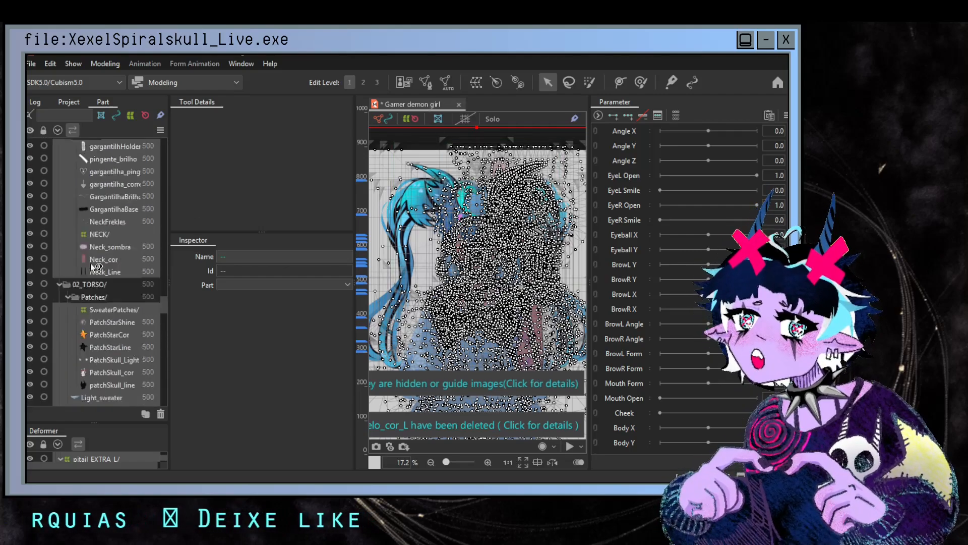
- Select polegar_abaixado_detail in the Polegar_L group, try shifting it on the palm, and undo the move
{"action": "scroll", "coordinate": [96, 267], "scroll_direction": "up", "scroll_amount": 10}
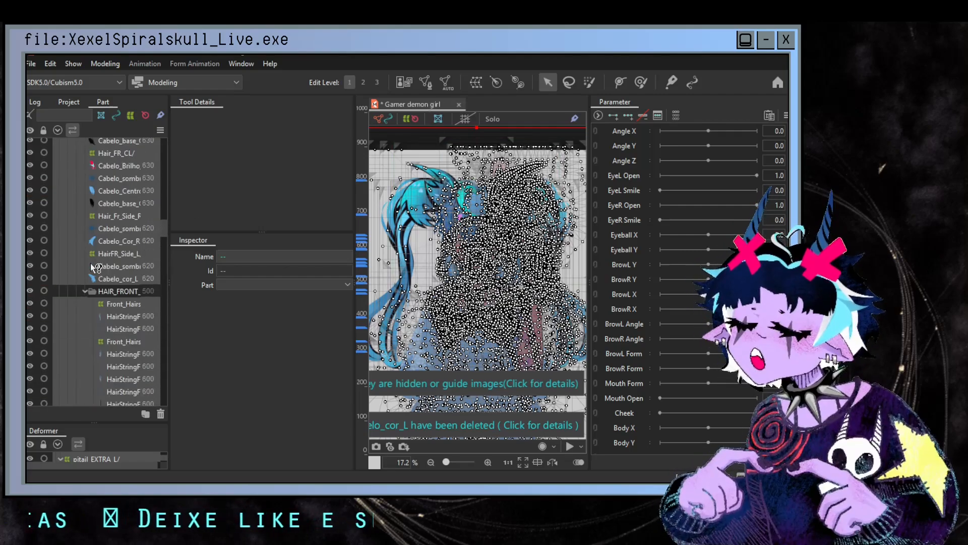
{"action": "scroll", "coordinate": [100, 272], "scroll_direction": "up", "scroll_amount": 10}
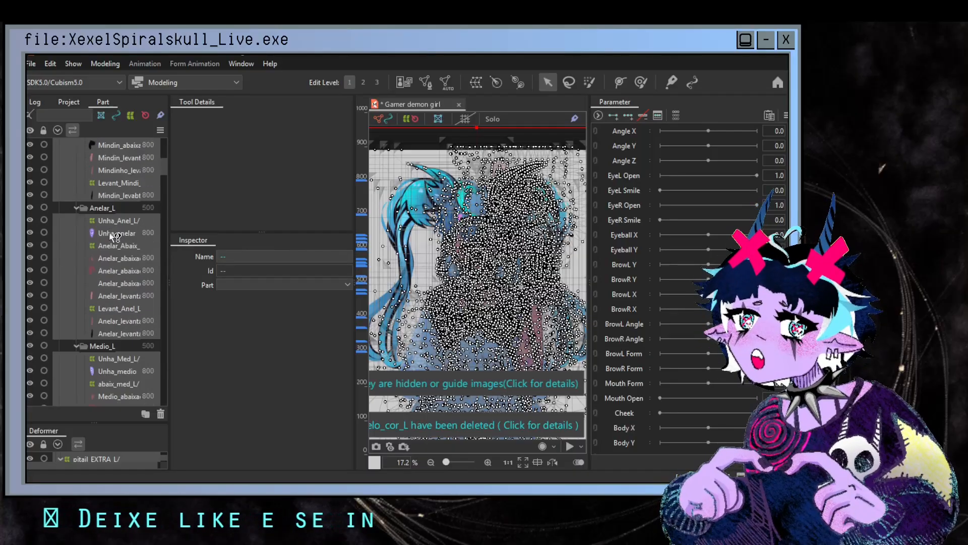
{"action": "scroll", "coordinate": [113, 237], "scroll_direction": "up", "scroll_amount": 3}
{"action": "left_click", "coordinate": [132, 281]}
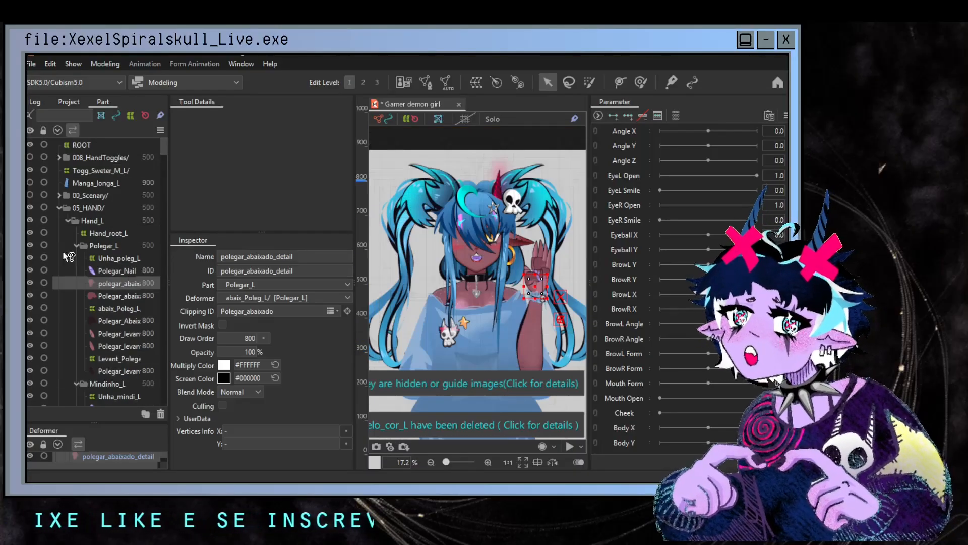
{"action": "scroll", "coordinate": [535, 288], "scroll_direction": "up", "scroll_amount": 6}
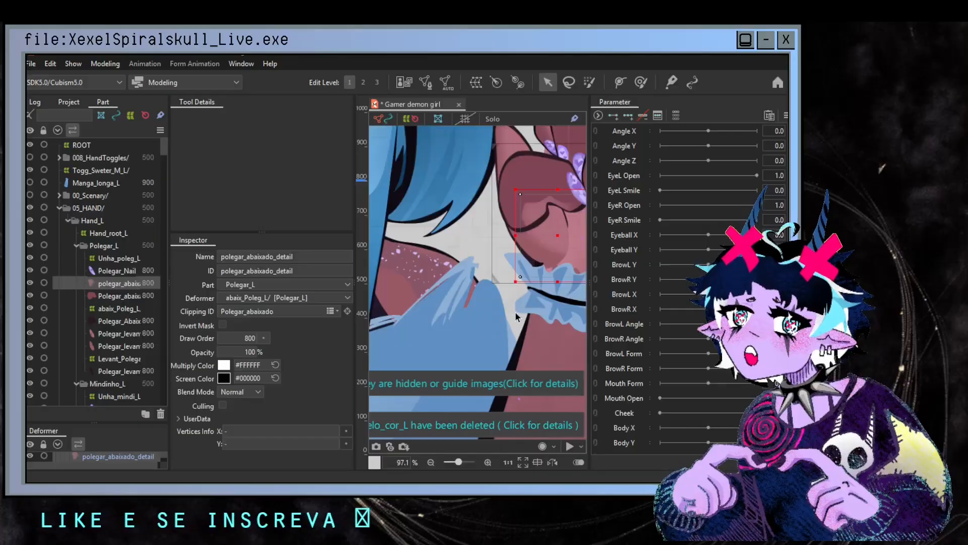
{"action": "left_click_drag", "start_coordinate": [446, 320], "coordinate": [371, 368]}
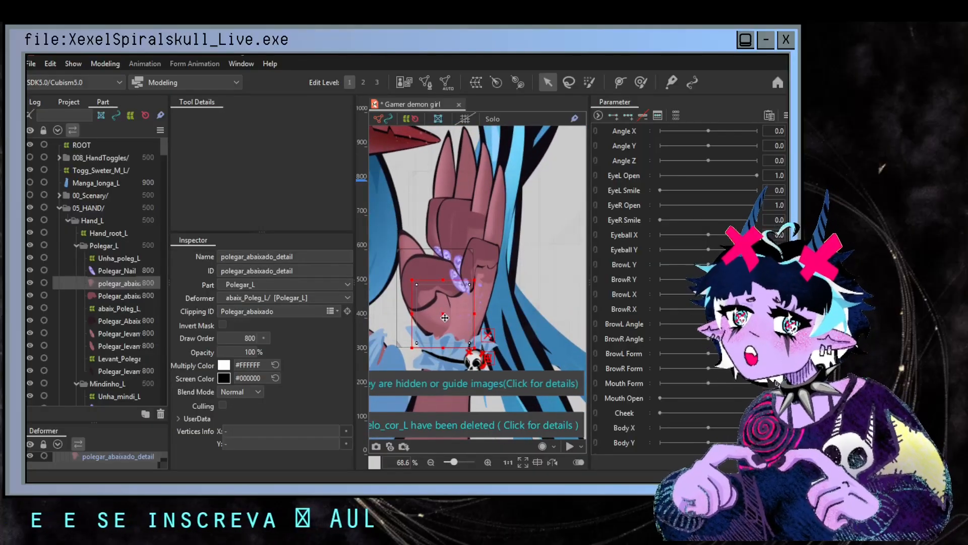
{"action": "left_click_drag", "start_coordinate": [441, 313], "coordinate": [441, 312]}
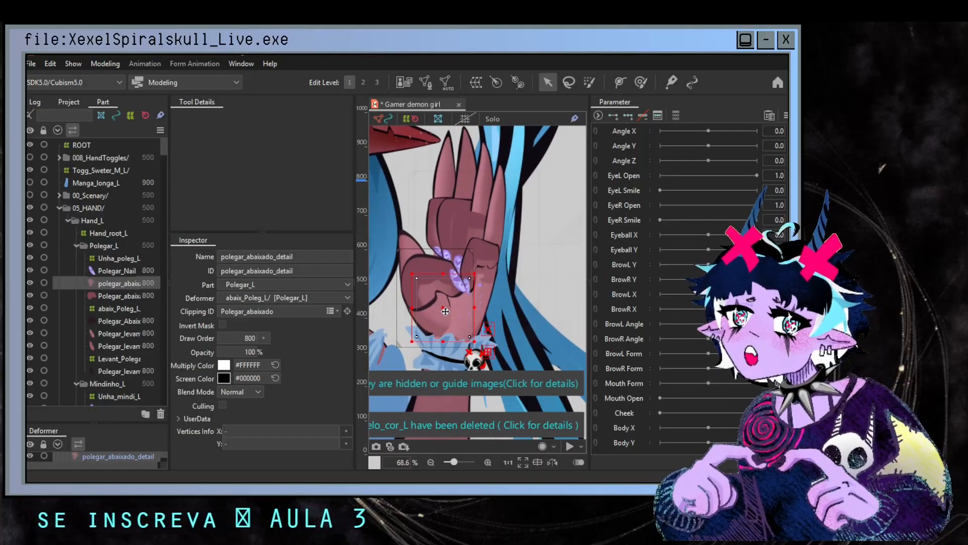
{"action": "key", "text": "ctrl+z"}
- Shift the Polegar_Nail part slightly sideways on the thumb and clear the selection
{"action": "scroll", "coordinate": [447, 316], "scroll_direction": "up", "scroll_amount": 2}
{"action": "left_click", "coordinate": [446, 277]}
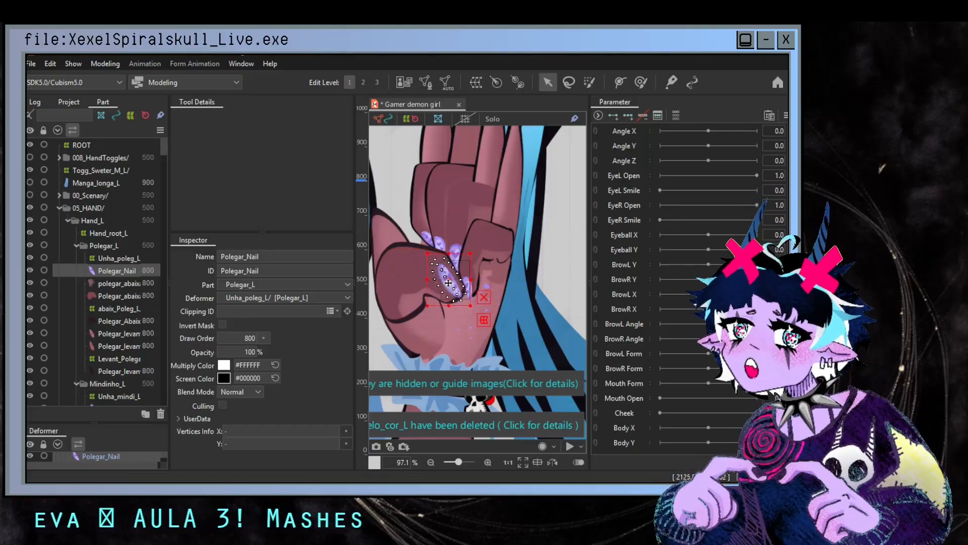
{"action": "mouse_move", "coordinate": [446, 277]}
{"action": "left_mouse_down"}
{"action": "mouse_move", "coordinate": [475, 293]}
{"action": "mouse_move", "coordinate": [465, 276]}
{"action": "left_mouse_up"}
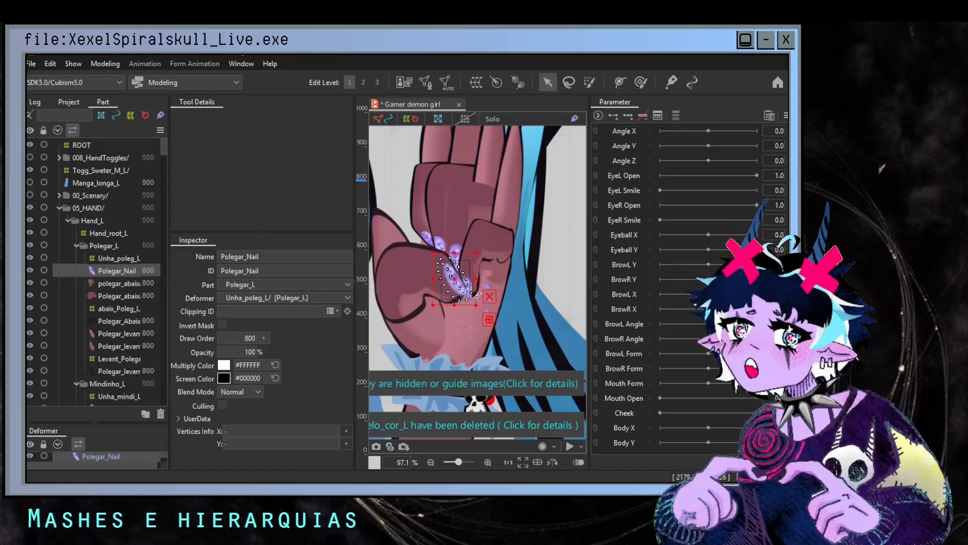
{"action": "left_click", "coordinate": [479, 295]}
{"action": "scroll", "coordinate": [467, 292], "scroll_direction": "down", "scroll_amount": 2}
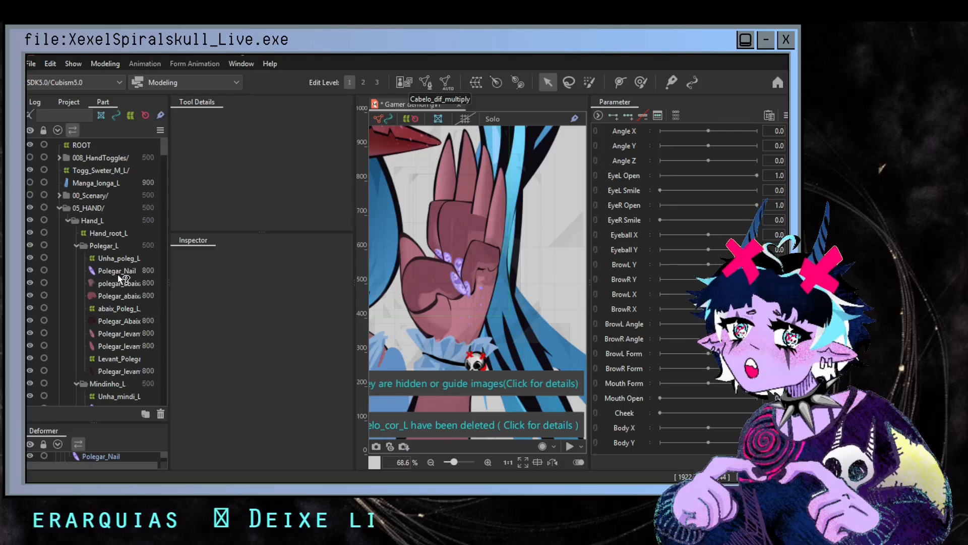
{"action": "scroll", "coordinate": [457, 229], "scroll_direction": "down", "scroll_amount": 3}
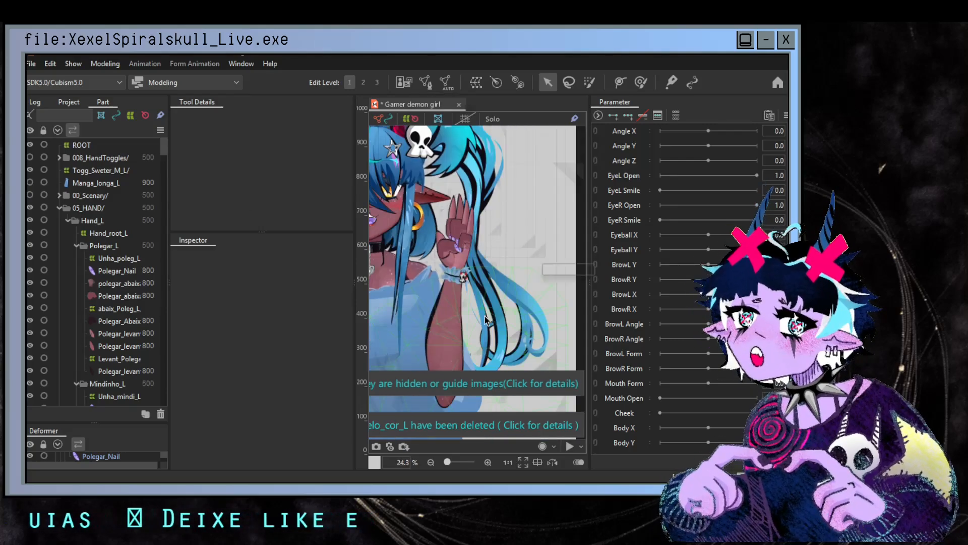
{"action": "scroll", "coordinate": [485, 316], "scroll_direction": "down", "scroll_amount": 3}
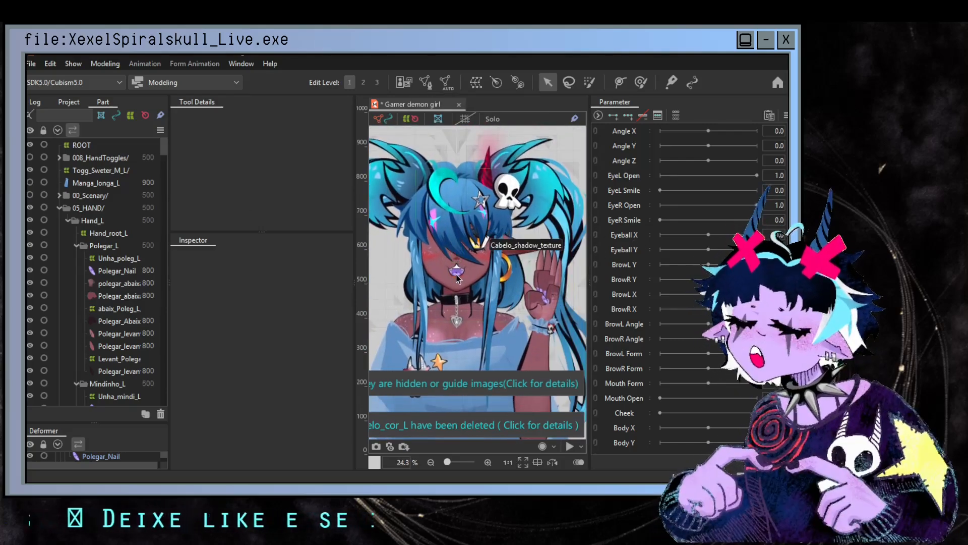
- Collapse the 05_HAND/ and 03_ARM_1/ part groups and hide both from the model
{"action": "left_click", "coordinate": [500, 290]}
{"action": "scroll", "coordinate": [107, 207], "scroll_direction": "up", "scroll_amount": 15}
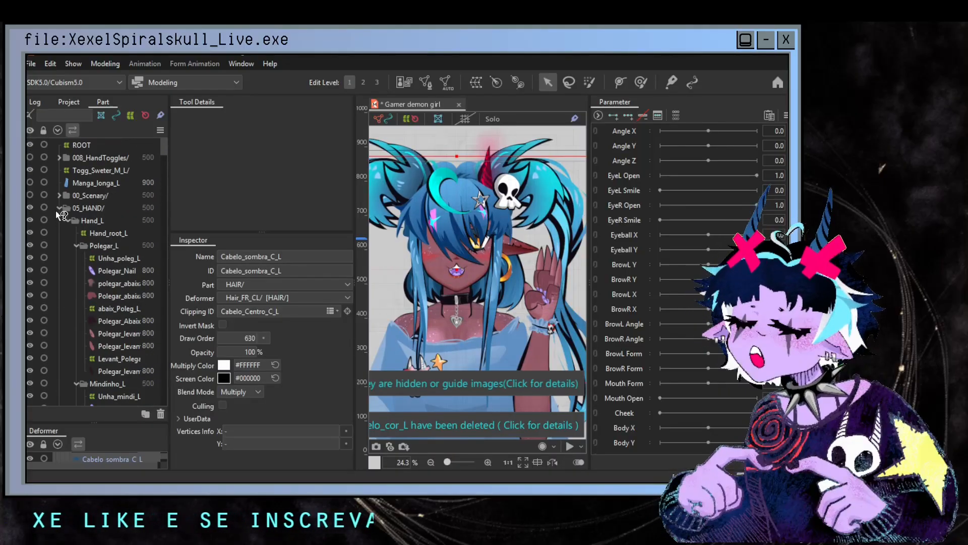
{"action": "left_click", "coordinate": [59, 208]}
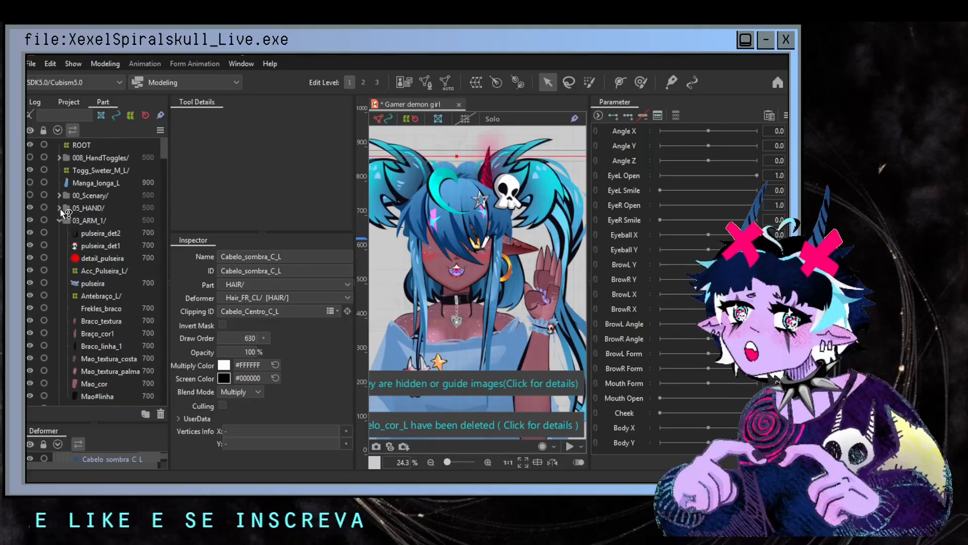
{"action": "left_click", "coordinate": [30, 170]}
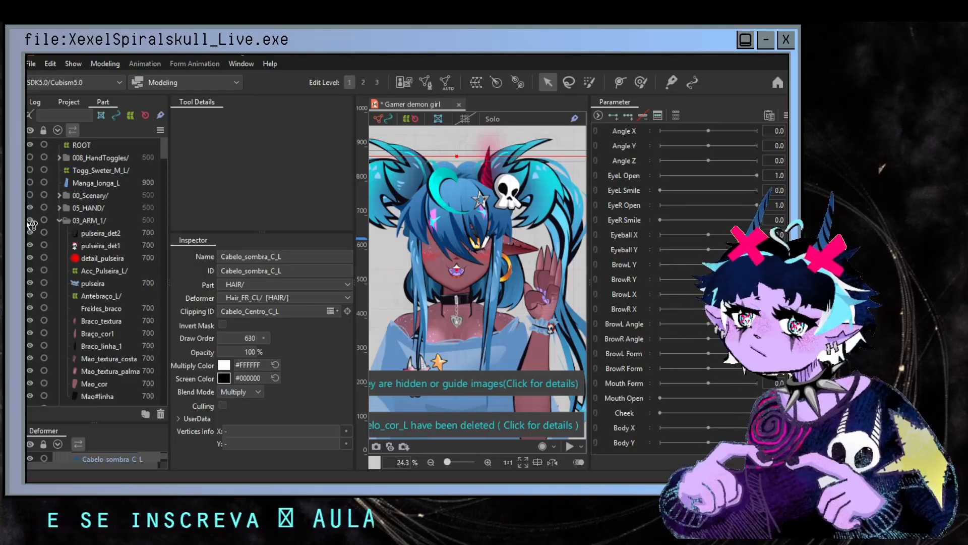
{"action": "left_click", "coordinate": [59, 221]}
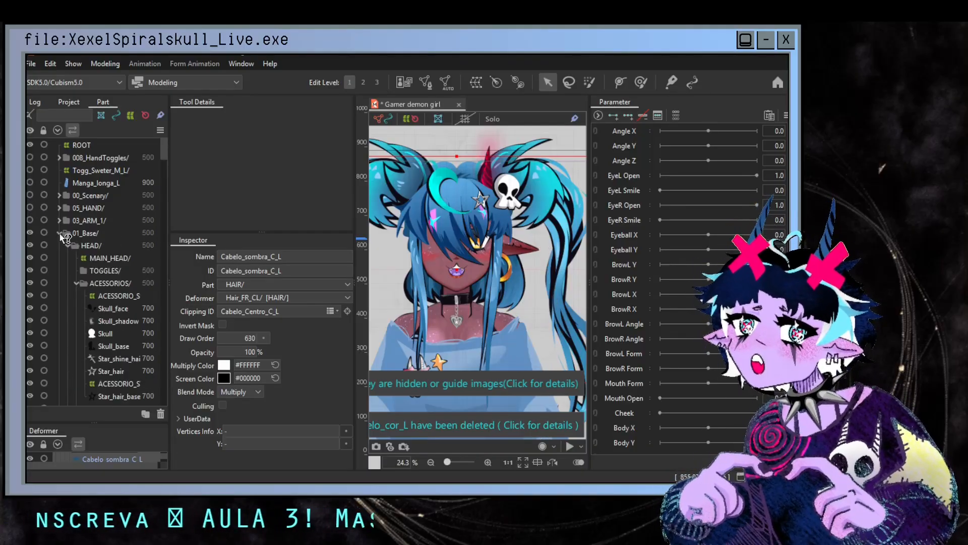
- Collapse the ACESSORIOS/, HAIR/ and EYE/ groups under HEAD/ and hide the accessories and hair
{"action": "scroll", "coordinate": [110, 284], "scroll_direction": "down", "scroll_amount": 1}
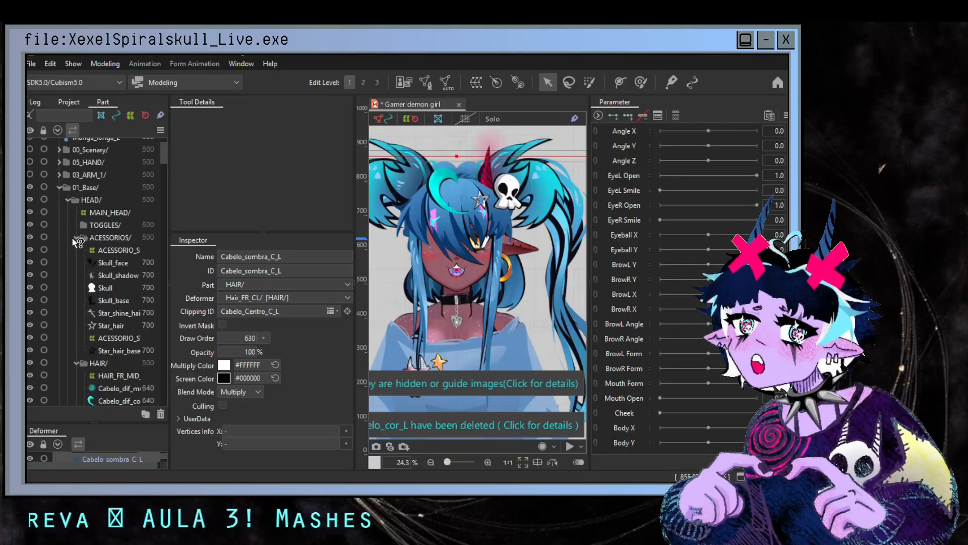
{"action": "left_click", "coordinate": [76, 237]}
{"action": "left_click", "coordinate": [30, 238]}
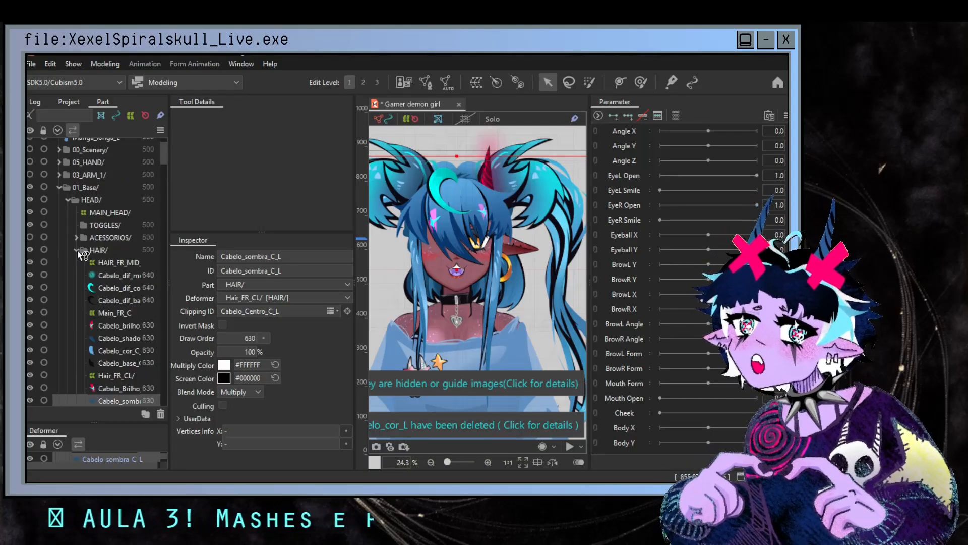
{"action": "left_click", "coordinate": [77, 250]}
{"action": "left_click", "coordinate": [30, 250]}
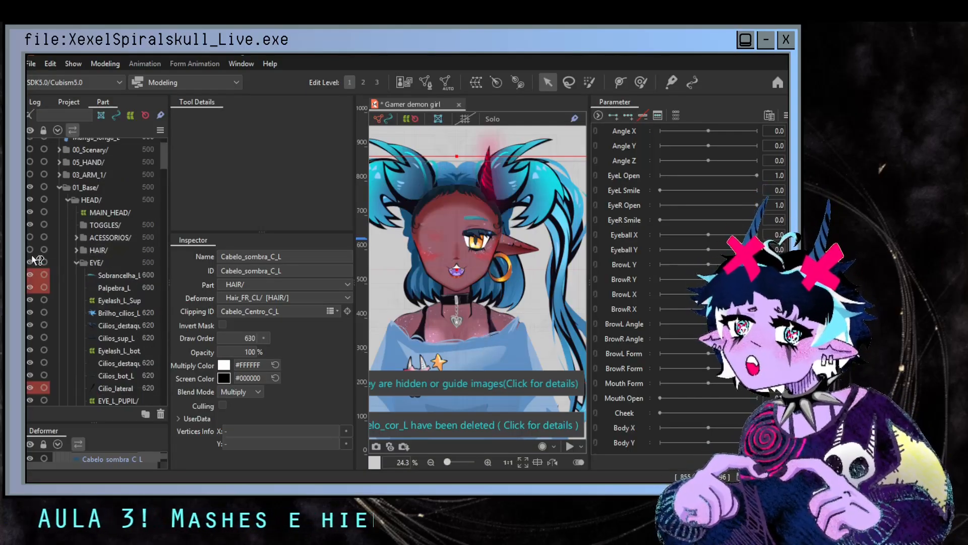
{"action": "left_click", "coordinate": [77, 262]}
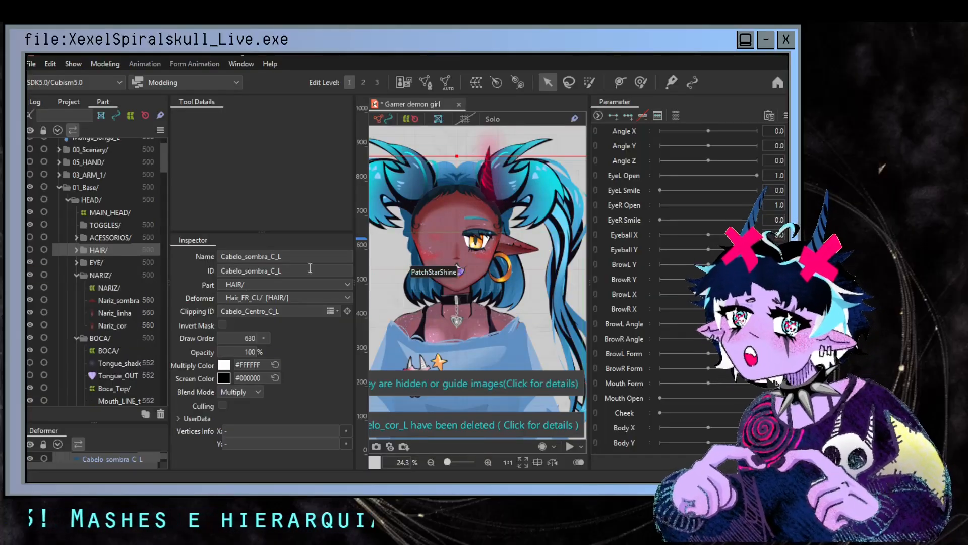
- Open HEAD_COLOR_BASE for mesh editing and try a freehand stroke with Stroke mesh-mapping
{"action": "left_click", "coordinate": [497, 221]}
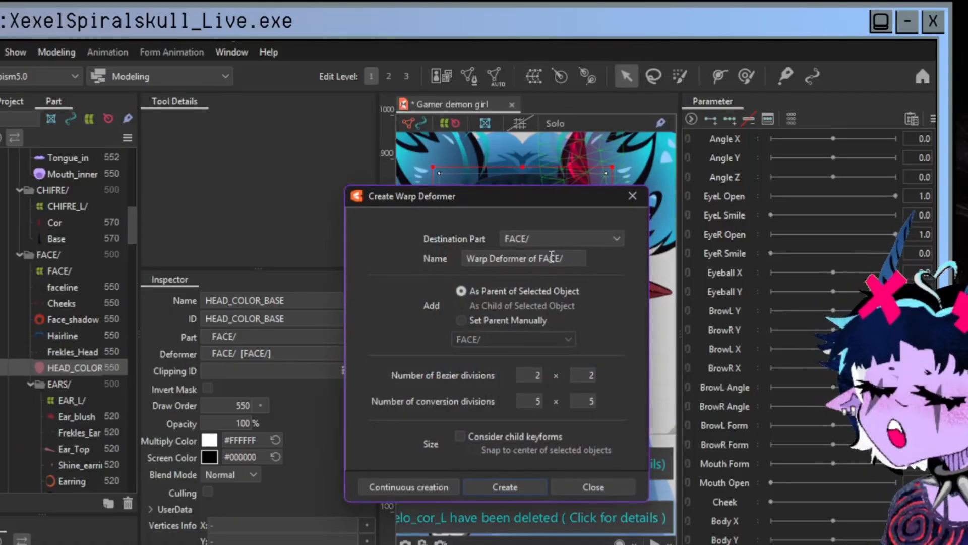
{"action": "left_click", "coordinate": [632, 195]}
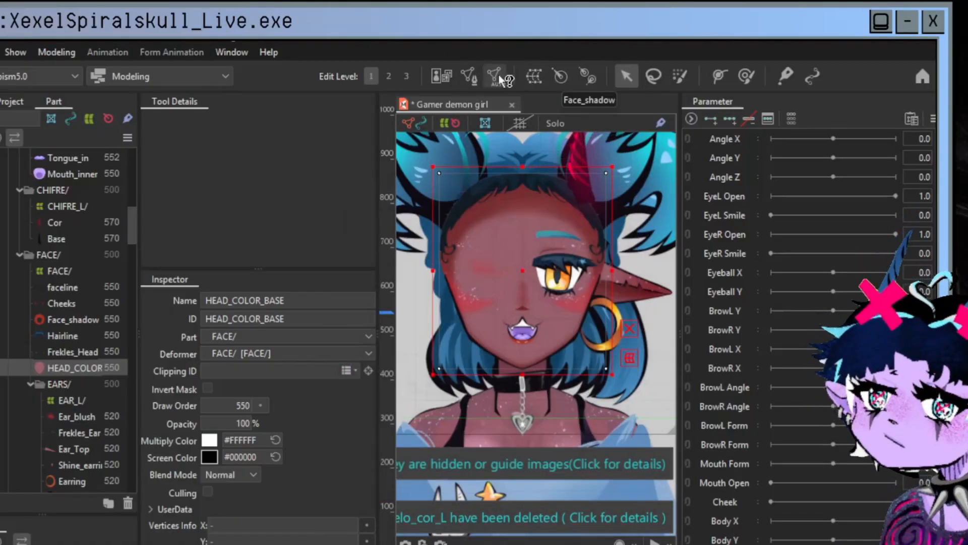
{"action": "left_click", "coordinate": [468, 75]}
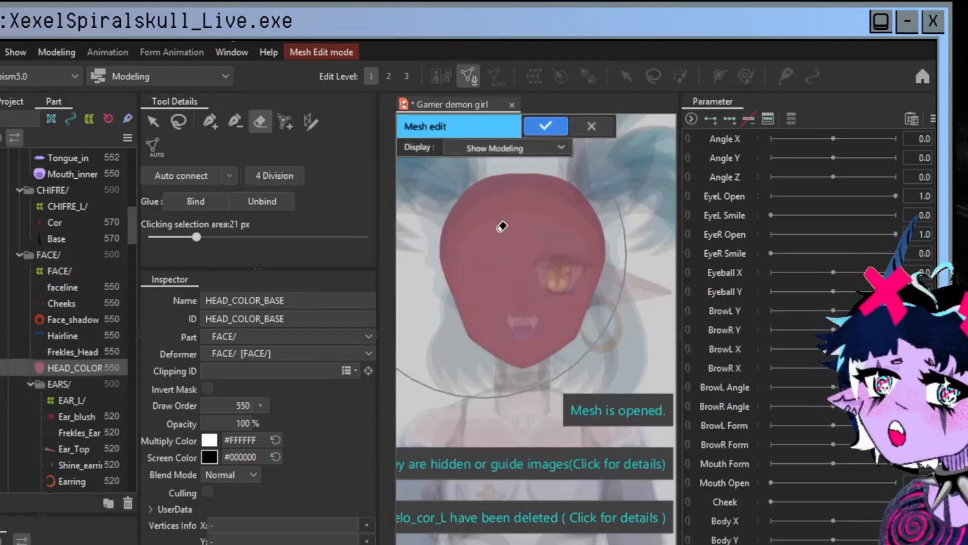
{"action": "left_click", "coordinate": [309, 124]}
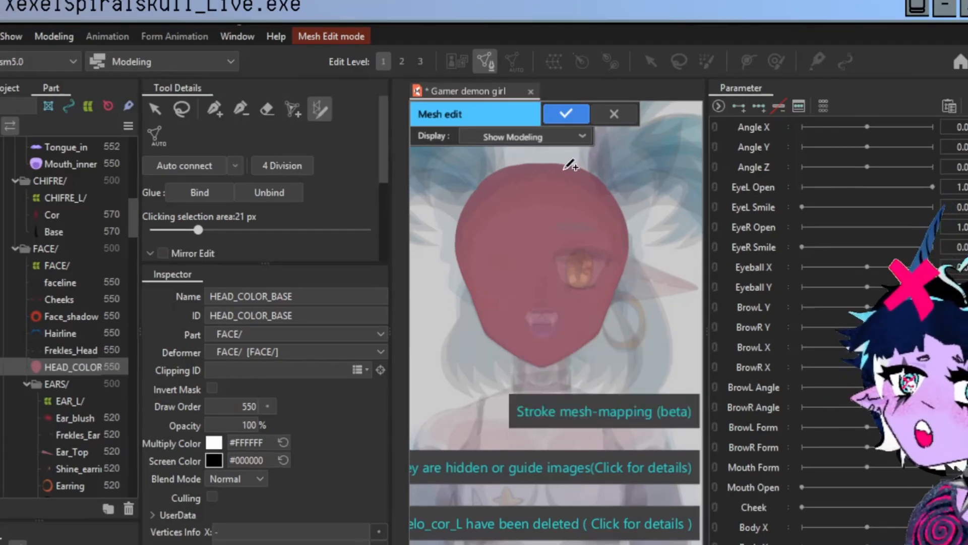
{"action": "mouse_move", "coordinate": [482, 280]}
{"action": "left_mouse_down"}
{"action": "mouse_move", "coordinate": [453, 217]}
{"action": "mouse_move", "coordinate": [683, 261]}
{"action": "mouse_move", "coordinate": [523, 295]}
{"action": "mouse_move", "coordinate": [619, 330]}
{"action": "mouse_move", "coordinate": [576, 305]}
{"action": "left_mouse_up"}
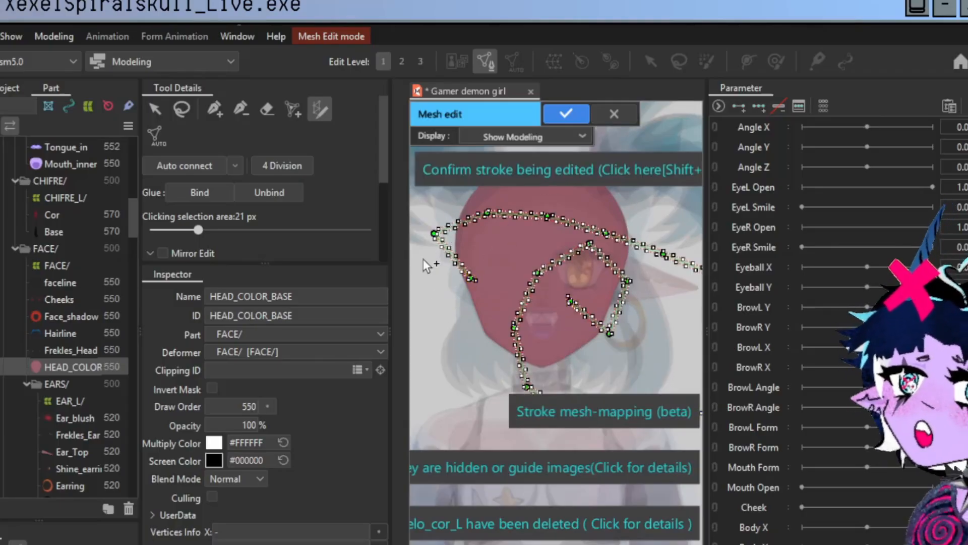
{"action": "key", "text": "shift+Return"}
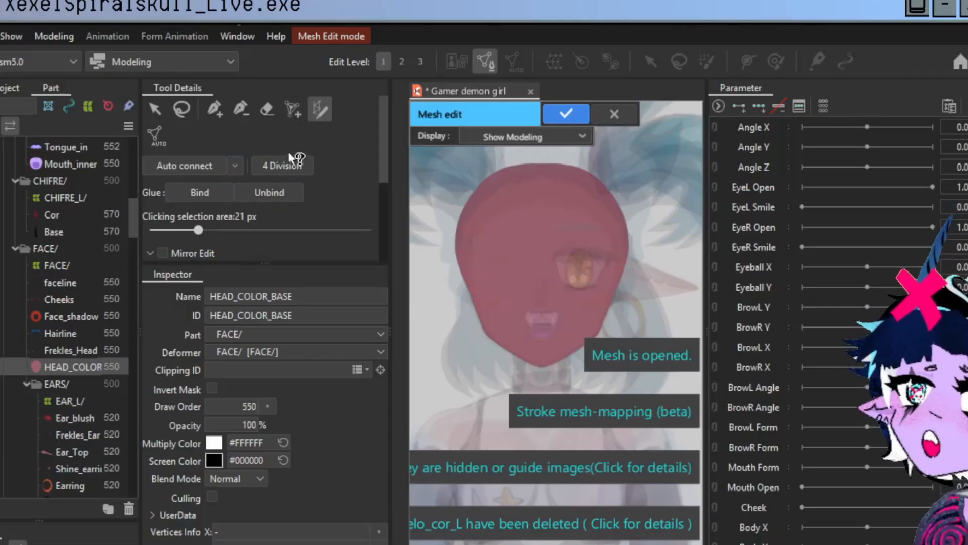
- Turn on Mirror Edit with a vertical axis and try a mirrored mesh stroke across the head
{"action": "scroll", "coordinate": [290, 190], "scroll_direction": "down", "scroll_amount": 2}
{"action": "left_click", "coordinate": [162, 191]}
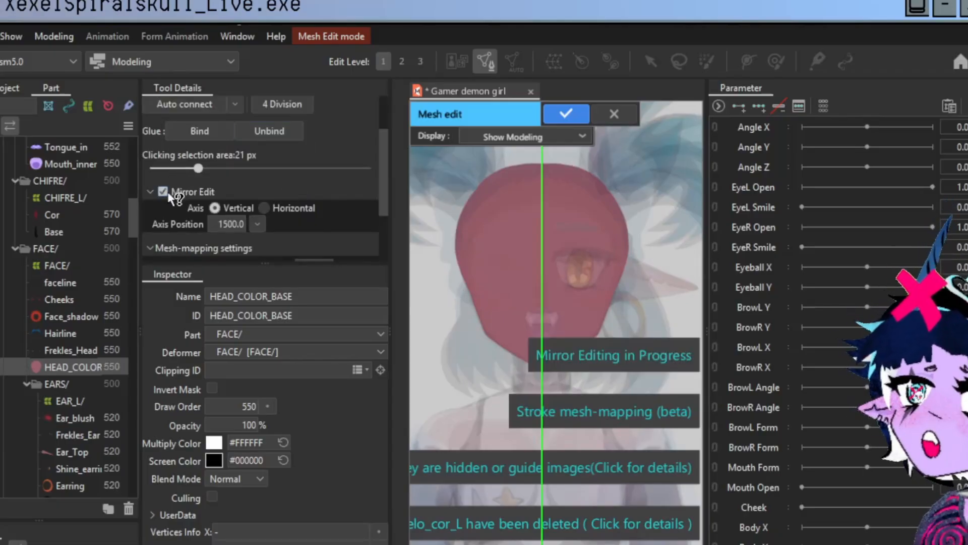
{"action": "mouse_move", "coordinate": [628, 177]}
{"action": "left_mouse_down"}
{"action": "mouse_move", "coordinate": [640, 193]}
{"action": "mouse_move", "coordinate": [633, 241]}
{"action": "mouse_move", "coordinate": [585, 282]}
{"action": "mouse_move", "coordinate": [594, 334]}
{"action": "left_mouse_up"}
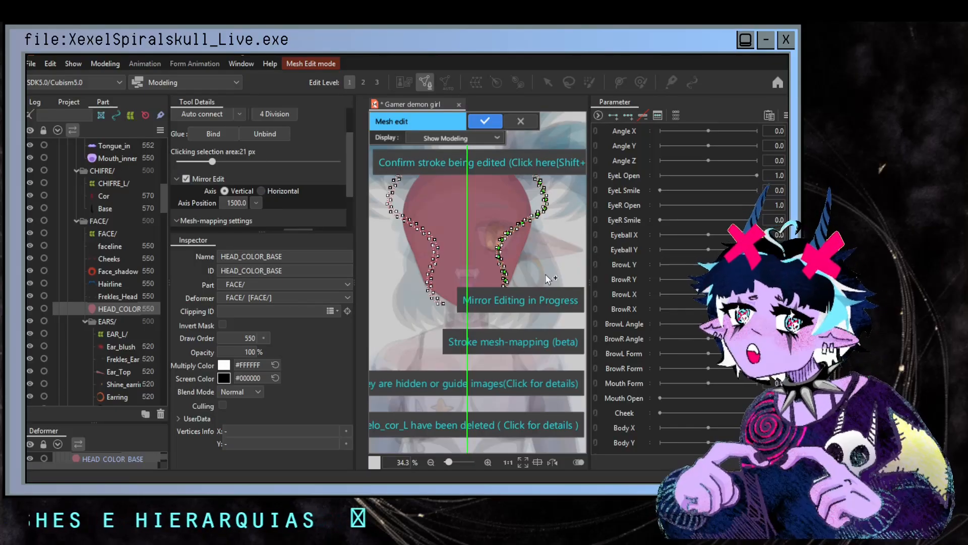
{"action": "key", "text": "shift+Return"}
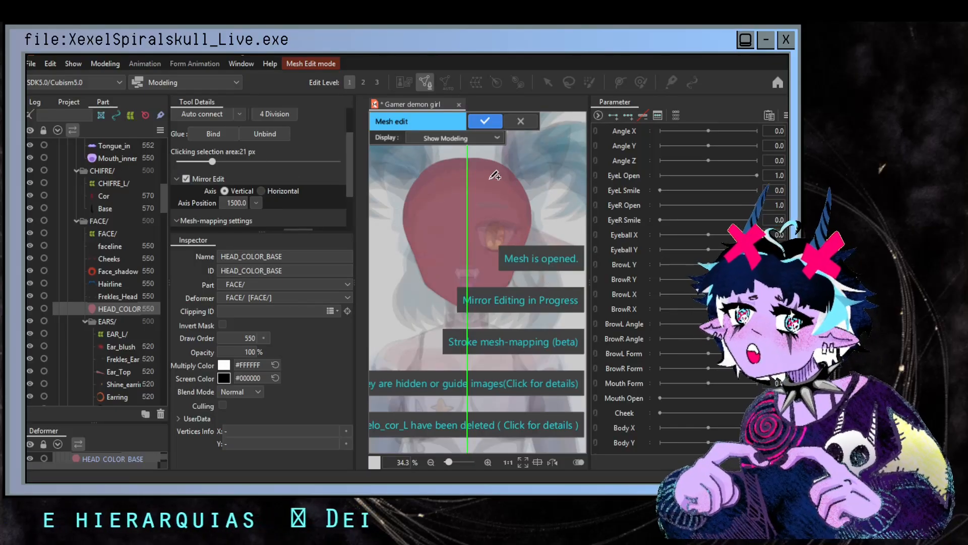
- Trace the outline of the face from the crown to the chin with a mirrored mesh stroke
{"action": "mouse_move", "coordinate": [473, 158]}
{"action": "left_mouse_down"}
{"action": "mouse_move", "coordinate": [525, 193]}
{"action": "mouse_move", "coordinate": [528, 222]}
{"action": "mouse_move", "coordinate": [507, 282]}
{"action": "mouse_move", "coordinate": [476, 300]}
{"action": "left_mouse_up"}
{"action": "scroll", "coordinate": [538, 226], "scroll_direction": "up", "scroll_amount": 5}
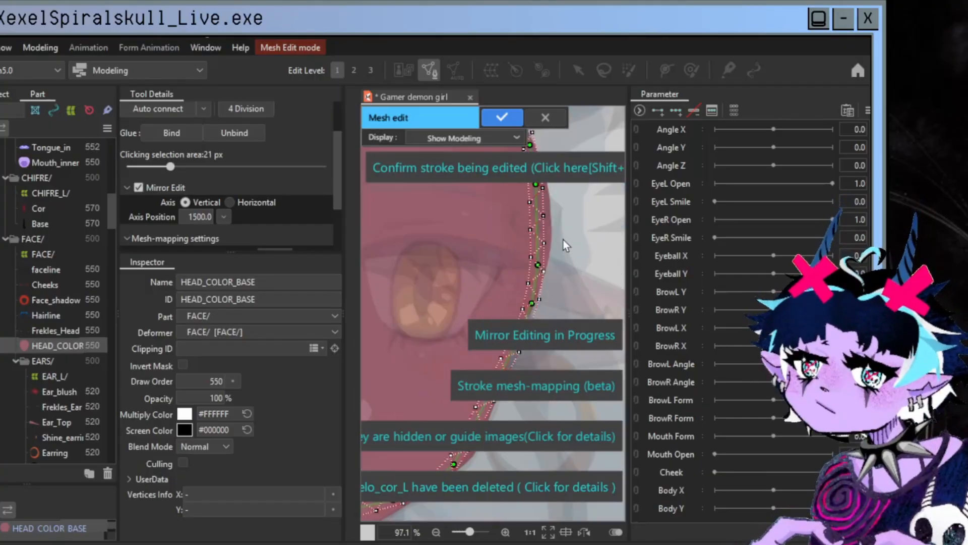
{"action": "scroll", "coordinate": [564, 245], "scroll_direction": "down", "scroll_amount": 8}
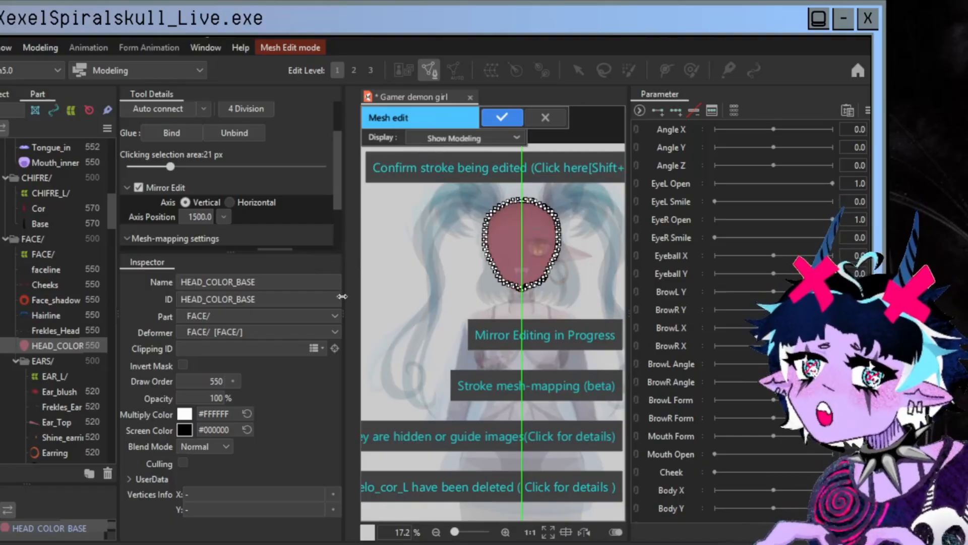
- Widen the canvas area and adjust the end of the mesh stroke at the chin along the mirror axis
{"action": "left_click_drag", "start_coordinate": [337, 316], "coordinate": [298, 272]}
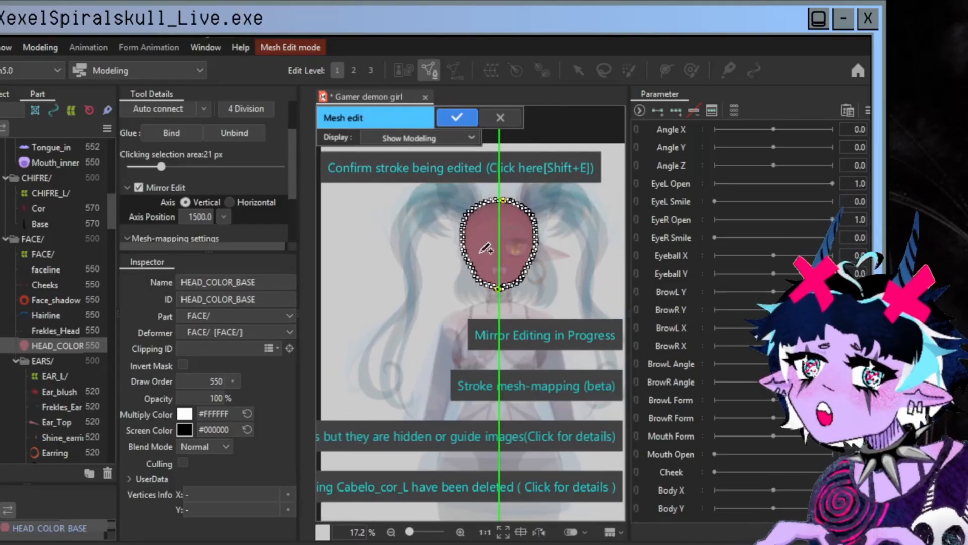
{"action": "scroll", "coordinate": [485, 248], "scroll_direction": "up", "scroll_amount": 5}
{"action": "scroll", "coordinate": [498, 272], "scroll_direction": "down", "scroll_amount": 1}
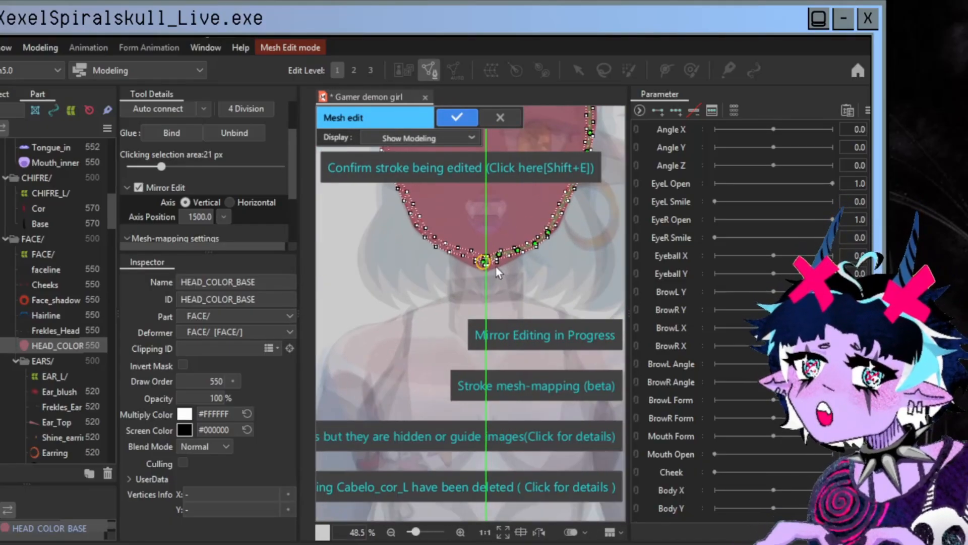
{"action": "scroll", "coordinate": [498, 272], "scroll_direction": "up", "scroll_amount": 3}
{"action": "mouse_move", "coordinate": [473, 262]}
{"action": "left_mouse_down"}
{"action": "mouse_move", "coordinate": [494, 276]}
{"action": "mouse_move", "coordinate": [519, 269]}
{"action": "left_mouse_up"}
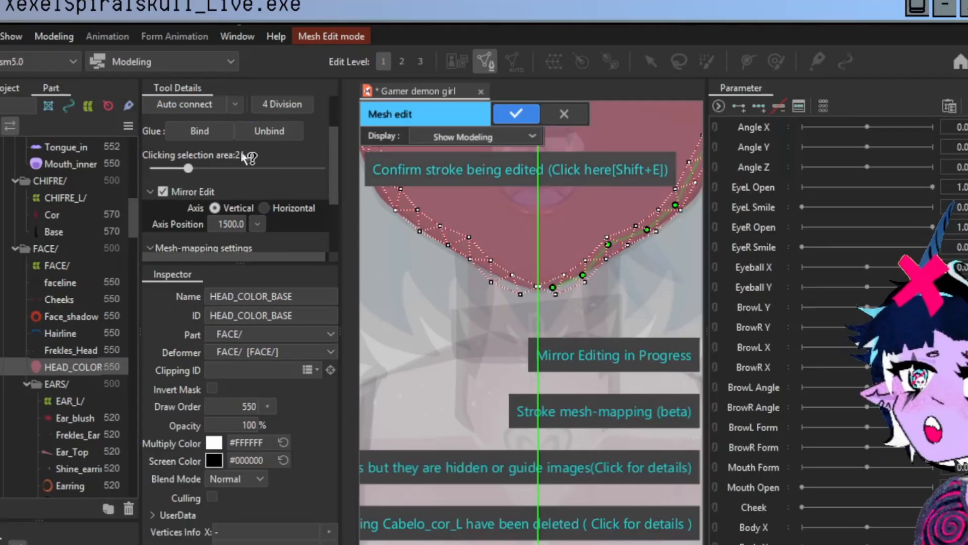
- Compare 1 and 2 vertices across the mesh width, and set the number of vertices in mesh width to 3
{"action": "scroll", "coordinate": [248, 194], "scroll_direction": "down", "scroll_amount": 2}
{"action": "scroll", "coordinate": [288, 199], "scroll_direction": "down", "scroll_amount": 1}
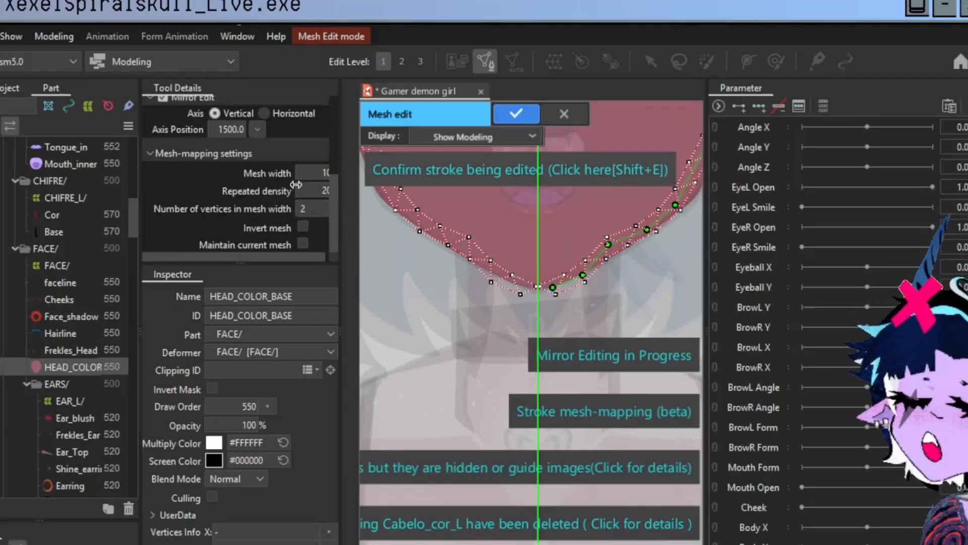
{"action": "left_click", "coordinate": [312, 208]}
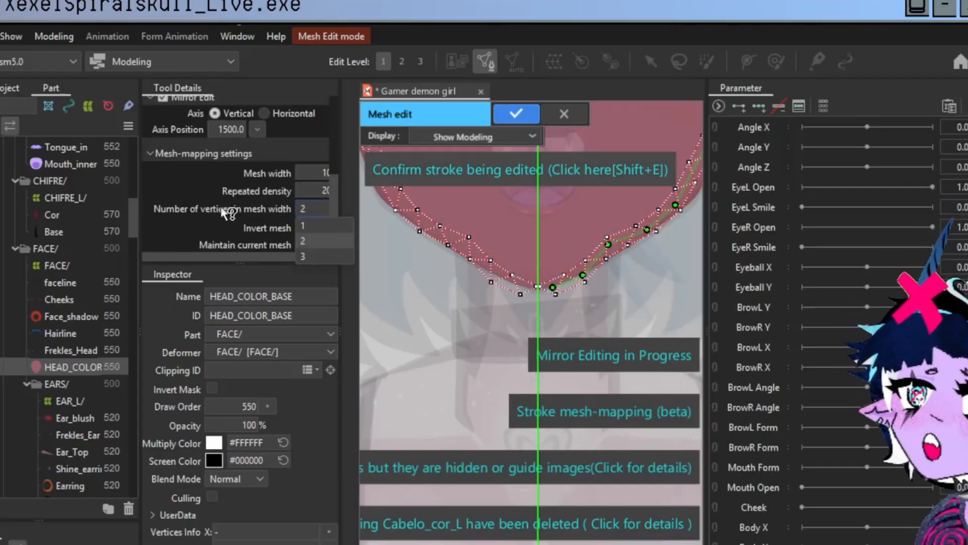
{"action": "left_click", "coordinate": [312, 226]}
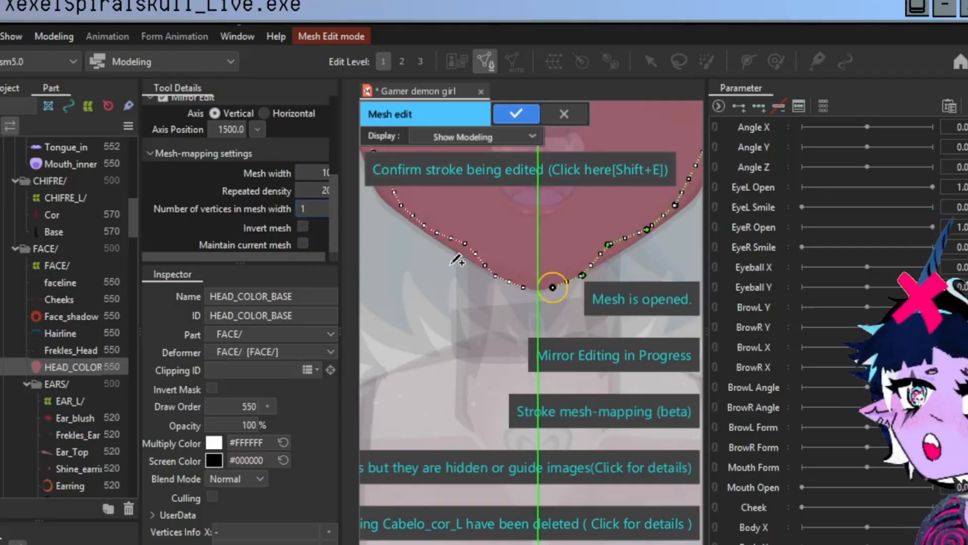
{"action": "left_click", "coordinate": [319, 209]}
{"action": "left_click", "coordinate": [323, 241]}
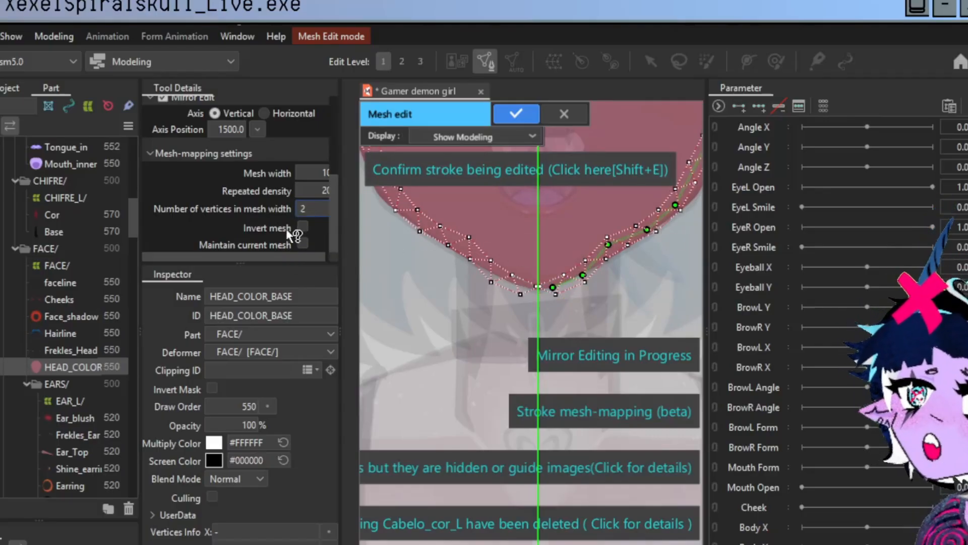
{"action": "left_click", "coordinate": [313, 211]}
{"action": "left_click", "coordinate": [323, 256]}
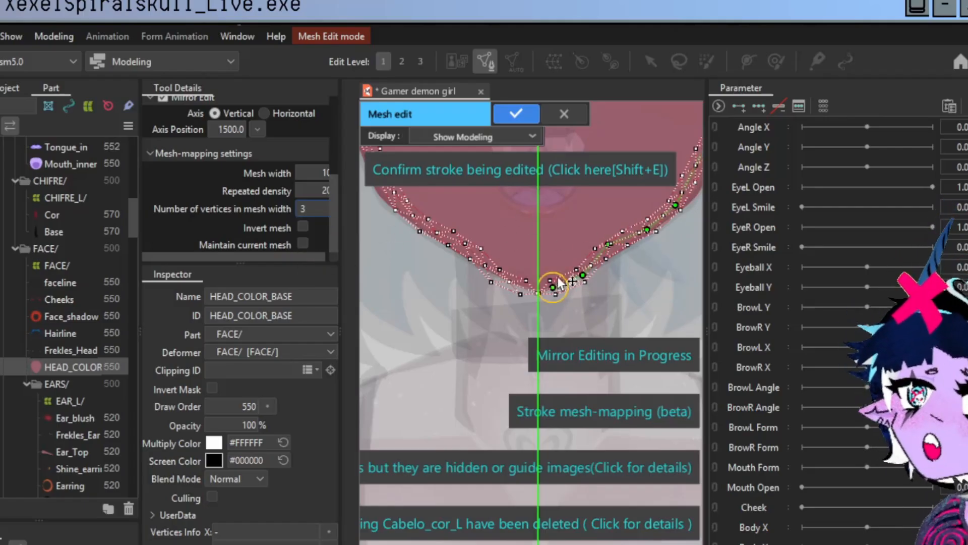
- Move the control points of the mirrored mesh stroke at the chin and jaw onto the face edge
{"action": "scroll", "coordinate": [558, 276], "scroll_direction": "up", "scroll_amount": 4}
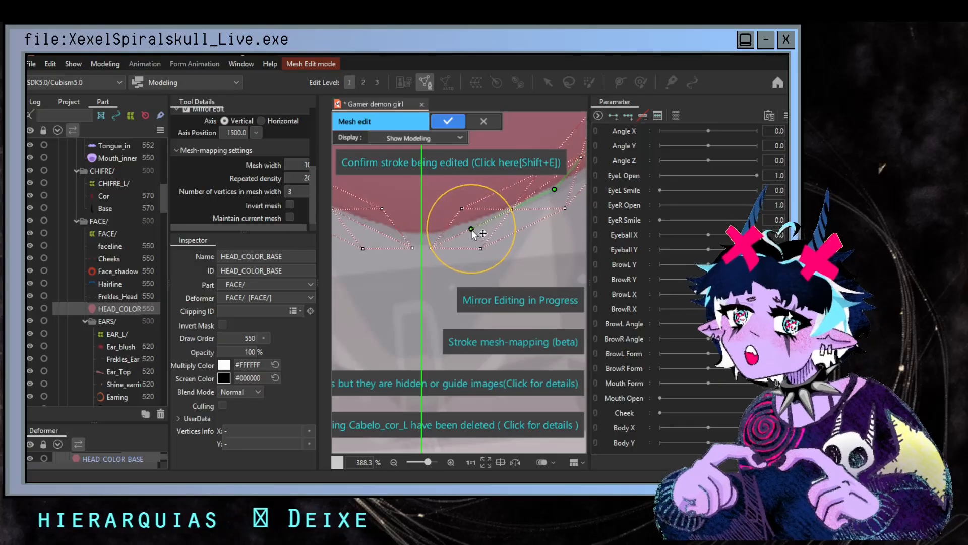
{"action": "mouse_move", "coordinate": [473, 229]}
{"action": "left_mouse_down"}
{"action": "mouse_move", "coordinate": [478, 244]}
{"action": "mouse_move", "coordinate": [302, 398]}
{"action": "left_mouse_up"}
{"action": "scroll", "coordinate": [559, 199], "scroll_direction": "down", "scroll_amount": 2}
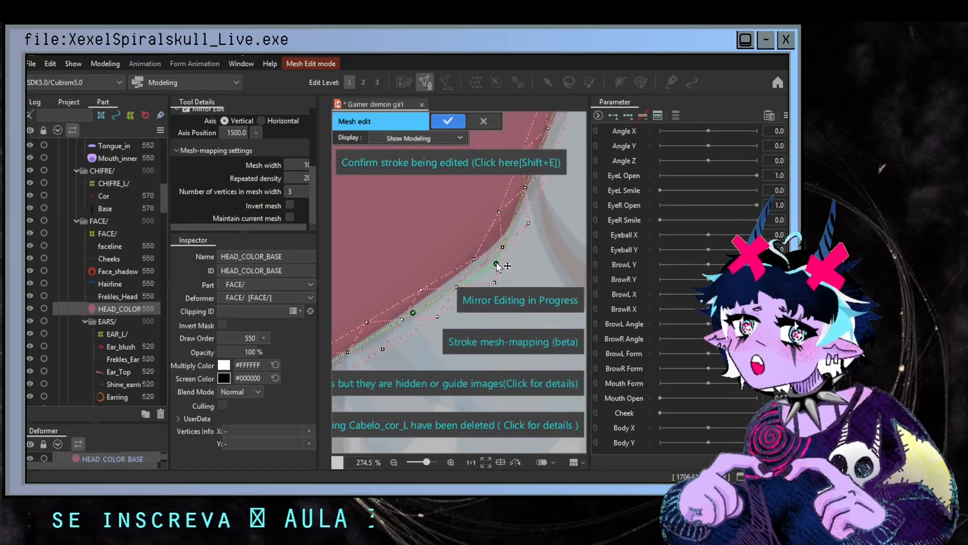
{"action": "mouse_move", "coordinate": [496, 266]}
{"action": "left_mouse_down"}
{"action": "mouse_move", "coordinate": [522, 227]}
{"action": "mouse_move", "coordinate": [517, 235]}
{"action": "mouse_move", "coordinate": [552, 257]}
{"action": "mouse_move", "coordinate": [705, 161]}
{"action": "left_mouse_up"}
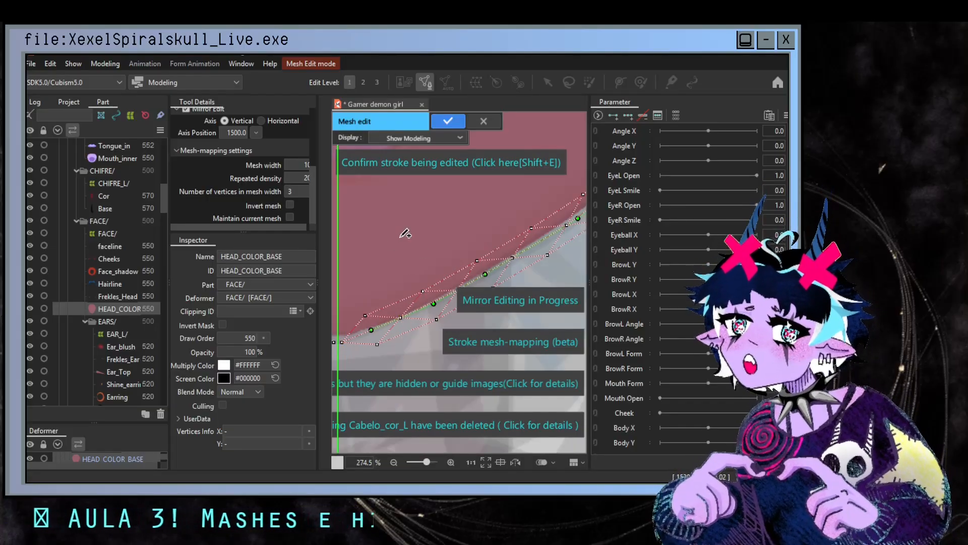
{"action": "left_click", "coordinate": [371, 329]}
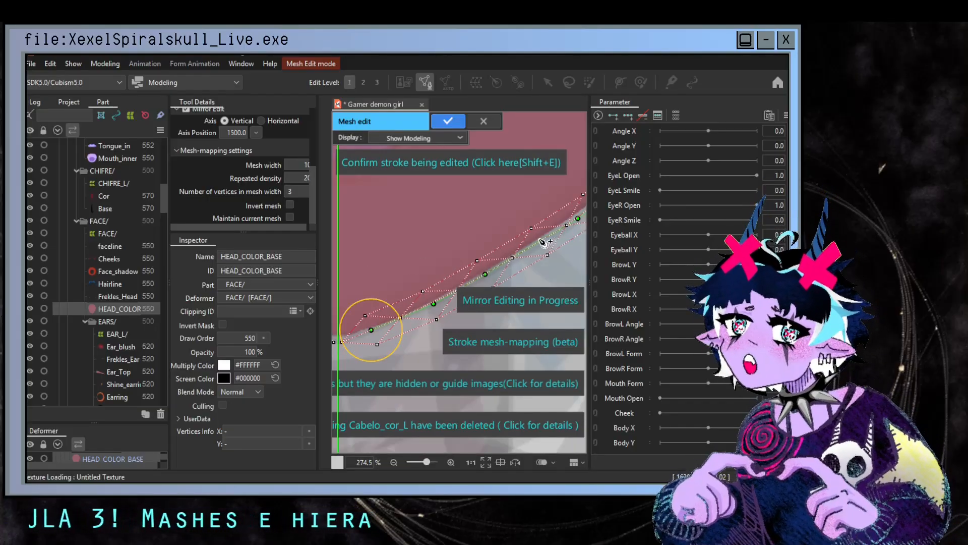
{"action": "left_click_drag", "start_coordinate": [434, 304], "coordinate": [430, 305]}
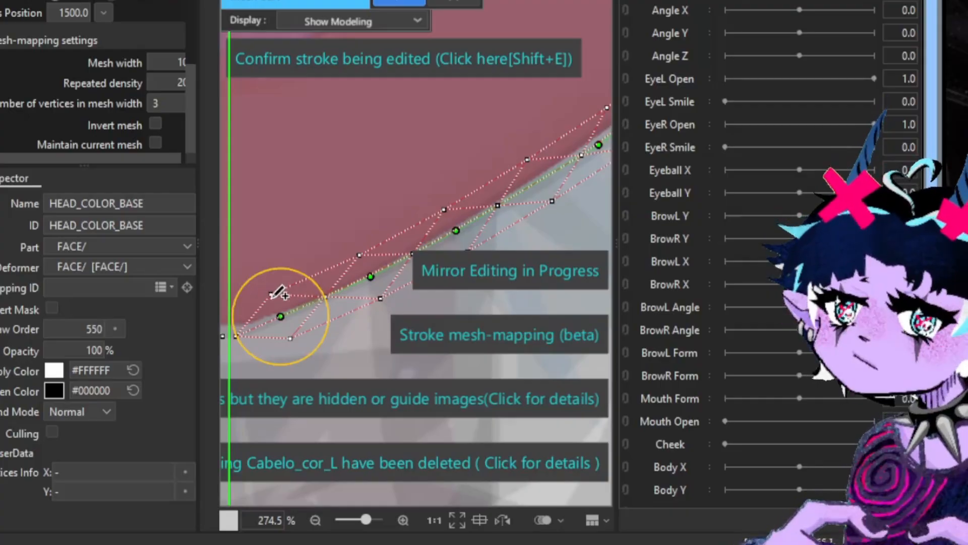
- Refine the stroke points beside the mirror axis at the chin and continue aligning them along the jawline
{"action": "scroll", "coordinate": [323, 212], "scroll_direction": "down", "scroll_amount": 3}
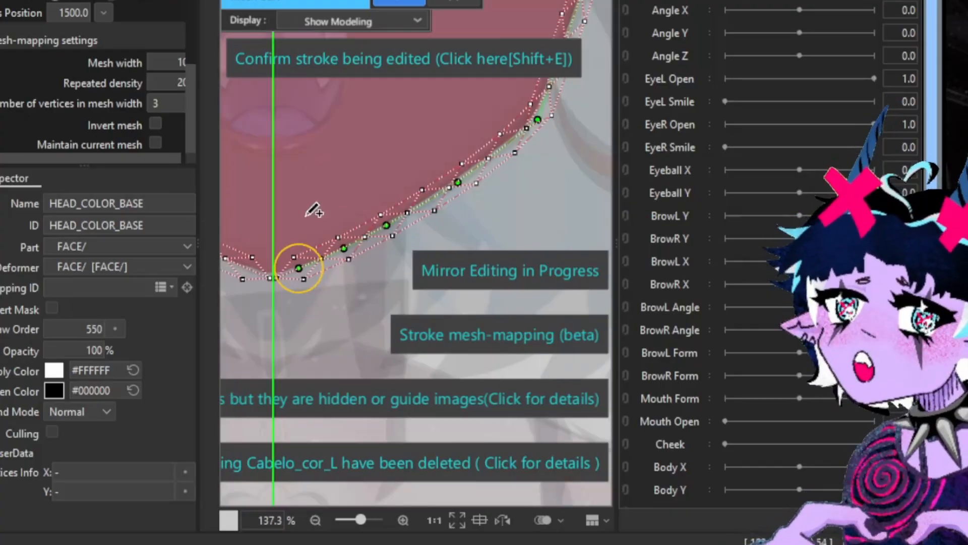
{"action": "scroll", "coordinate": [310, 242], "scroll_direction": "up", "scroll_amount": 3}
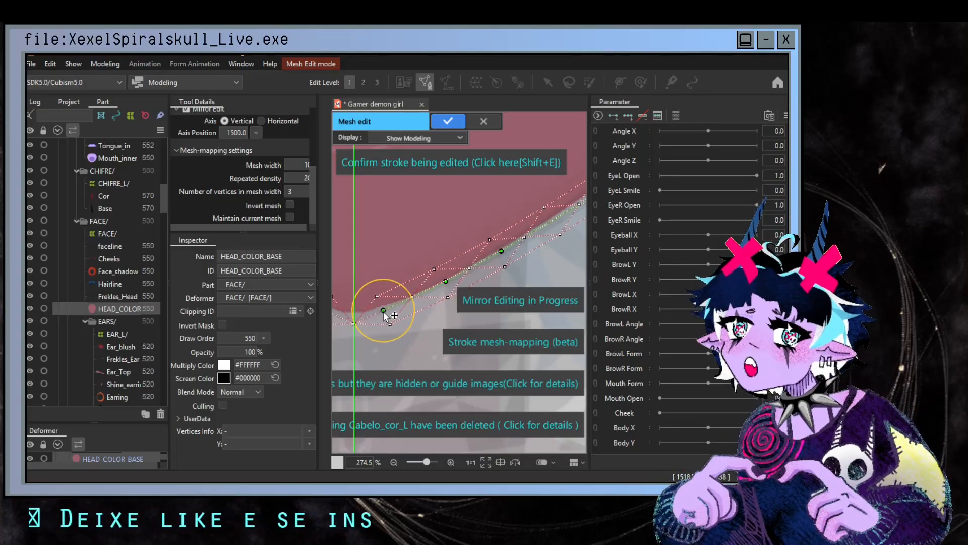
{"action": "left_click_drag", "start_coordinate": [383, 312], "coordinate": [388, 306]}
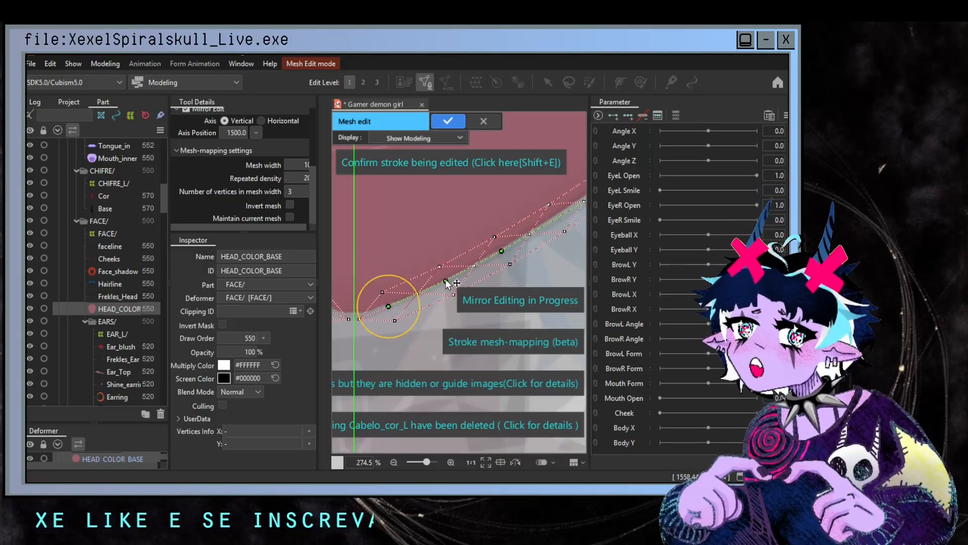
{"action": "left_click_drag", "start_coordinate": [446, 281], "coordinate": [451, 285]}
{"action": "left_click_drag", "start_coordinate": [519, 255], "coordinate": [434, 291]}
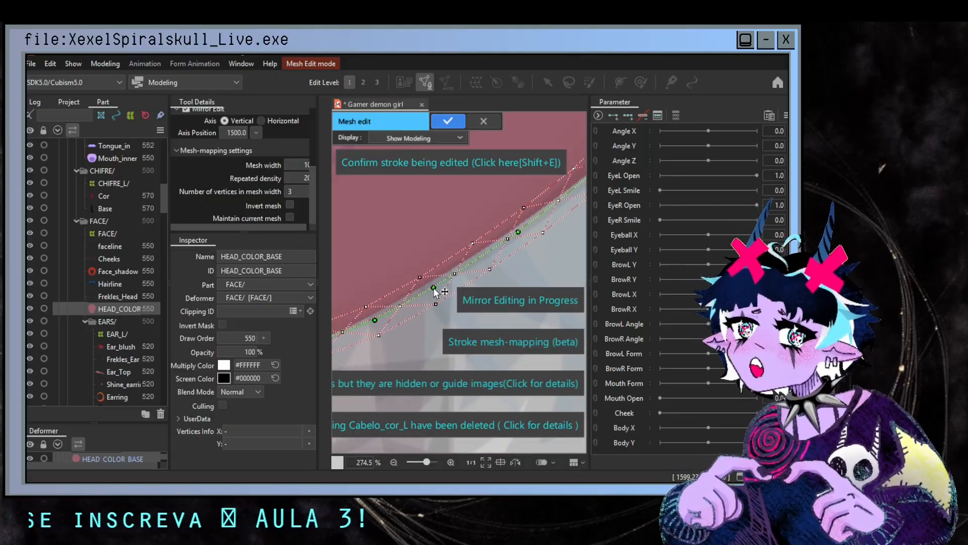
{"action": "left_click_drag", "start_coordinate": [535, 252], "coordinate": [444, 326]}
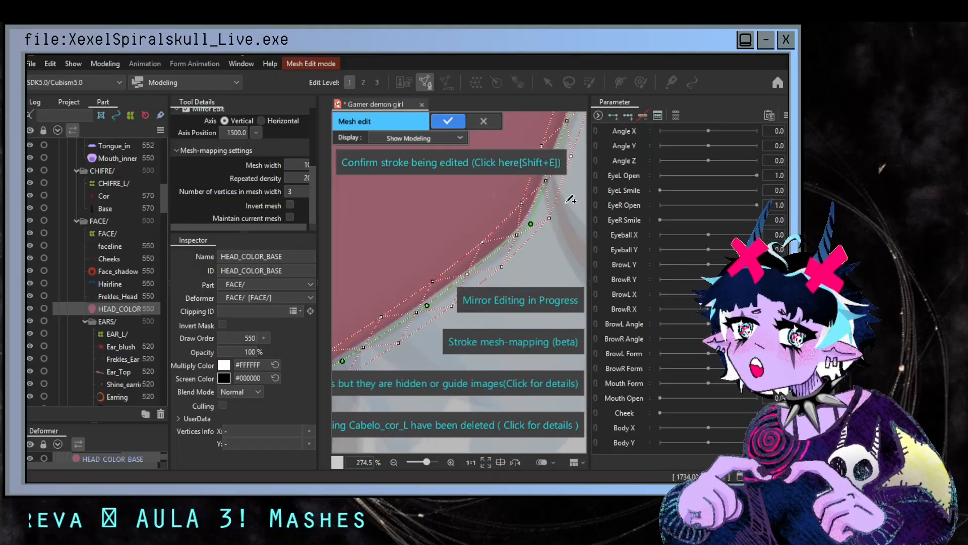
- Fit the stroke points around the jaw corner and up the lower cheek to the face edge
{"action": "mouse_move", "coordinate": [570, 199]}
{"action": "left_mouse_down"}
{"action": "mouse_move", "coordinate": [483, 266]}
{"action": "mouse_move", "coordinate": [440, 280]}
{"action": "mouse_move", "coordinate": [463, 263]}
{"action": "left_mouse_up"}
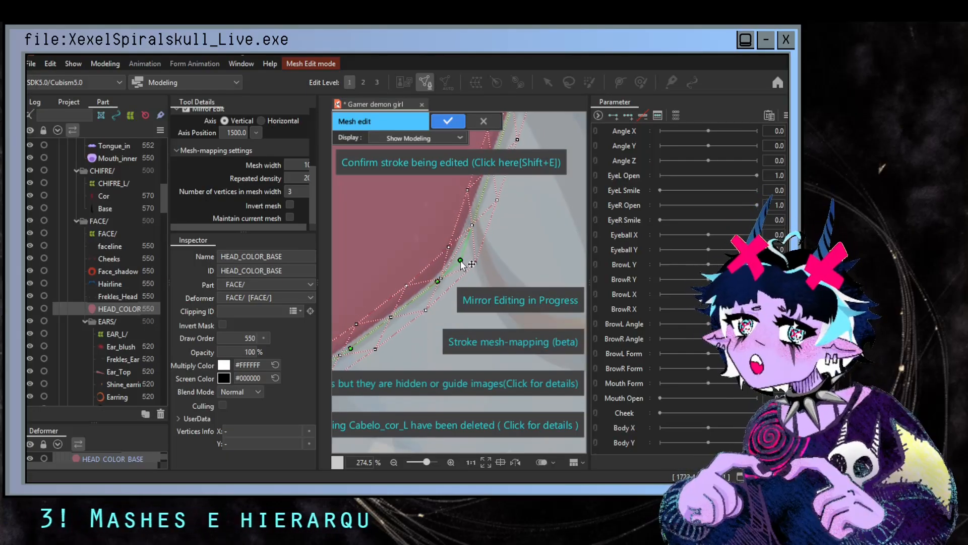
{"action": "left_click_drag", "start_coordinate": [518, 225], "coordinate": [445, 333]}
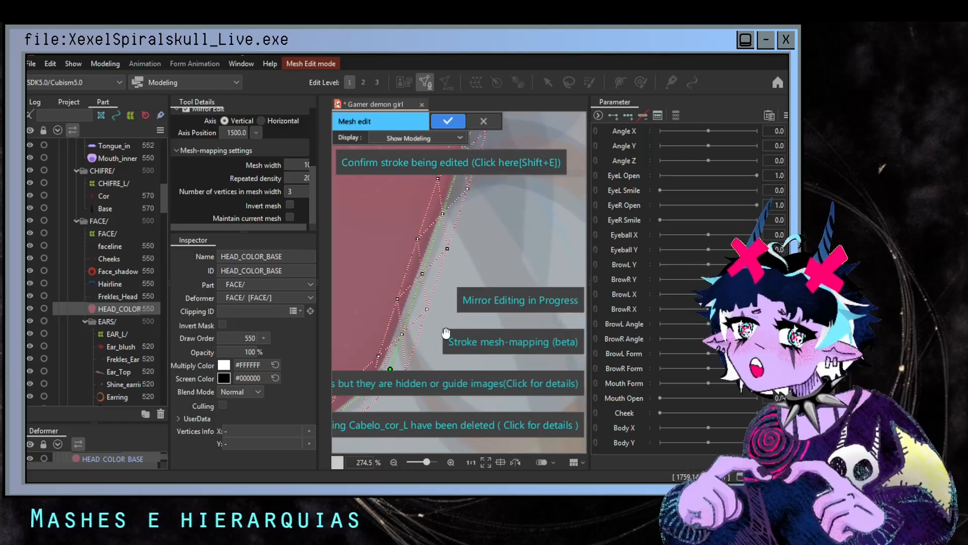
{"action": "left_click_drag", "start_coordinate": [481, 229], "coordinate": [467, 284]}
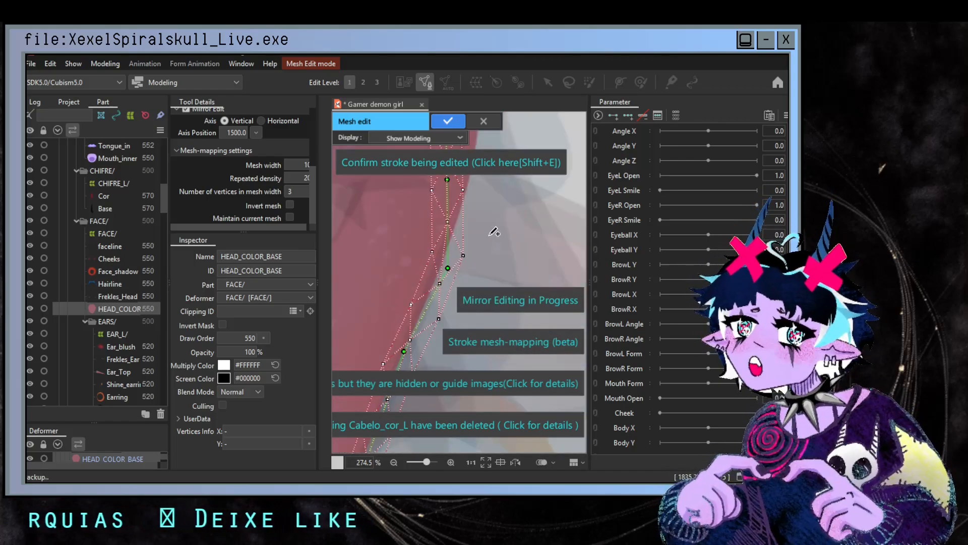
{"action": "left_click", "coordinate": [444, 266]}
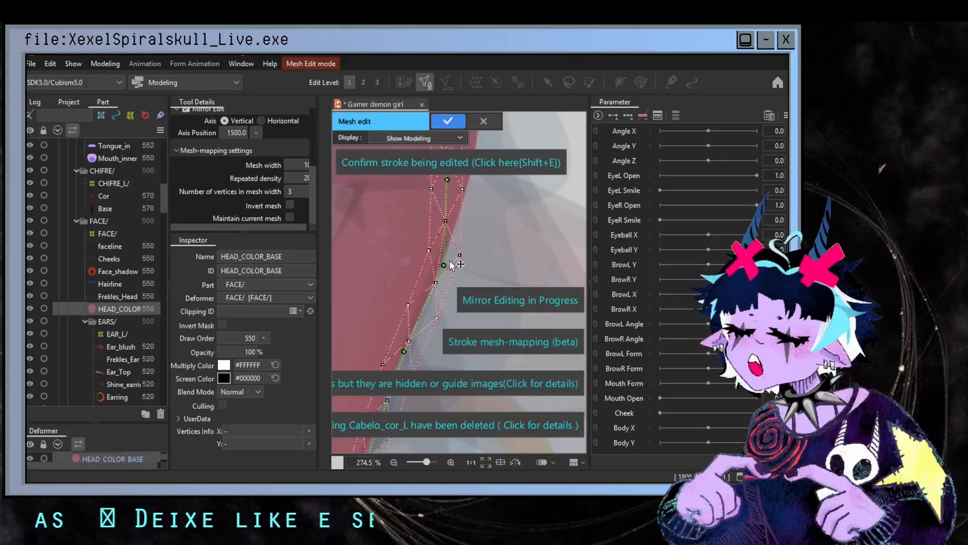
{"action": "left_click_drag", "start_coordinate": [408, 353], "coordinate": [410, 353]}
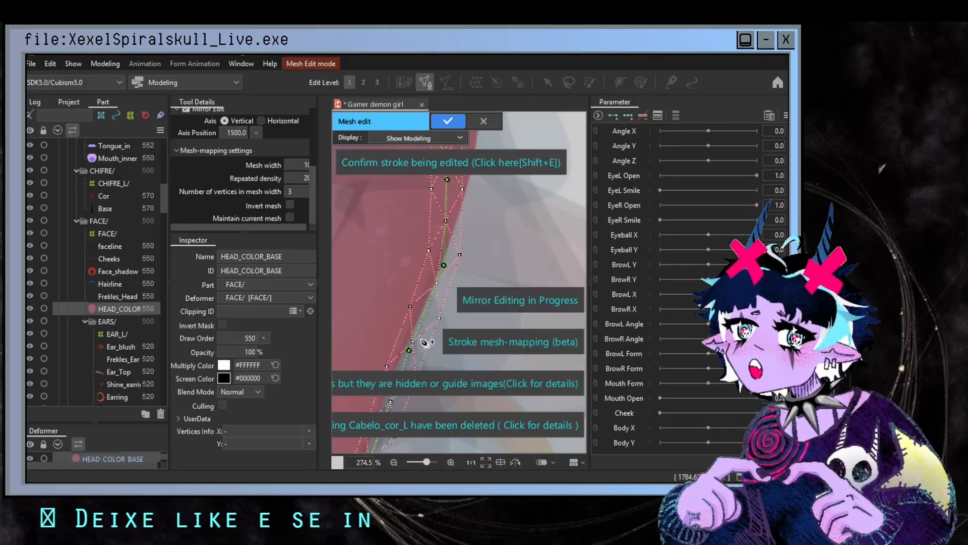
- Move the stroke points along the upper cheek outward onto the face edge
{"action": "left_click_drag", "start_coordinate": [485, 233], "coordinate": [468, 288]}
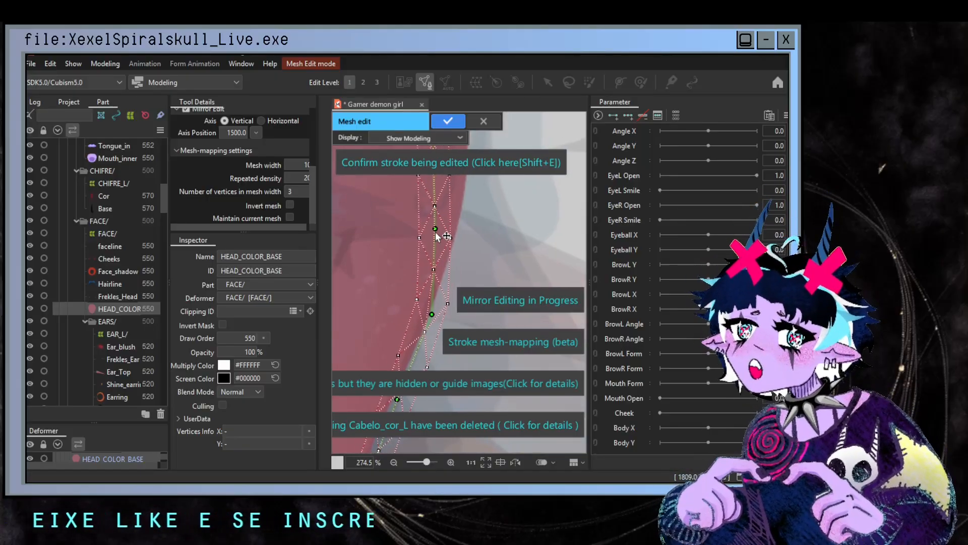
{"action": "left_click_drag", "start_coordinate": [435, 233], "coordinate": [433, 237]}
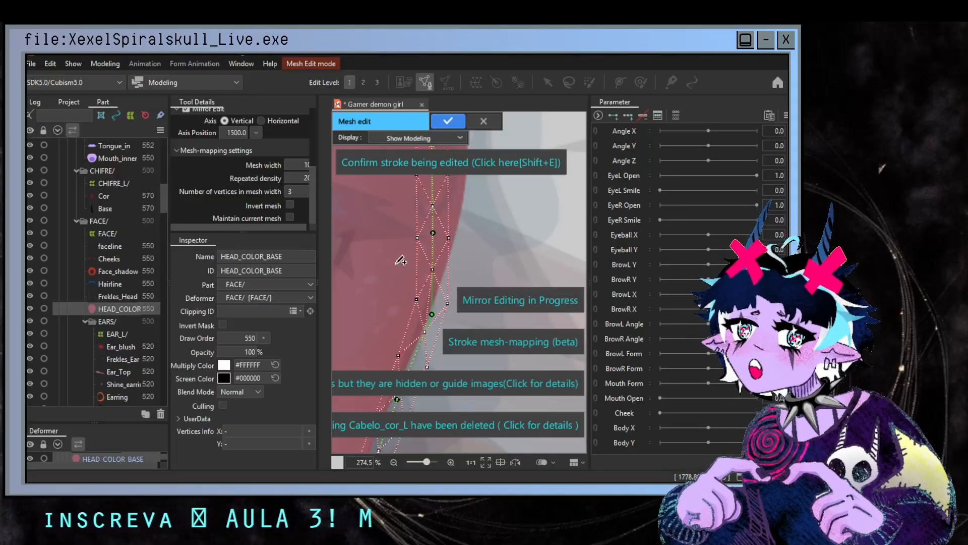
{"action": "left_click_drag", "start_coordinate": [434, 238], "coordinate": [461, 241]}
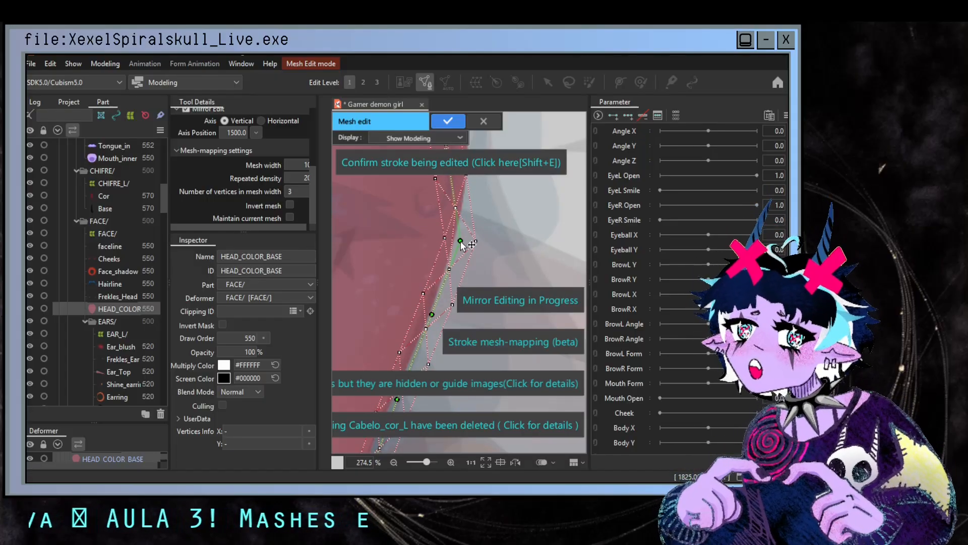
{"action": "left_click_drag", "start_coordinate": [509, 208], "coordinate": [508, 285]}
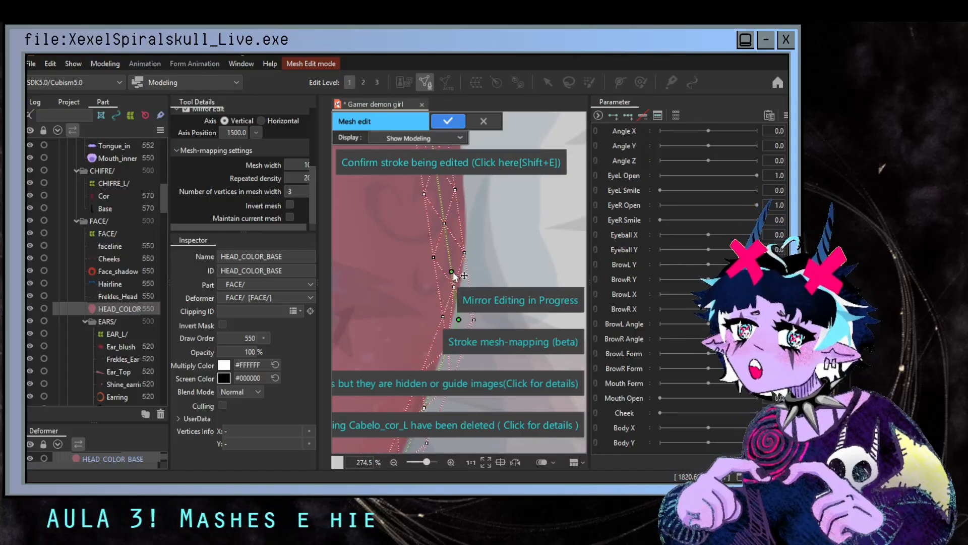
{"action": "left_click_drag", "start_coordinate": [454, 274], "coordinate": [474, 268]}
- Align the stroke points along the side of the head up to the temple with the face edge
{"action": "left_click_drag", "start_coordinate": [512, 212], "coordinate": [475, 246]}
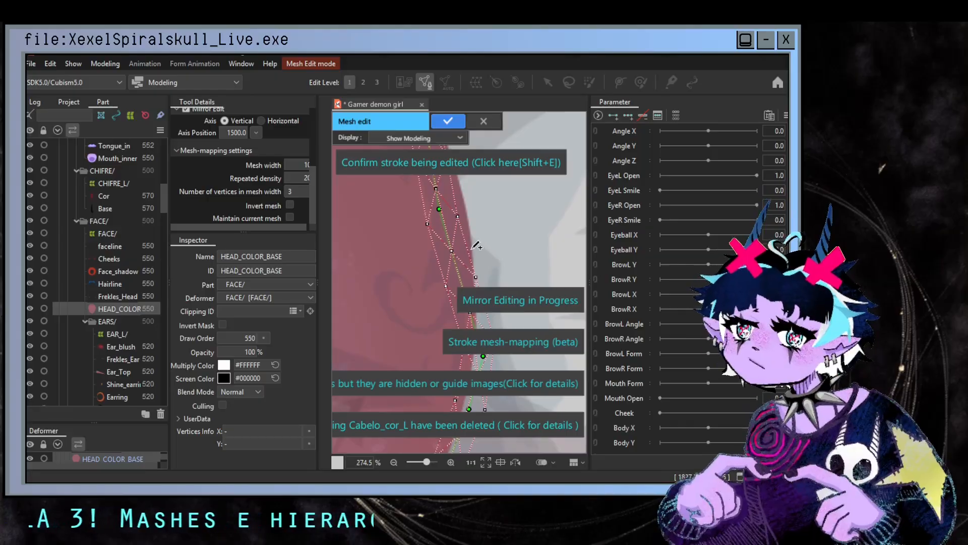
{"action": "mouse_move", "coordinate": [439, 211]}
{"action": "left_mouse_down"}
{"action": "mouse_move", "coordinate": [476, 212]}
{"action": "mouse_move", "coordinate": [486, 174]}
{"action": "left_mouse_up"}
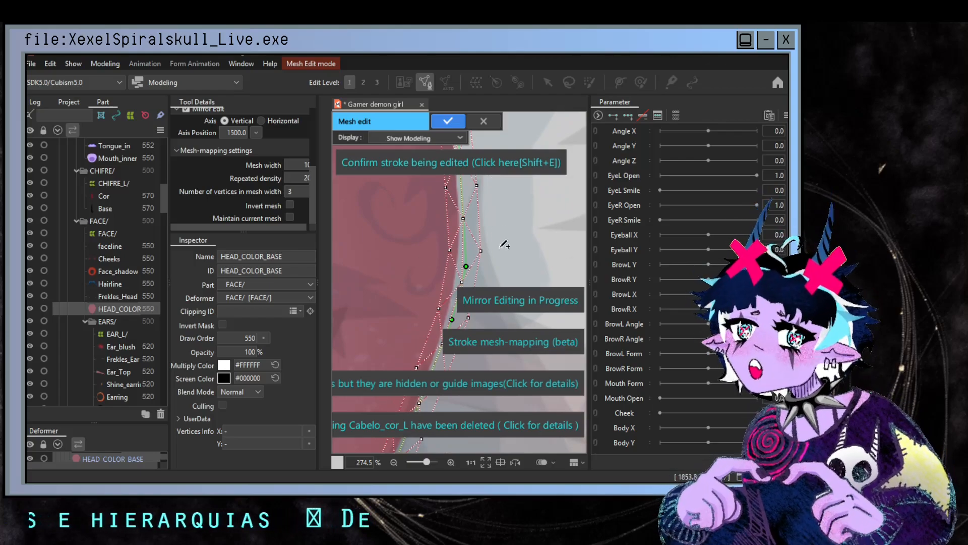
{"action": "left_click_drag", "start_coordinate": [501, 248], "coordinate": [514, 325]}
{"action": "left_click_drag", "start_coordinate": [499, 216], "coordinate": [498, 284]}
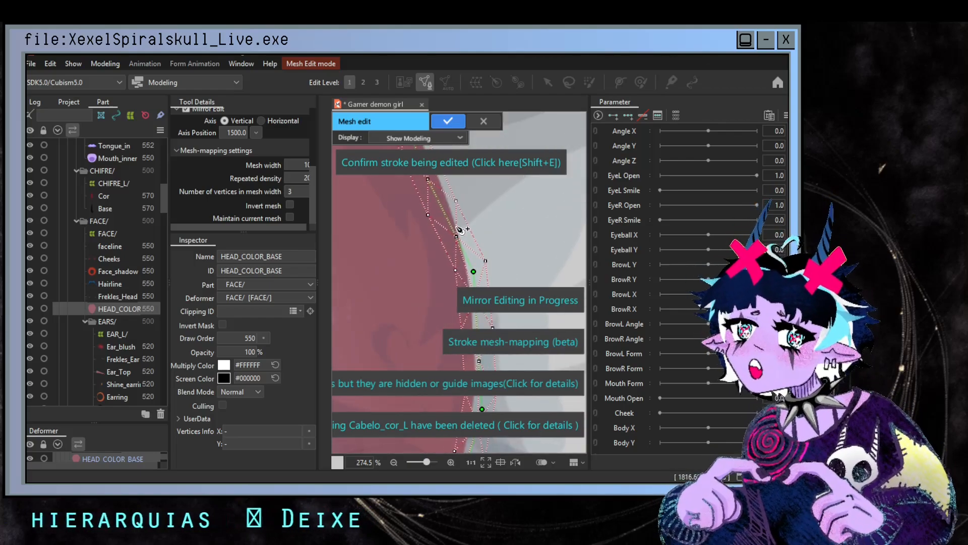
{"action": "left_click_drag", "start_coordinate": [460, 233], "coordinate": [463, 231]}
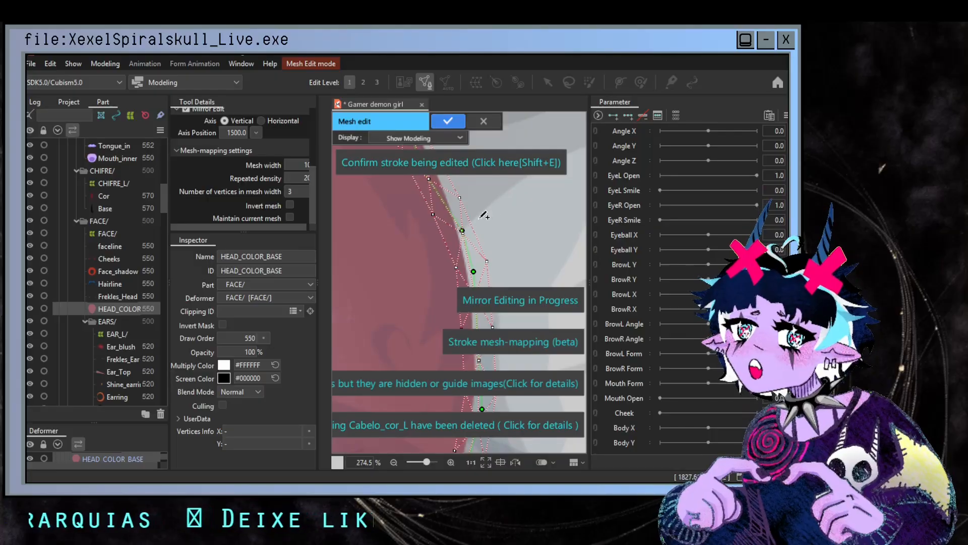
- Pull the stroke points along the upper curve of the head onto its edge, up to the crown beside the mirror axis
{"action": "left_click_drag", "start_coordinate": [522, 246], "coordinate": [561, 282]}
{"action": "mouse_move", "coordinate": [458, 210]}
{"action": "left_mouse_down"}
{"action": "mouse_move", "coordinate": [470, 209]}
{"action": "mouse_move", "coordinate": [472, 227]}
{"action": "mouse_move", "coordinate": [498, 229]}
{"action": "mouse_move", "coordinate": [533, 301]}
{"action": "left_mouse_up"}
{"action": "mouse_move", "coordinate": [474, 254]}
{"action": "left_mouse_down"}
{"action": "mouse_move", "coordinate": [481, 240]}
{"action": "mouse_move", "coordinate": [503, 301]}
{"action": "left_mouse_up"}
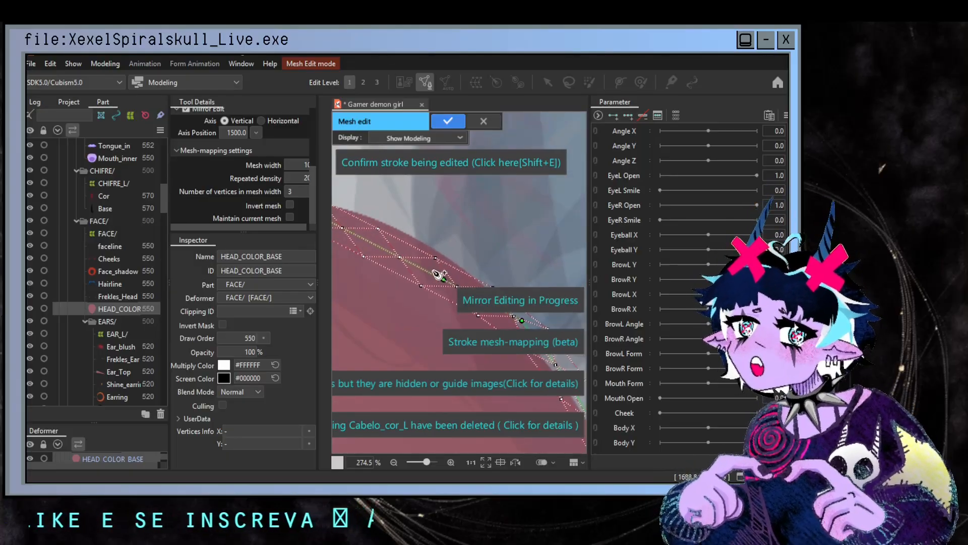
{"action": "mouse_move", "coordinate": [443, 279]}
{"action": "left_mouse_down"}
{"action": "mouse_move", "coordinate": [450, 248]}
{"action": "mouse_move", "coordinate": [467, 261]}
{"action": "mouse_move", "coordinate": [470, 222]}
{"action": "left_mouse_up"}
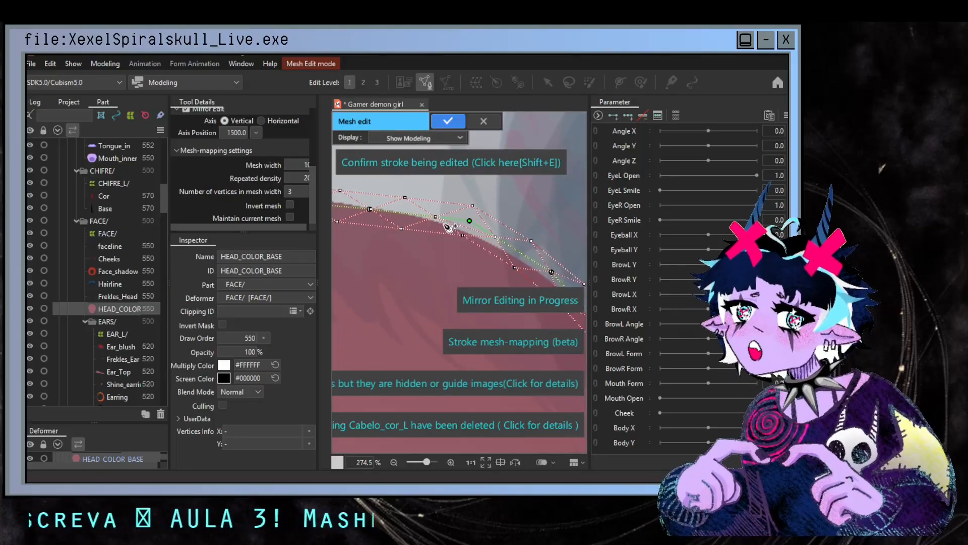
{"action": "mouse_move", "coordinate": [385, 223]}
{"action": "left_mouse_down"}
{"action": "mouse_move", "coordinate": [481, 276]}
{"action": "mouse_move", "coordinate": [468, 259]}
{"action": "mouse_move", "coordinate": [365, 250]}
{"action": "left_mouse_up"}
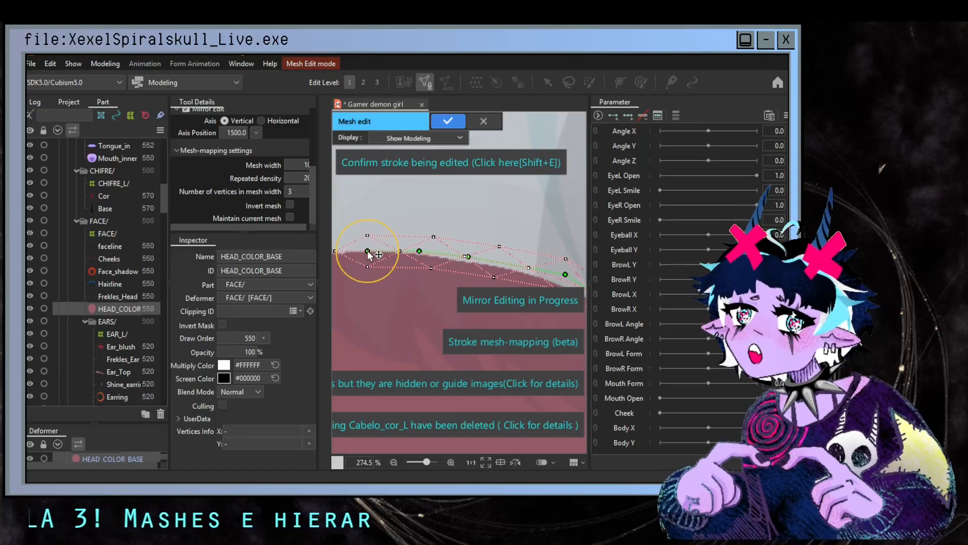
- Check the complete mesh outline around the face and locate the mesh width among the mesh-mapping settings
{"action": "scroll", "coordinate": [487, 256], "scroll_direction": "down", "scroll_amount": 8}
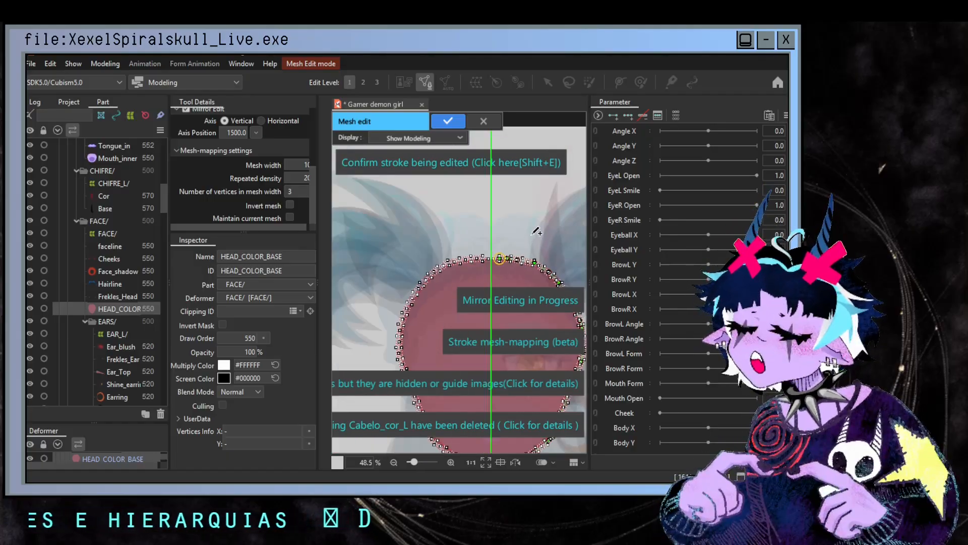
{"action": "left_click_drag", "start_coordinate": [508, 214], "coordinate": [457, 152]}
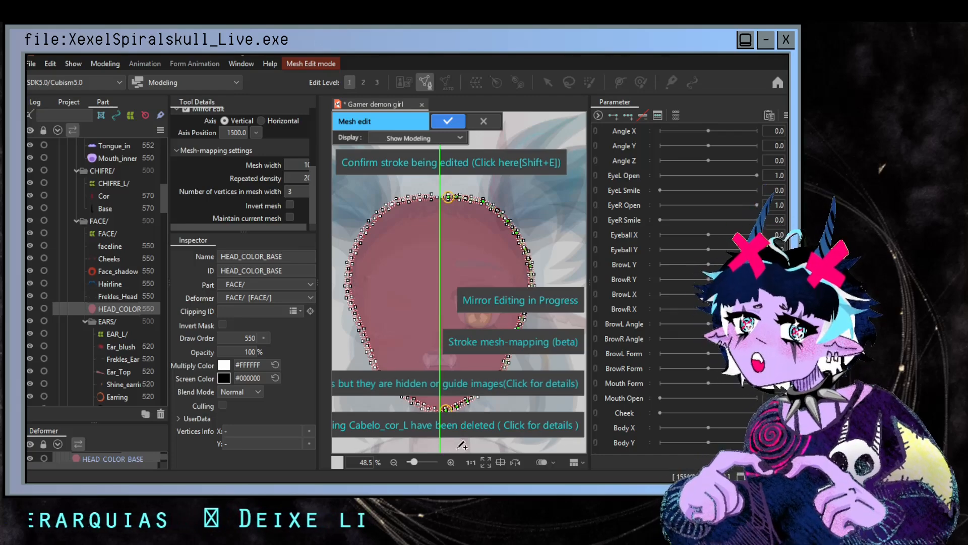
{"action": "scroll", "coordinate": [234, 160], "scroll_direction": "up", "scroll_amount": 3}
{"action": "scroll", "coordinate": [212, 201], "scroll_direction": "down", "scroll_amount": 2}
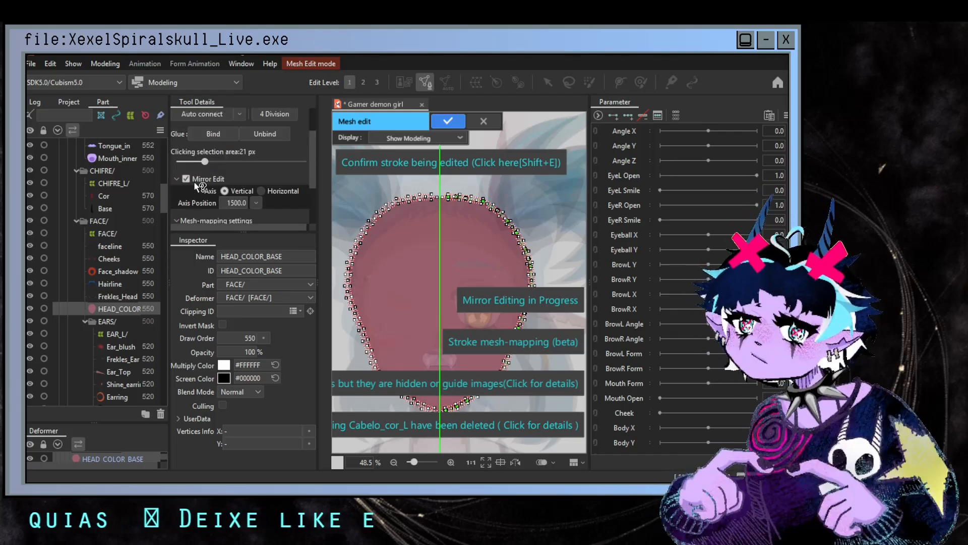
{"action": "scroll", "coordinate": [230, 185], "scroll_direction": "down", "scroll_amount": 3}
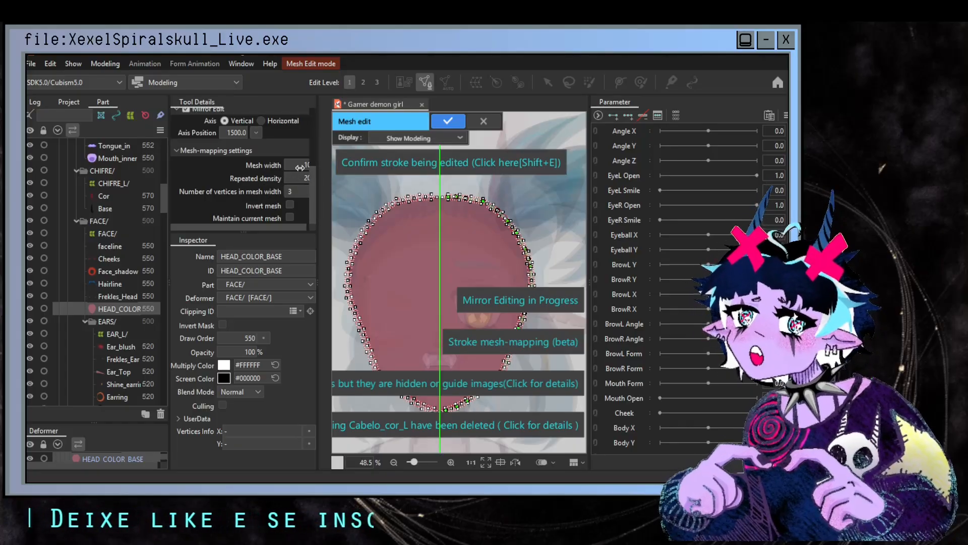
- Set the mesh width of the face stroke to 13 in the mesh-mapping settings
{"action": "left_click_drag", "start_coordinate": [237, 226], "coordinate": [243, 227]}
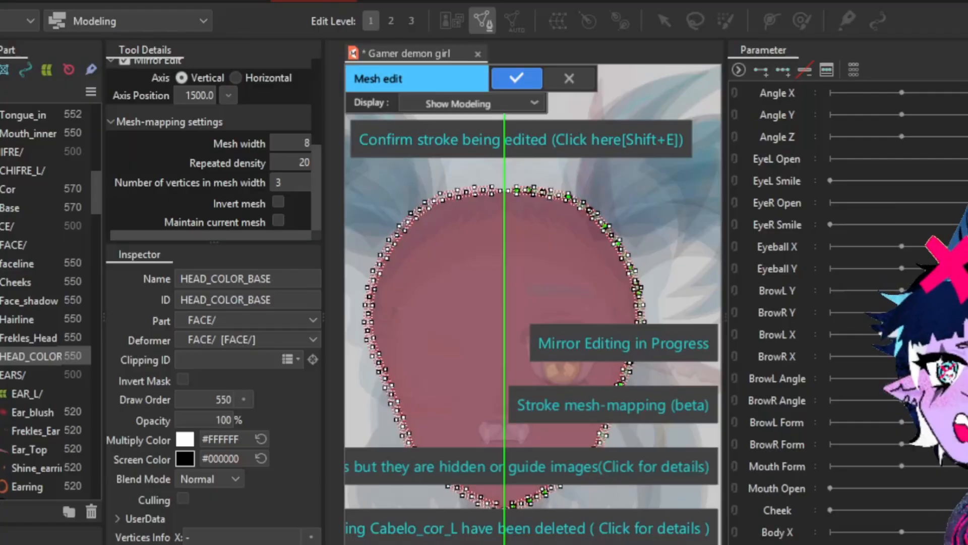
{"action": "key", "text": "Up"}
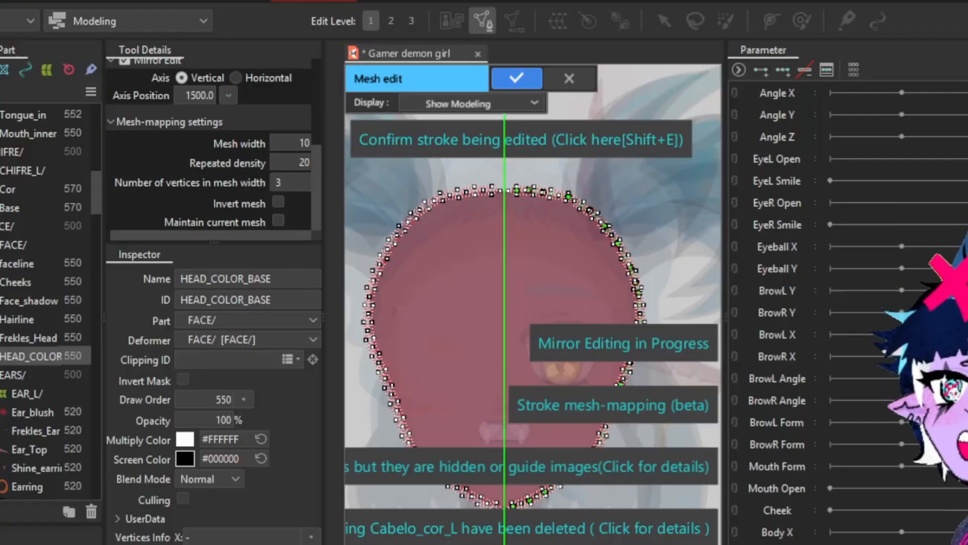
{"action": "key", "text": "Up"}
{"action": "key", "text": "Up"}
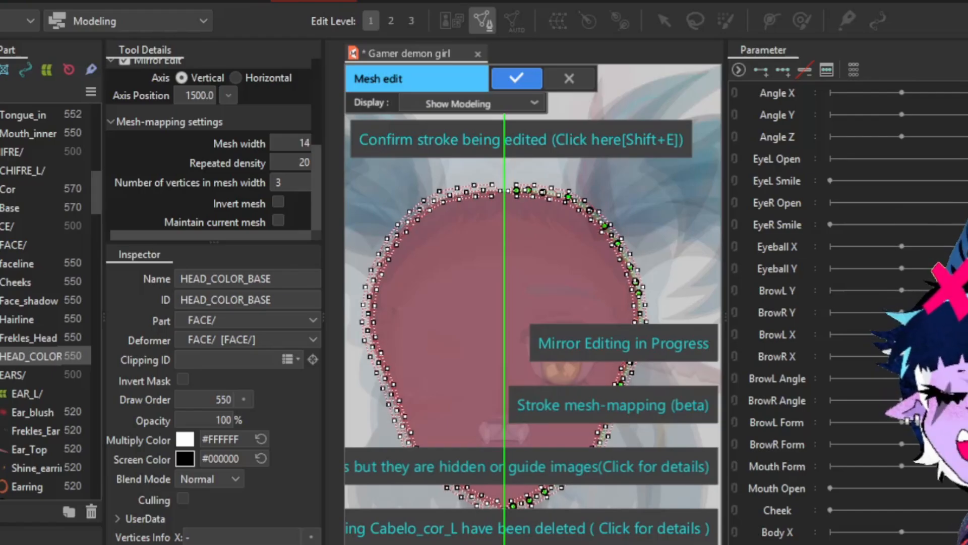
{"action": "scroll", "coordinate": [570, 221], "scroll_direction": "up", "scroll_amount": 5}
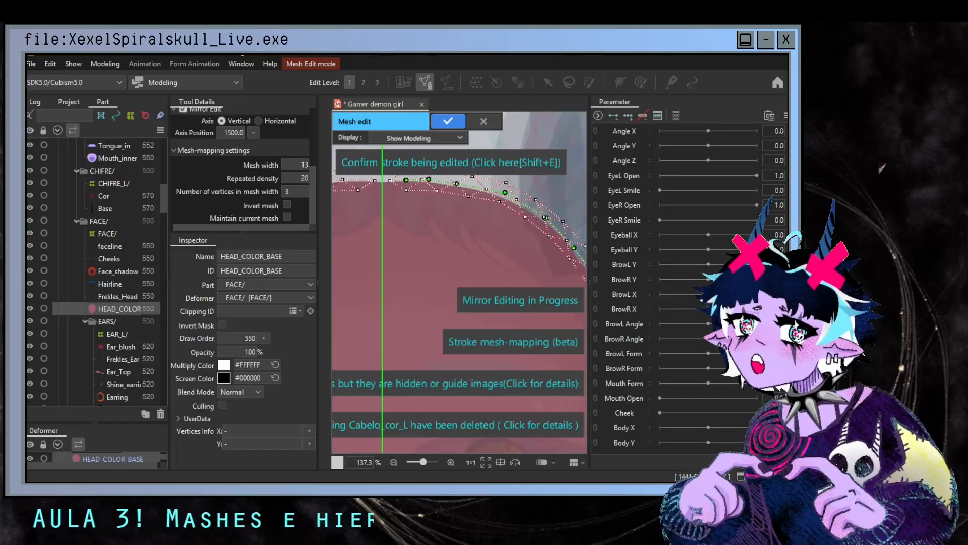
- Set the repeated density of the face stroke to 11
{"action": "key", "text": "Down"}
{"action": "key", "text": "Down"}
{"action": "key", "text": "Down"}
{"action": "key", "text": "Down"}
{"action": "key", "text": "Down"}
{"action": "key", "text": "Down"}
{"action": "key", "text": "Down"}
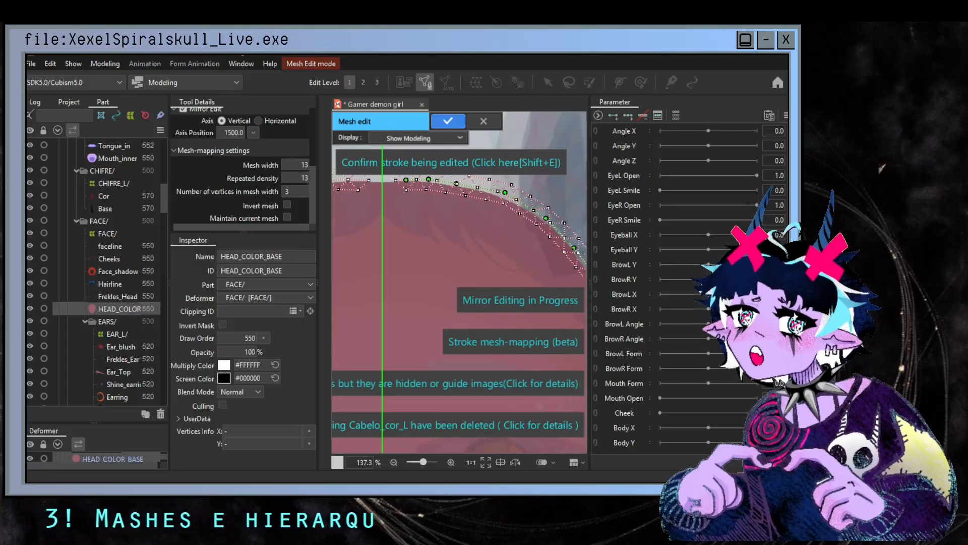
{"action": "key", "text": "Down"}
{"action": "key", "text": "Down"}
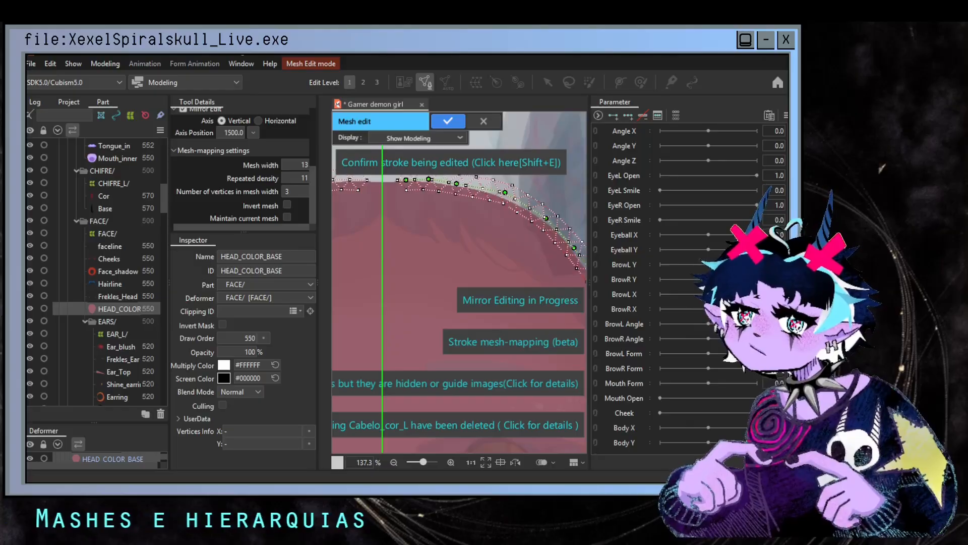
- Examine the mesh band around the whole face, from the cheek and jaw up to the crown
{"action": "scroll", "coordinate": [382, 183], "scroll_direction": "down", "scroll_amount": 4}
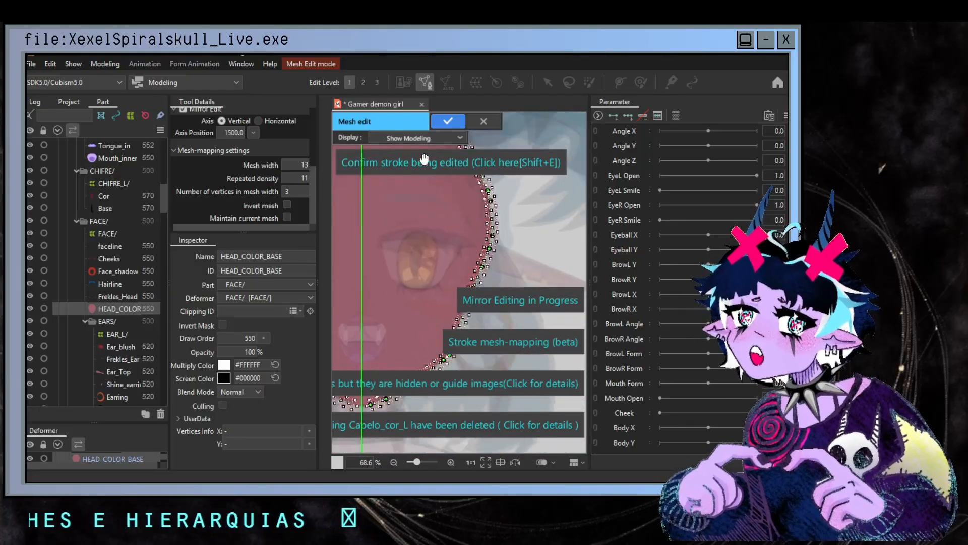
{"action": "scroll", "coordinate": [468, 235], "scroll_direction": "up", "scroll_amount": 4}
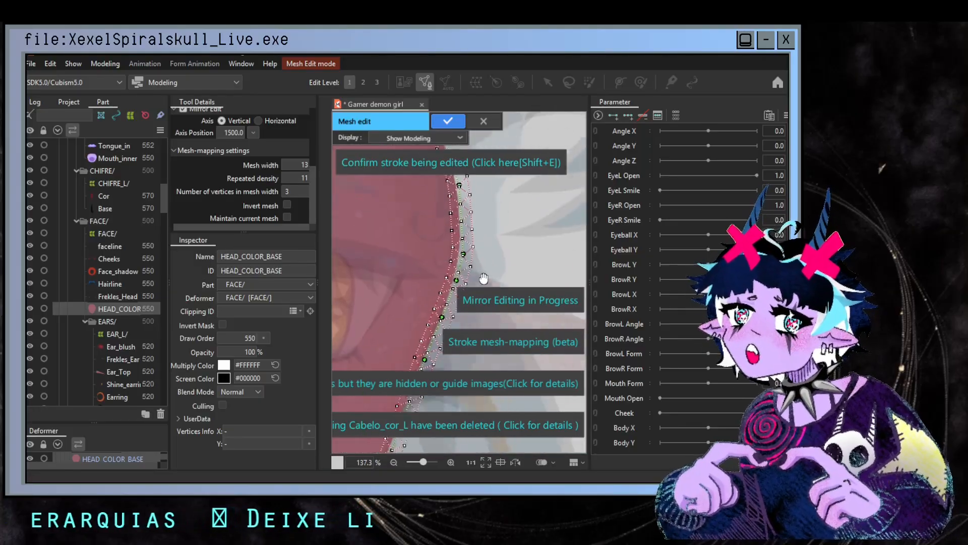
{"action": "left_click_drag", "start_coordinate": [485, 216], "coordinate": [495, 274]}
{"action": "left_click_drag", "start_coordinate": [460, 207], "coordinate": [543, 244]}
{"action": "left_click_drag", "start_coordinate": [490, 212], "coordinate": [535, 207]}
{"action": "mouse_move", "coordinate": [413, 217]}
{"action": "left_mouse_down"}
{"action": "mouse_move", "coordinate": [420, 222]}
{"action": "mouse_move", "coordinate": [412, 216]}
{"action": "left_mouse_up"}
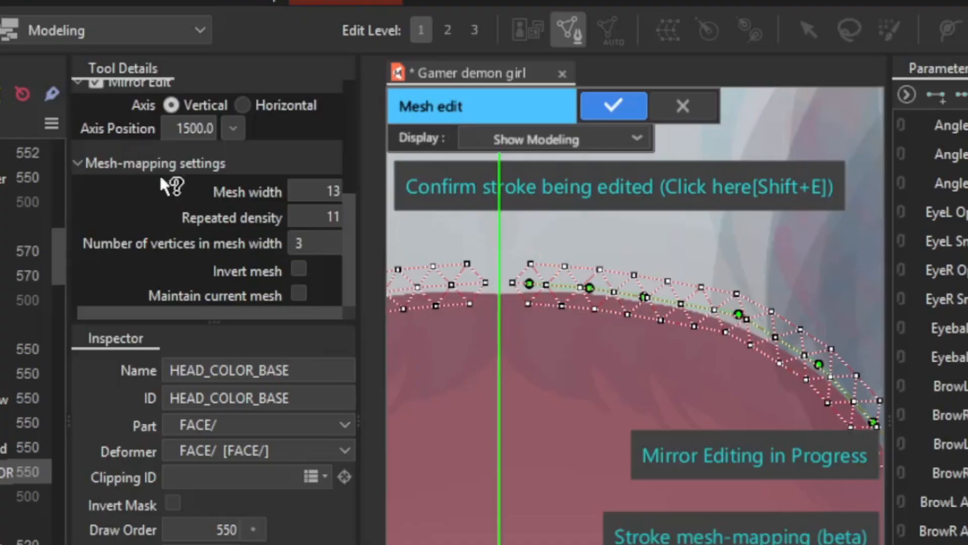
{"action": "scroll", "coordinate": [216, 156], "scroll_direction": "up", "scroll_amount": 4}
{"action": "scroll", "coordinate": [417, 258], "scroll_direction": "down", "scroll_amount": 5}
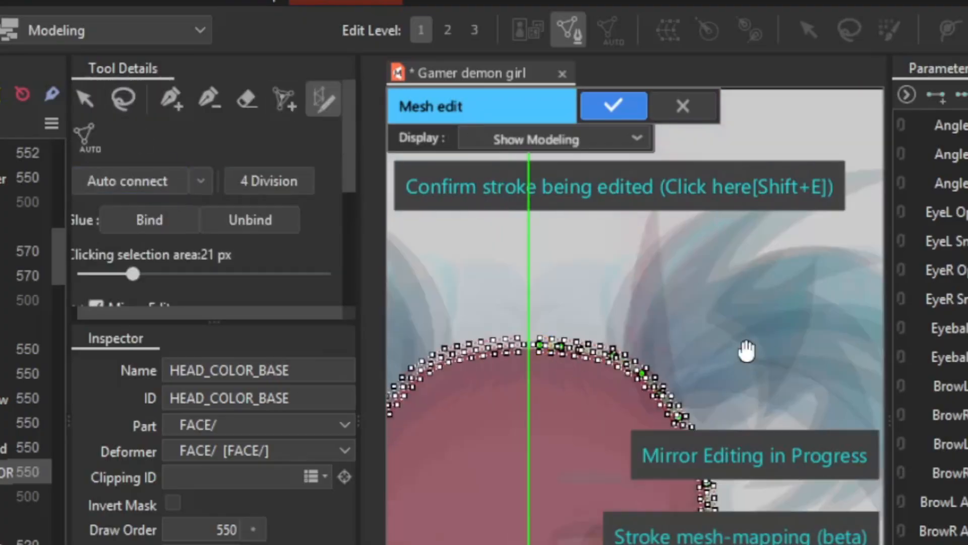
{"action": "scroll", "coordinate": [746, 346], "scroll_direction": "down", "scroll_amount": 6}
{"action": "left_click_drag", "start_coordinate": [712, 335], "coordinate": [684, 331]}
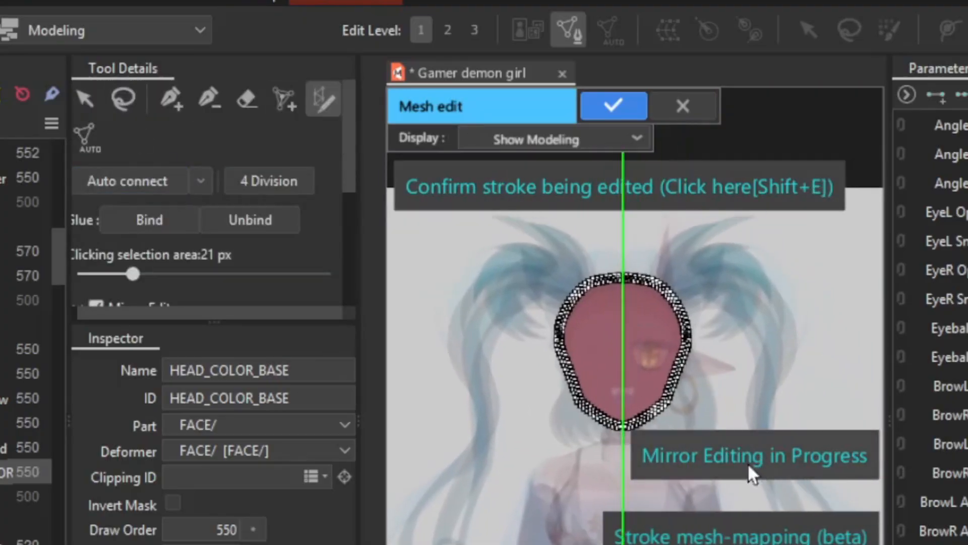
- Confirm the stroke and join both mesh halves at the chin with added vertices and connecting edges on the mirror axis
{"action": "left_click", "coordinate": [166, 101]}
{"action": "left_click", "coordinate": [502, 487]}
{"action": "scroll", "coordinate": [553, 455], "scroll_direction": "up", "scroll_amount": 5}
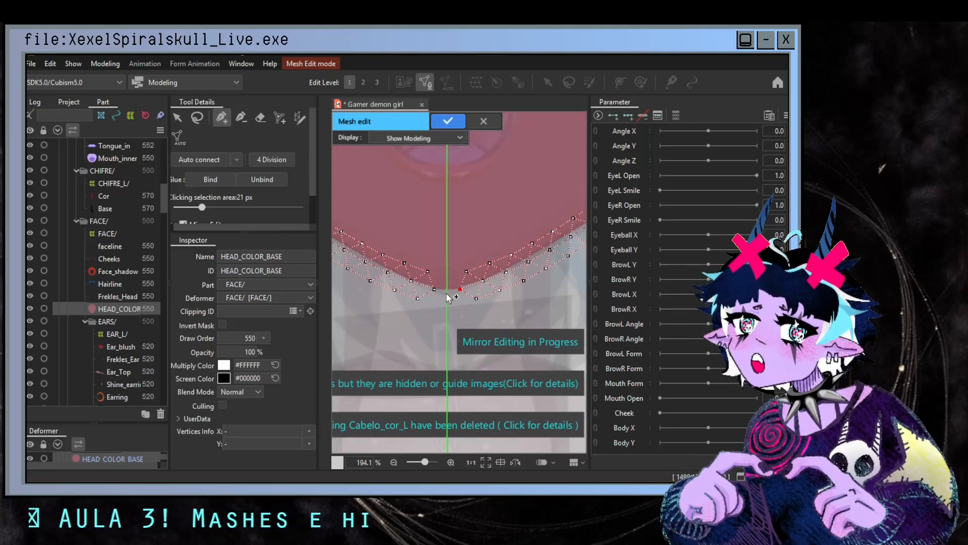
{"action": "left_click", "coordinate": [447, 295]}
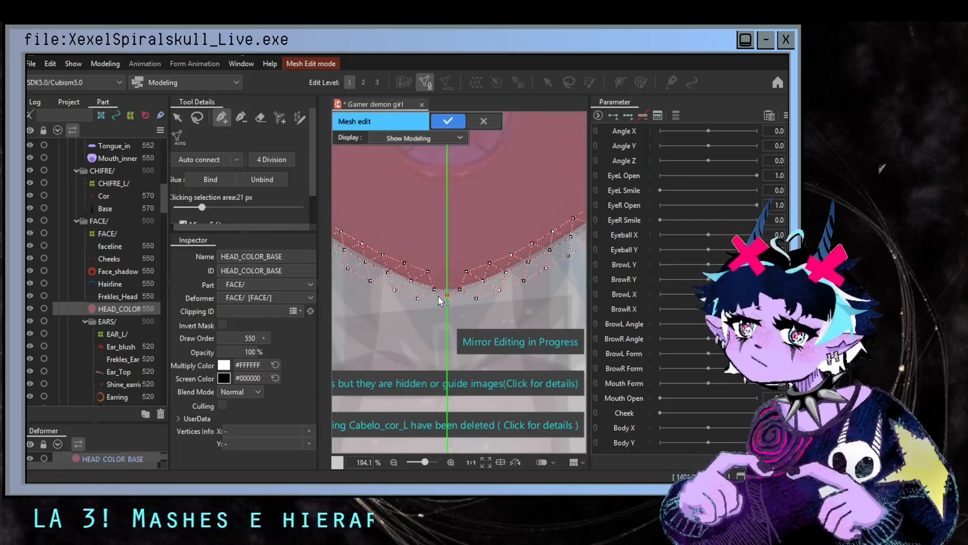
{"action": "left_click", "coordinate": [466, 274]}
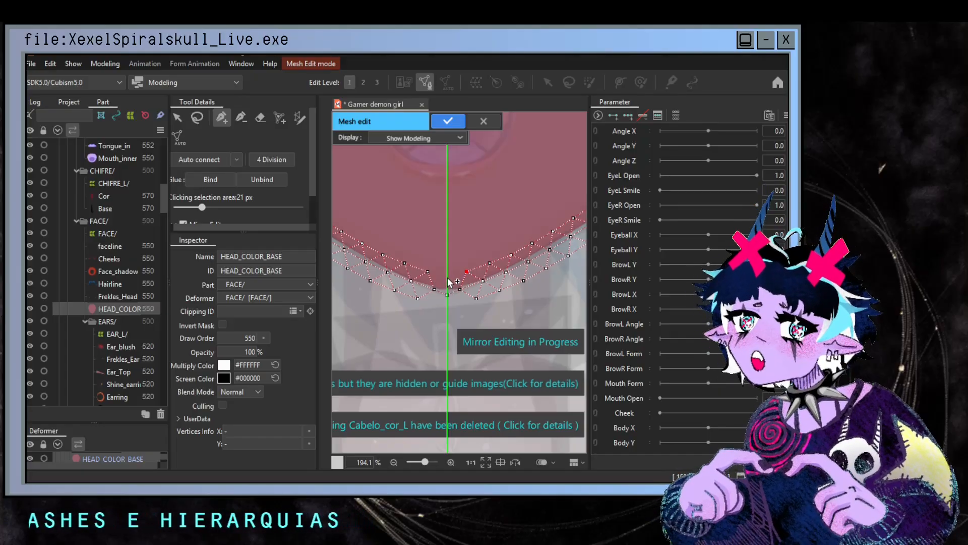
{"action": "left_click", "coordinate": [448, 279]}
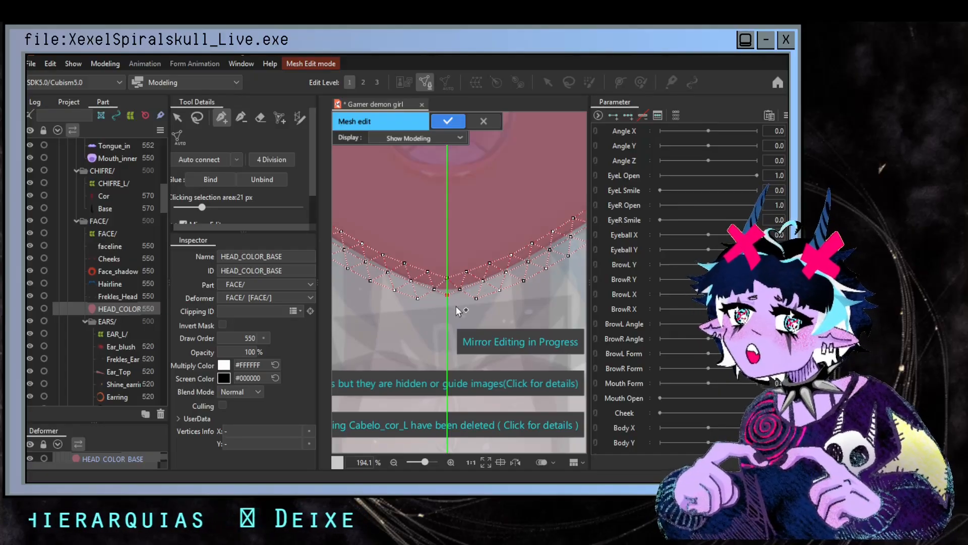
- Close the gap in the mesh band at the crown with vertices on the mirror axis
{"action": "scroll", "coordinate": [458, 311], "scroll_direction": "down", "scroll_amount": 2}
{"action": "left_click_drag", "start_coordinate": [492, 147], "coordinate": [510, 321]}
{"action": "left_click_drag", "start_coordinate": [494, 203], "coordinate": [502, 307]}
{"action": "scroll", "coordinate": [505, 228], "scroll_direction": "up", "scroll_amount": 1}
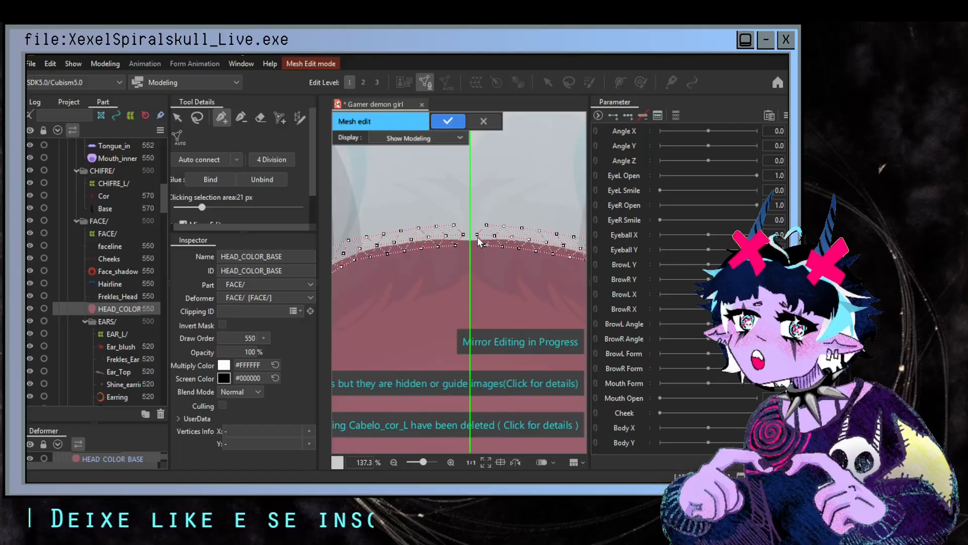
{"action": "scroll", "coordinate": [476, 242], "scroll_direction": "up", "scroll_amount": 3}
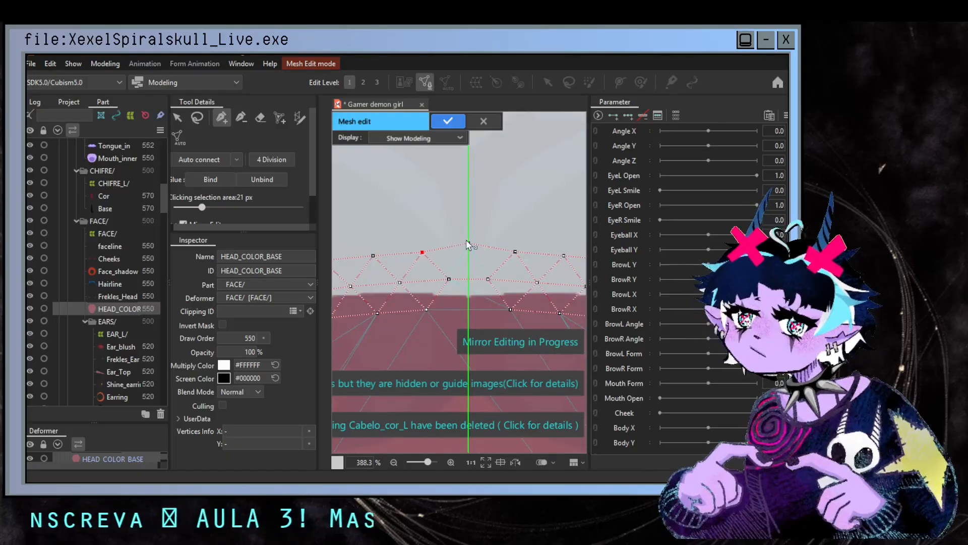
{"action": "scroll", "coordinate": [497, 361], "scroll_direction": "down", "scroll_amount": 7}
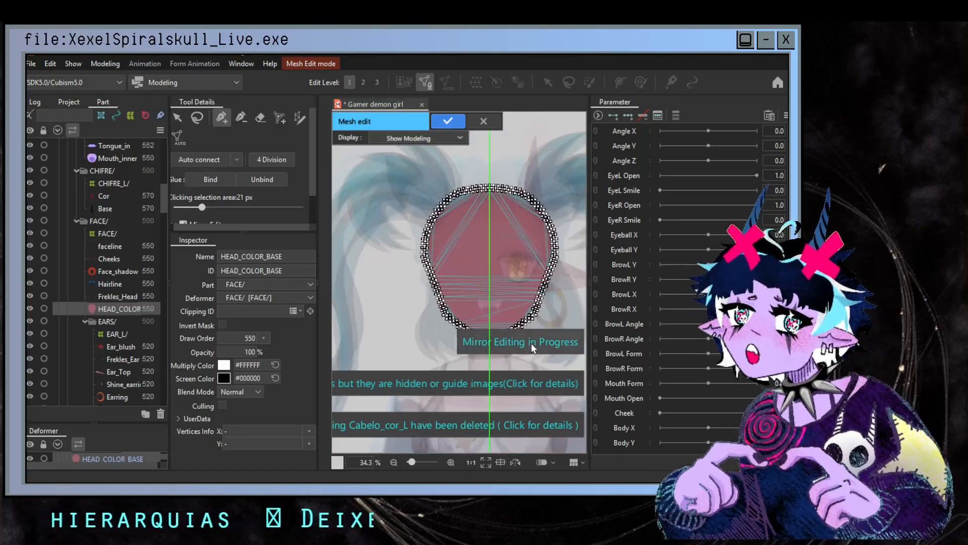
- Examine the connections inside the closed face mesh in an enlarged canvas
{"action": "left_click", "coordinate": [525, 382]}
{"action": "left_click", "coordinate": [631, 328]}
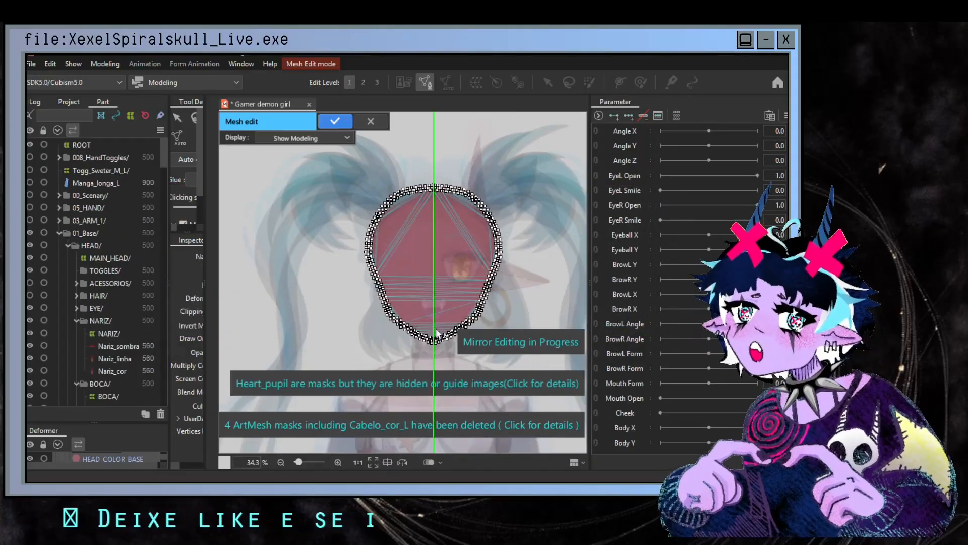
{"action": "scroll", "coordinate": [450, 335], "scroll_direction": "up", "scroll_amount": 1}
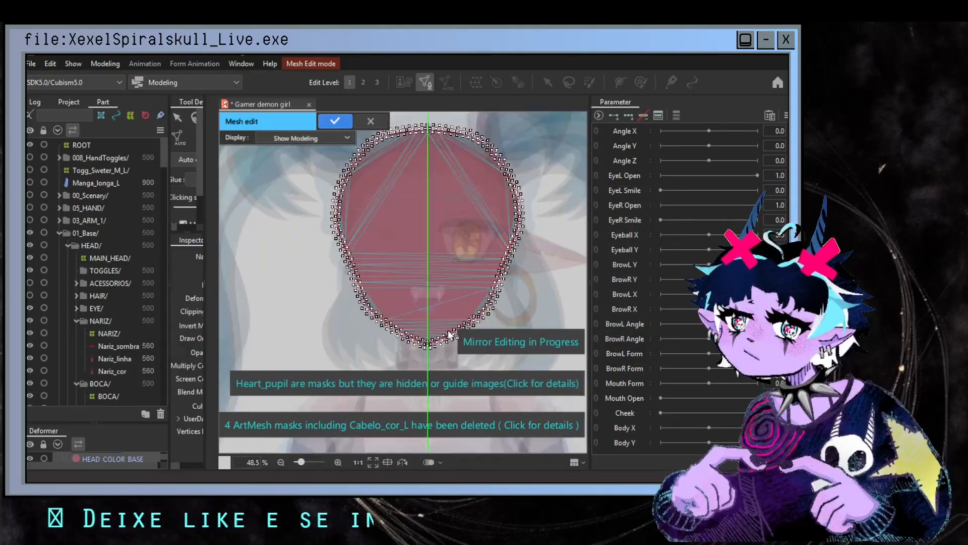
{"action": "scroll", "coordinate": [439, 254], "scroll_direction": "up", "scroll_amount": 2}
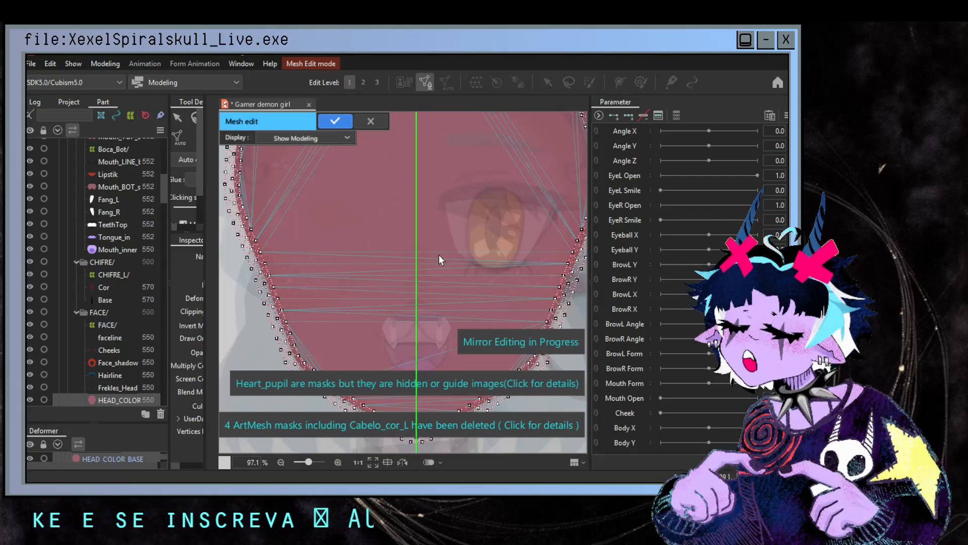
{"action": "scroll", "coordinate": [407, 194], "scroll_direction": "down", "scroll_amount": 4}
{"action": "scroll", "coordinate": [411, 182], "scroll_direction": "up", "scroll_amount": 1}
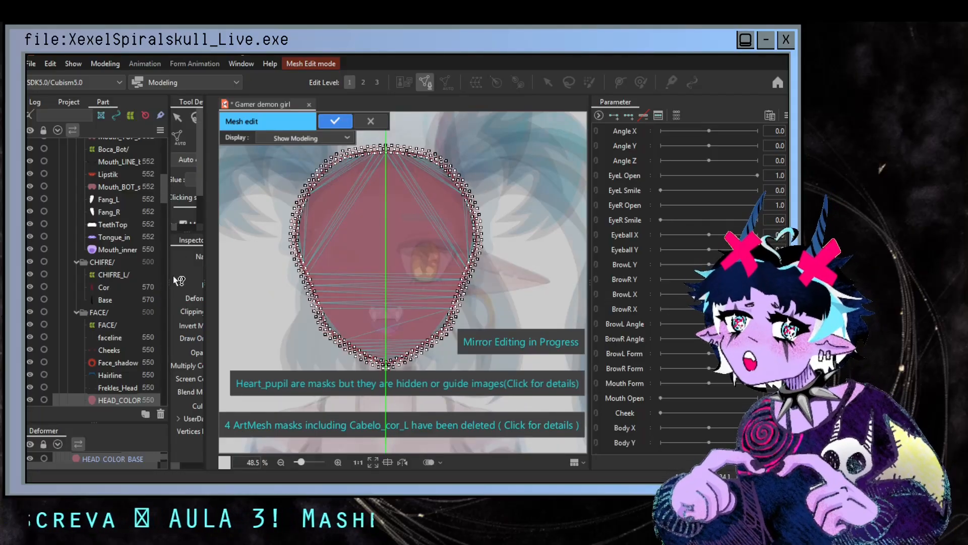
- Add a mirrored vertex inside the face beside the outline and widen the Tool Details area to show all mesh tools
{"action": "left_click_drag", "start_coordinate": [169, 287], "coordinate": [122, 287]}
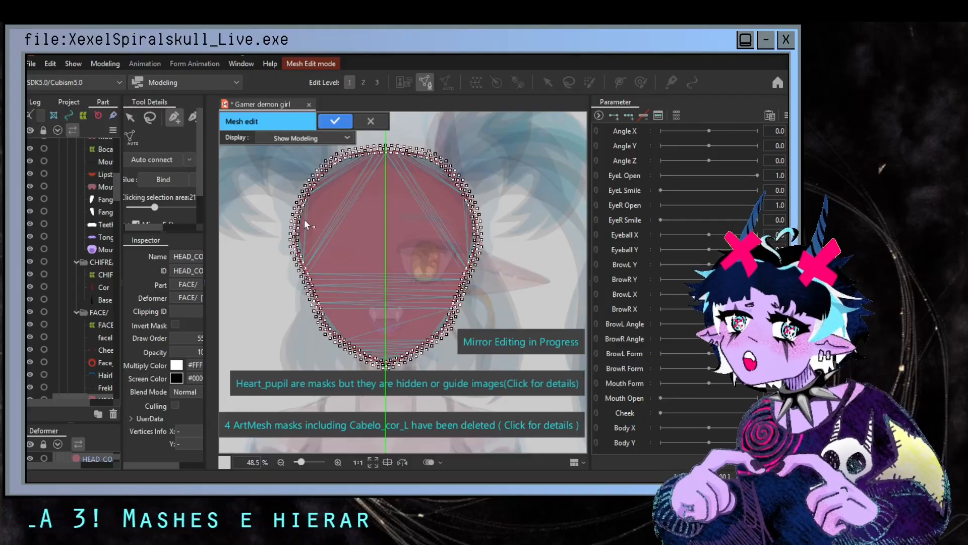
{"action": "left_click", "coordinate": [333, 233]}
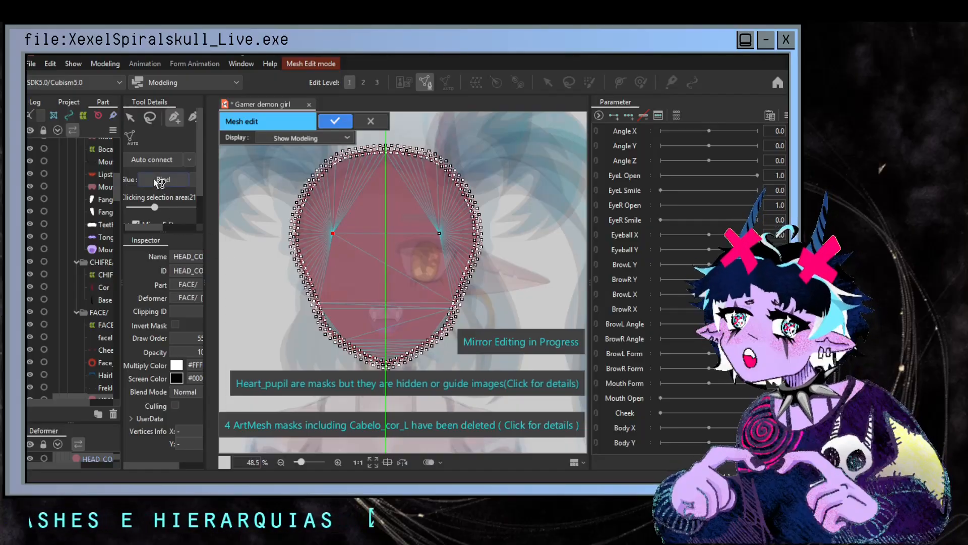
{"action": "scroll", "coordinate": [166, 191], "scroll_direction": "down", "scroll_amount": 2}
{"action": "left_click_drag", "start_coordinate": [214, 197], "coordinate": [305, 197]}
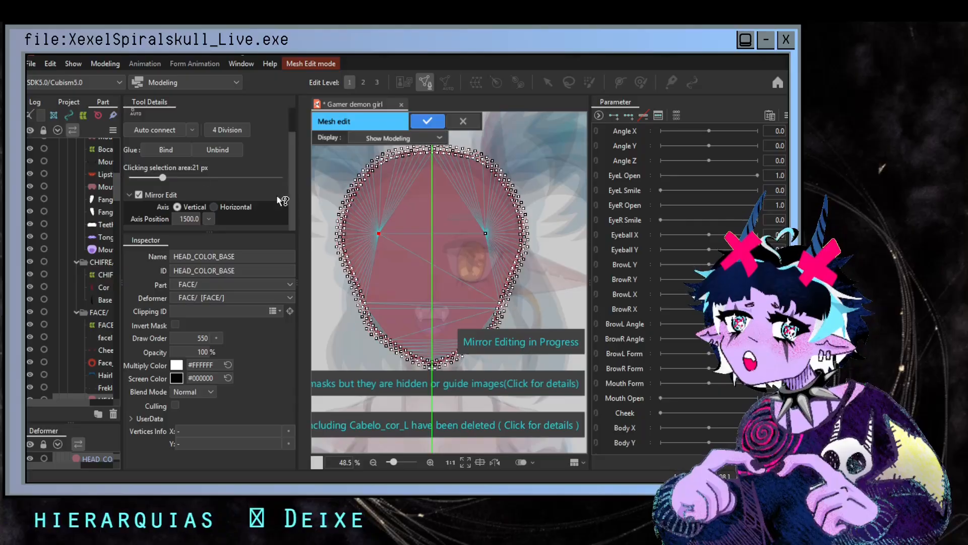
{"action": "scroll", "coordinate": [207, 162], "scroll_direction": "up", "scroll_amount": 2}
{"action": "left_click", "coordinate": [176, 120]}
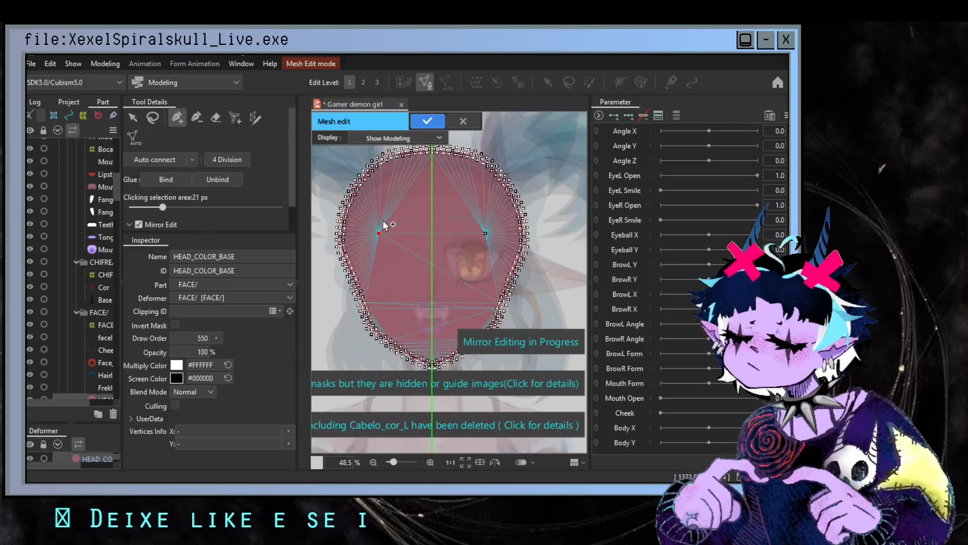
- Extend the mirrored inner vertices upward as a connected column on each side towards the top of the head
{"action": "left_click", "coordinate": [378, 211]}
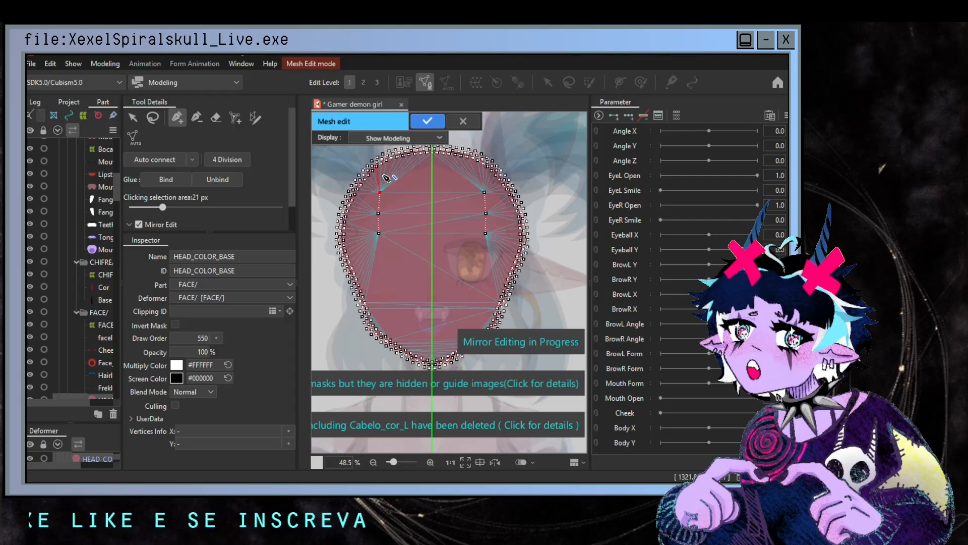
{"action": "scroll", "coordinate": [386, 184], "scroll_direction": "up", "scroll_amount": 2}
{"action": "scroll", "coordinate": [388, 192], "scroll_direction": "down", "scroll_amount": 1}
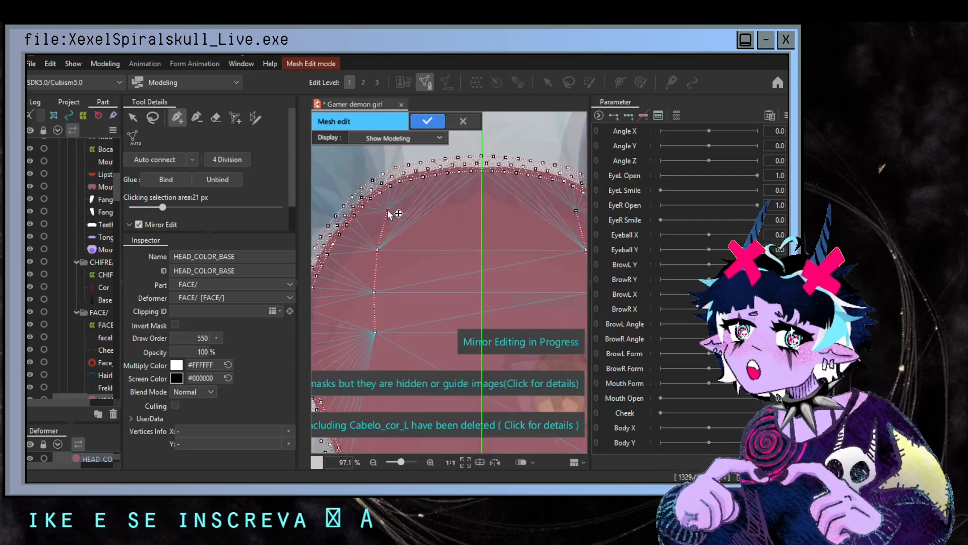
{"action": "scroll", "coordinate": [408, 331], "scroll_direction": "down", "scroll_amount": 1}
- Insert an extra mirrored vertex near the top of the inner columns and extend both columns down to the jaw outline
{"action": "left_click_drag", "start_coordinate": [407, 331], "coordinate": [415, 210]}
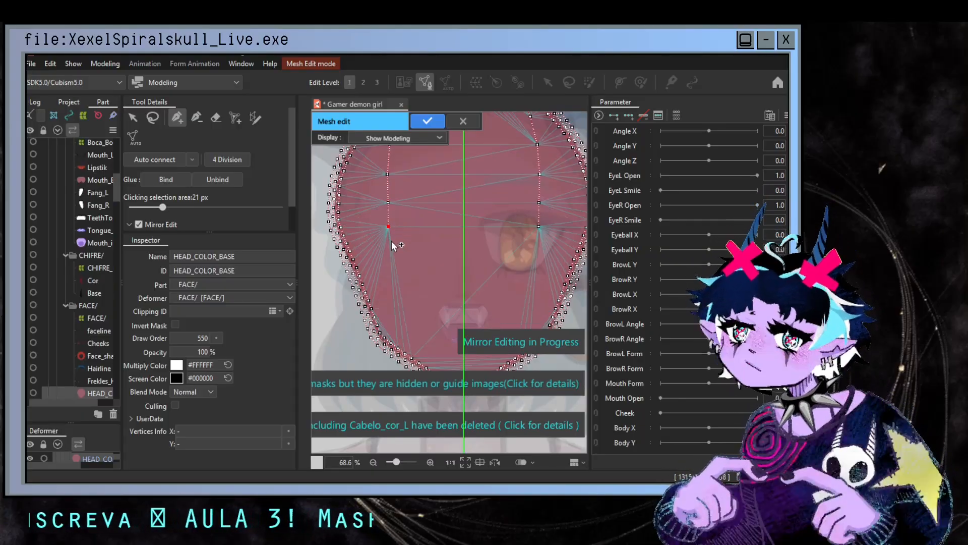
{"action": "scroll", "coordinate": [401, 232], "scroll_direction": "up", "scroll_amount": 2}
{"action": "left_click", "coordinate": [383, 201]}
{"action": "scroll", "coordinate": [435, 243], "scroll_direction": "down", "scroll_amount": 1}
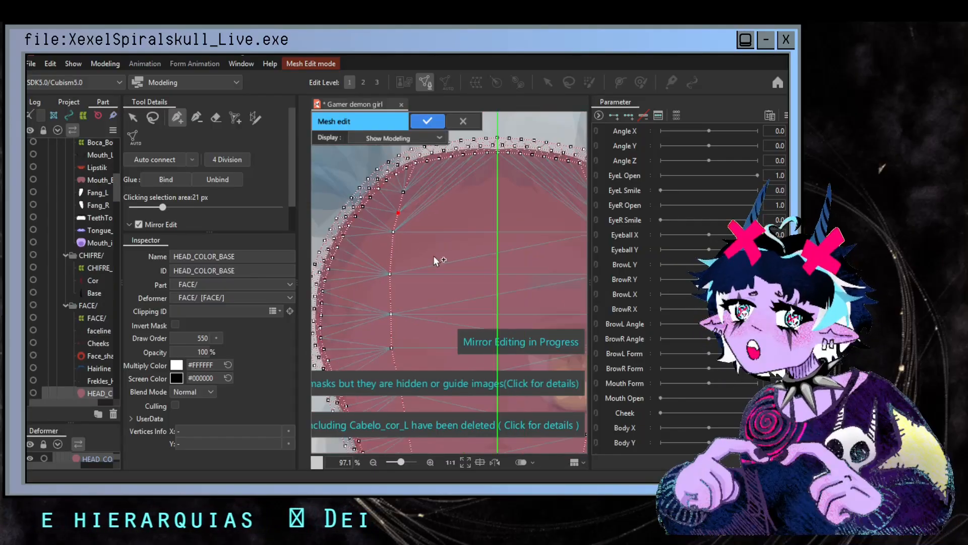
{"action": "left_click_drag", "start_coordinate": [439, 280], "coordinate": [416, 239]}
{"action": "scroll", "coordinate": [372, 222], "scroll_direction": "up", "scroll_amount": 1}
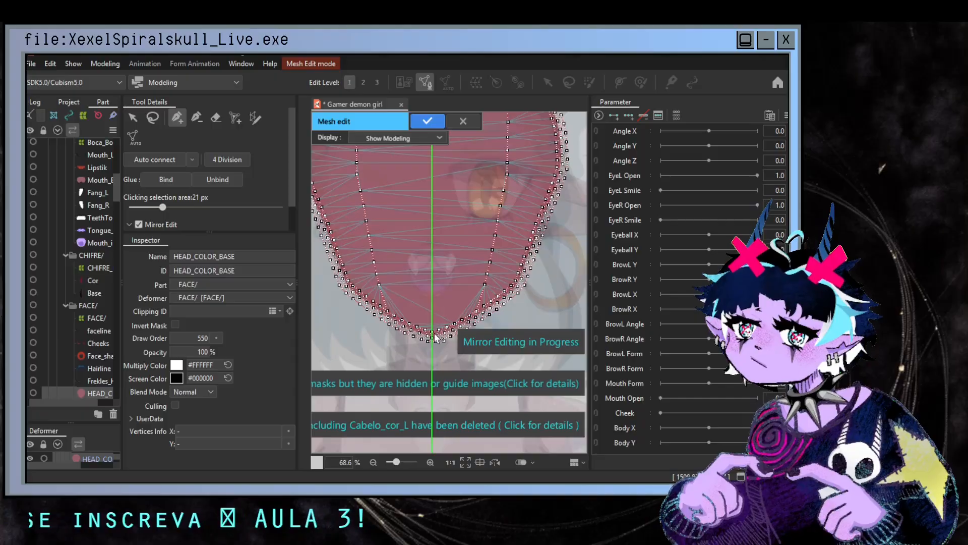
- Add a connected column of vertices along the mirror axis from the chin up through the forehead
{"action": "scroll", "coordinate": [433, 335], "scroll_direction": "up", "scroll_amount": 1}
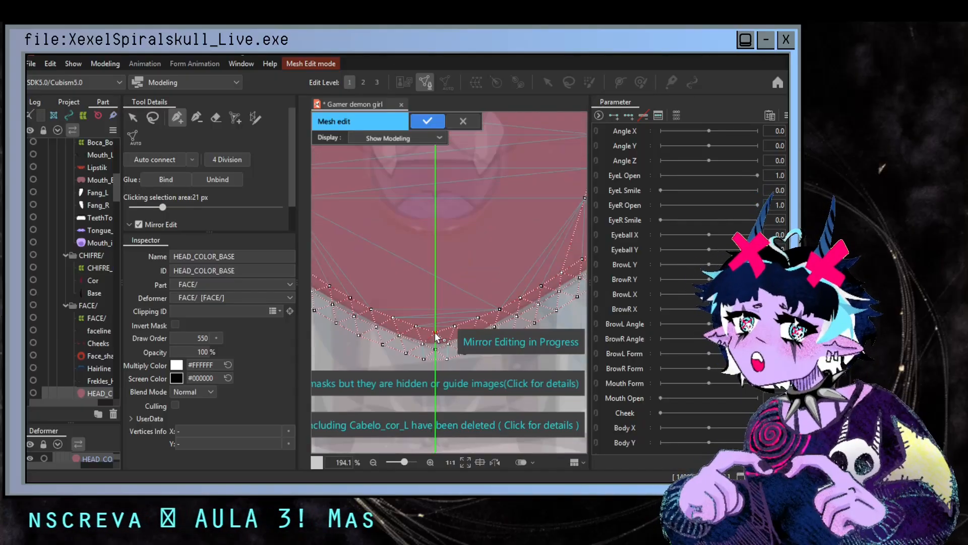
{"action": "left_click", "coordinate": [435, 272]}
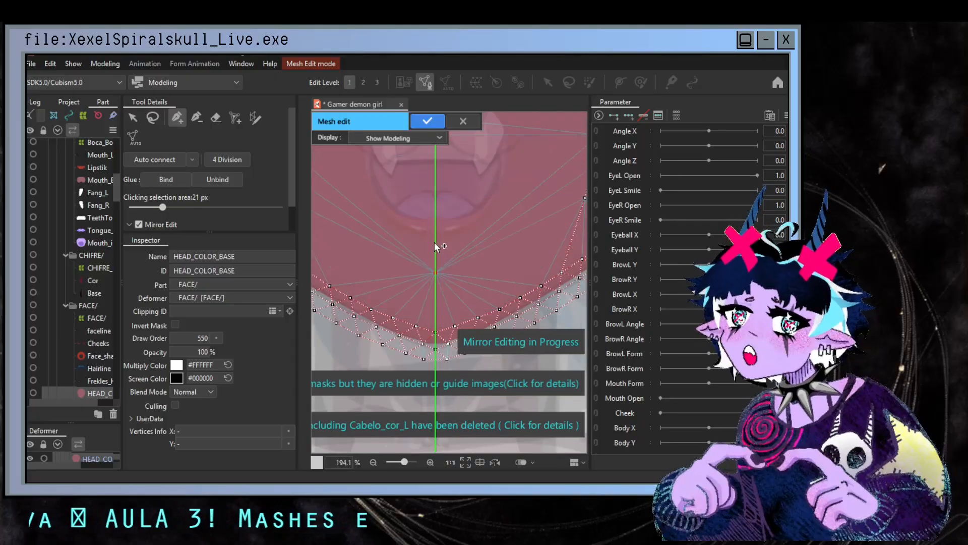
{"action": "scroll", "coordinate": [404, 317], "scroll_direction": "down", "scroll_amount": 3}
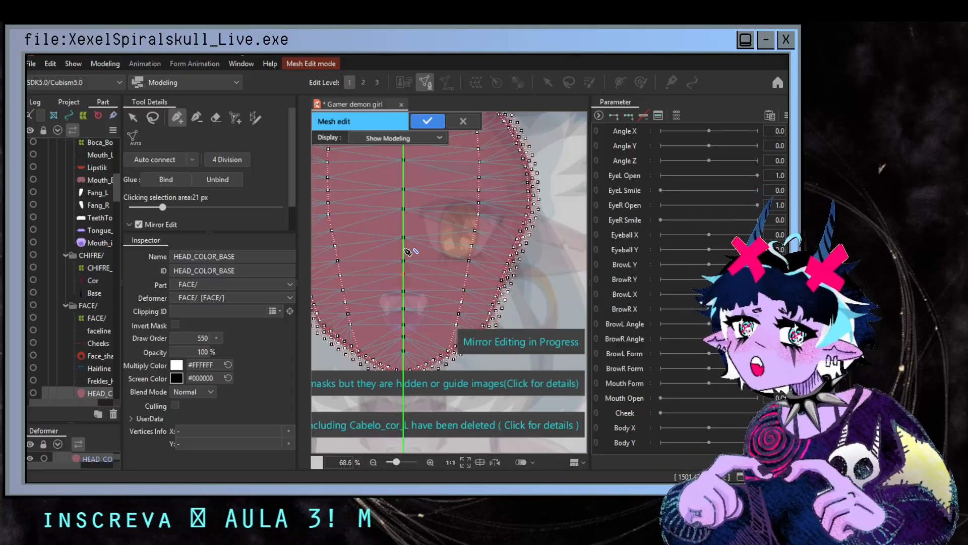
{"action": "scroll", "coordinate": [407, 251], "scroll_direction": "down", "scroll_amount": 2}
{"action": "scroll", "coordinate": [540, 278], "scroll_direction": "down", "scroll_amount": 1}
{"action": "scroll", "coordinate": [539, 289], "scroll_direction": "up", "scroll_amount": 1}
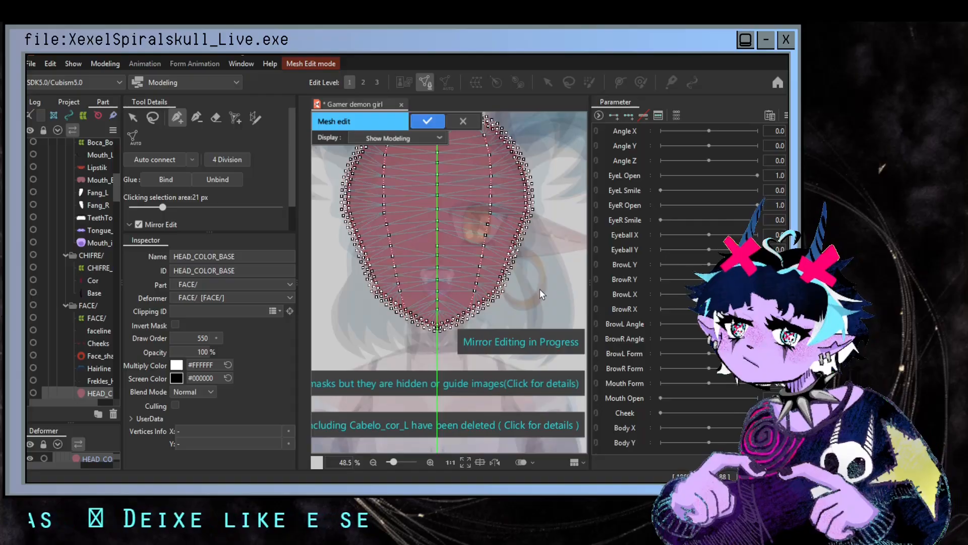
- Add a mirrored horizontal row of connected vertices across the face at nose level, from the outline to the mirror axis
{"action": "scroll", "coordinate": [370, 258], "scroll_direction": "up", "scroll_amount": 3}
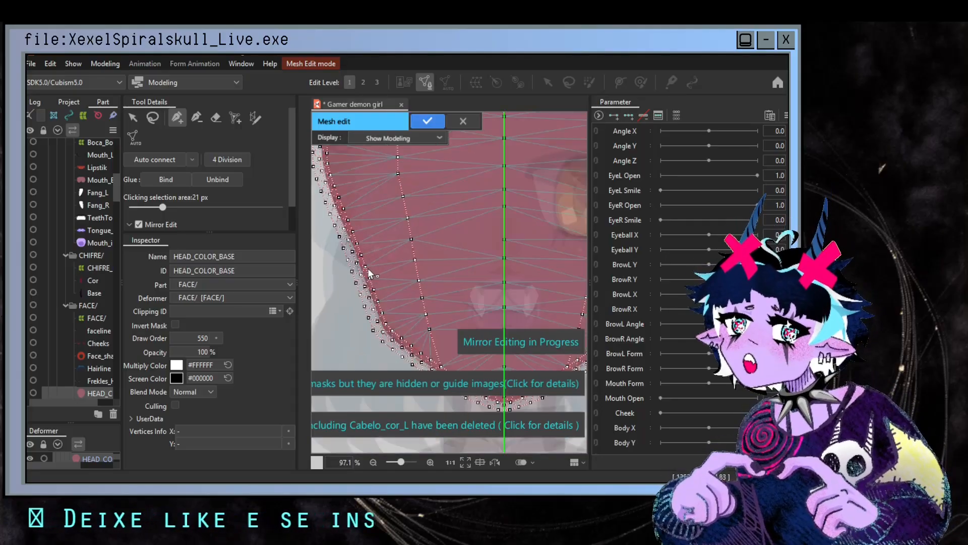
{"action": "left_click", "coordinate": [382, 265]}
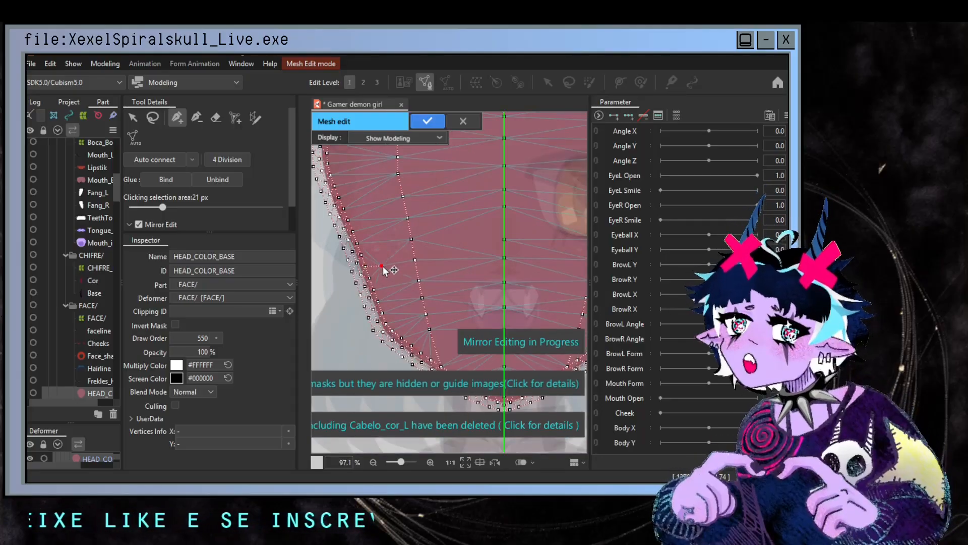
{"action": "left_click", "coordinate": [396, 264]}
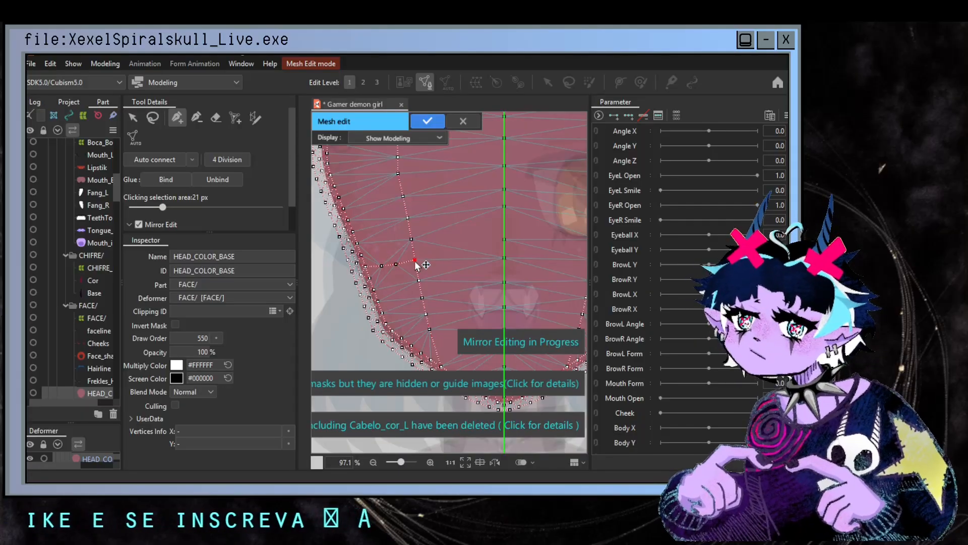
{"action": "left_click", "coordinate": [416, 263]}
{"action": "left_click", "coordinate": [434, 263]}
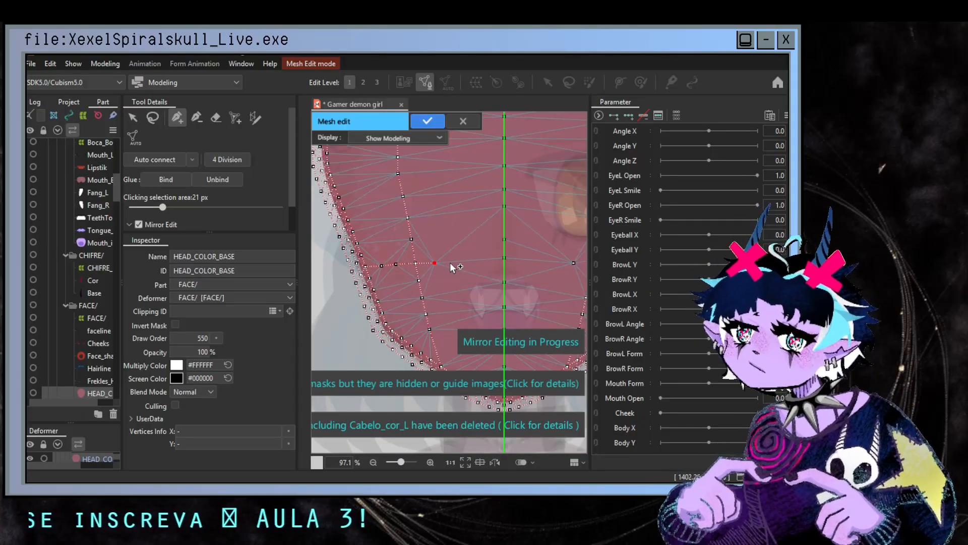
{"action": "left_click", "coordinate": [455, 262]}
{"action": "left_click", "coordinate": [471, 262]}
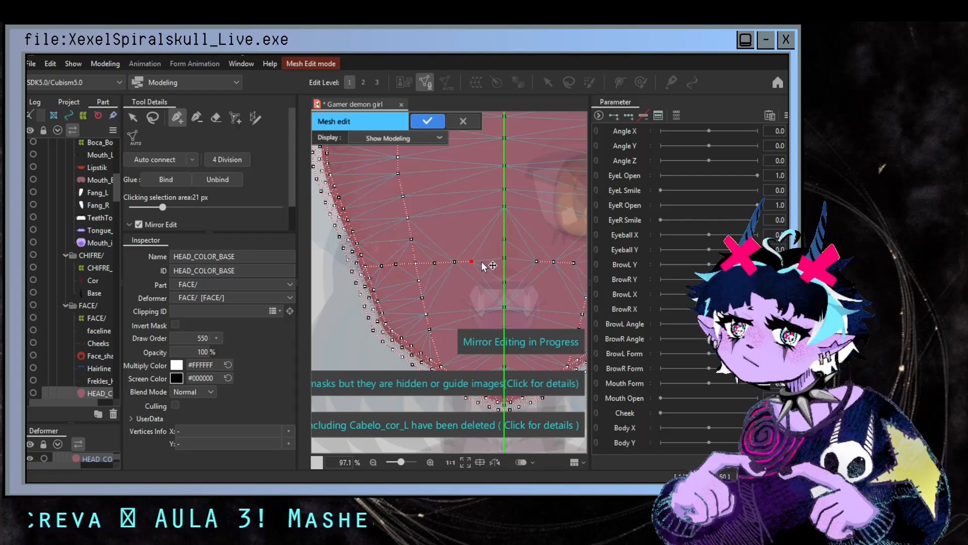
{"action": "left_click", "coordinate": [484, 261]}
{"action": "scroll", "coordinate": [544, 295], "scroll_direction": "down", "scroll_amount": 5}
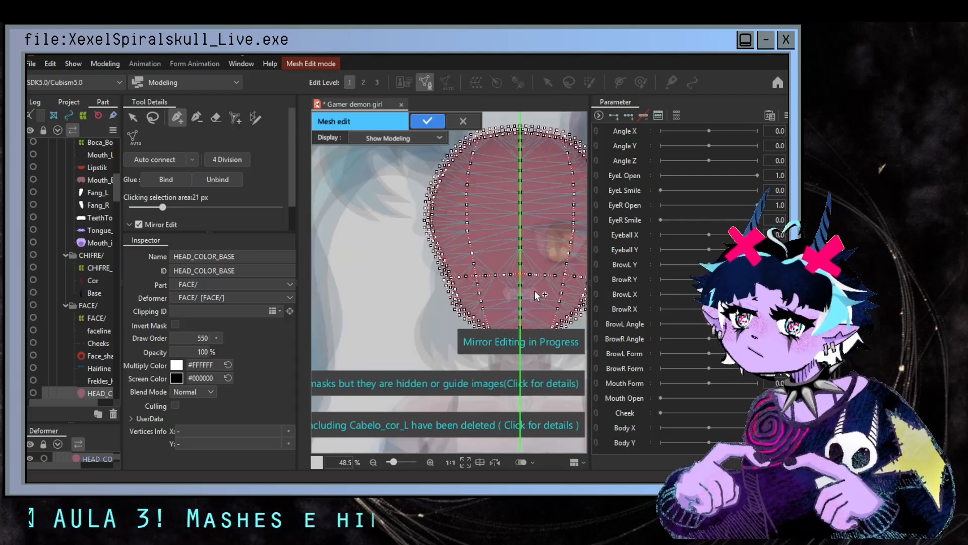
{"action": "scroll", "coordinate": [545, 286], "scroll_direction": "up", "scroll_amount": 2}
{"action": "scroll", "coordinate": [536, 281], "scroll_direction": "down", "scroll_amount": 2}
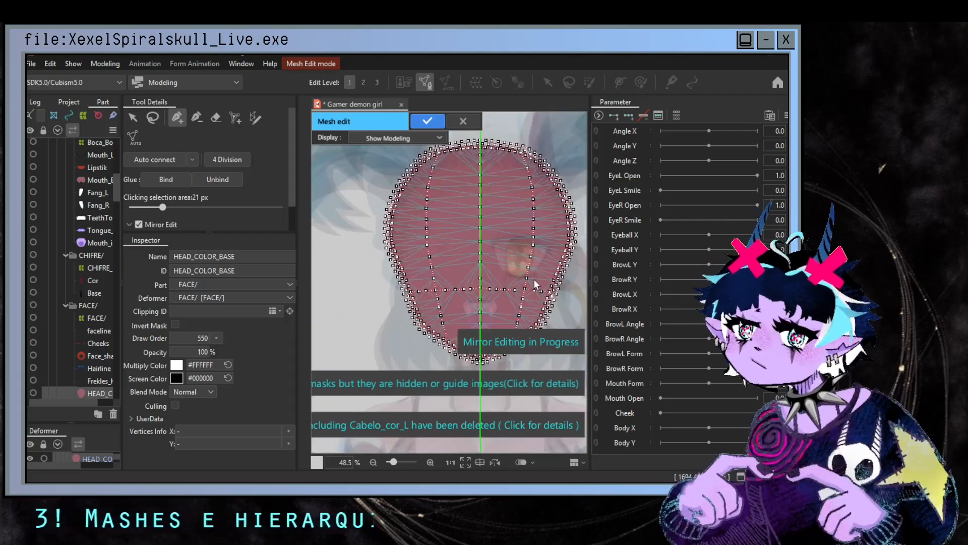
- Try Auto connect on the face mesh vertices, then undo it
{"action": "left_click_drag", "start_coordinate": [510, 248], "coordinate": [469, 221]}
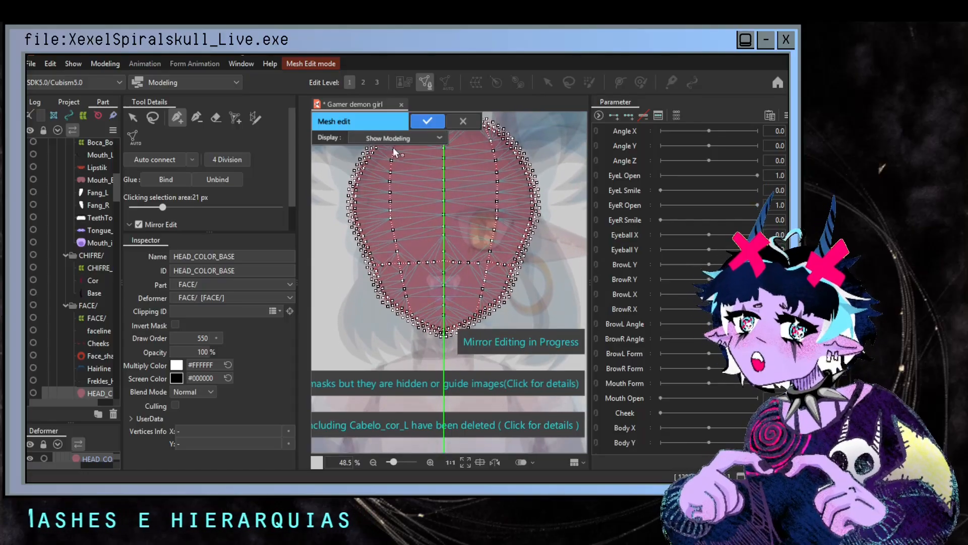
{"action": "scroll", "coordinate": [383, 202], "scroll_direction": "down", "scroll_amount": 2}
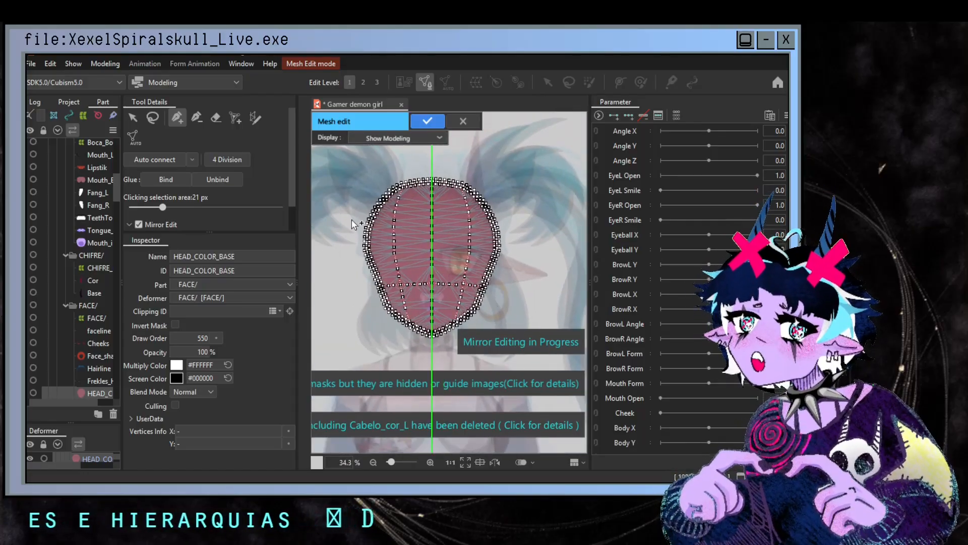
{"action": "left_click", "coordinate": [426, 82]}
{"action": "left_click", "coordinate": [426, 82]}
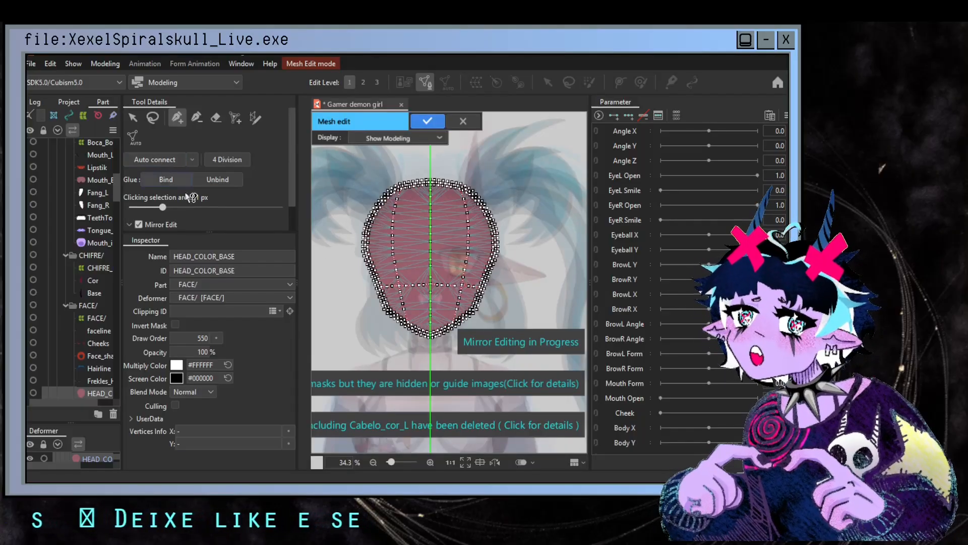
{"action": "scroll", "coordinate": [459, 300], "scroll_direction": "up", "scroll_amount": 4}
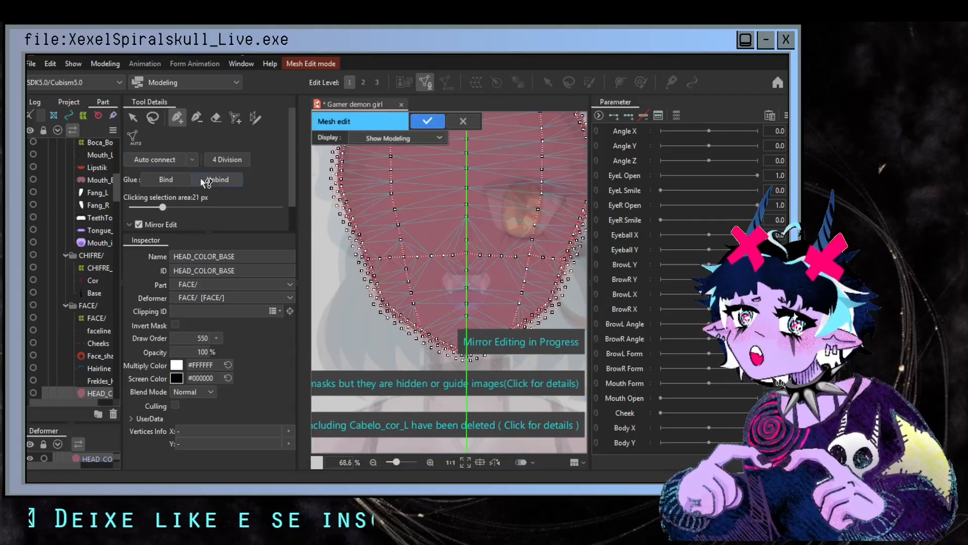
{"action": "left_click", "coordinate": [159, 162]}
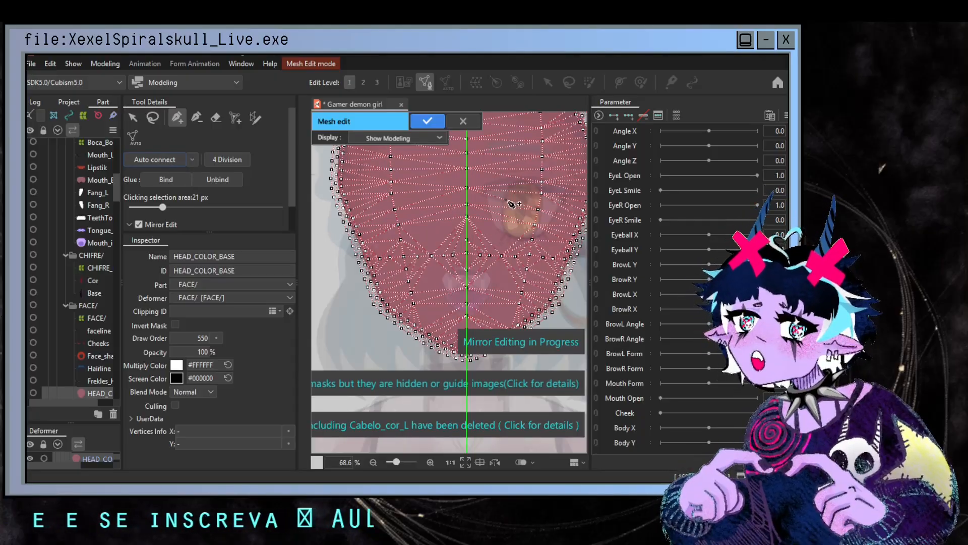
{"action": "scroll", "coordinate": [514, 207], "scroll_direction": "down", "scroll_amount": 2}
{"action": "left_click_drag", "start_coordinate": [561, 305], "coordinate": [541, 342]}
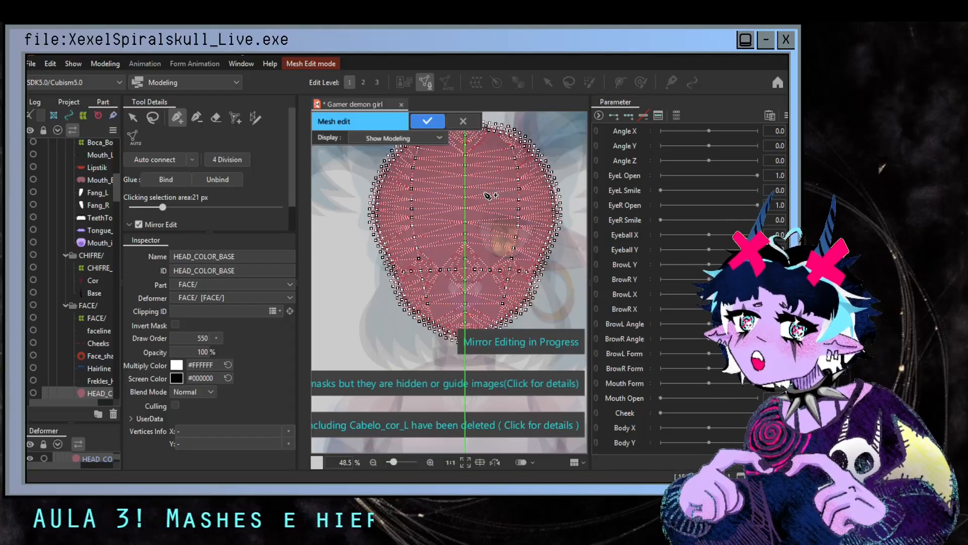
{"action": "key", "text": "ctrl+z"}
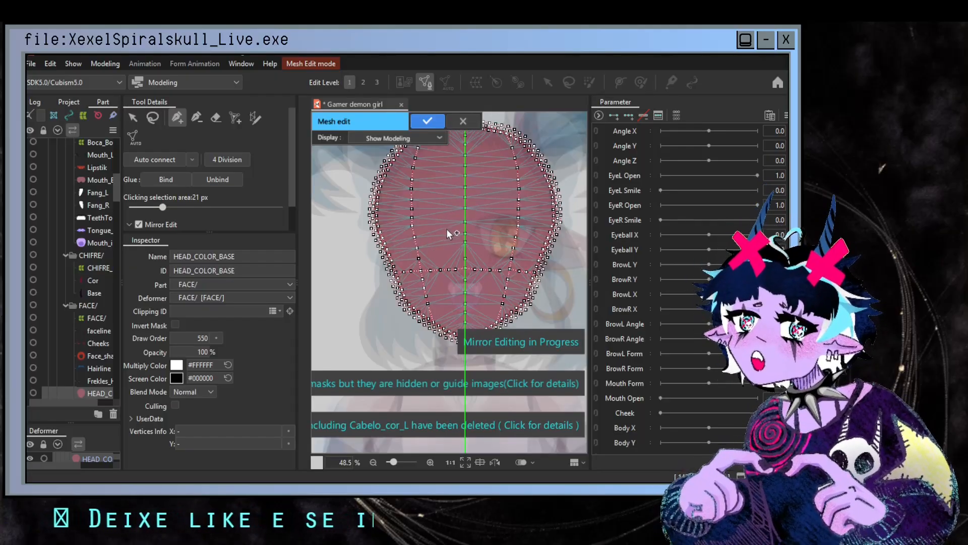
- Confirm the HEAD_COLOR_BASE mesh and open the Frekles_Head mesh for manual editing
{"action": "left_click", "coordinate": [427, 121]}
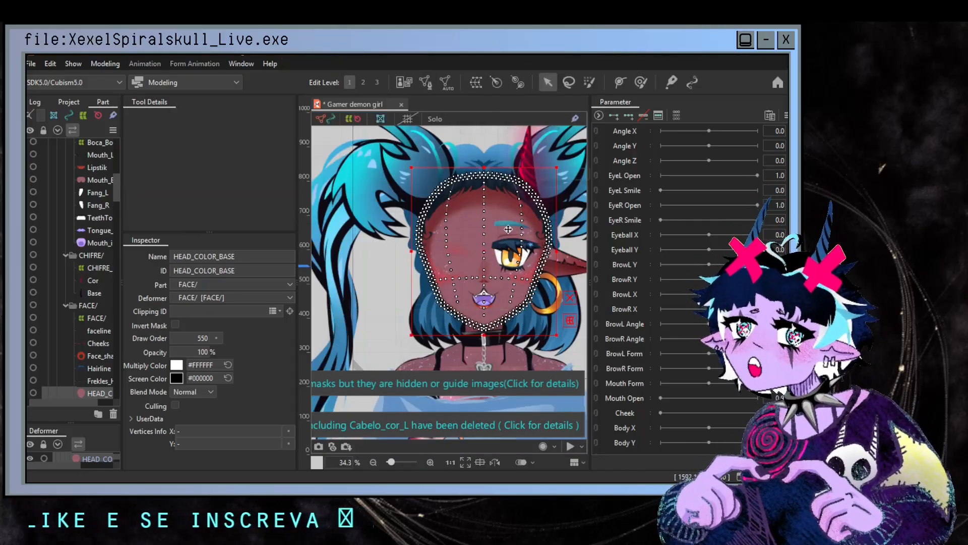
{"action": "scroll", "coordinate": [98, 338], "scroll_direction": "down", "scroll_amount": 1}
{"action": "left_click", "coordinate": [99, 337]}
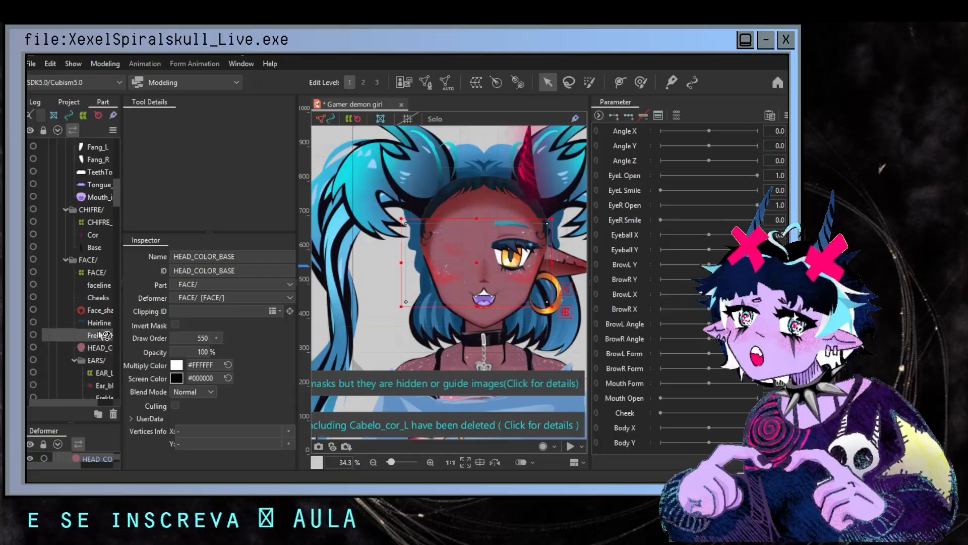
{"action": "left_click", "coordinate": [477, 84]}
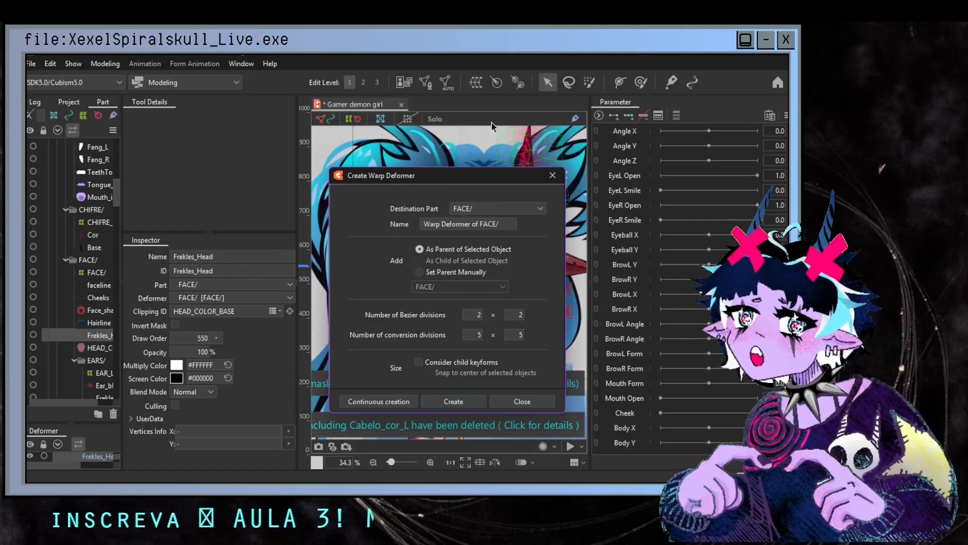
{"action": "left_click", "coordinate": [553, 175]}
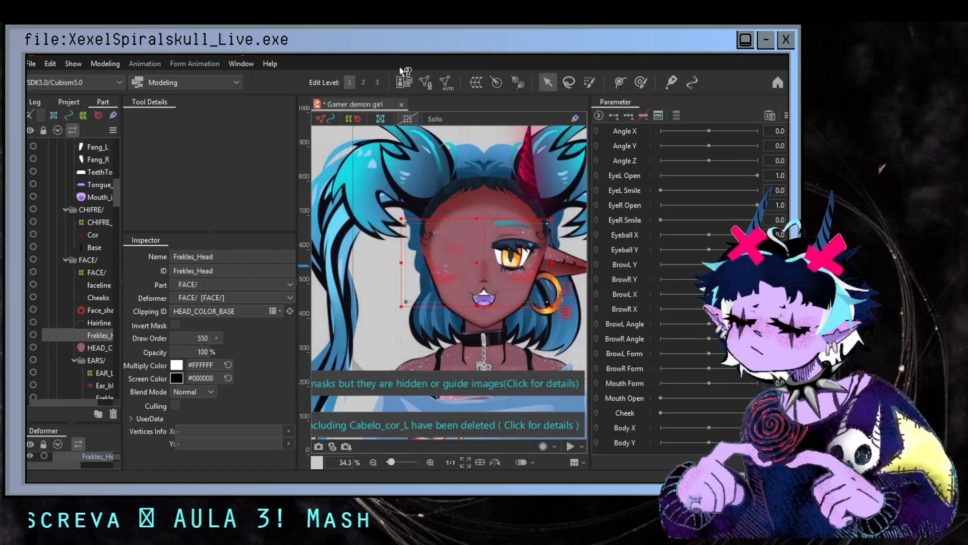
{"action": "left_click", "coordinate": [426, 82]}
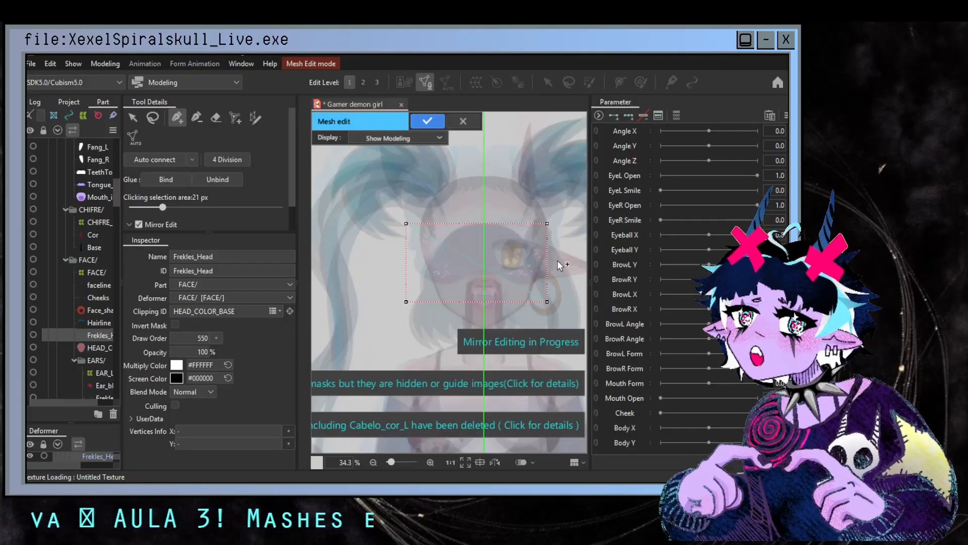
- Erase the default rectangular mesh around the Frekles_Head artwork
{"action": "left_click", "coordinate": [216, 117]}
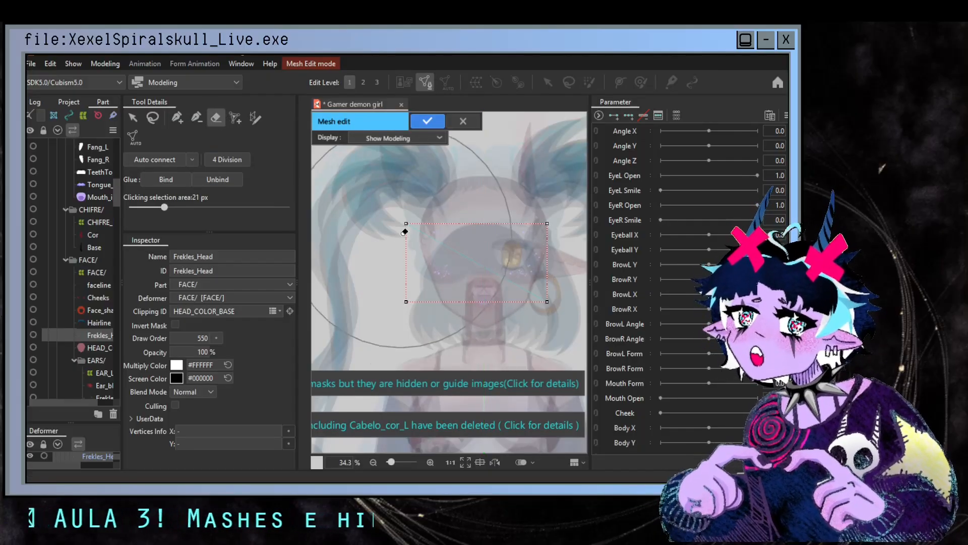
{"action": "left_click_drag", "start_coordinate": [405, 227], "coordinate": [534, 281]}
{"action": "left_click", "coordinate": [160, 161]}
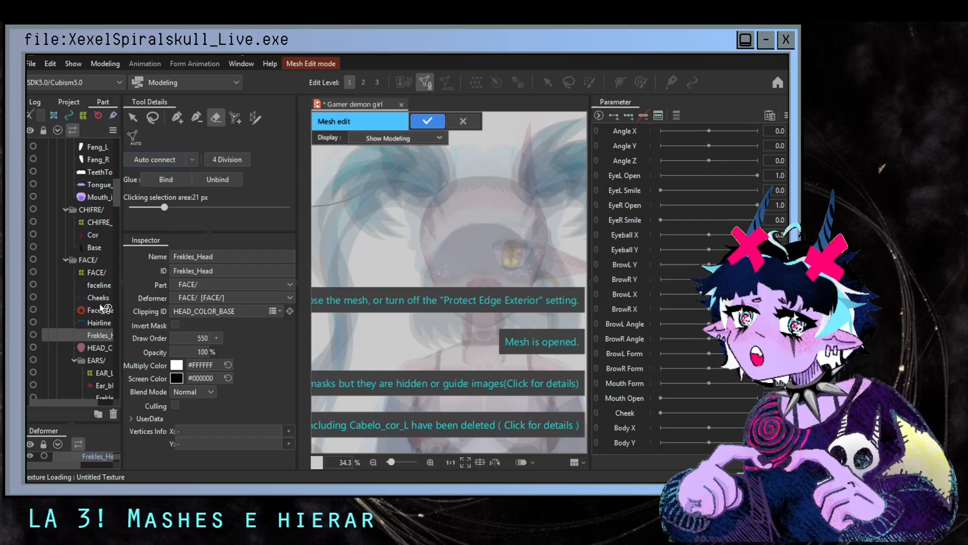
{"action": "mouse_move", "coordinate": [100, 402]}
{"action": "left_mouse_down"}
{"action": "mouse_move", "coordinate": [90, 401]}
{"action": "mouse_move", "coordinate": [114, 401]}
{"action": "left_mouse_up"}
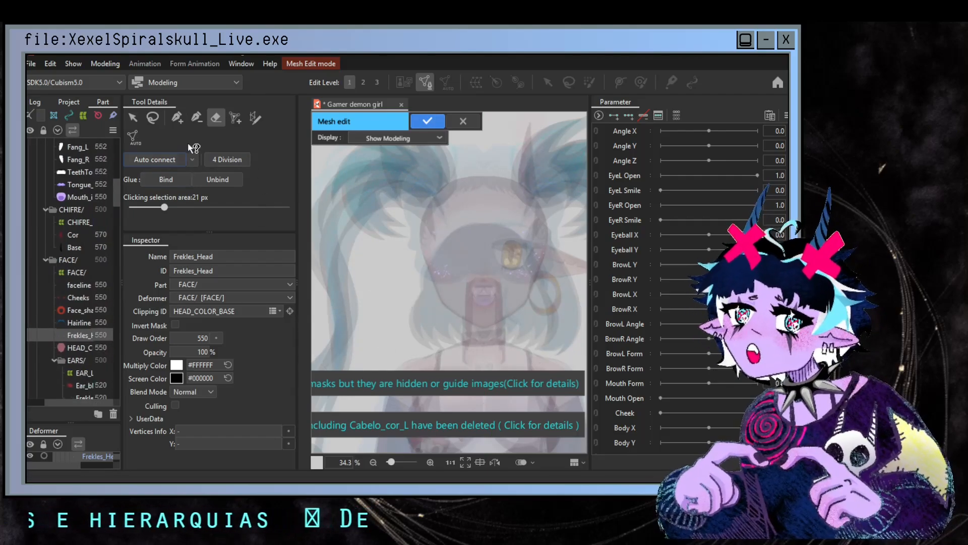
- Start a mirrored mesh outline around the freckles on each cheek, along the outer side, underneath and up beside the mirror axis
{"action": "left_click", "coordinate": [177, 117]}
{"action": "left_click", "coordinate": [427, 274]}
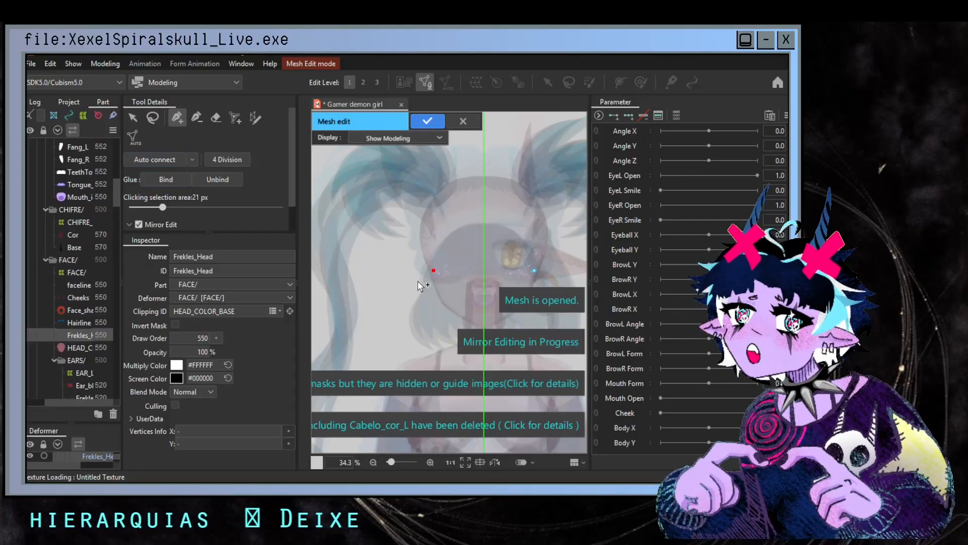
{"action": "scroll", "coordinate": [424, 285], "scroll_direction": "up", "scroll_amount": 2}
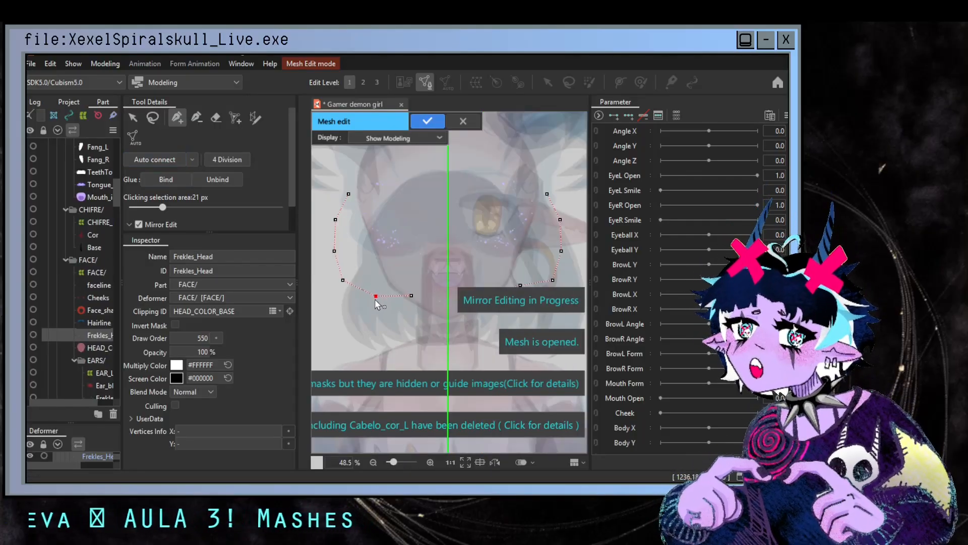
{"action": "left_click", "coordinate": [416, 295]}
{"action": "left_click", "coordinate": [436, 284]}
{"action": "left_click", "coordinate": [441, 268]}
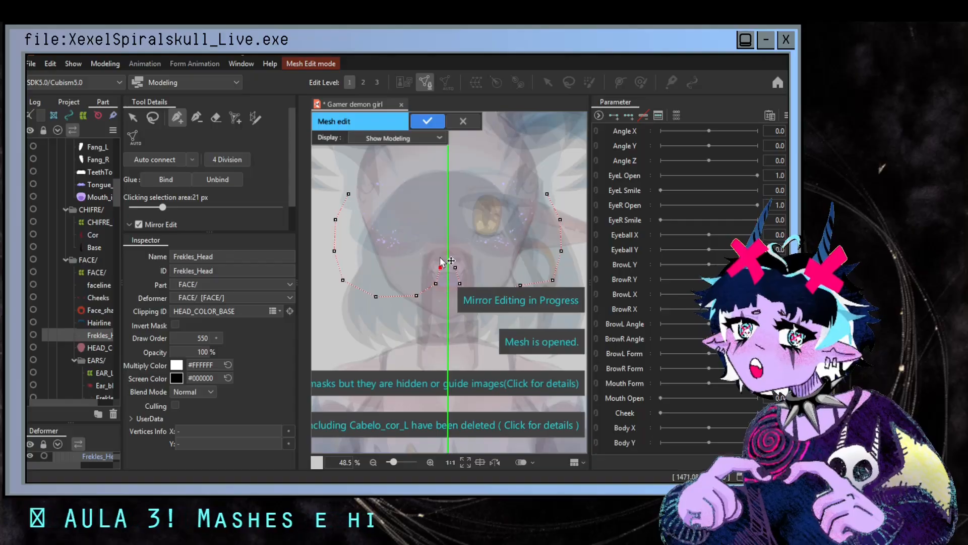
{"action": "left_click", "coordinate": [439, 248]}
{"action": "left_click", "coordinate": [438, 220]}
{"action": "left_click", "coordinate": [425, 207]}
{"action": "left_click", "coordinate": [407, 197]}
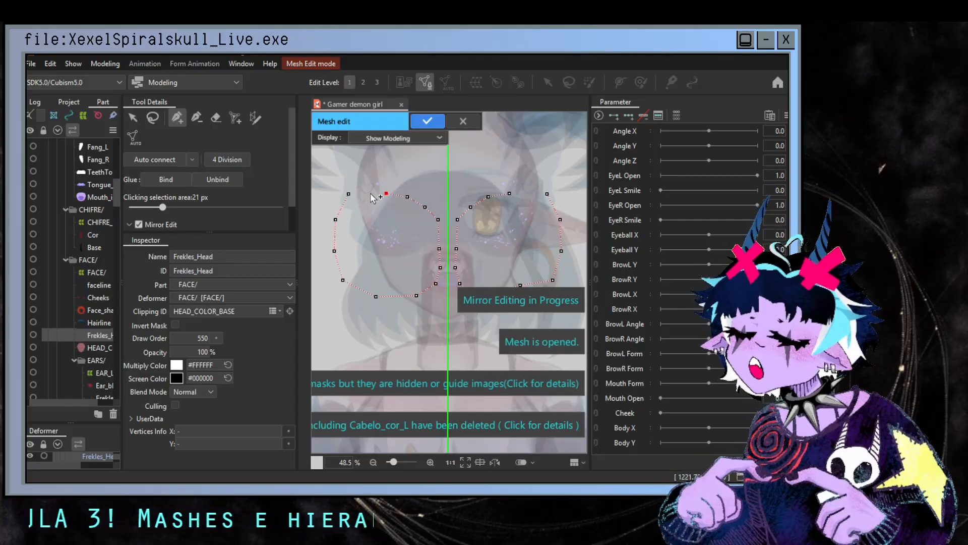
{"action": "key", "text": "ctrl+z"}
{"action": "key", "text": "ctrl+z"}
{"action": "key", "text": "ctrl+z"}
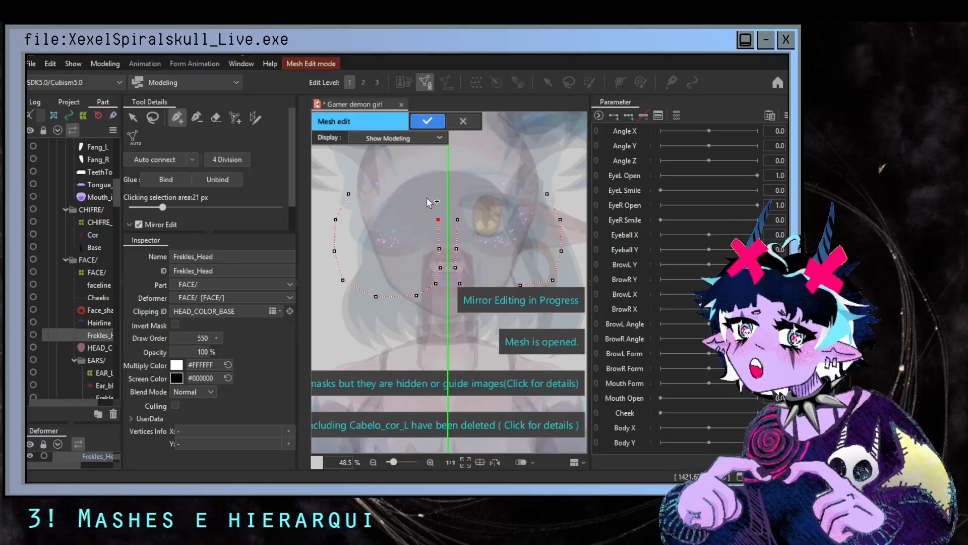
- Close the mirrored freckle outlines with a higher upper edge, add one vertex inside each, and confirm the mesh
{"action": "left_click", "coordinate": [404, 182]}
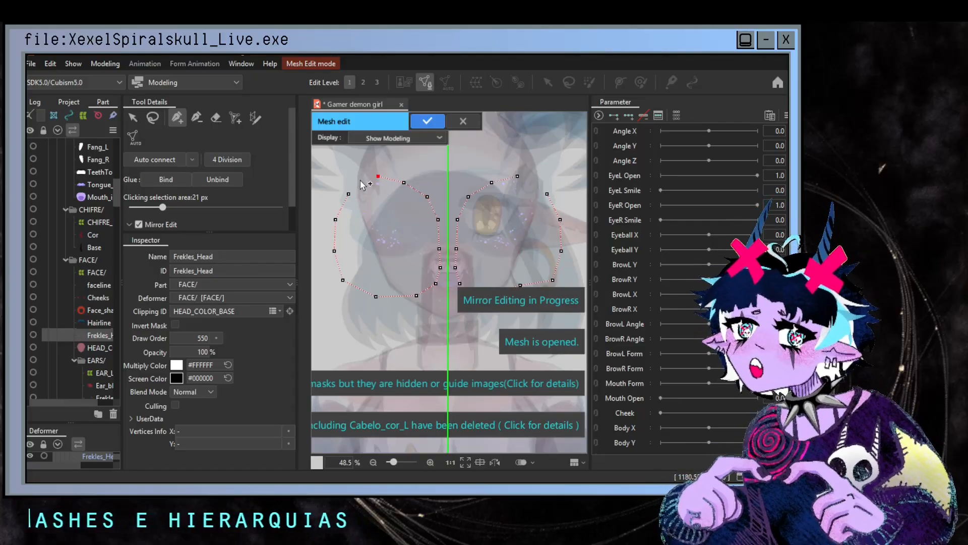
{"action": "left_click", "coordinate": [360, 180]}
{"action": "left_click", "coordinate": [349, 193]}
{"action": "left_click", "coordinate": [384, 243]}
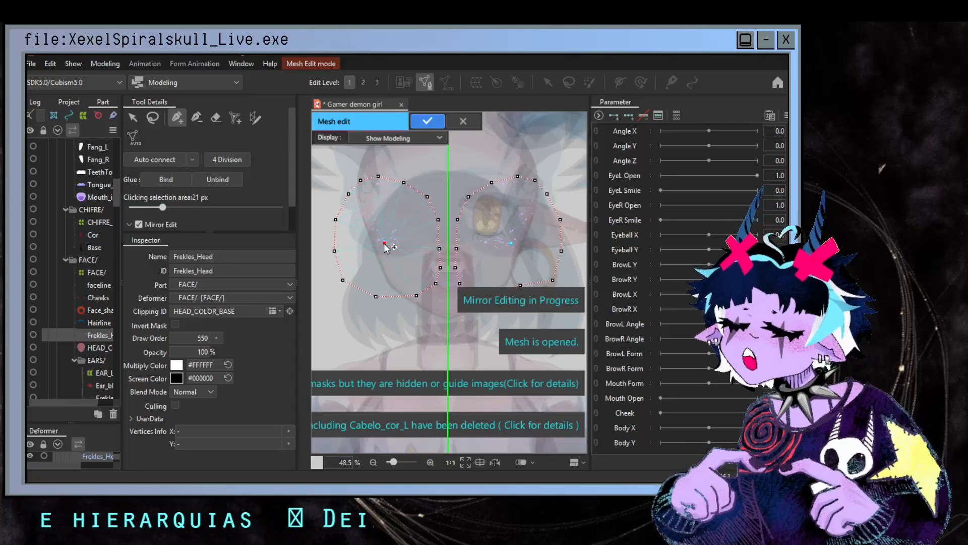
{"action": "key", "text": "Return"}
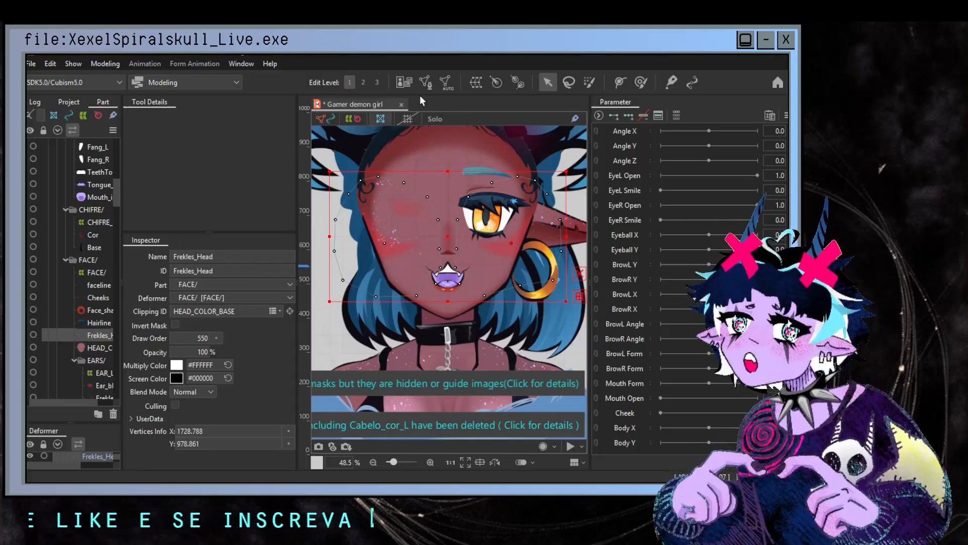
- Reopen the Frekles_Head mesh, widen both cheek outlines by shifting their lower and upper edge vertices outward, and confirm the mesh
{"action": "left_click", "coordinate": [425, 81]}
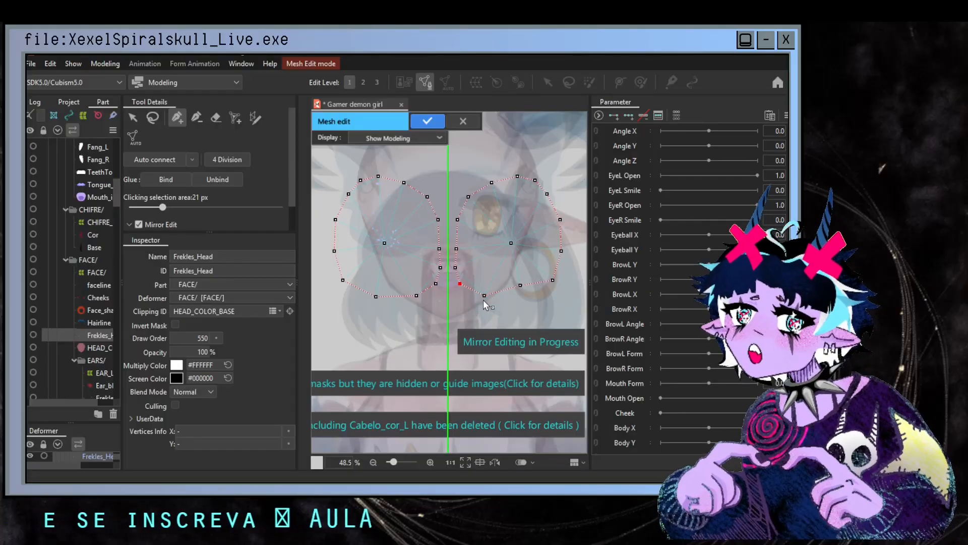
{"action": "left_click_drag", "start_coordinate": [485, 297], "coordinate": [528, 299]}
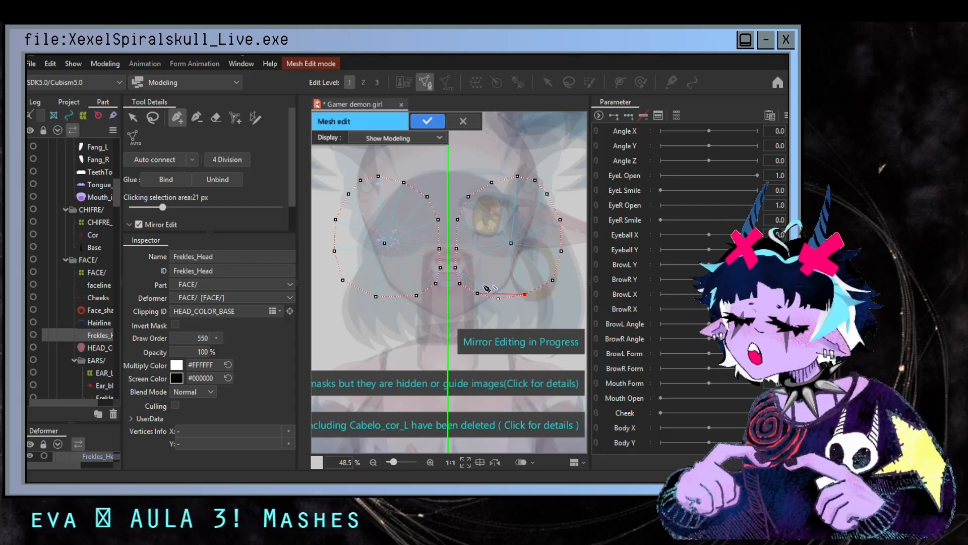
{"action": "left_click", "coordinate": [533, 183]}
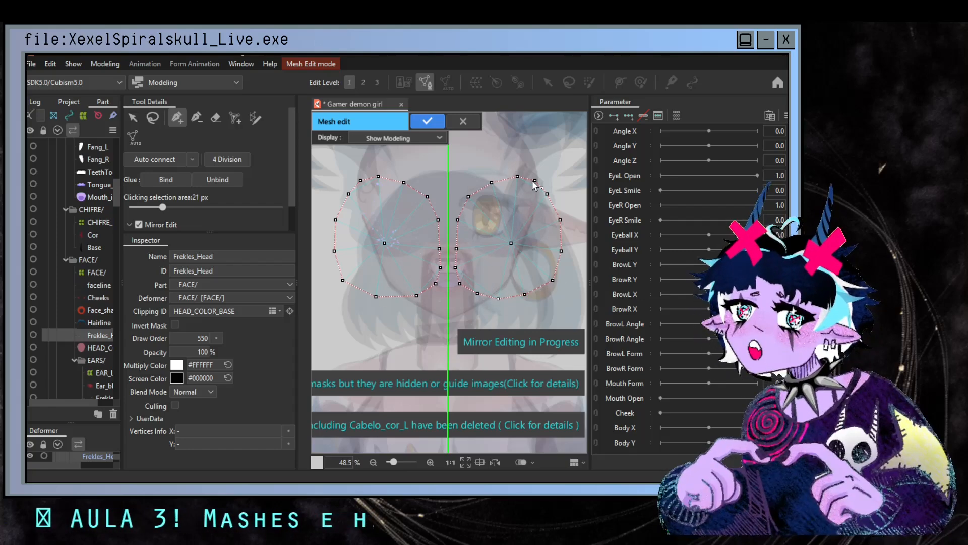
{"action": "left_click_drag", "start_coordinate": [517, 176], "coordinate": [516, 173]}
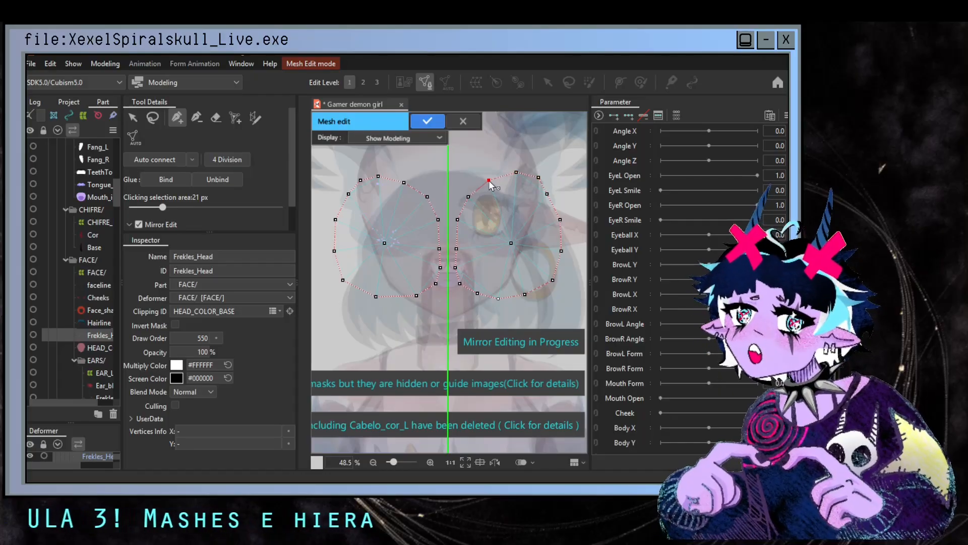
{"action": "left_click_drag", "start_coordinate": [417, 295], "coordinate": [417, 299]}
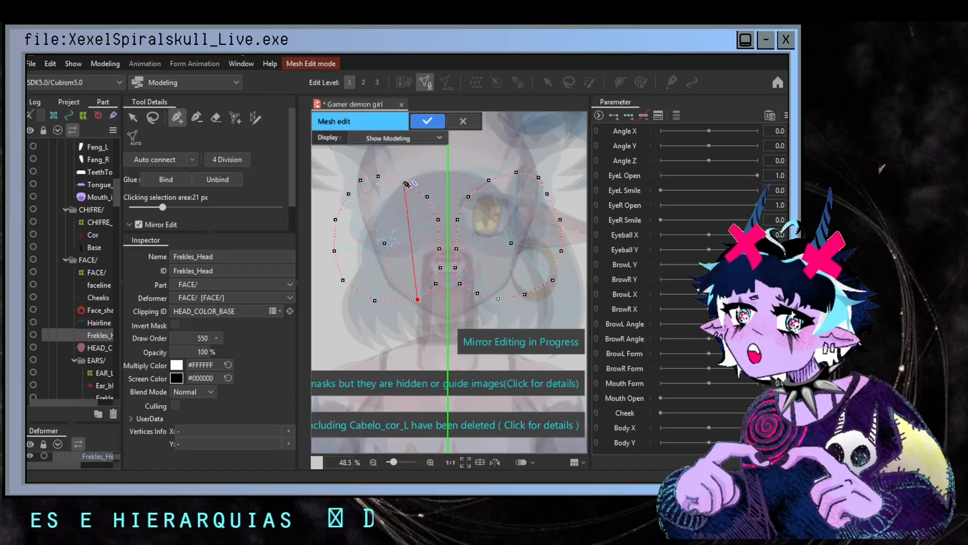
{"action": "left_click_drag", "start_coordinate": [404, 182], "coordinate": [378, 173]}
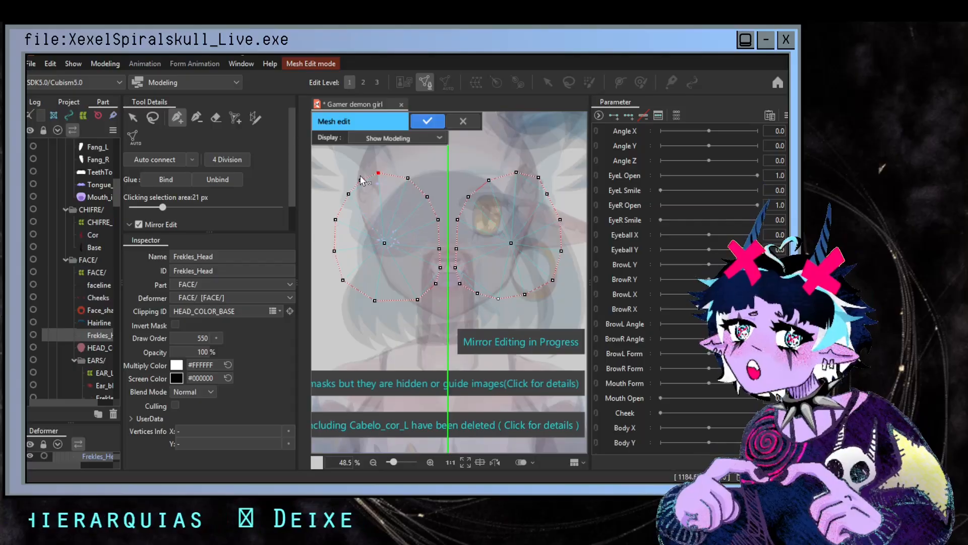
{"action": "left_click", "coordinate": [428, 121]}
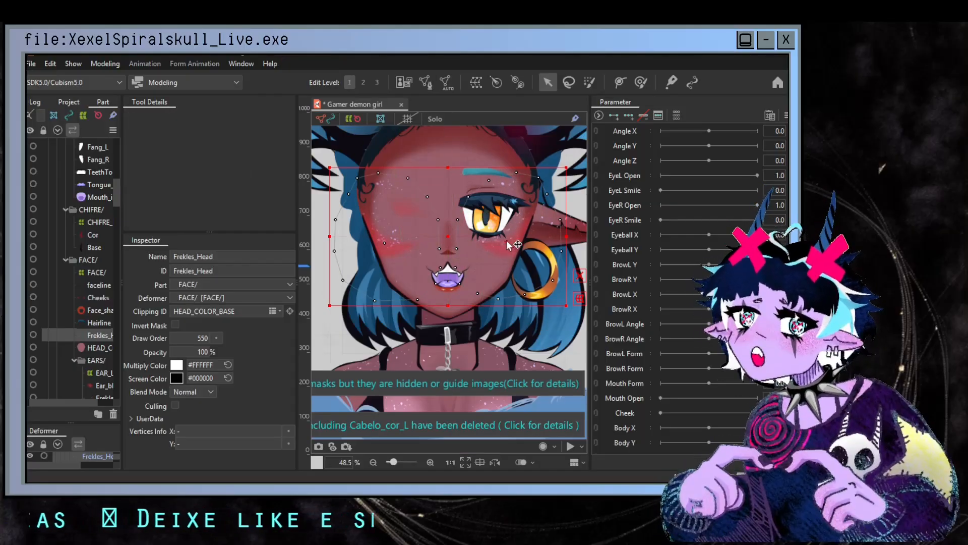
- Test the freckle mesh by pulling the inner vertex on the cheek beside the earring, and undo the move
{"action": "left_click_drag", "start_coordinate": [517, 259], "coordinate": [515, 258]}
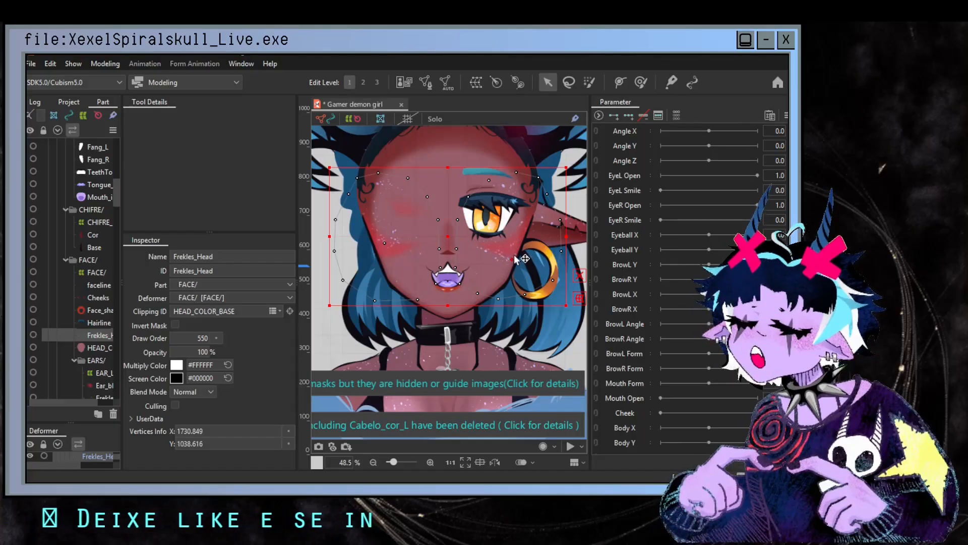
{"action": "key", "text": "ctrl+z"}
{"action": "scroll", "coordinate": [477, 278], "scroll_direction": "up", "scroll_amount": 2}
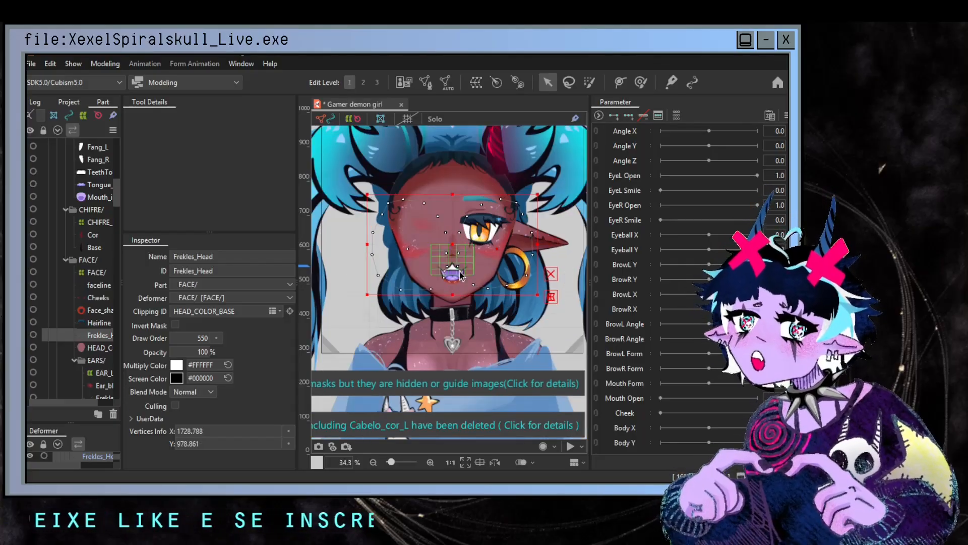
- Open the Hairline mesh for manual editing and trace a mirrored stroke mesh along the hair's outer edge up to the mirror axis
{"action": "left_click", "coordinate": [101, 324]}
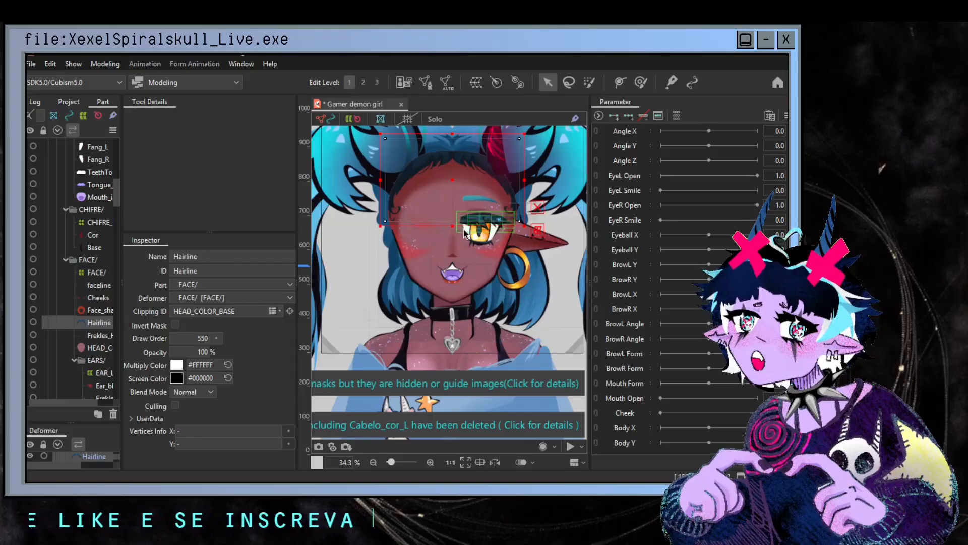
{"action": "left_click", "coordinate": [425, 82]}
{"action": "left_click", "coordinate": [255, 117]}
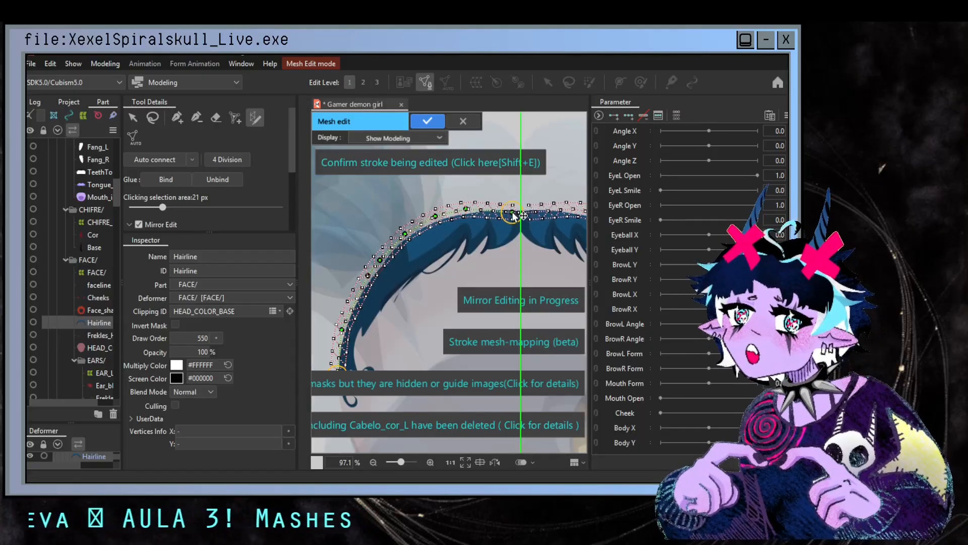
{"action": "left_click_drag", "start_coordinate": [516, 205], "coordinate": [514, 206]}
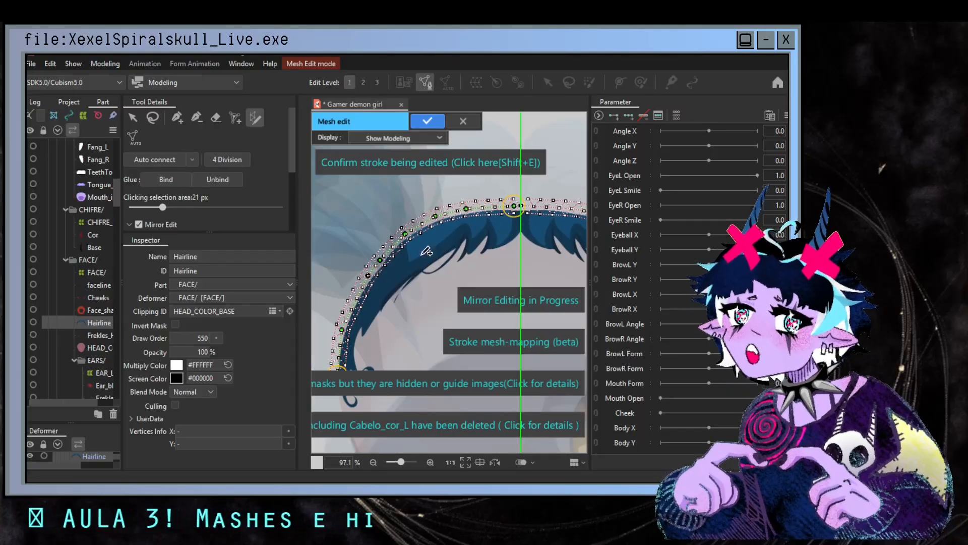
- Extend the stroke's end to the sideburn curl, even out its points along the hair's outer edge, and confirm the stroke
{"action": "scroll", "coordinate": [389, 345], "scroll_direction": "up", "scroll_amount": 3}
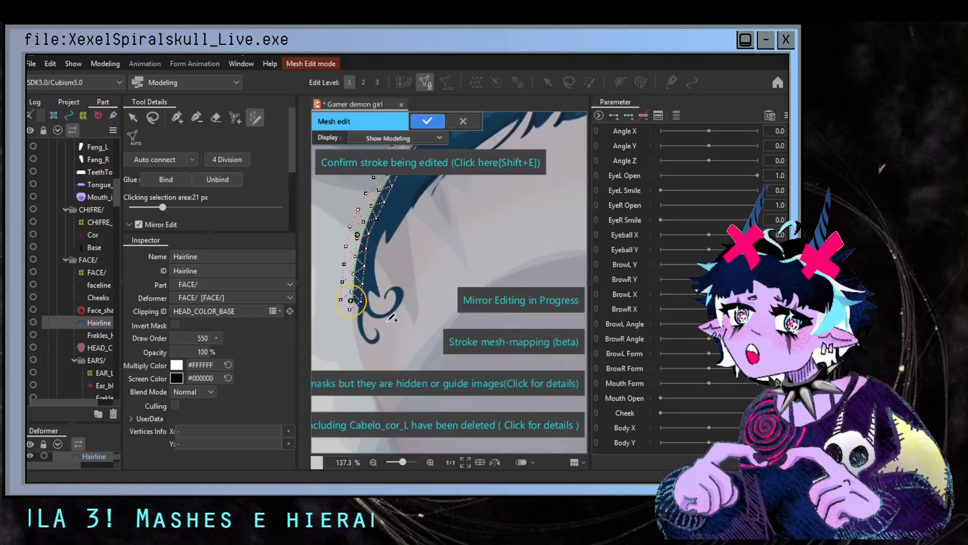
{"action": "left_click_drag", "start_coordinate": [361, 283], "coordinate": [363, 327]}
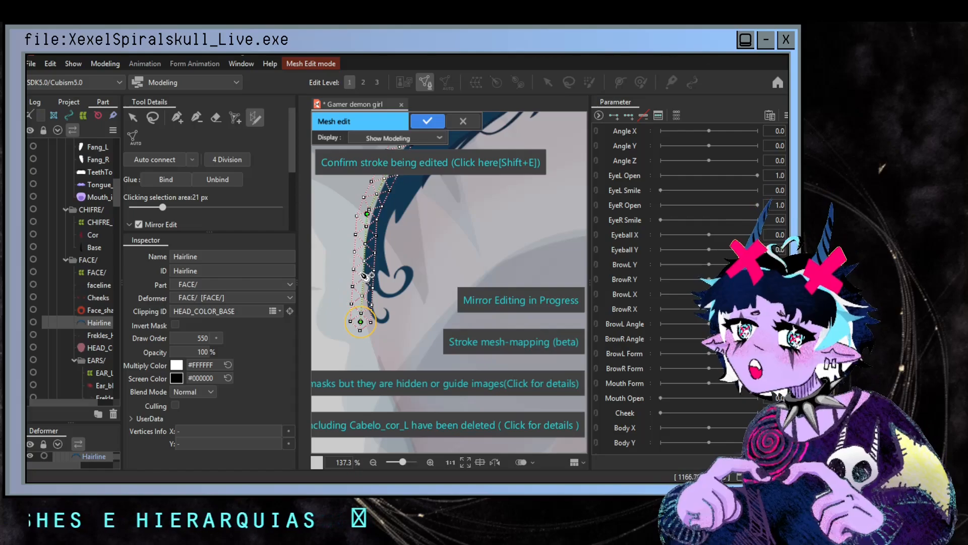
{"action": "left_click_drag", "start_coordinate": [364, 275], "coordinate": [405, 291]}
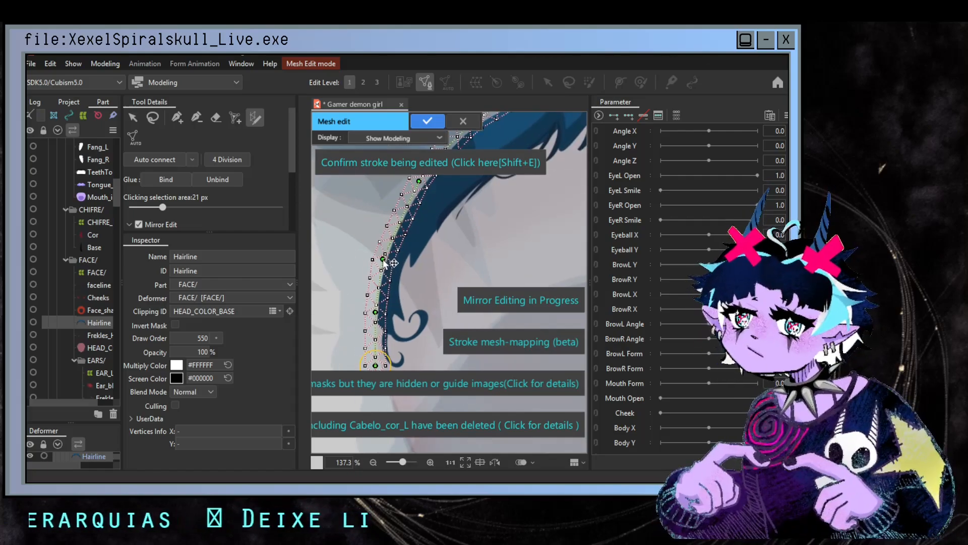
{"action": "left_click_drag", "start_coordinate": [418, 239], "coordinate": [411, 301]}
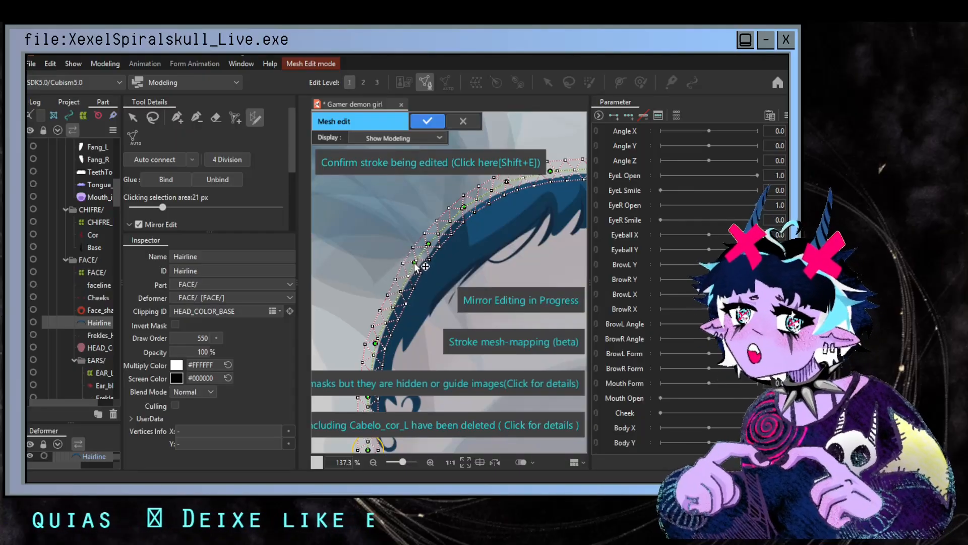
{"action": "mouse_move", "coordinate": [428, 246]}
{"action": "left_mouse_down"}
{"action": "mouse_move", "coordinate": [420, 257]}
{"action": "mouse_move", "coordinate": [430, 245]}
{"action": "left_mouse_up"}
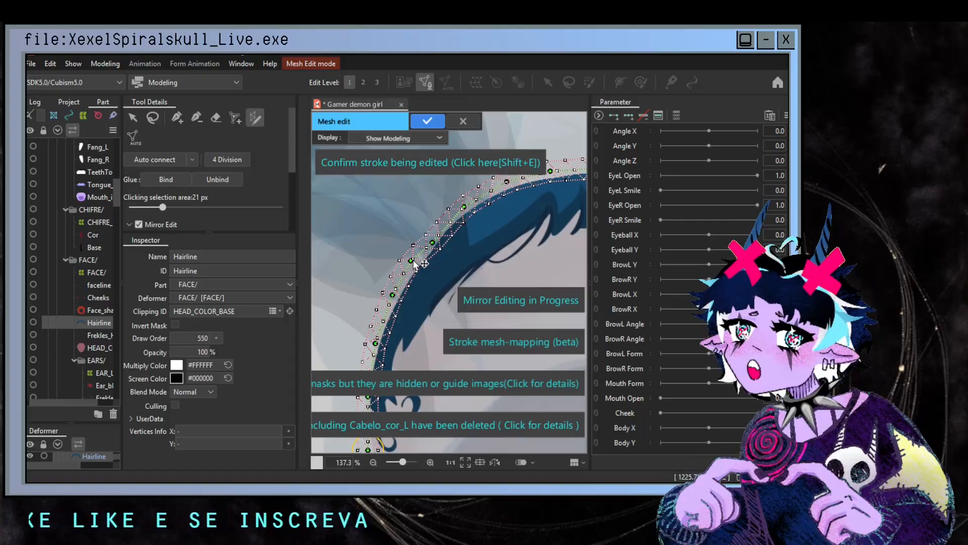
{"action": "scroll", "coordinate": [413, 263], "scroll_direction": "down", "scroll_amount": 4}
{"action": "left_click", "coordinate": [177, 117]}
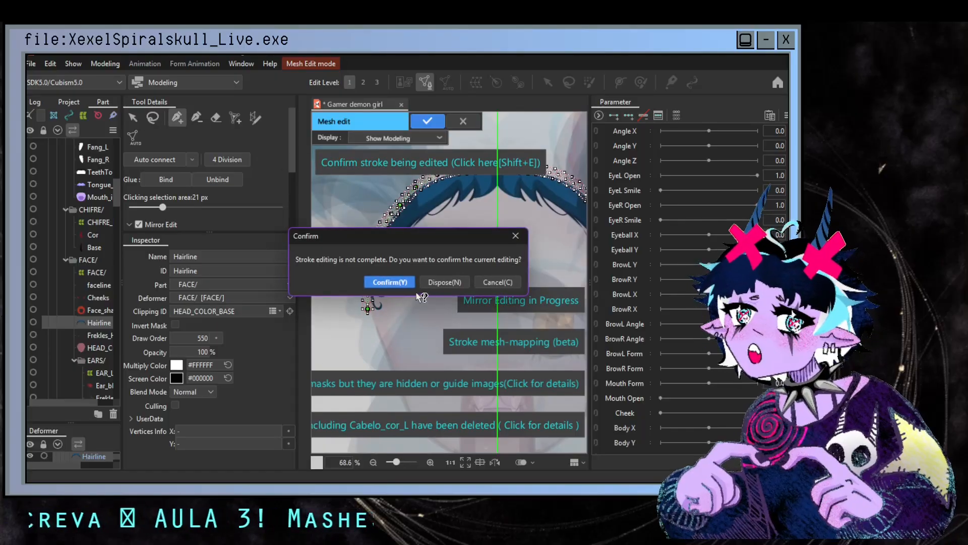
{"action": "left_click", "coordinate": [399, 281]}
- Join the hairline strip at the mirror axis and outline the hair's lower edge across the forehead towards the sideburn curls
{"action": "scroll", "coordinate": [469, 232], "scroll_direction": "up", "scroll_amount": 4}
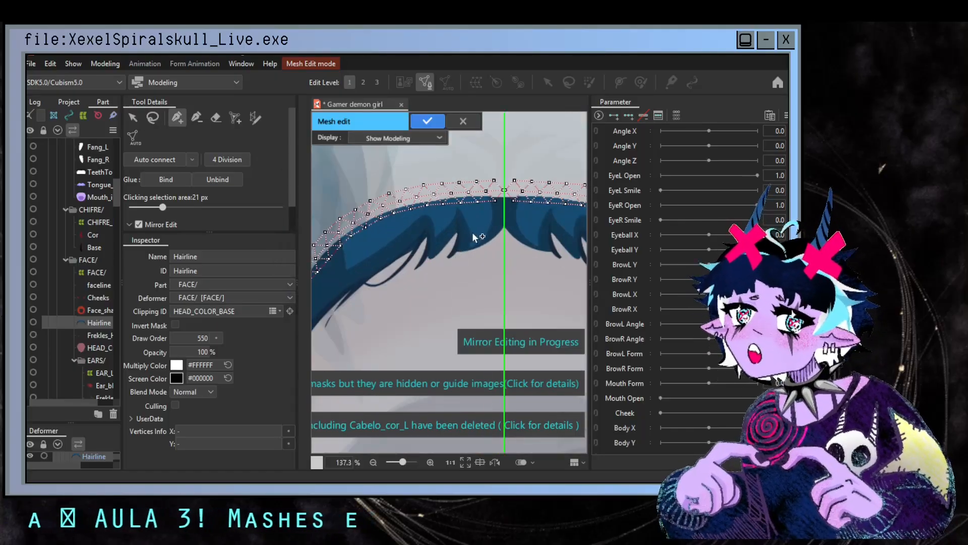
{"action": "scroll", "coordinate": [474, 236], "scroll_direction": "up", "scroll_amount": 4}
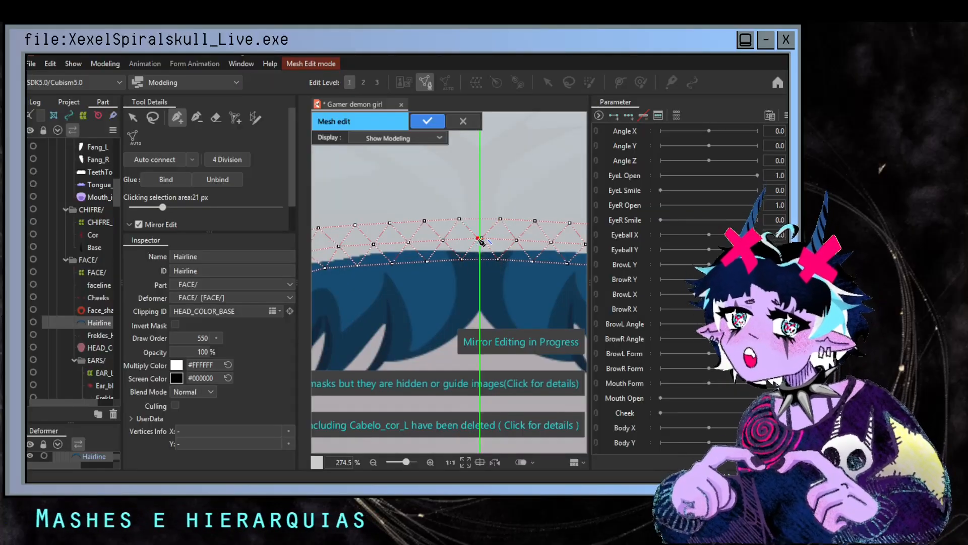
{"action": "scroll", "coordinate": [486, 230], "scroll_direction": "down", "scroll_amount": 2}
{"action": "left_click_drag", "start_coordinate": [486, 230], "coordinate": [529, 242]}
{"action": "left_click_drag", "start_coordinate": [579, 274], "coordinate": [474, 276]}
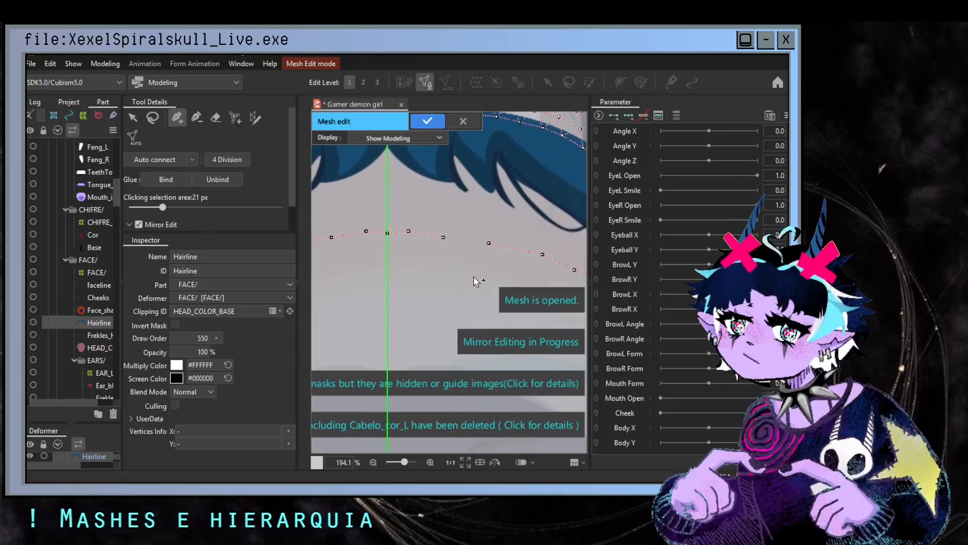
{"action": "left_click_drag", "start_coordinate": [449, 242], "coordinate": [408, 256]}
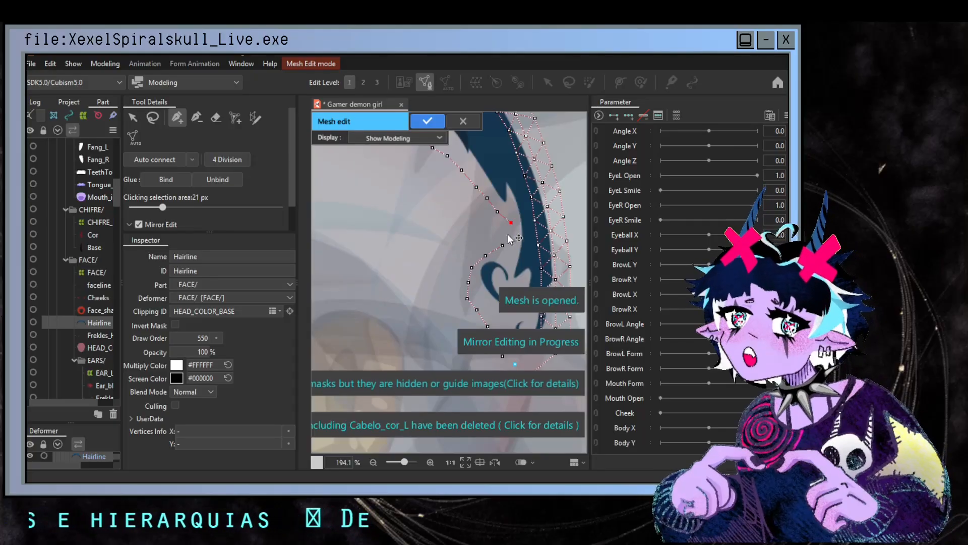
- Close the mirrored Hairline outline beneath the sideburn curls and connect its vertices into a full mesh
{"action": "scroll", "coordinate": [416, 256], "scroll_direction": "down", "scroll_amount": 5}
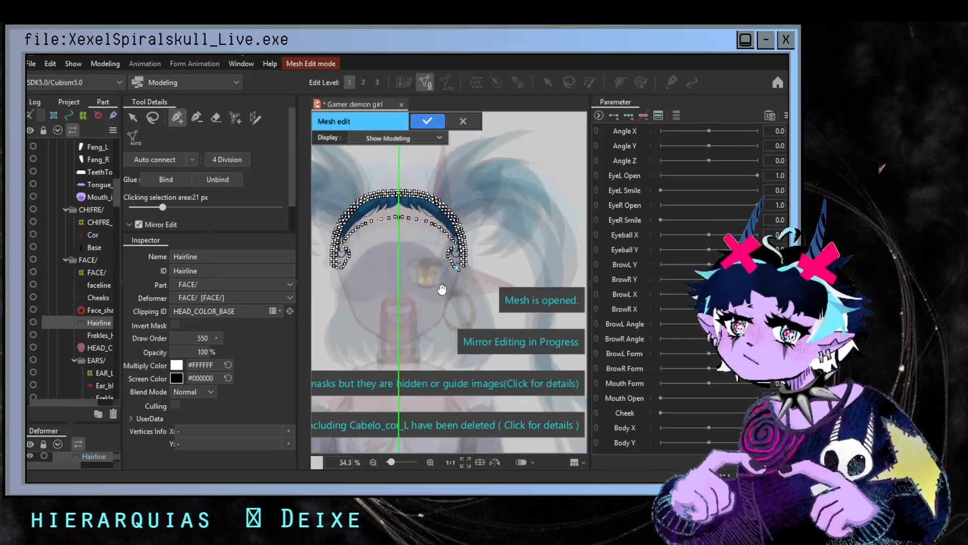
{"action": "scroll", "coordinate": [447, 288], "scroll_direction": "up", "scroll_amount": 2}
{"action": "left_click_drag", "start_coordinate": [447, 288], "coordinate": [381, 333]}
{"action": "scroll", "coordinate": [407, 281], "scroll_direction": "up", "scroll_amount": 4}
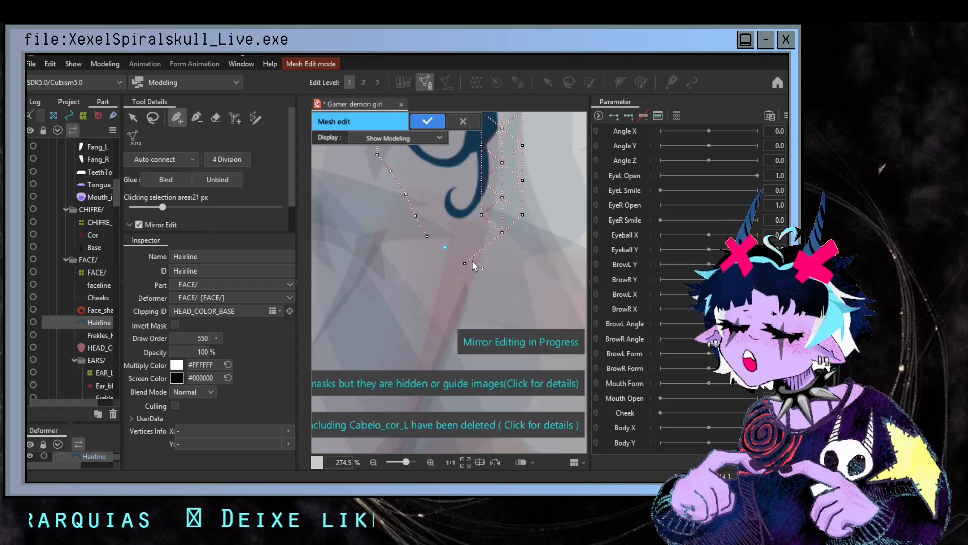
{"action": "scroll", "coordinate": [439, 245], "scroll_direction": "down", "scroll_amount": 8}
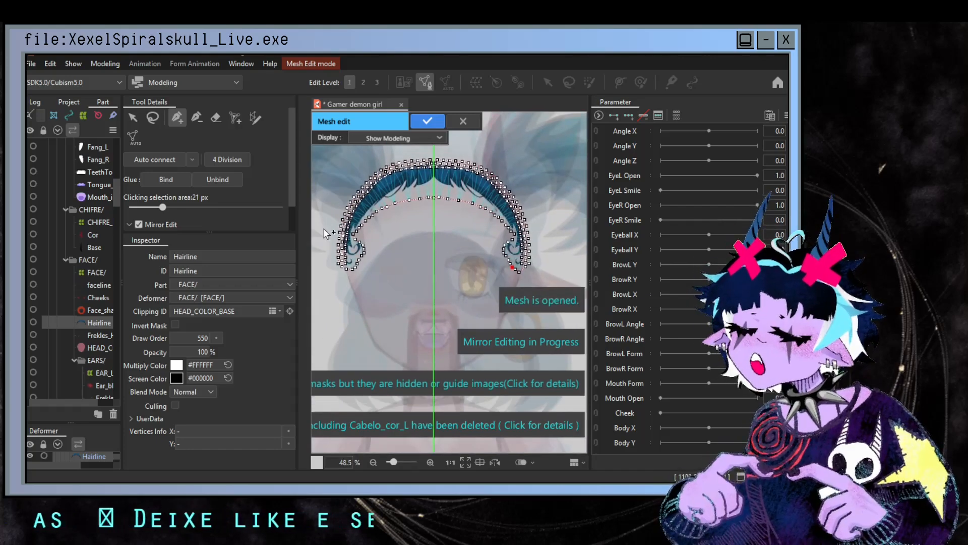
- Reposition the vertices around the sideburn curl and beside the mirror axis so the Hairline outline follows the artwork
{"action": "left_click", "coordinate": [140, 121]}
{"action": "scroll", "coordinate": [454, 271], "scroll_direction": "up", "scroll_amount": 3}
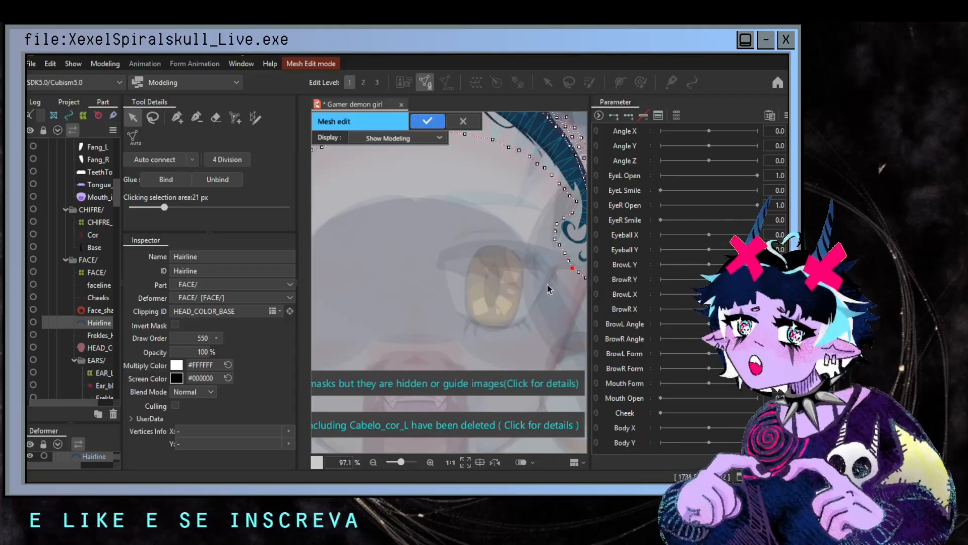
{"action": "left_click_drag", "start_coordinate": [546, 285], "coordinate": [411, 322]}
{"action": "scroll", "coordinate": [456, 320], "scroll_direction": "up", "scroll_amount": 2}
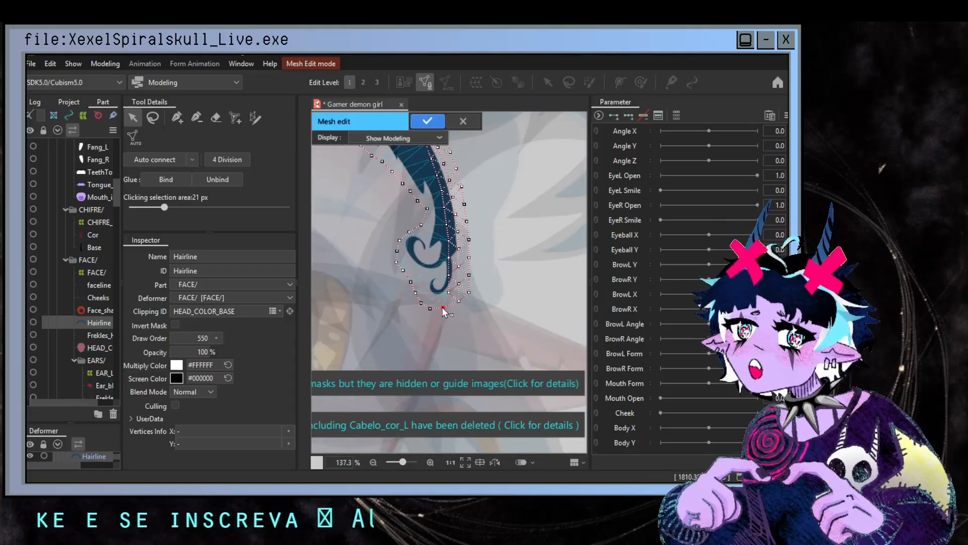
{"action": "left_click_drag", "start_coordinate": [410, 298], "coordinate": [470, 274]}
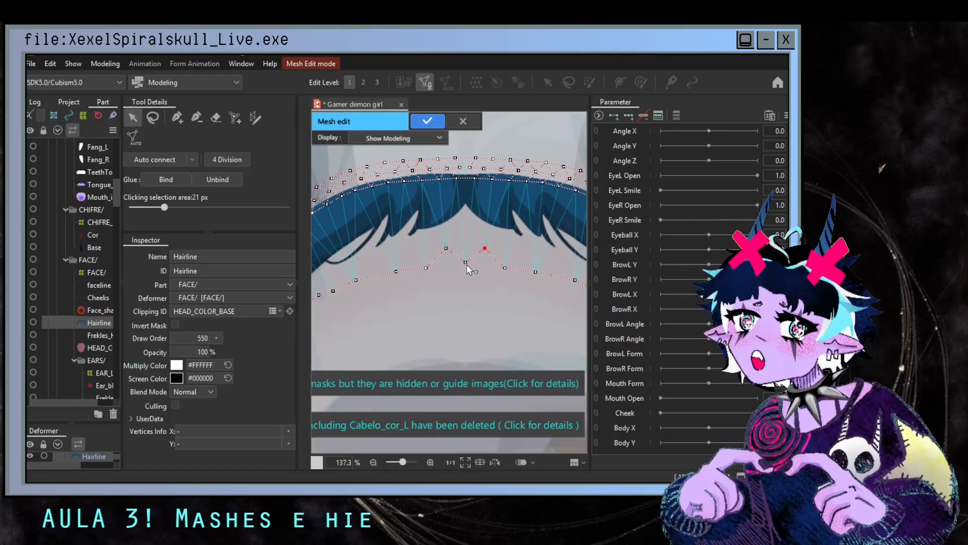
- Raise the forehead vertices of the lower Hairline outline closer to the hair strands and confirm the mesh
{"action": "left_click_drag", "start_coordinate": [466, 264], "coordinate": [418, 249]}
{"action": "left_click_drag", "start_coordinate": [505, 267], "coordinate": [513, 249]}
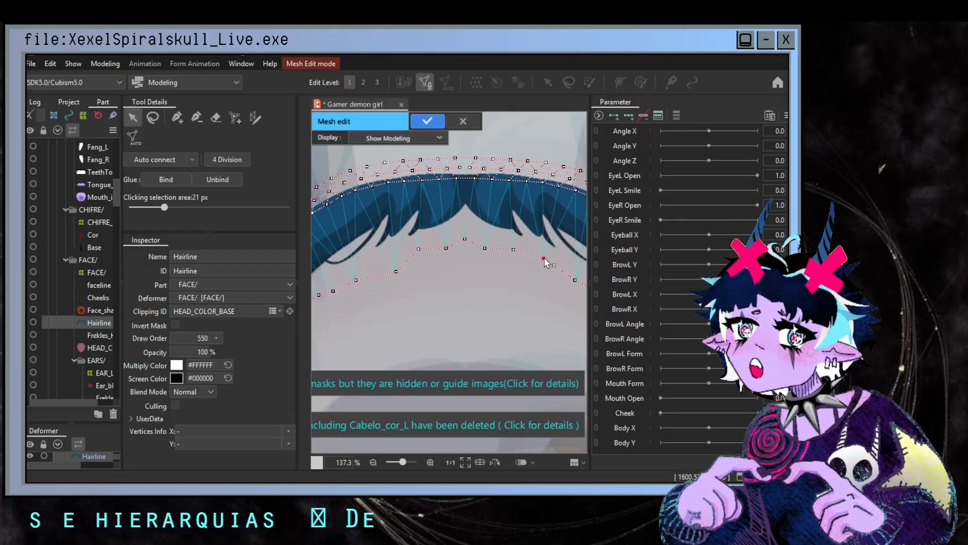
{"action": "left_click_drag", "start_coordinate": [395, 271], "coordinate": [386, 258]}
{"action": "left_click_drag", "start_coordinate": [389, 284], "coordinate": [521, 249]}
{"action": "left_click", "coordinate": [424, 243]}
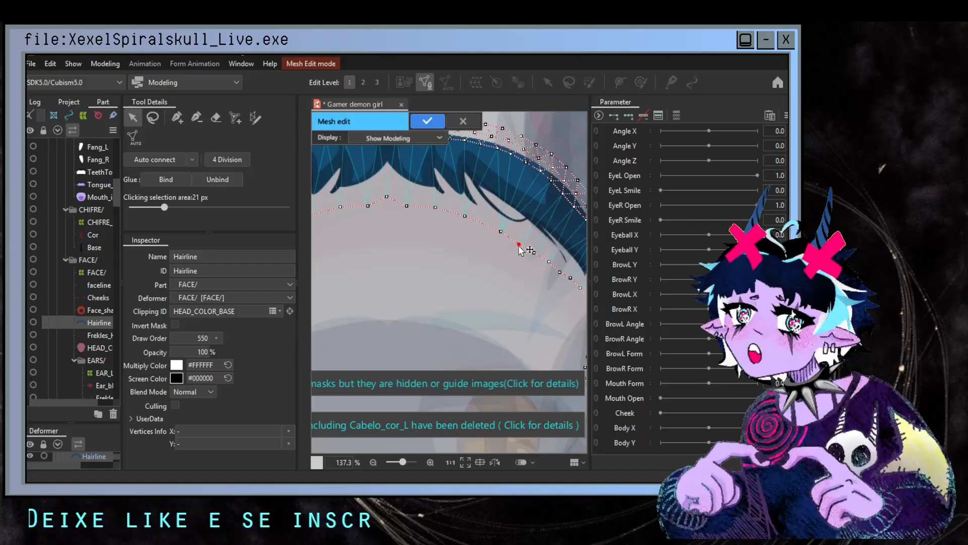
{"action": "scroll", "coordinate": [521, 249], "scroll_direction": "down", "scroll_amount": 5}
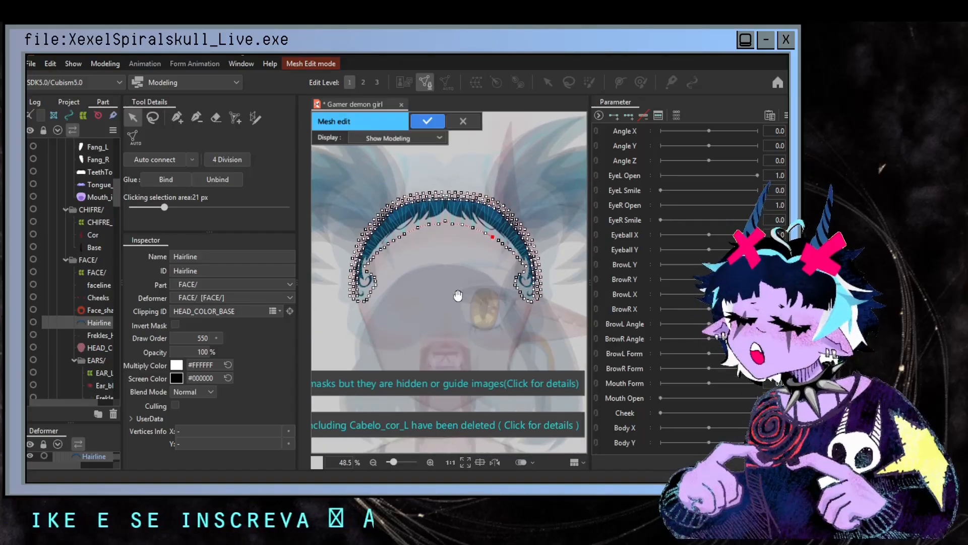
{"action": "left_click", "coordinate": [432, 121]}
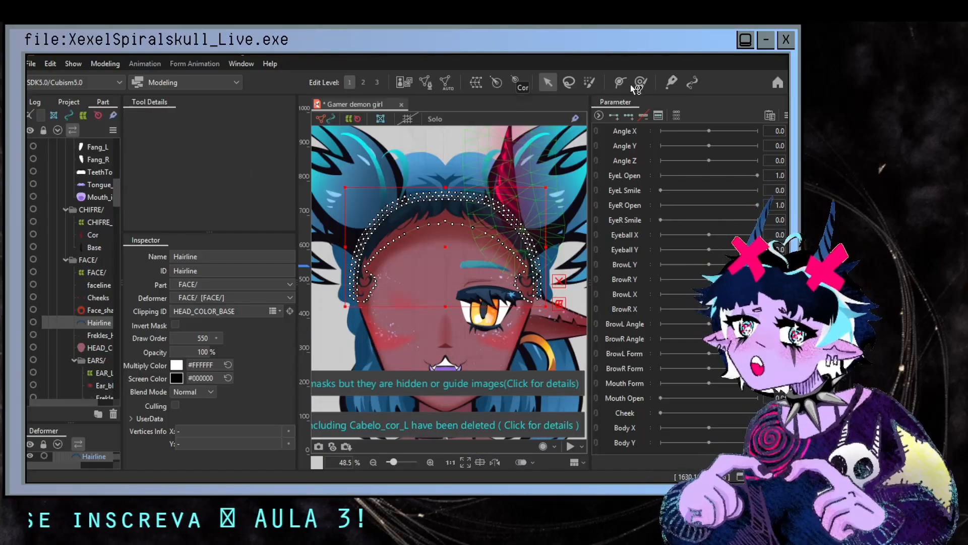
- Test the Hairline mesh by pulling the sideburn curl on the eyeless side with the Deform Brush, and undo the test deformations
{"action": "left_click", "coordinate": [641, 83]}
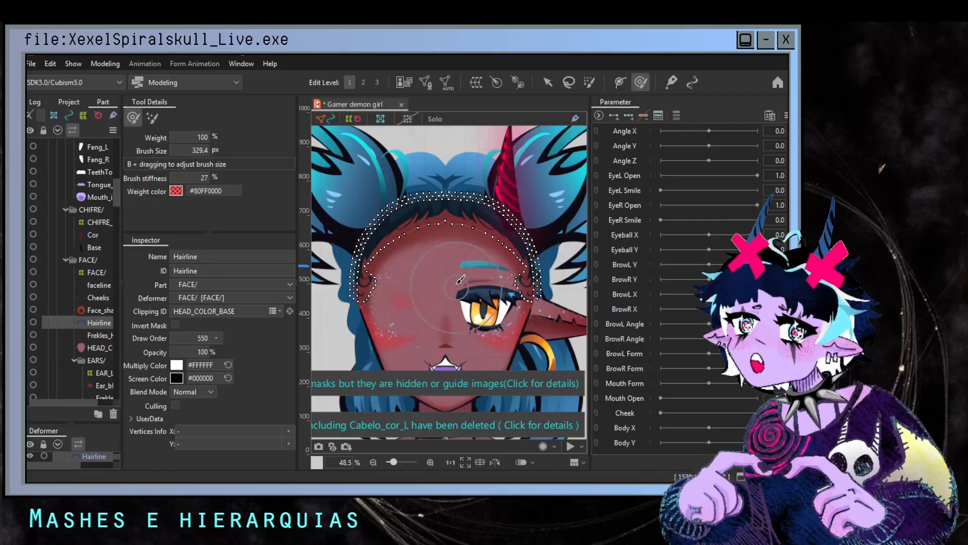
{"action": "mouse_move", "coordinate": [372, 306]}
{"action": "left_mouse_down"}
{"action": "mouse_move", "coordinate": [400, 308]}
{"action": "mouse_move", "coordinate": [402, 282]}
{"action": "mouse_move", "coordinate": [386, 313]}
{"action": "mouse_move", "coordinate": [420, 307]}
{"action": "mouse_move", "coordinate": [372, 318]}
{"action": "mouse_move", "coordinate": [416, 287]}
{"action": "mouse_move", "coordinate": [426, 268]}
{"action": "mouse_move", "coordinate": [378, 309]}
{"action": "mouse_move", "coordinate": [387, 347]}
{"action": "mouse_move", "coordinate": [362, 314]}
{"action": "left_mouse_up"}
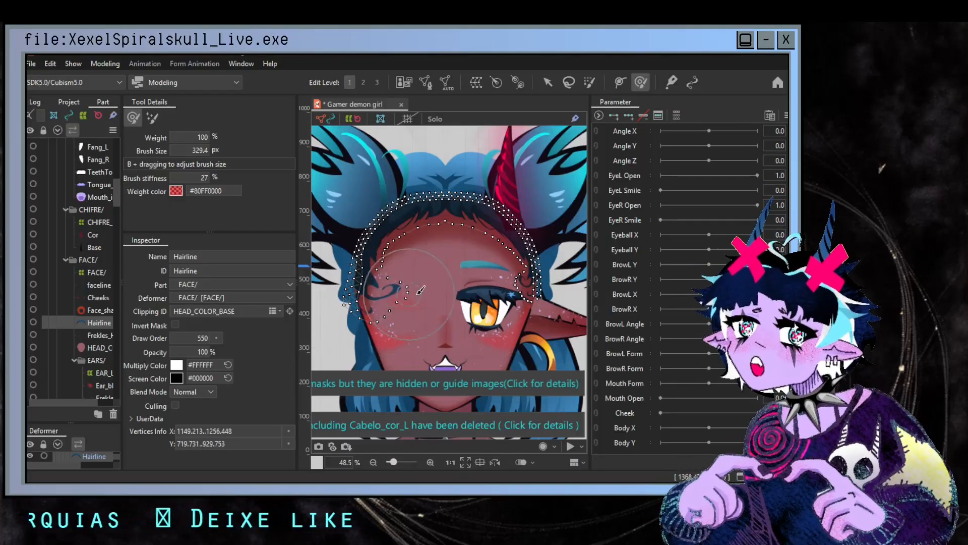
{"action": "mouse_move", "coordinate": [420, 290]}
{"action": "left_mouse_down"}
{"action": "mouse_move", "coordinate": [383, 294]}
{"action": "mouse_move", "coordinate": [408, 282]}
{"action": "mouse_move", "coordinate": [393, 279]}
{"action": "mouse_move", "coordinate": [383, 297]}
{"action": "left_mouse_up"}
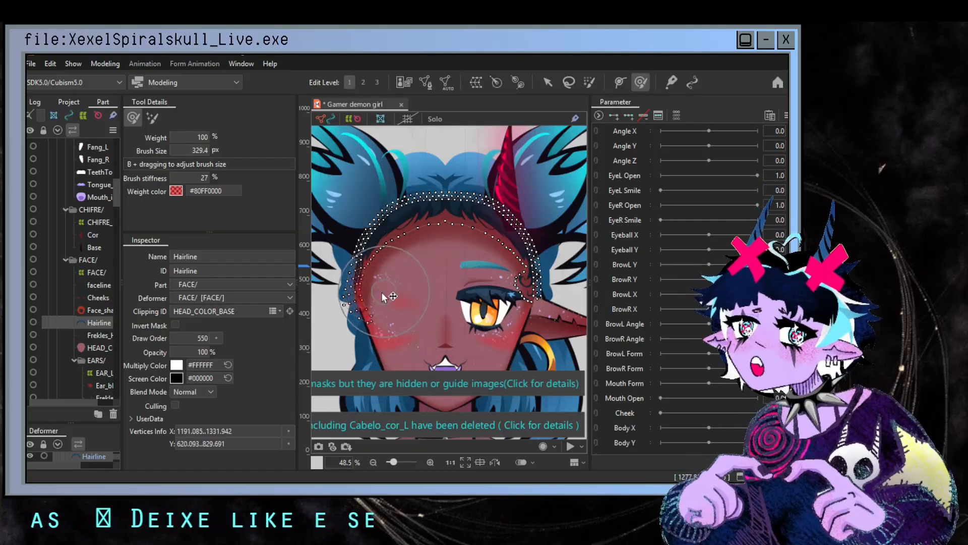
{"action": "key", "text": "ctrl+z"}
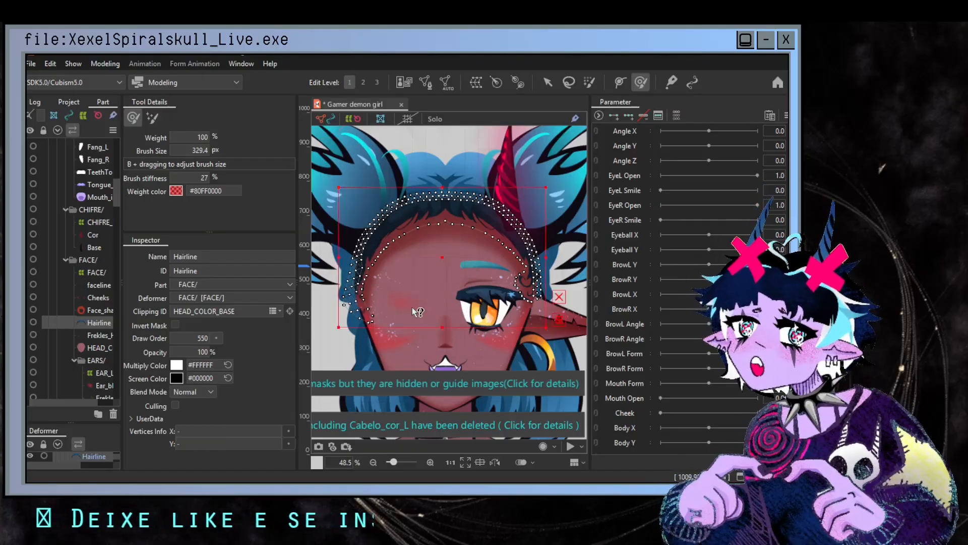
{"action": "key", "text": "ctrl+z"}
{"action": "key", "text": "ctrl+z"}
{"action": "key", "text": "ctrl+z"}
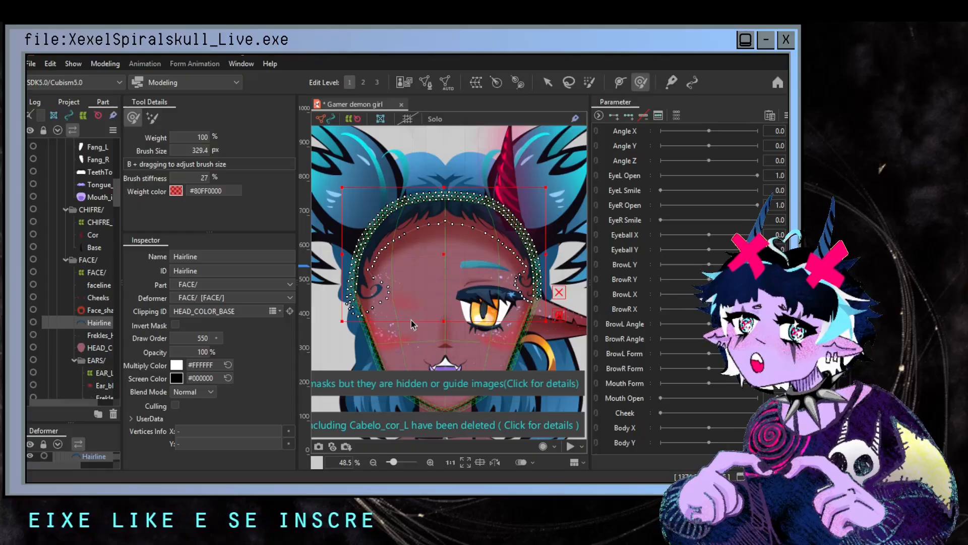
{"action": "key", "text": "ctrl+z"}
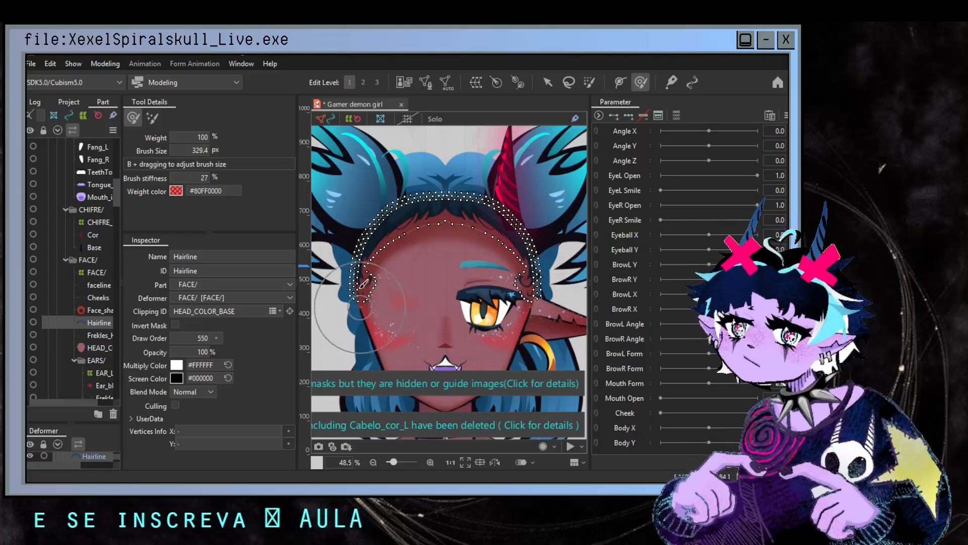
- Open the Face_shadow mesh for editing and trace a mirrored mesh-mapping stroke around the face from the crown to the chin
{"action": "left_click", "coordinate": [104, 310]}
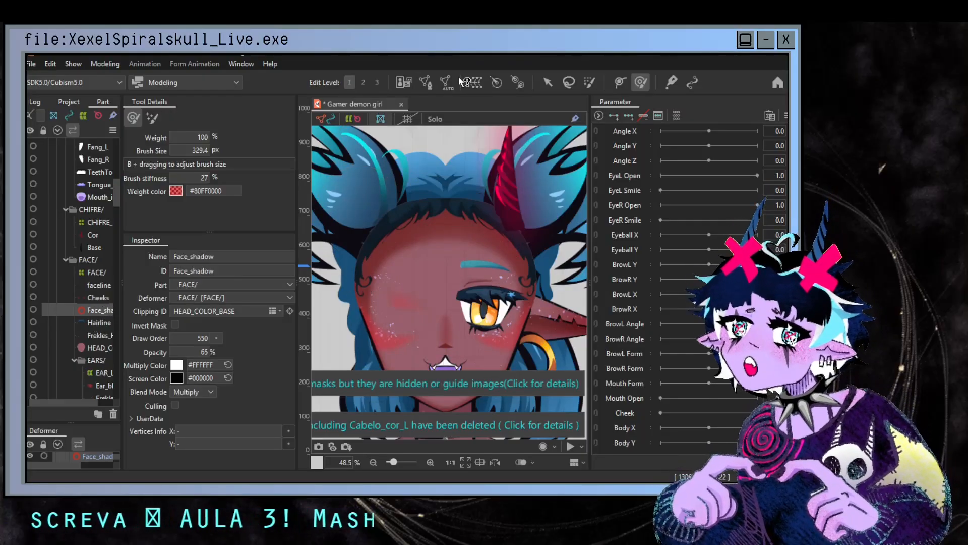
{"action": "left_click", "coordinate": [425, 82]}
{"action": "left_click_drag", "start_coordinate": [438, 283], "coordinate": [423, 266]}
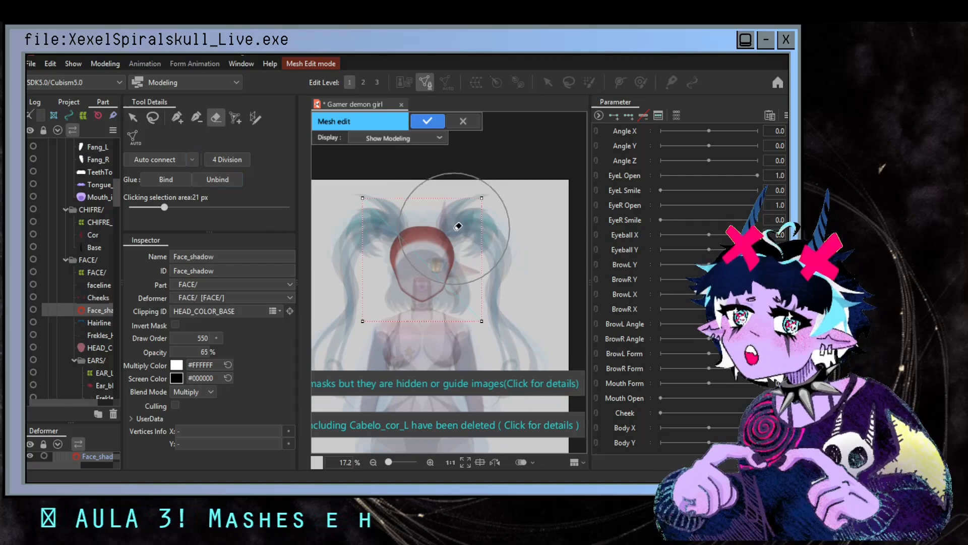
{"action": "left_click", "coordinate": [256, 117]}
{"action": "scroll", "coordinate": [433, 220], "scroll_direction": "up", "scroll_amount": 2}
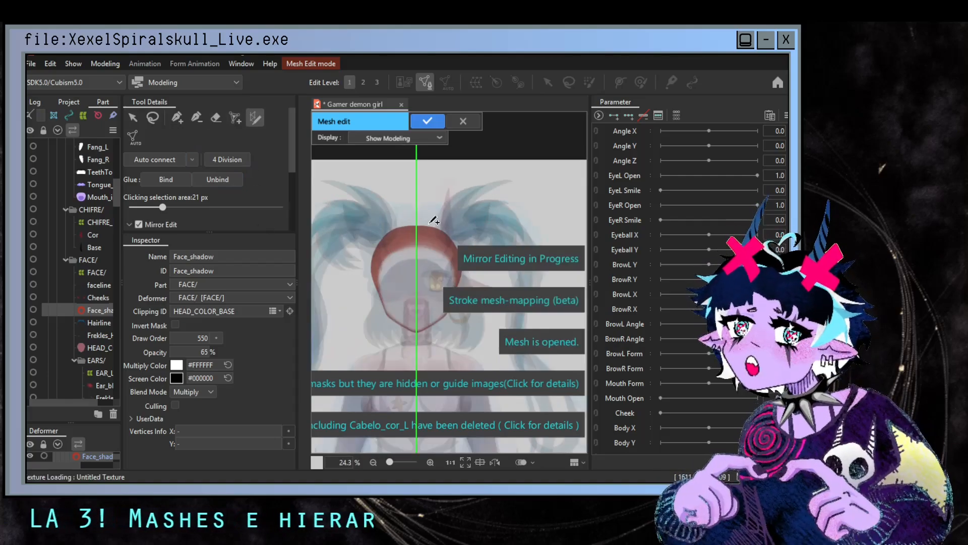
{"action": "left_click_drag", "start_coordinate": [418, 223], "coordinate": [471, 290]}
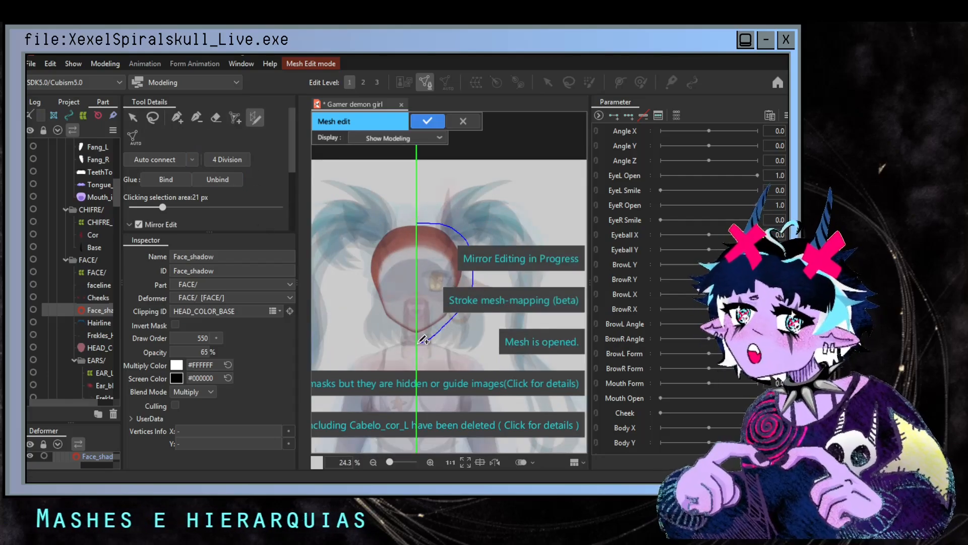
{"action": "left_click_drag", "start_coordinate": [423, 341], "coordinate": [394, 337]}
{"action": "scroll", "coordinate": [394, 362], "scroll_direction": "up", "scroll_amount": 2}
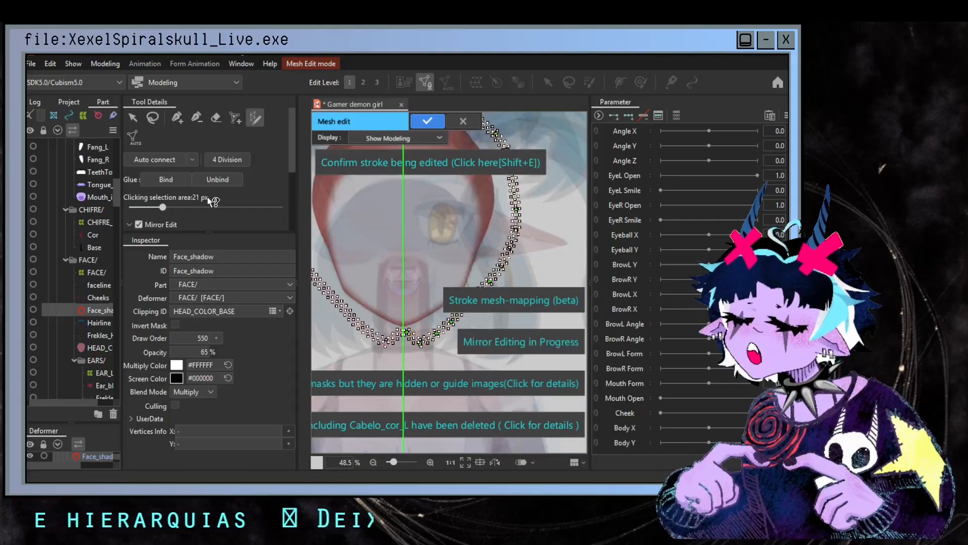
- Set the Face_shadow stroke's mesh width to 19 and its repeated density to 1
{"action": "scroll", "coordinate": [213, 202], "scroll_direction": "down", "scroll_amount": 3}
{"action": "scroll", "coordinate": [231, 187], "scroll_direction": "down", "scroll_amount": 1}
{"action": "double_click", "coordinate": [259, 172]}
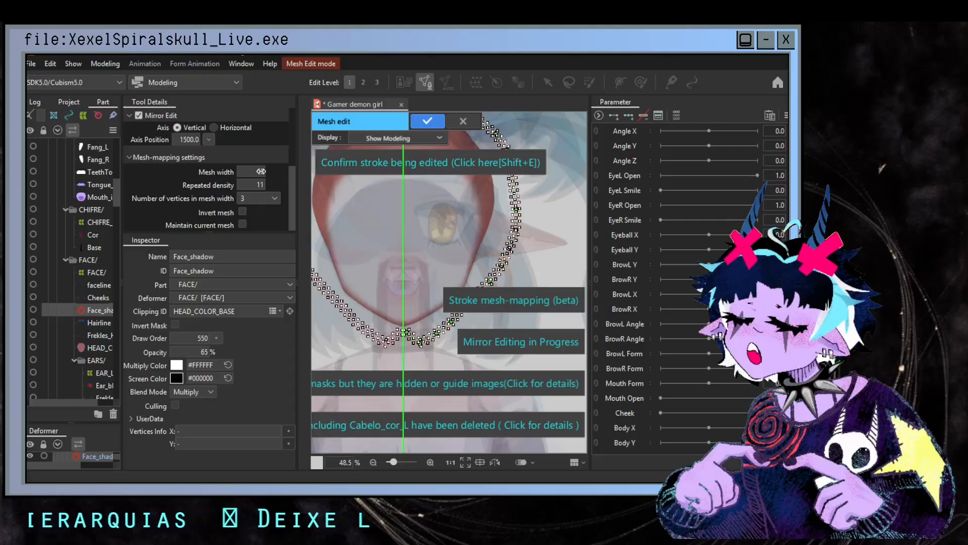
{"action": "type", "text": "7"}
{"action": "key", "text": "Return"}
{"action": "mouse_move", "coordinate": [252, 172]}
{"action": "left_mouse_down"}
{"action": "mouse_move", "coordinate": [264, 172]}
{"action": "mouse_move", "coordinate": [234, 185]}
{"action": "left_mouse_up"}
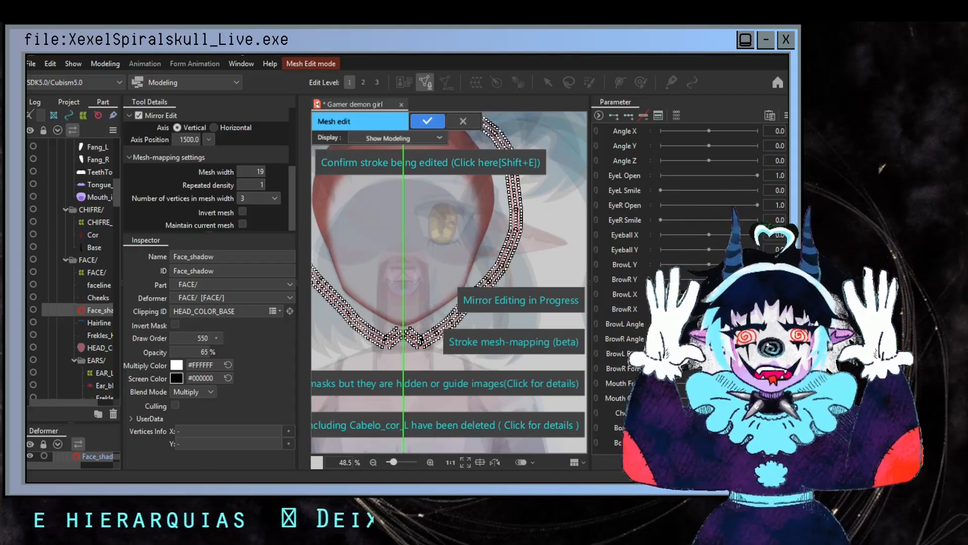
- Check the running screen recording in OBS Studio and switch back to Live2D Cubism Editor
{"action": "key", "text": "alt+Tab"}
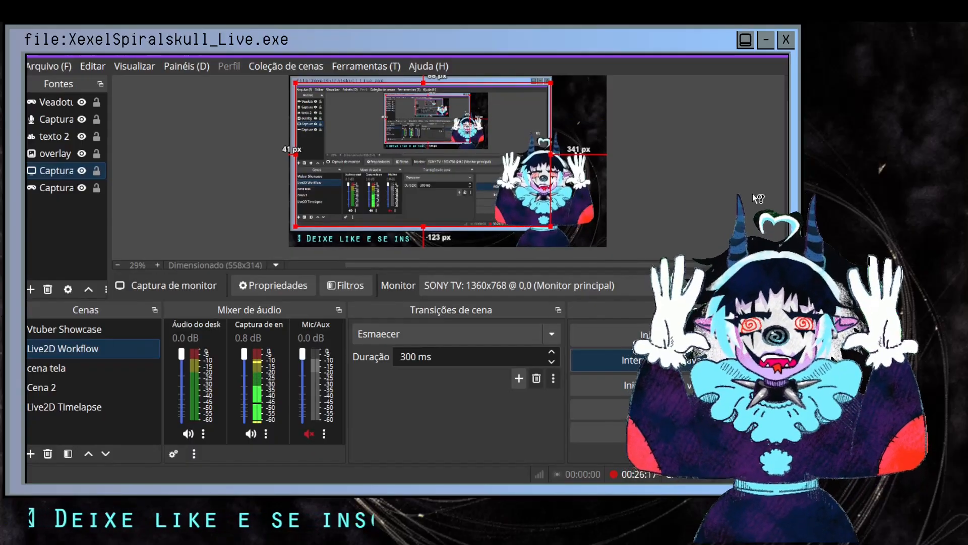
{"action": "key", "text": "alt+Tab"}
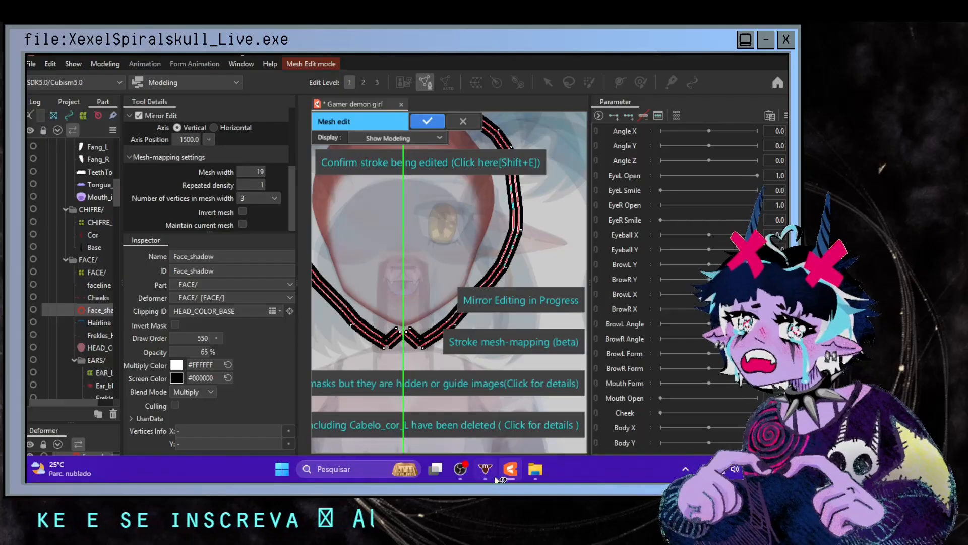
{"action": "left_click", "coordinate": [460, 469]}
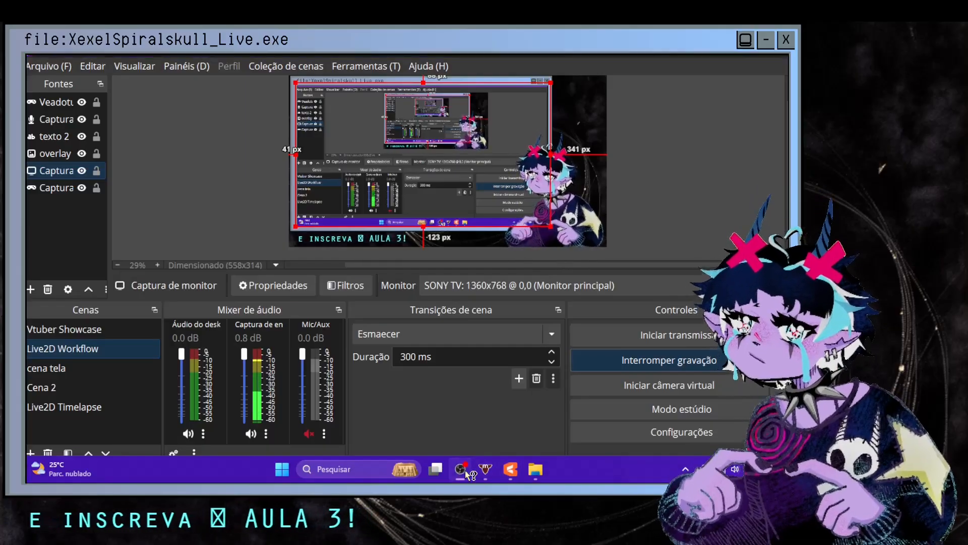
{"action": "left_click", "coordinate": [506, 477]}
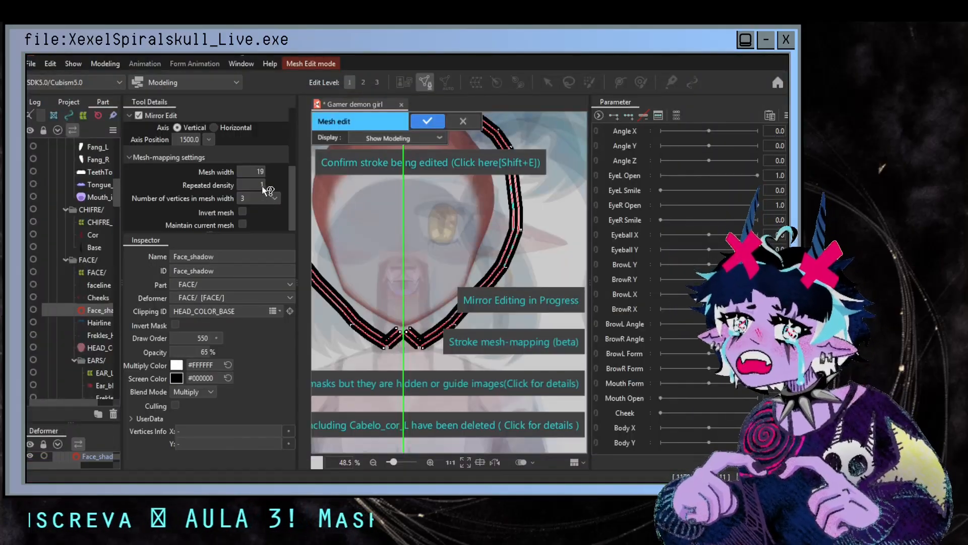
{"action": "left_click", "coordinate": [511, 470]}
{"action": "left_click", "coordinate": [511, 469]}
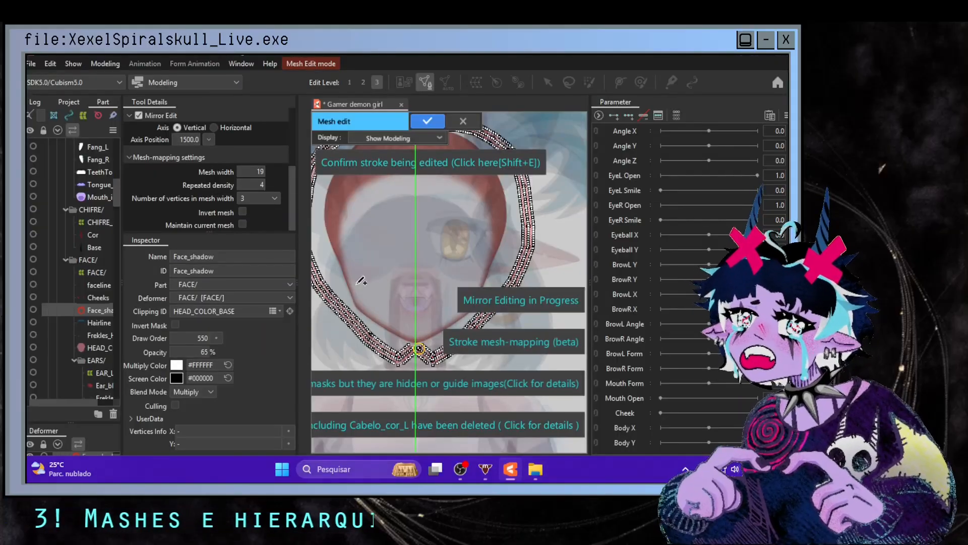
- Set the stroke's repeated density to 26 and reposition its control points beneath the chin and beside the cheek
{"action": "mouse_move", "coordinate": [255, 185]}
{"action": "left_mouse_down"}
{"action": "mouse_move", "coordinate": [262, 186]}
{"action": "mouse_move", "coordinate": [246, 182]}
{"action": "left_mouse_up"}
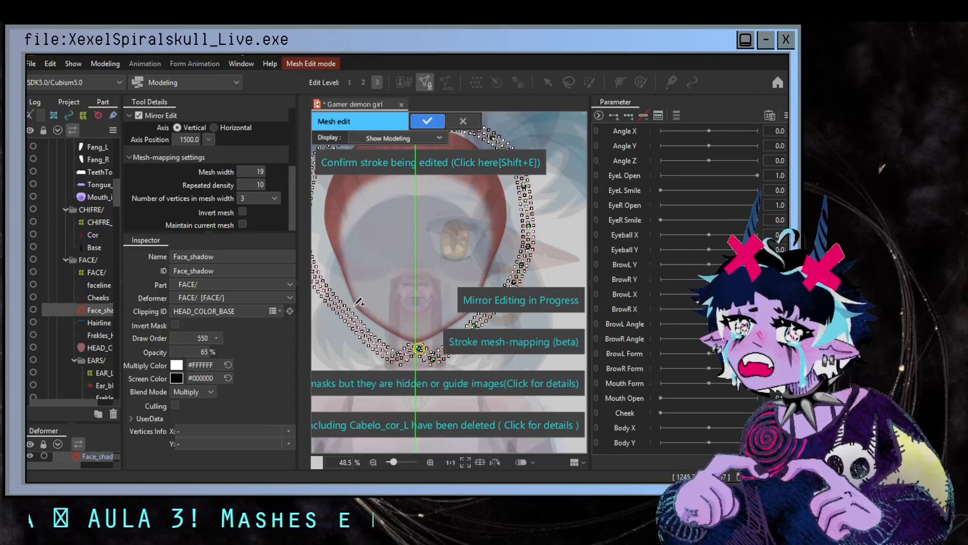
{"action": "left_click_drag", "start_coordinate": [255, 184], "coordinate": [275, 185]}
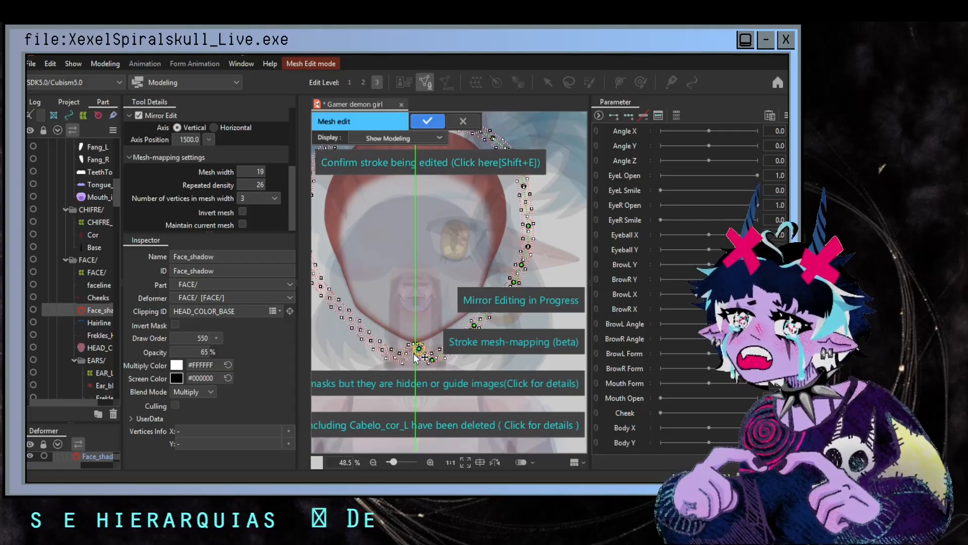
{"action": "left_click_drag", "start_coordinate": [421, 354], "coordinate": [440, 356]}
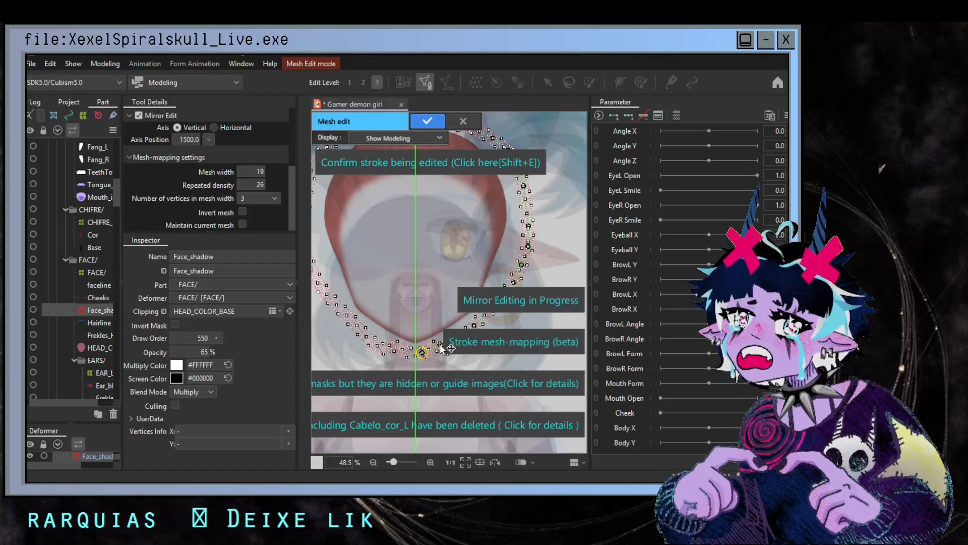
{"action": "mouse_move", "coordinate": [511, 278]}
{"action": "left_mouse_down"}
{"action": "mouse_move", "coordinate": [528, 244]}
{"action": "mouse_move", "coordinate": [524, 217]}
{"action": "mouse_move", "coordinate": [539, 271]}
{"action": "left_mouse_up"}
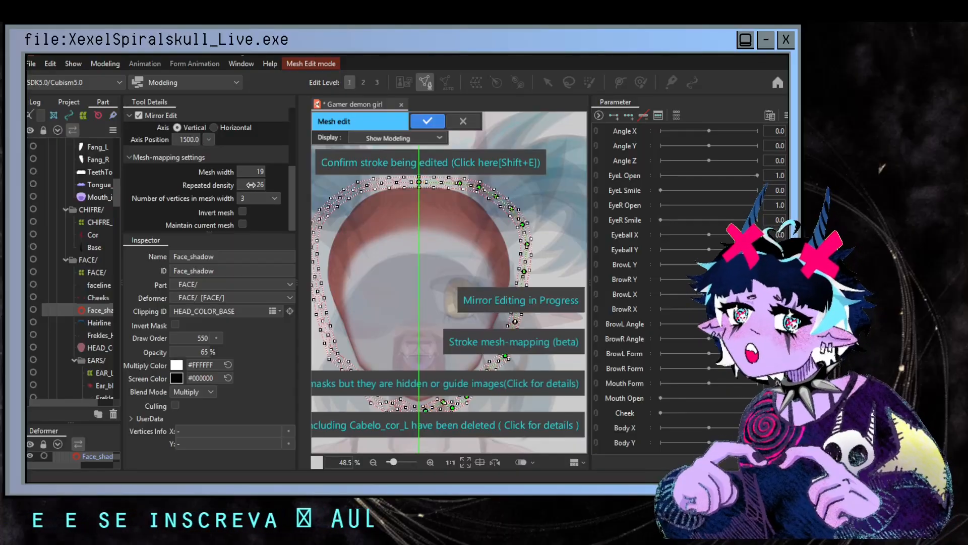
- Set the repeated density of the Face_shadow stroke mesh to 30
{"action": "left_click_drag", "start_coordinate": [254, 186], "coordinate": [249, 185]}
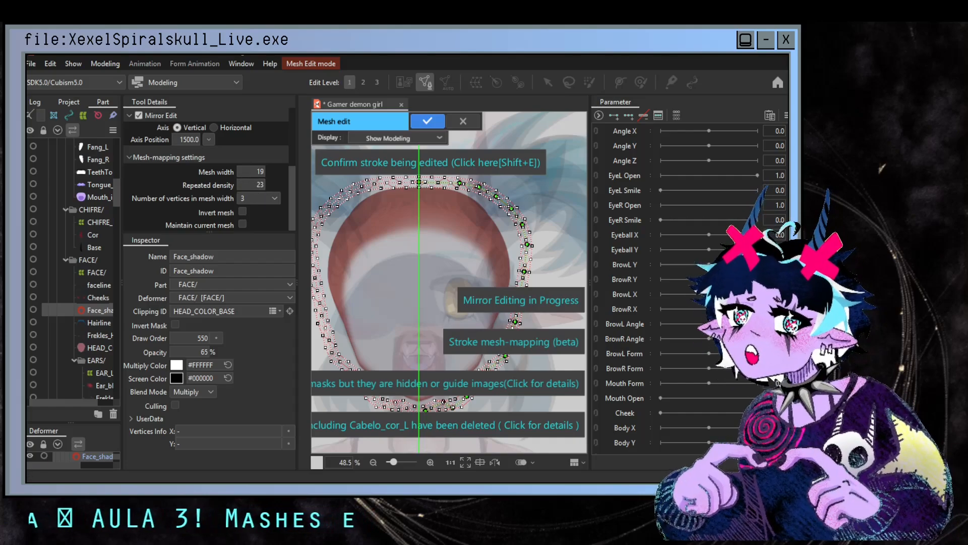
{"action": "left_click_drag", "start_coordinate": [257, 185], "coordinate": [245, 185]}
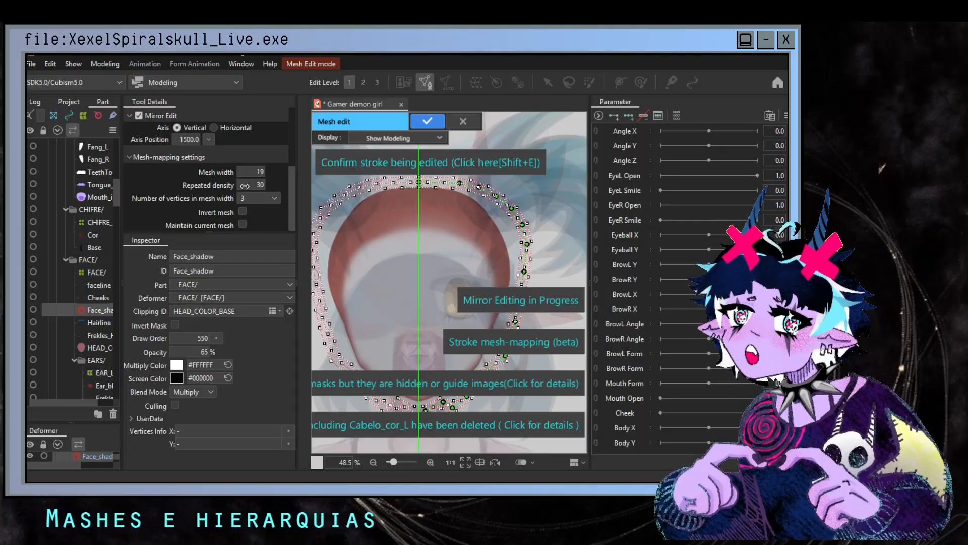
{"action": "scroll", "coordinate": [391, 303], "scroll_direction": "up", "scroll_amount": 2}
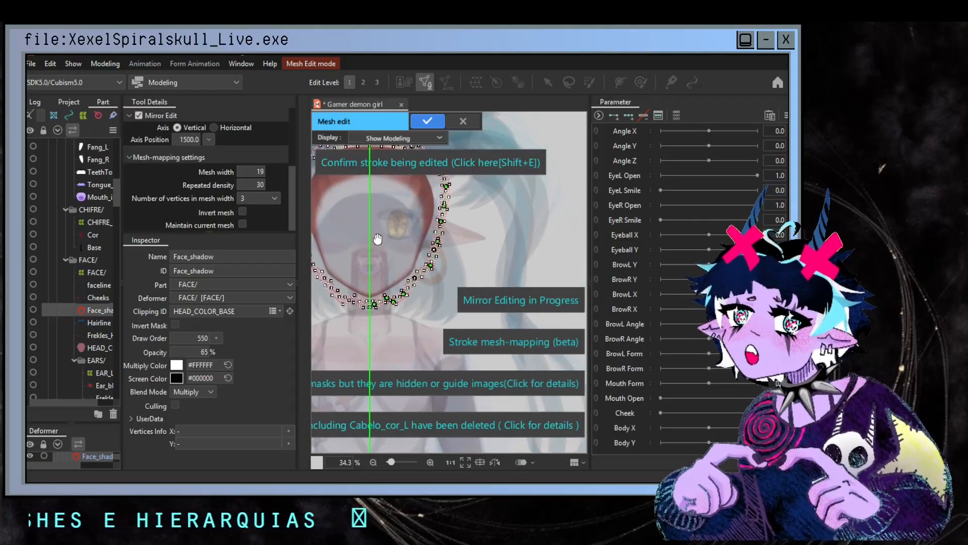
- Reposition the stroke points along the side of the face to even out the mirrored Face_shadow outline
{"action": "mouse_move", "coordinate": [410, 307]}
{"action": "left_mouse_down"}
{"action": "mouse_move", "coordinate": [429, 278]}
{"action": "mouse_move", "coordinate": [476, 246]}
{"action": "mouse_move", "coordinate": [479, 284]}
{"action": "left_mouse_up"}
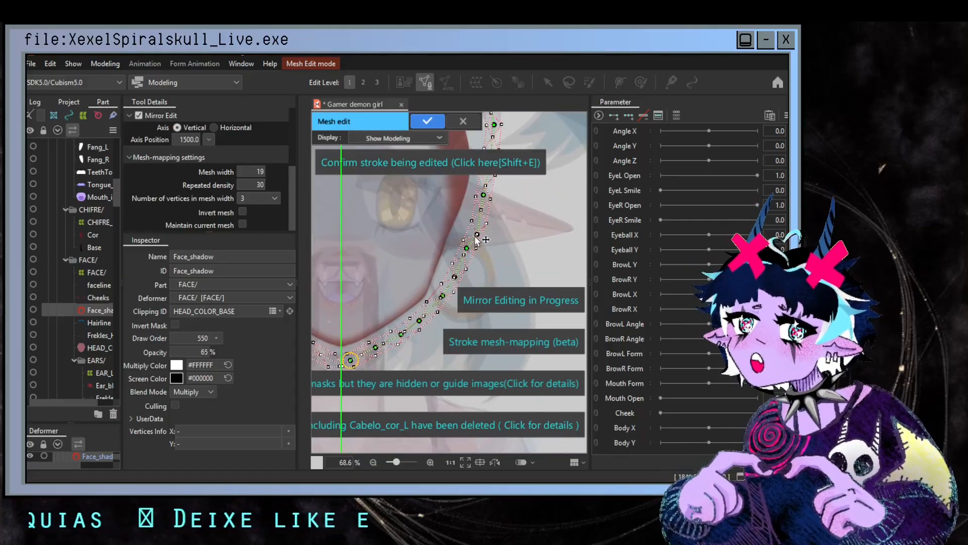
{"action": "mouse_move", "coordinate": [482, 230]}
{"action": "left_mouse_down"}
{"action": "mouse_move", "coordinate": [484, 276]}
{"action": "mouse_move", "coordinate": [479, 245]}
{"action": "mouse_move", "coordinate": [496, 220]}
{"action": "mouse_move", "coordinate": [510, 278]}
{"action": "left_mouse_up"}
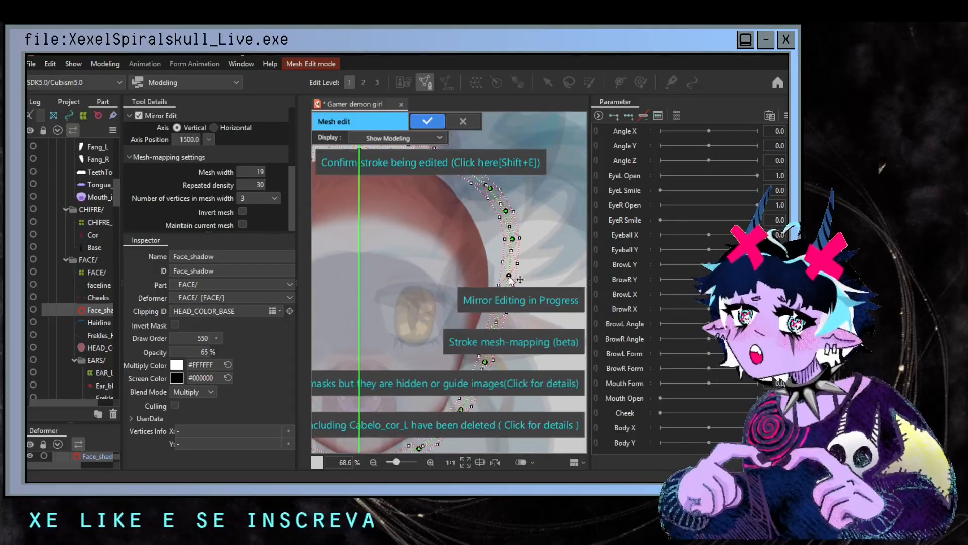
{"action": "left_click_drag", "start_coordinate": [513, 229], "coordinate": [509, 242]}
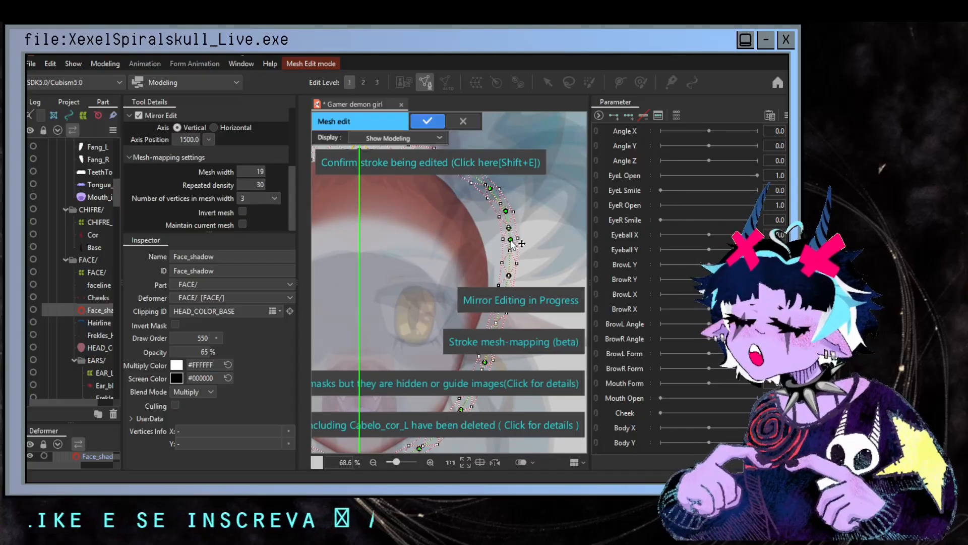
{"action": "left_click_drag", "start_coordinate": [482, 197], "coordinate": [540, 271]}
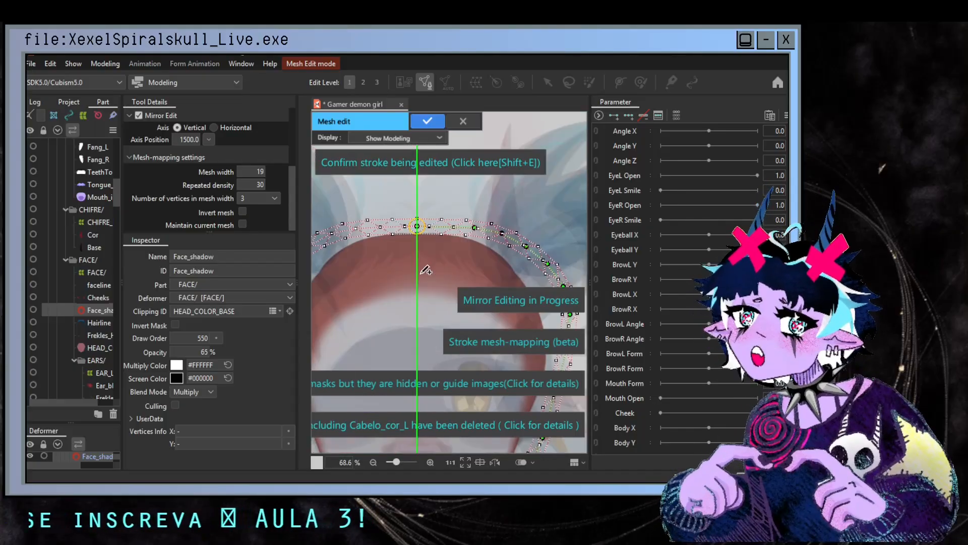
{"action": "left_click_drag", "start_coordinate": [427, 271], "coordinate": [386, 155]}
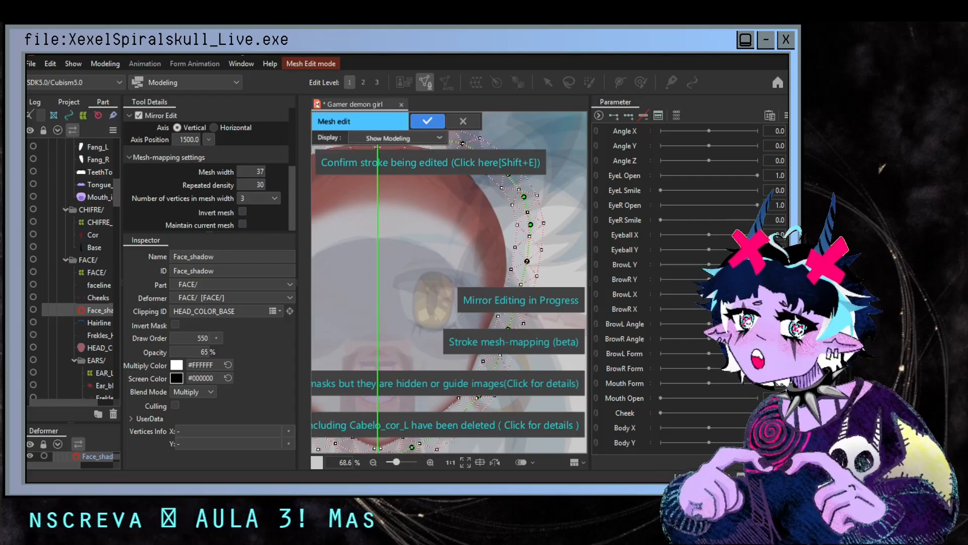
- Set the mesh width to 109 and shift the chin's stroke point slightly away from the mirror axis
{"action": "type", "text": "109"}
{"action": "key", "text": "Return"}
{"action": "scroll", "coordinate": [482, 258], "scroll_direction": "down", "scroll_amount": 3}
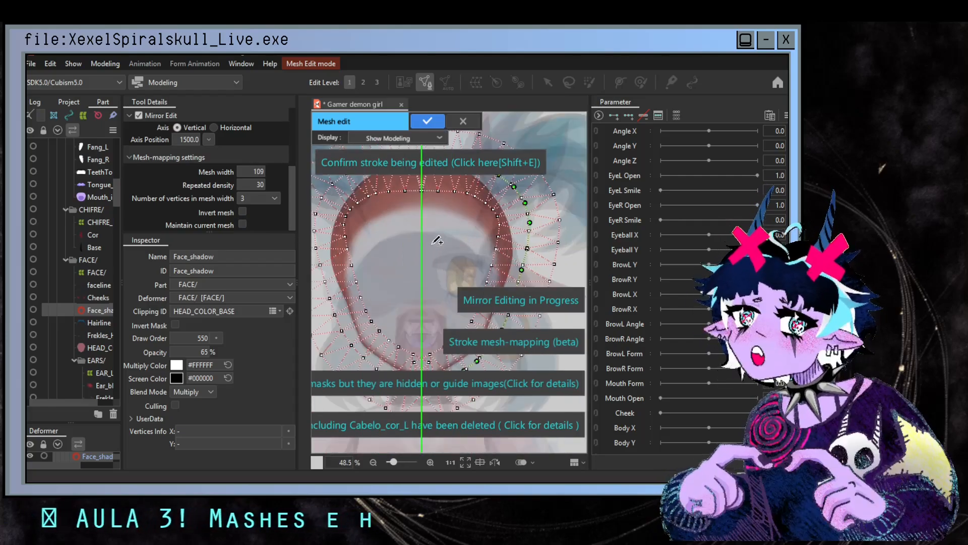
{"action": "scroll", "coordinate": [435, 241], "scroll_direction": "up", "scroll_amount": 3}
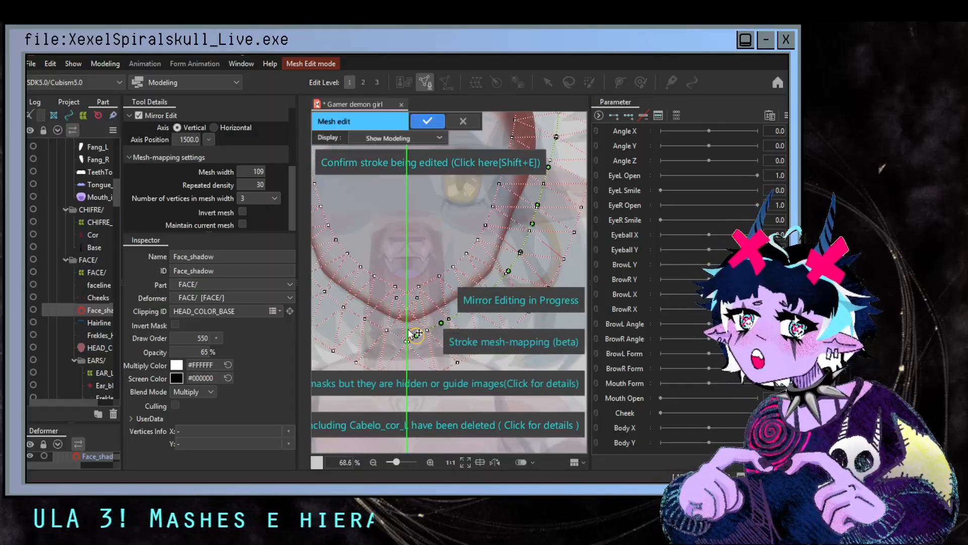
{"action": "mouse_move", "coordinate": [409, 334]}
{"action": "left_mouse_down"}
{"action": "mouse_move", "coordinate": [444, 333]}
{"action": "mouse_move", "coordinate": [426, 326]}
{"action": "left_mouse_up"}
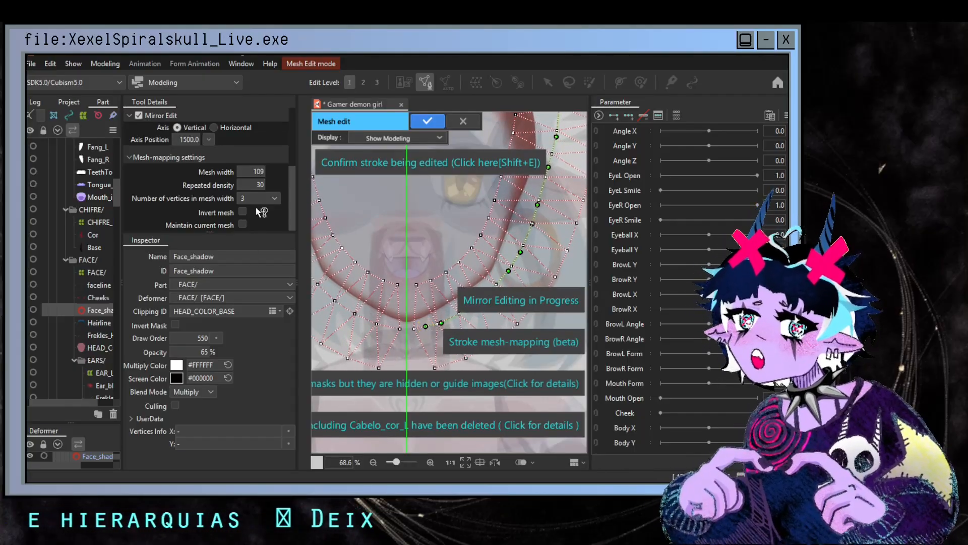
- Leave stroke mesh-mapping for manual vertex adding, confirming the current Face_shadow stroke as mesh
{"action": "scroll", "coordinate": [394, 258], "scroll_direction": "down", "scroll_amount": 5}
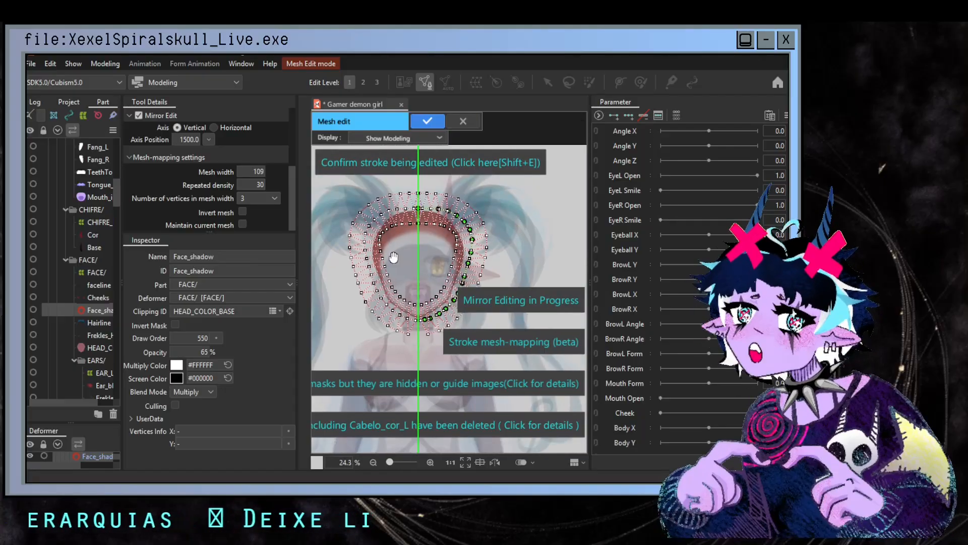
{"action": "scroll", "coordinate": [406, 246], "scroll_direction": "up", "scroll_amount": 1}
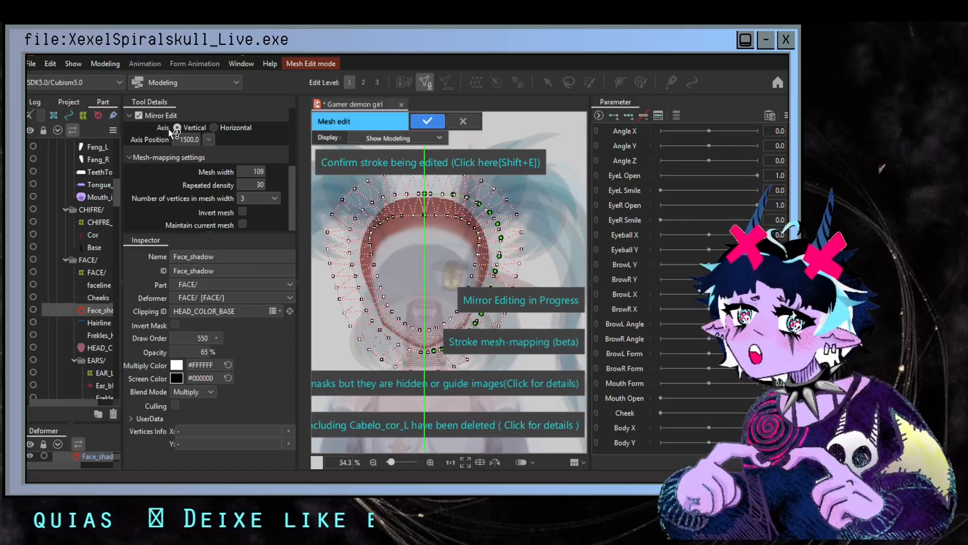
{"action": "scroll", "coordinate": [174, 132], "scroll_direction": "up", "scroll_amount": 3}
{"action": "left_click", "coordinate": [256, 118]}
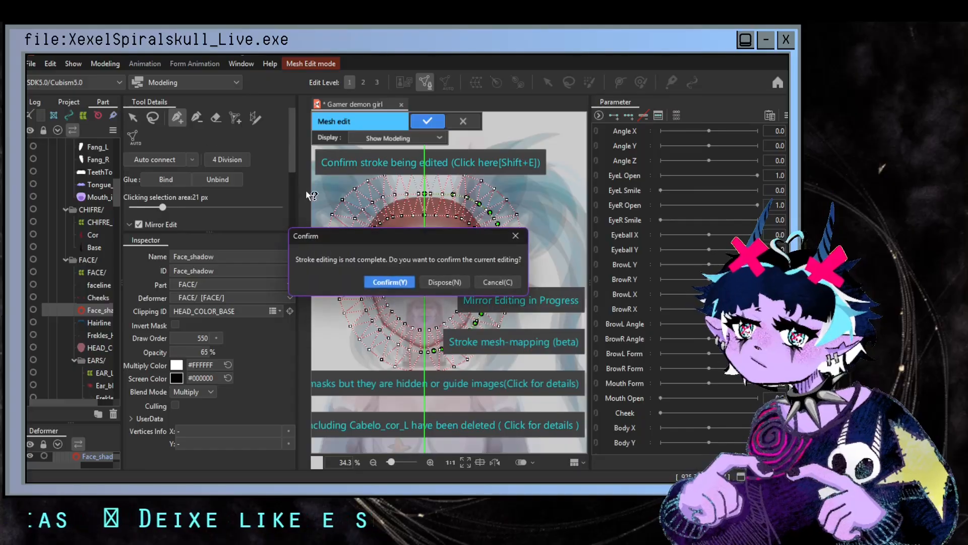
{"action": "left_click", "coordinate": [404, 282]}
- Try to spread the overlapping vertices at the mirror axis above the forehead and add a middle-row vertex
{"action": "scroll", "coordinate": [429, 232], "scroll_direction": "up", "scroll_amount": 5}
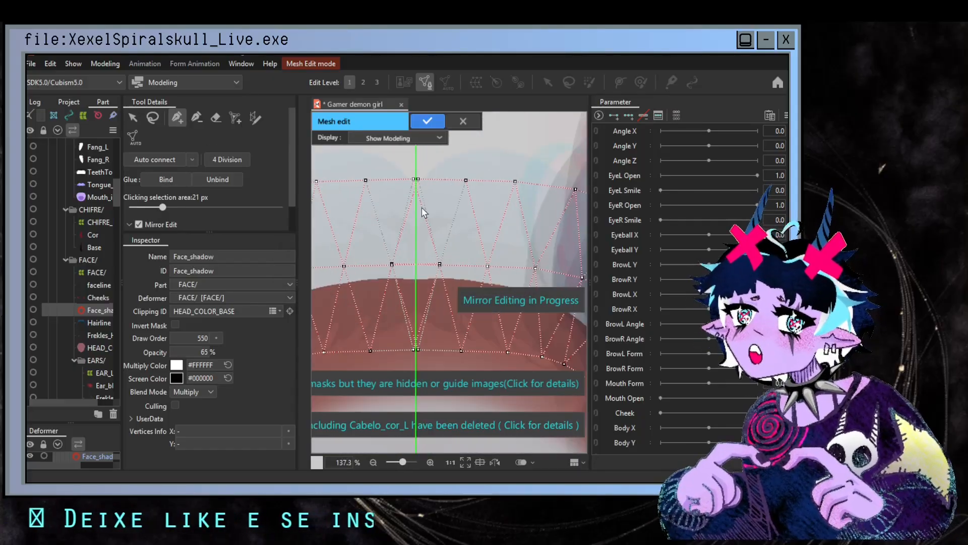
{"action": "left_click_drag", "start_coordinate": [418, 182], "coordinate": [402, 181]}
{"action": "left_click", "coordinate": [401, 266]}
- Erase the crowded vertices around the mirror axis above the forehead, from the mesh's outer row to its inner row
{"action": "key", "text": "e"}
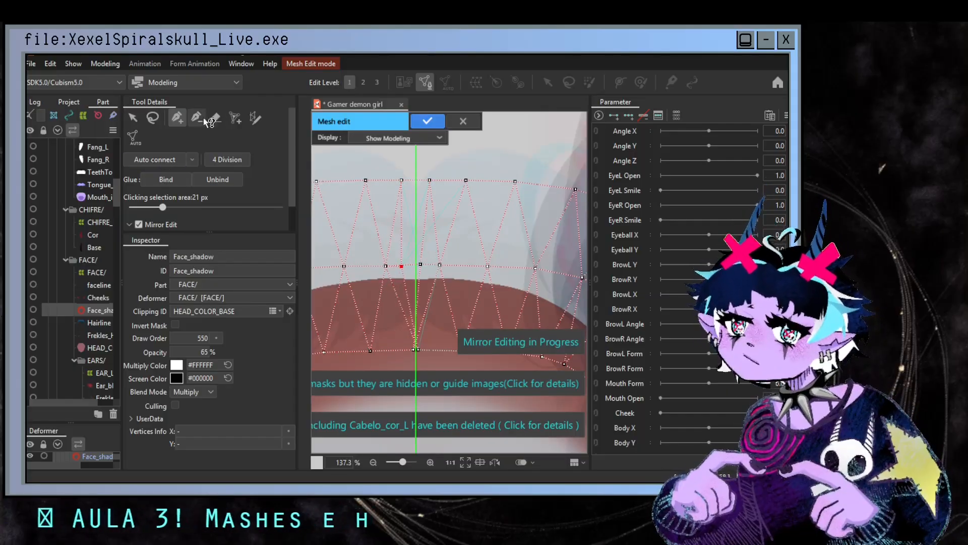
{"action": "scroll", "coordinate": [416, 283], "scroll_direction": "down", "scroll_amount": 5}
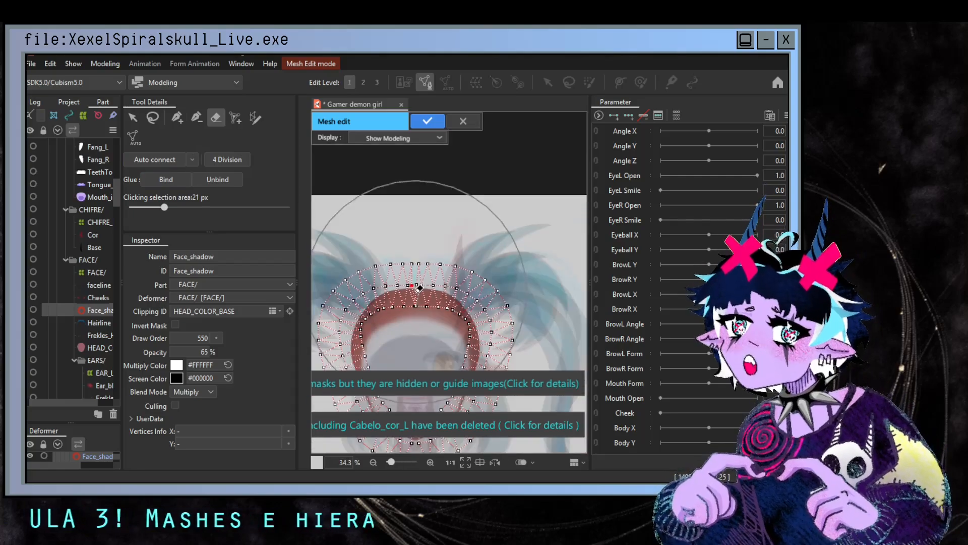
{"action": "mouse_move", "coordinate": [420, 313]}
{"action": "left_mouse_down"}
{"action": "mouse_move", "coordinate": [409, 290]}
{"action": "mouse_move", "coordinate": [441, 190]}
{"action": "left_mouse_up"}
{"action": "scroll", "coordinate": [408, 294], "scroll_direction": "up", "scroll_amount": 5}
{"action": "left_click_drag", "start_coordinate": [453, 265], "coordinate": [442, 174]}
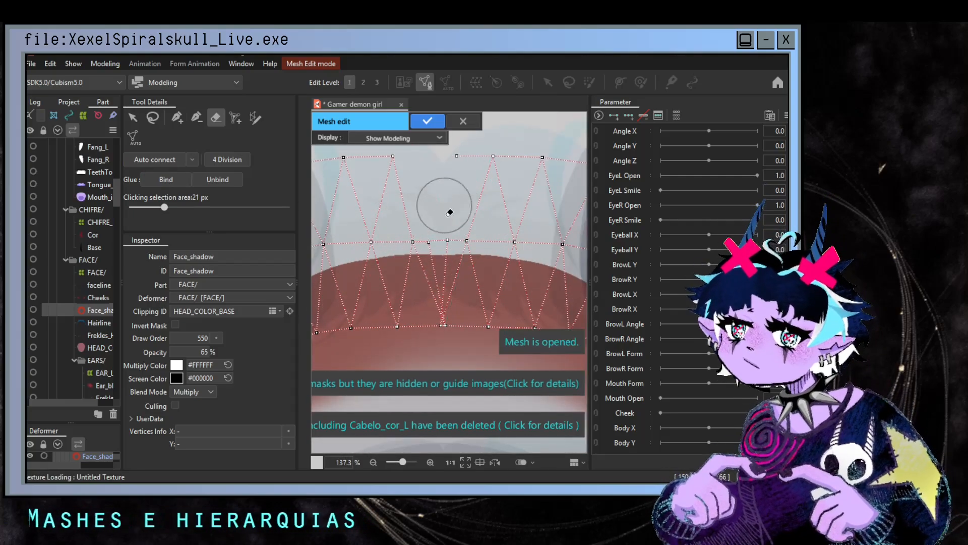
{"action": "left_click_drag", "start_coordinate": [449, 210], "coordinate": [452, 296]}
{"action": "left_click", "coordinate": [182, 119]}
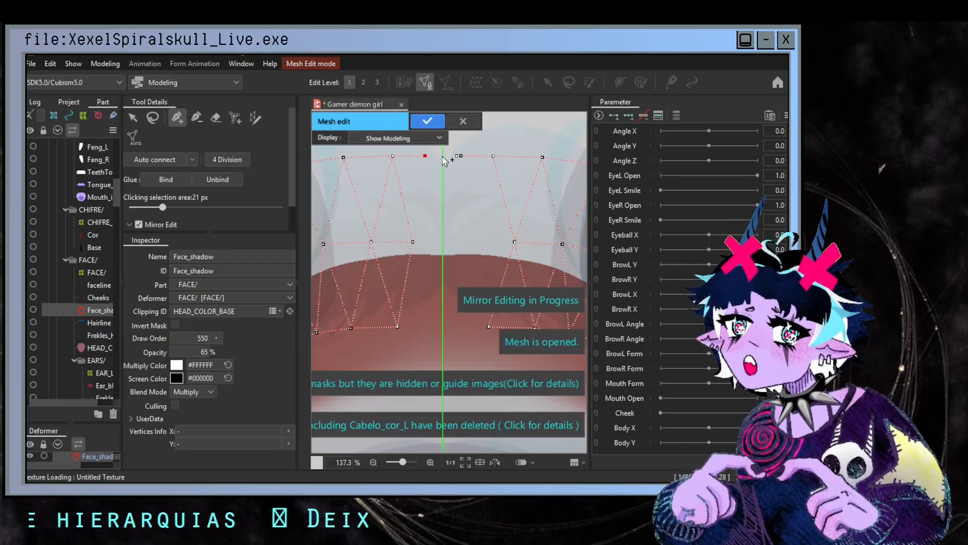
{"action": "left_click", "coordinate": [425, 156]}
{"action": "left_click", "coordinate": [216, 117]}
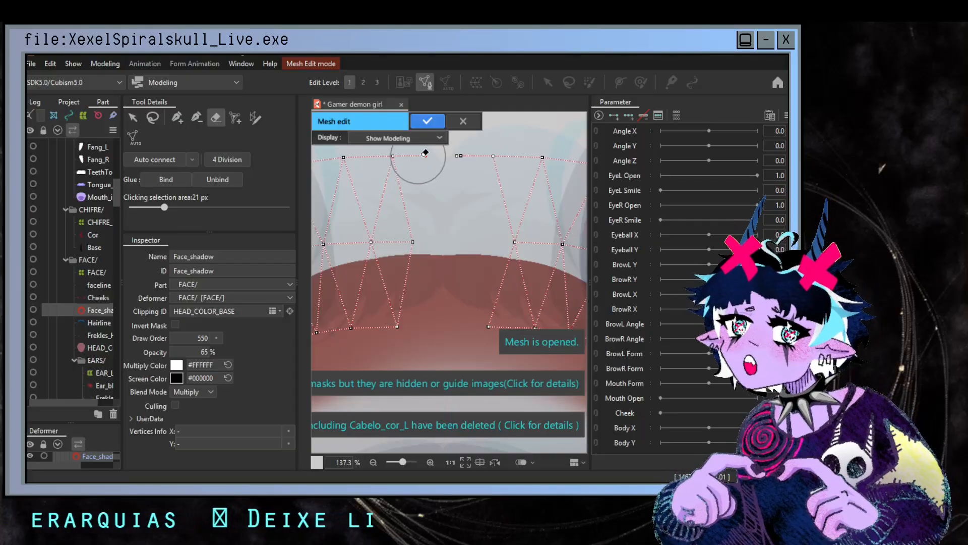
{"action": "left_click", "coordinate": [425, 156]}
- Rebuild the mesh gap above the forehead with mirrored outer and inner vertices and one middle vertex on the axis
{"action": "left_click", "coordinate": [177, 118]}
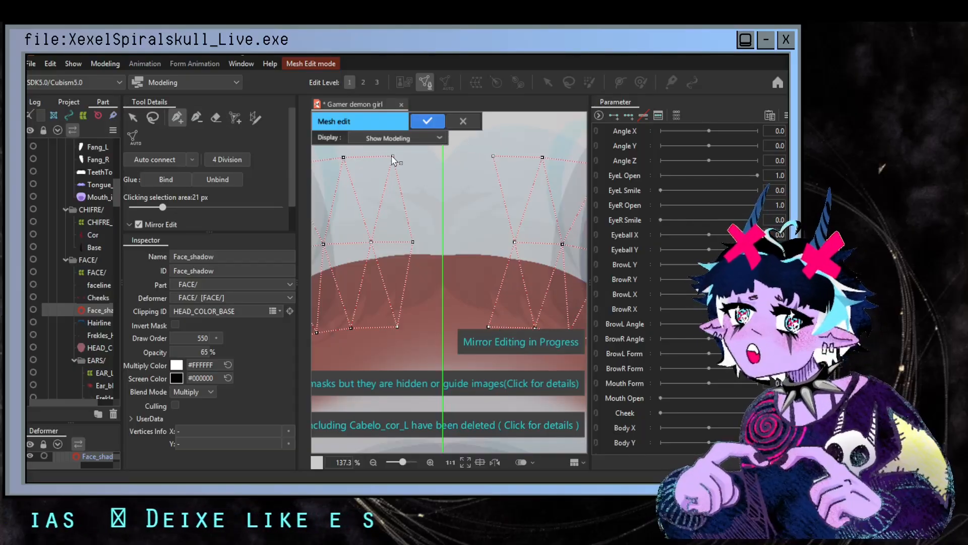
{"action": "left_click", "coordinate": [393, 156]}
{"action": "left_click", "coordinate": [427, 157]}
{"action": "left_click", "coordinate": [443, 243]}
{"action": "left_click_drag", "start_coordinate": [450, 310], "coordinate": [431, 276]}
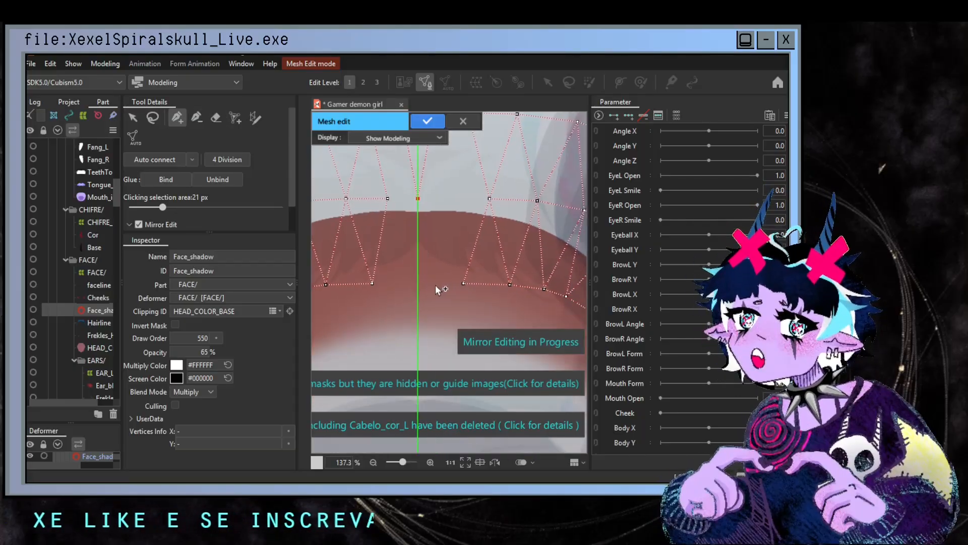
{"action": "left_click", "coordinate": [431, 279]}
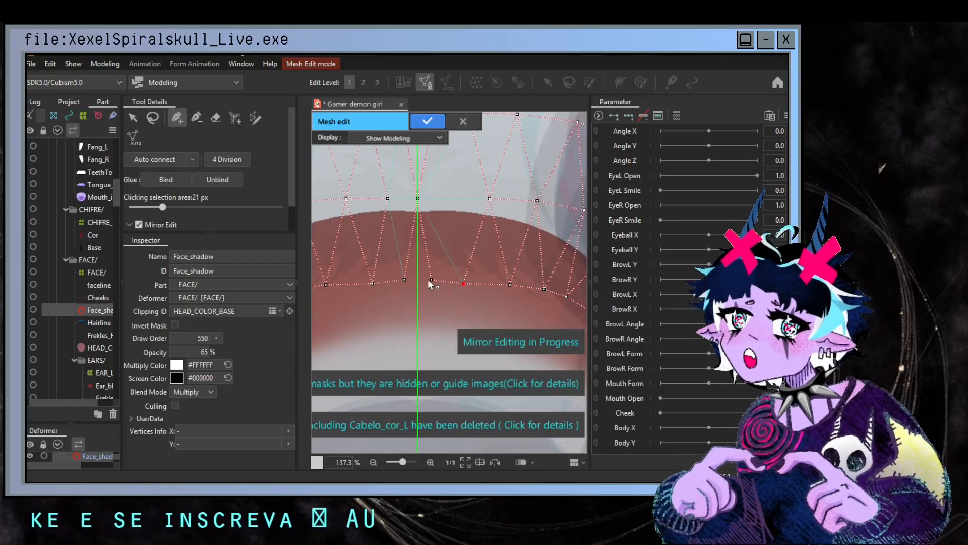
- Turn off Mirror Edit and add the missing middle-row vertex on one side of the axis above the forehead
{"action": "scroll", "coordinate": [458, 201], "scroll_direction": "down", "scroll_amount": 3}
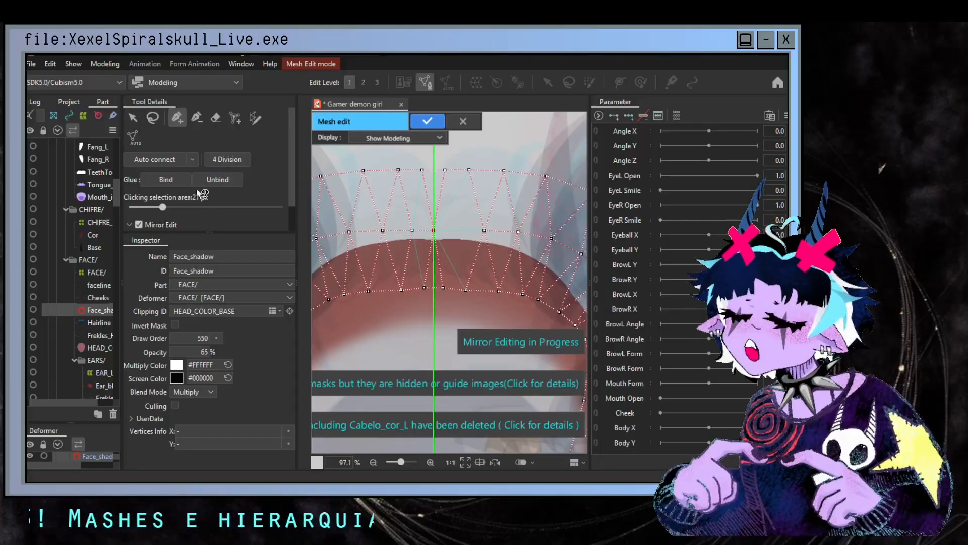
{"action": "scroll", "coordinate": [201, 194], "scroll_direction": "down", "scroll_amount": 2}
{"action": "left_click", "coordinate": [139, 195]}
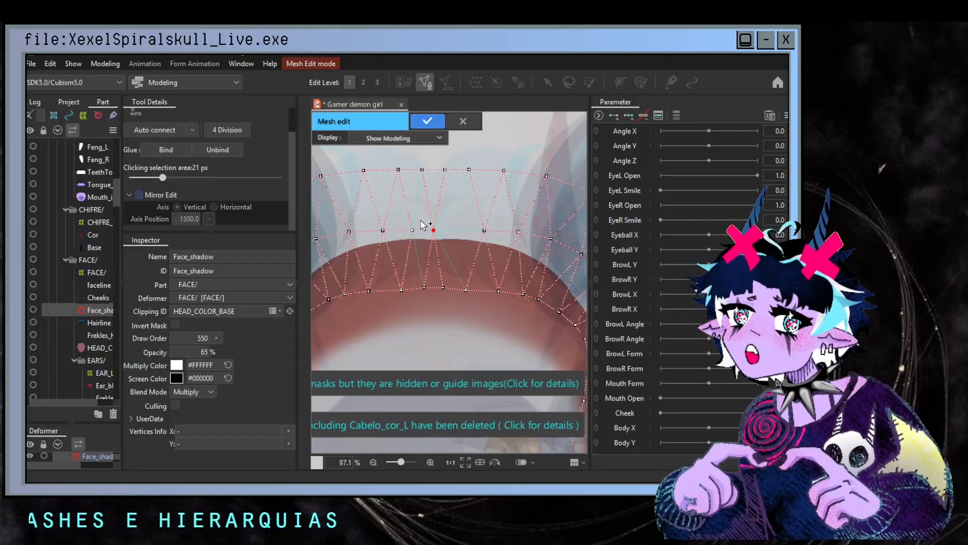
{"action": "left_click", "coordinate": [458, 231]}
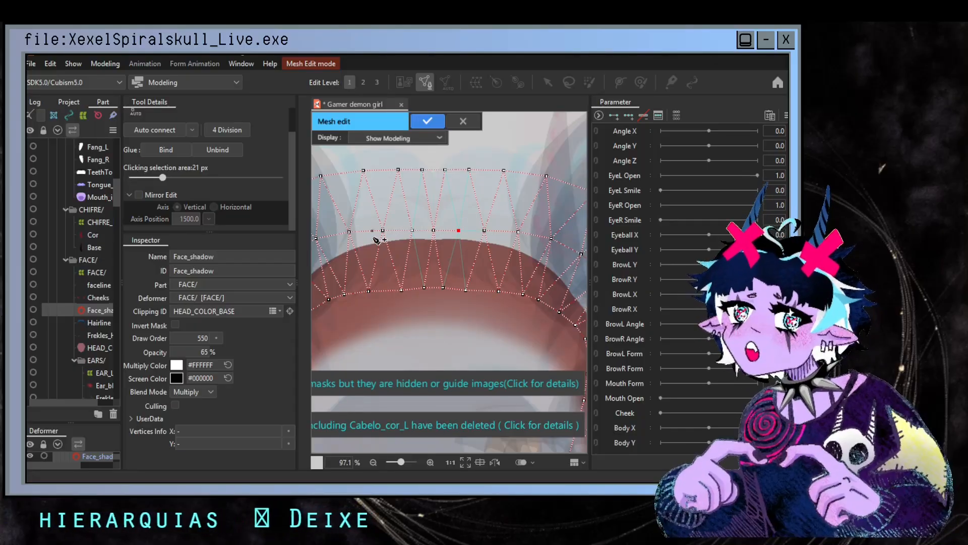
{"action": "scroll", "coordinate": [196, 157], "scroll_direction": "up", "scroll_amount": 2}
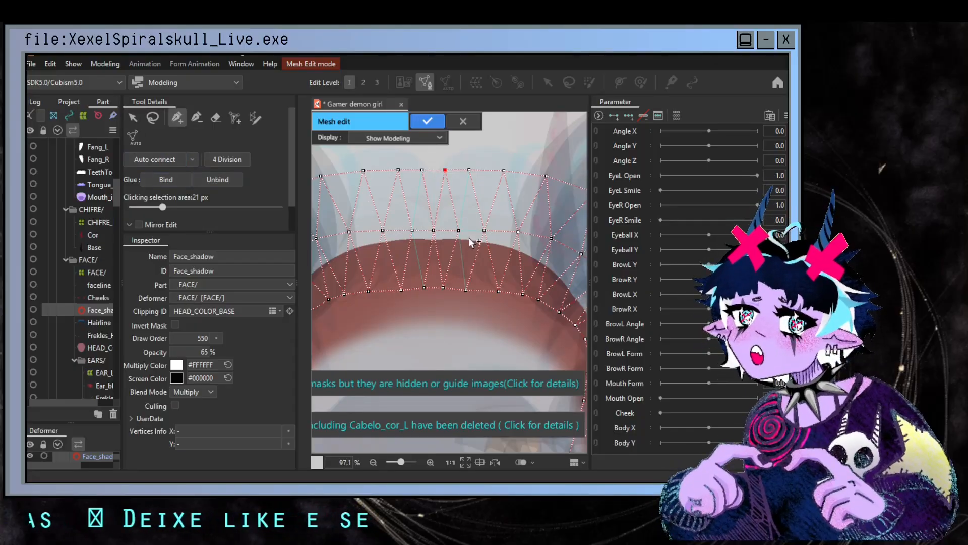
{"action": "scroll", "coordinate": [470, 243], "scroll_direction": "down", "scroll_amount": 3}
- Turn Mirror Edit back on and close the mesh rows across the axis at the chin
{"action": "left_click", "coordinate": [139, 224]}
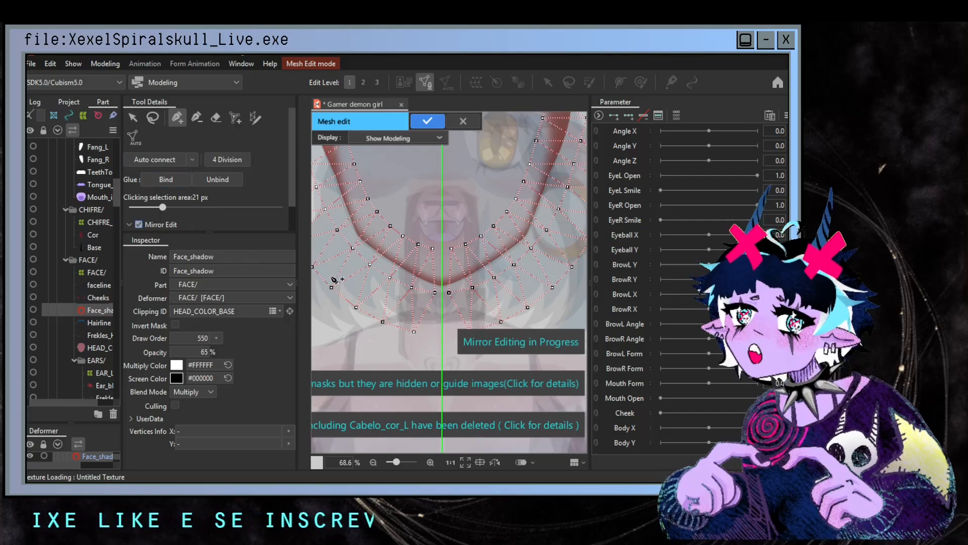
{"action": "left_click", "coordinate": [449, 293]}
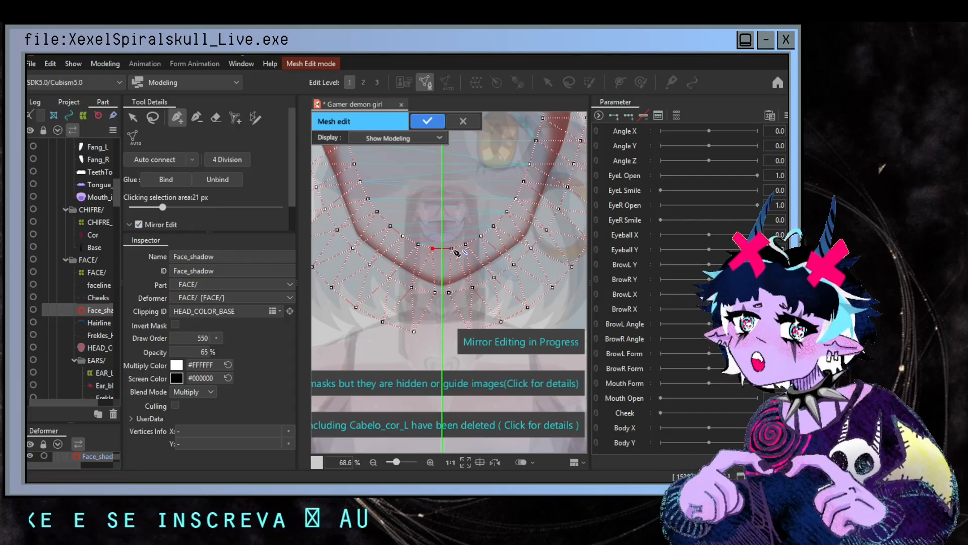
{"action": "scroll", "coordinate": [454, 252], "scroll_direction": "down", "scroll_amount": 4}
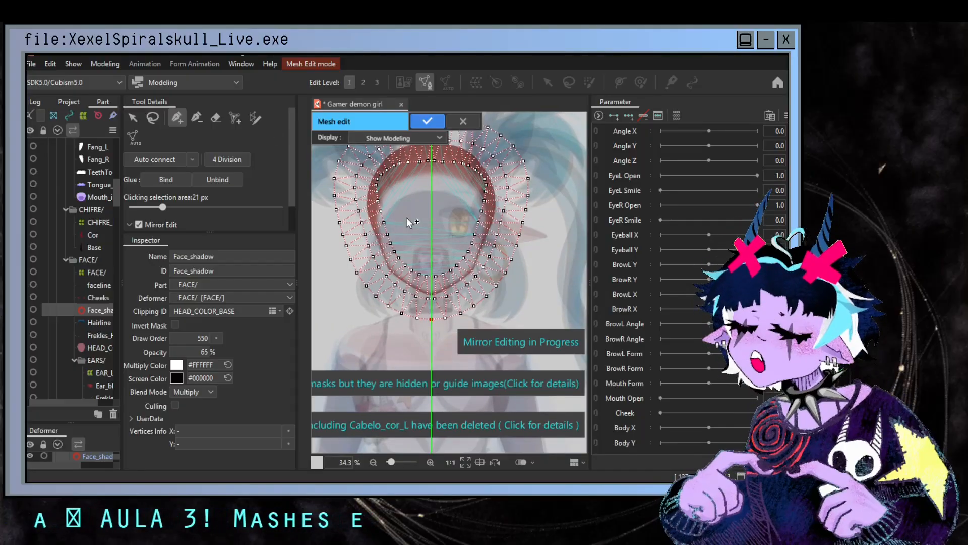
- Add mirrored interior vertices at brow, cheek and mouth height inside the Face_shadow mesh
{"action": "left_click", "coordinate": [404, 197]}
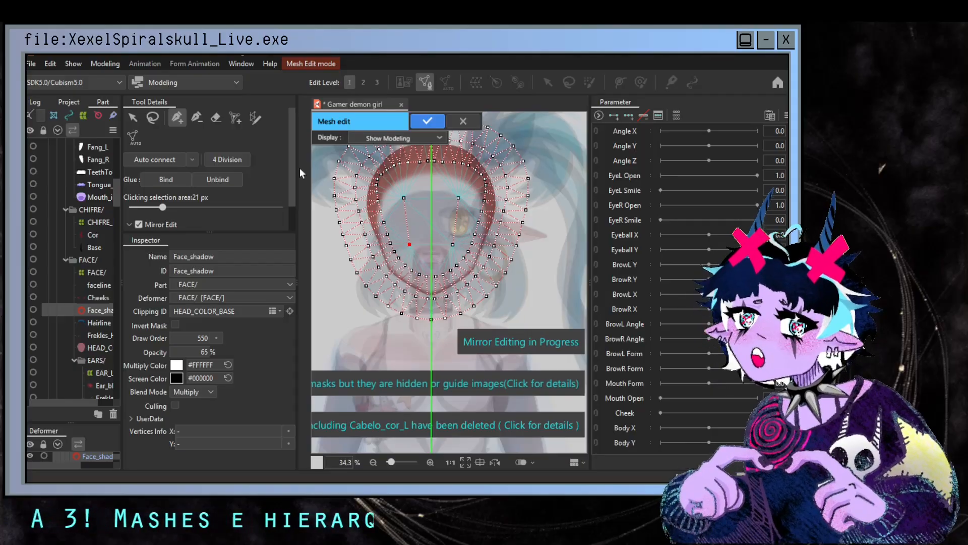
{"action": "scroll", "coordinate": [400, 178], "scroll_direction": "up", "scroll_amount": 4}
{"action": "scroll", "coordinate": [447, 282], "scroll_direction": "down", "scroll_amount": 4}
{"action": "left_click", "coordinate": [424, 215]}
{"action": "left_click", "coordinate": [435, 322]}
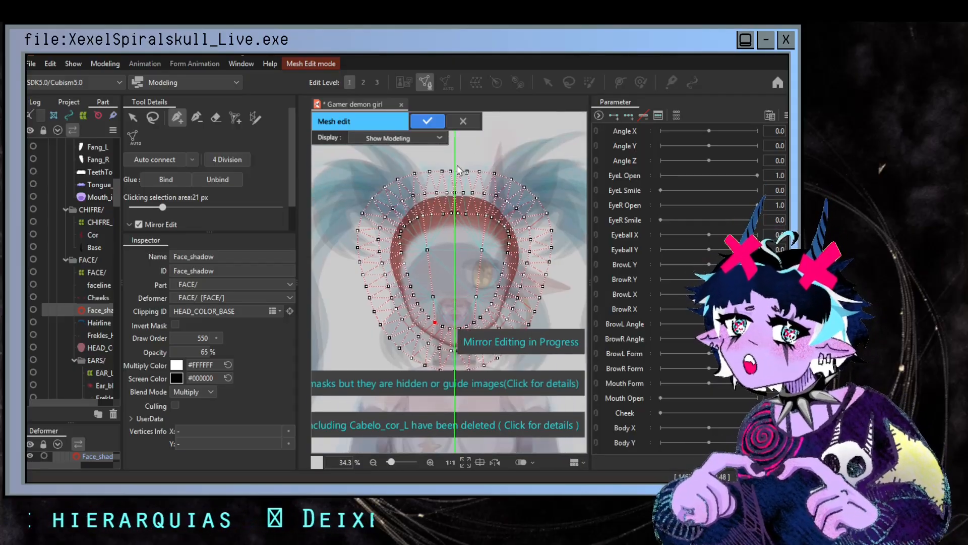
- Add vertices on the mirror axis down the middle of the face and apply the Face_shadow mesh edit
{"action": "scroll", "coordinate": [464, 266], "scroll_direction": "up", "scroll_amount": 6}
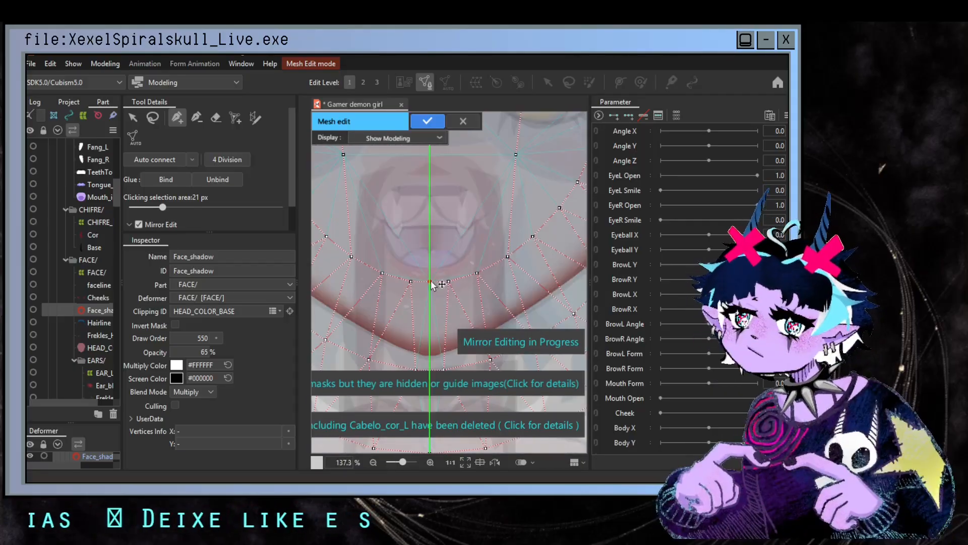
{"action": "left_click_drag", "start_coordinate": [449, 348], "coordinate": [449, 337]}
{"action": "left_click", "coordinate": [439, 255]}
{"action": "left_click_drag", "start_coordinate": [448, 194], "coordinate": [444, 384]}
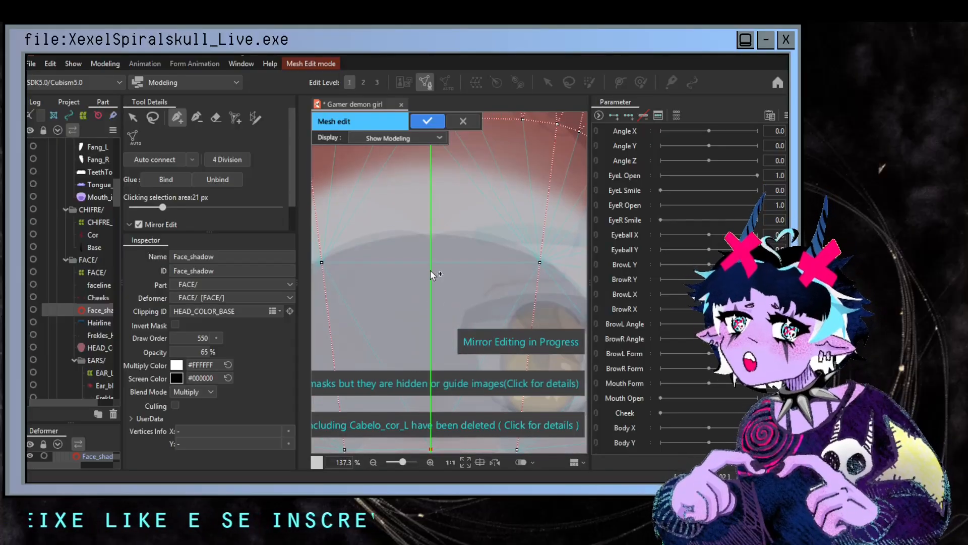
{"action": "scroll", "coordinate": [446, 222], "scroll_direction": "down", "scroll_amount": 5}
{"action": "left_click", "coordinate": [428, 122]}
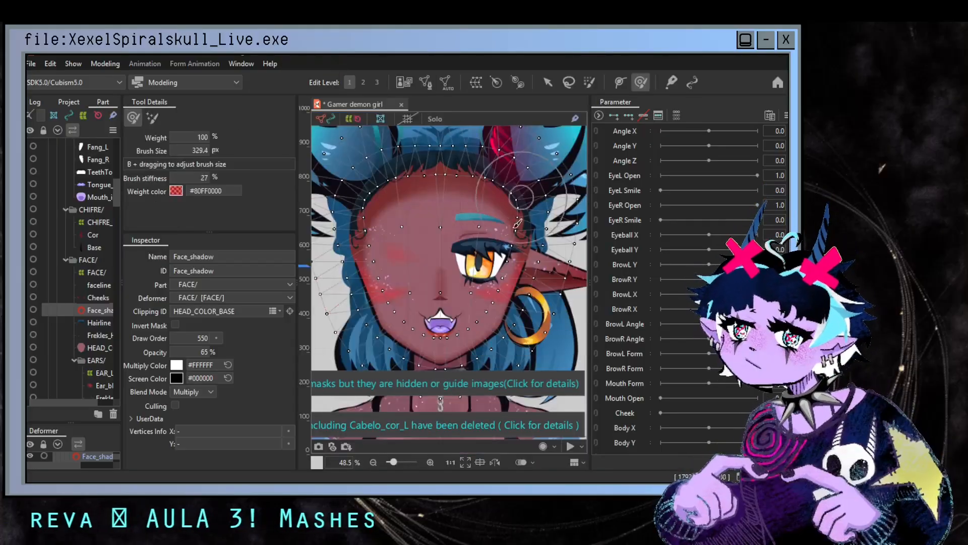
{"action": "mouse_move", "coordinate": [444, 230]}
{"action": "left_mouse_down"}
{"action": "mouse_move", "coordinate": [460, 256]}
{"action": "mouse_move", "coordinate": [437, 226]}
{"action": "mouse_move", "coordinate": [417, 221]}
{"action": "mouse_move", "coordinate": [447, 232]}
{"action": "left_mouse_up"}
{"action": "key", "text": "ctrl"}
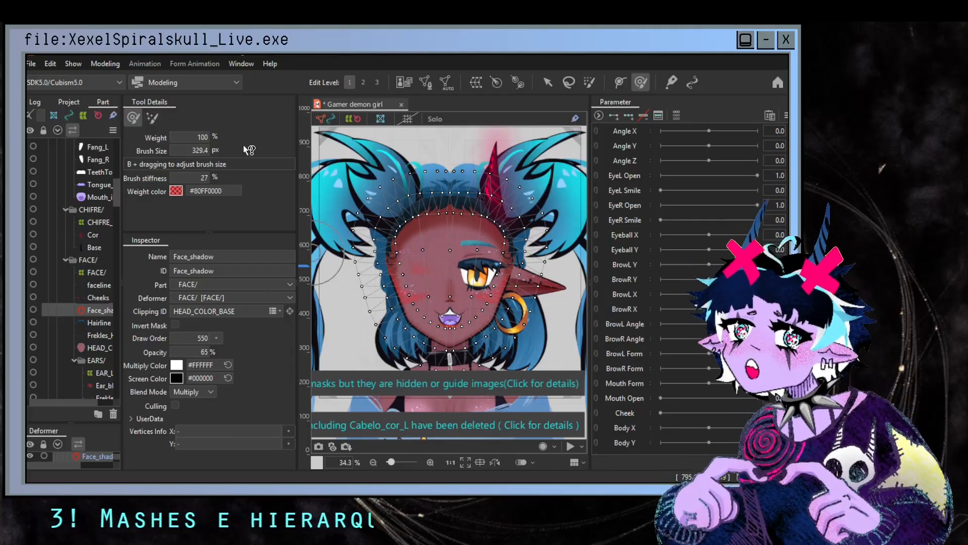
{"action": "scroll", "coordinate": [386, 287], "scroll_direction": "down", "scroll_amount": 2}
{"action": "left_click_drag", "start_coordinate": [477, 337], "coordinate": [382, 298]}
- Select the Pigtail_11_cor and Pigtail_11_mask art meshes together in the 04_Behind_Hair_R part
{"action": "left_click", "coordinate": [549, 84]}
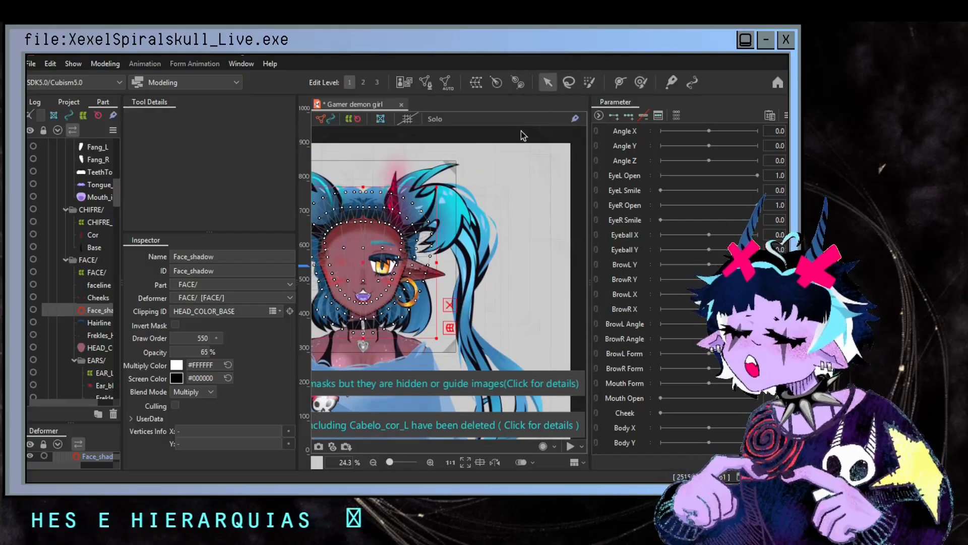
{"action": "left_click", "coordinate": [479, 348]}
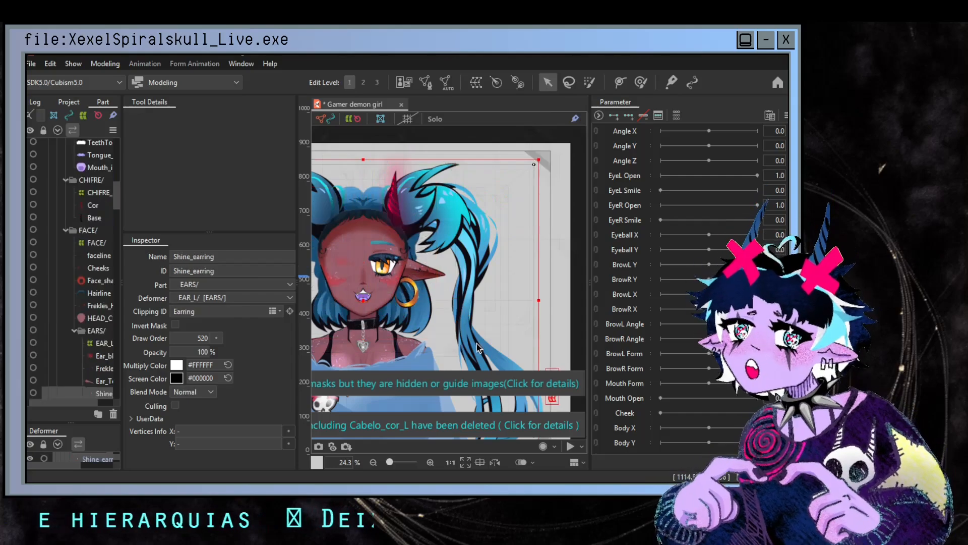
{"action": "scroll", "coordinate": [66, 352], "scroll_direction": "down", "scroll_amount": 5}
{"action": "scroll", "coordinate": [65, 352], "scroll_direction": "down", "scroll_amount": 10}
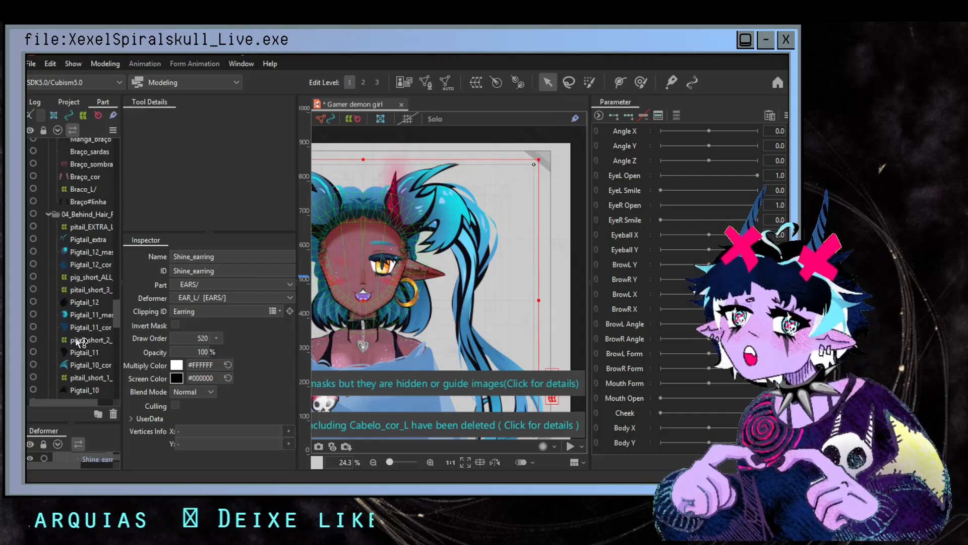
{"action": "scroll", "coordinate": [91, 253], "scroll_direction": "up", "scroll_amount": 3}
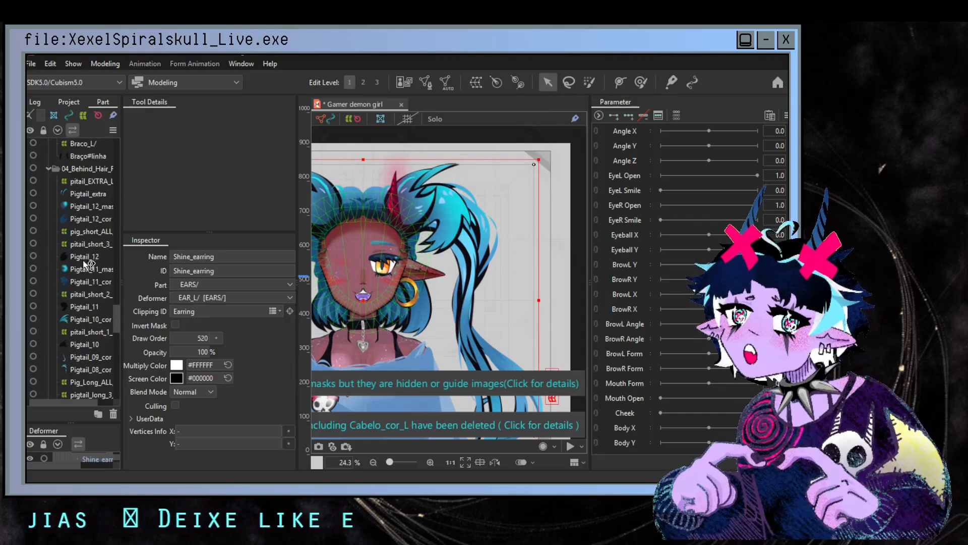
{"action": "left_click", "coordinate": [83, 280]}
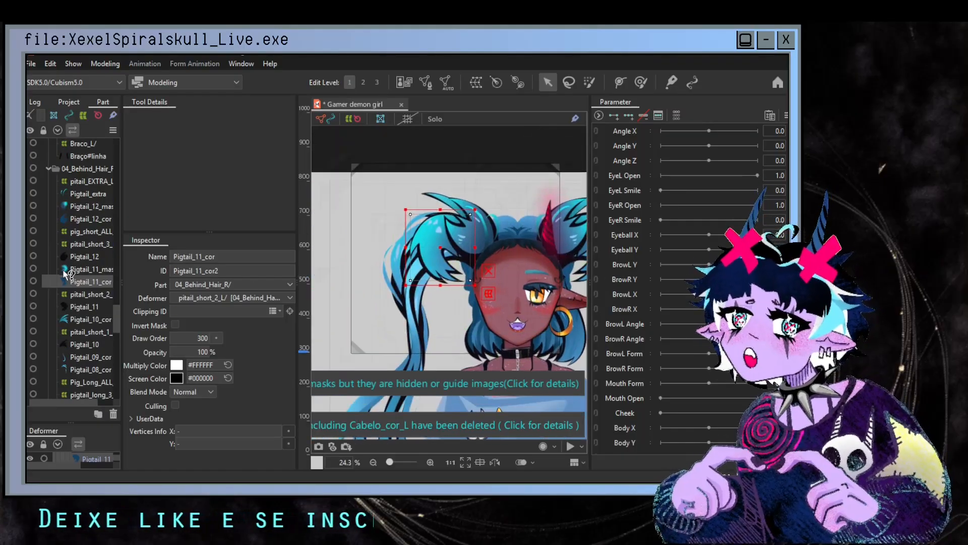
{"action": "left_click_drag", "start_coordinate": [121, 285], "coordinate": [273, 300]}
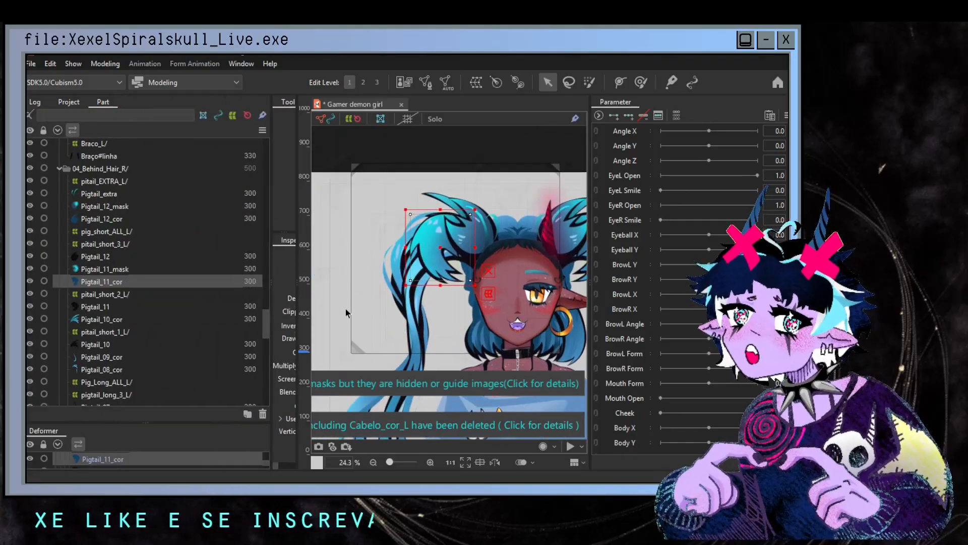
{"action": "left_click", "coordinate": [121, 271], "text": "ctrl"}
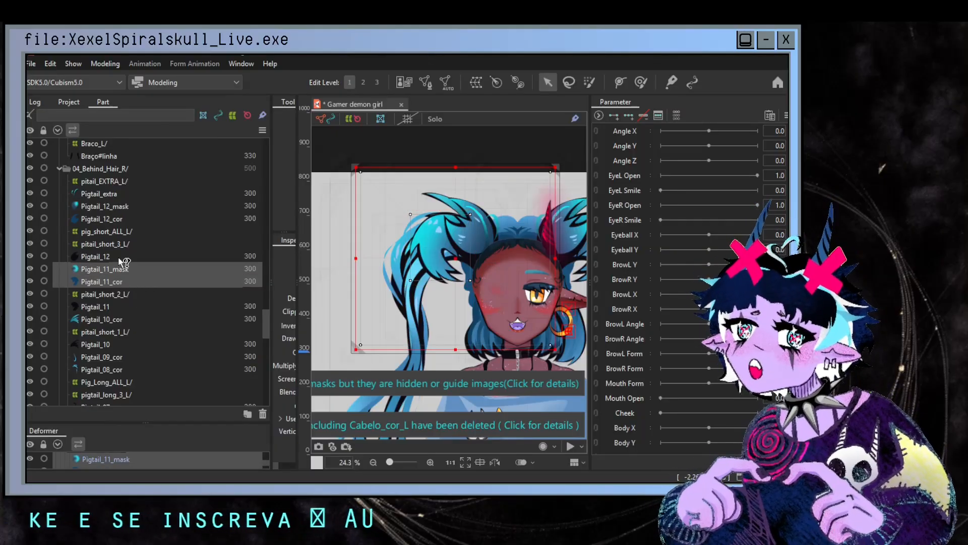
{"action": "left_click", "coordinate": [118, 257], "text": "ctrl"}
{"action": "left_click", "coordinate": [112, 285]}
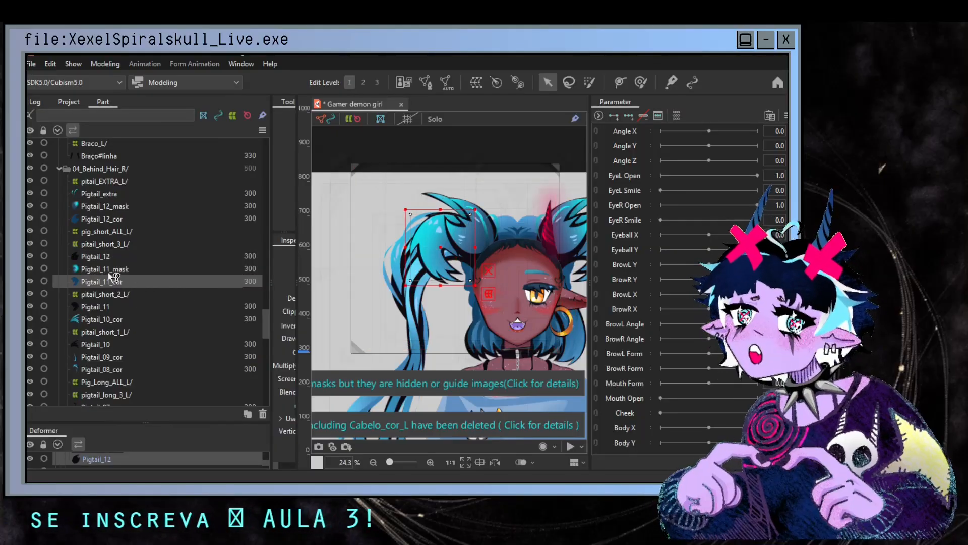
{"action": "left_click", "coordinate": [114, 273], "text": "ctrl"}
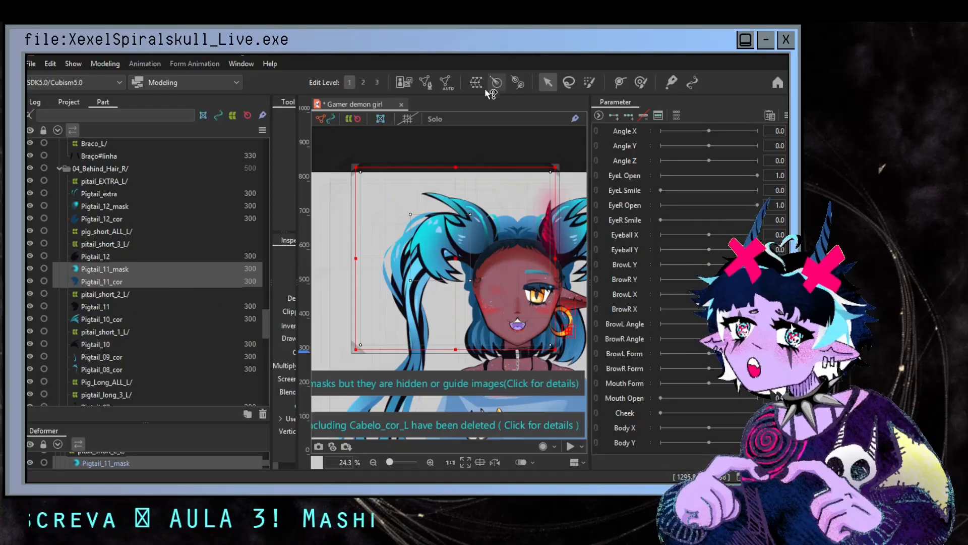
- Open both pigtail art meshes for mesh editing and erase the existing vertices around the short lock
{"action": "left_click", "coordinate": [432, 86]}
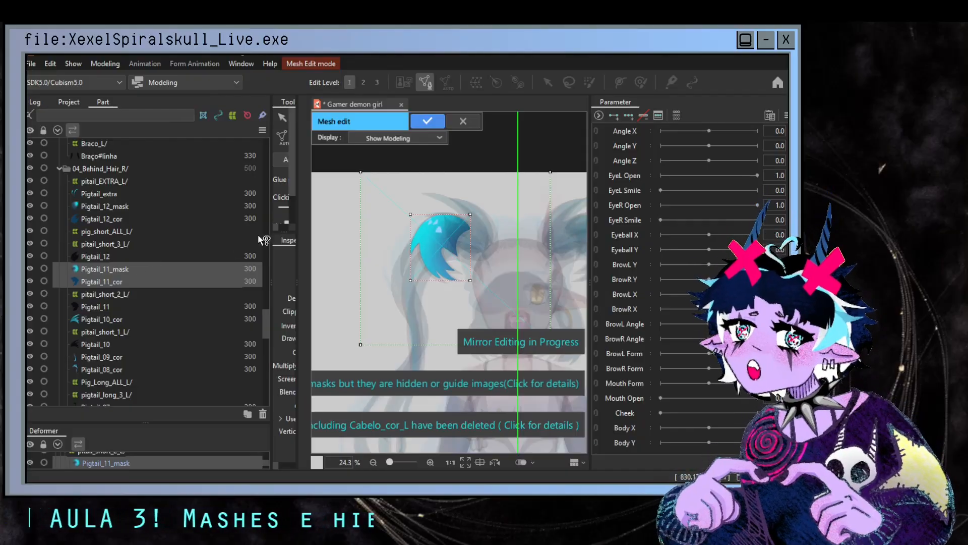
{"action": "left_click_drag", "start_coordinate": [270, 292], "coordinate": [144, 293]}
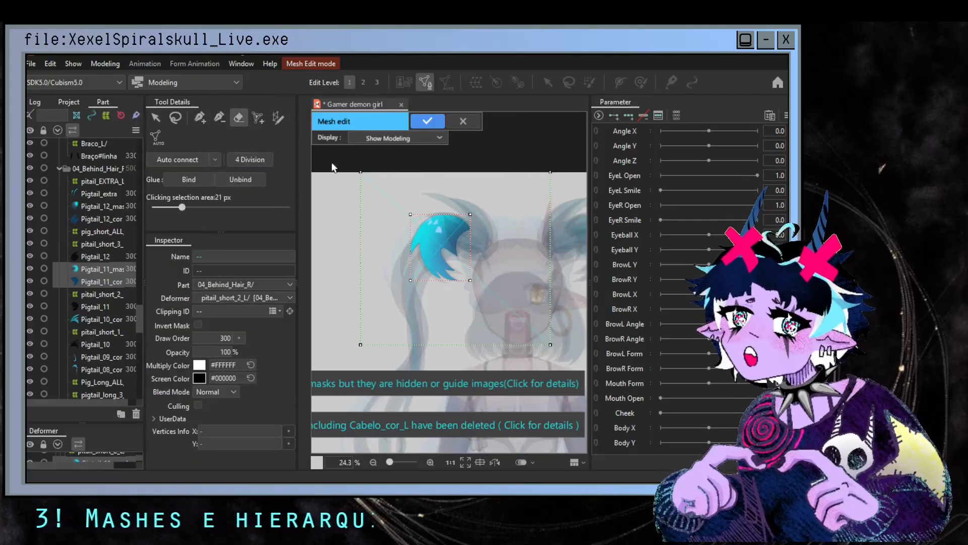
{"action": "mouse_move", "coordinate": [460, 230]}
{"action": "left_mouse_down"}
{"action": "mouse_move", "coordinate": [422, 230]}
{"action": "mouse_move", "coordinate": [428, 237]}
{"action": "mouse_move", "coordinate": [427, 222]}
{"action": "mouse_move", "coordinate": [442, 295]}
{"action": "left_mouse_up"}
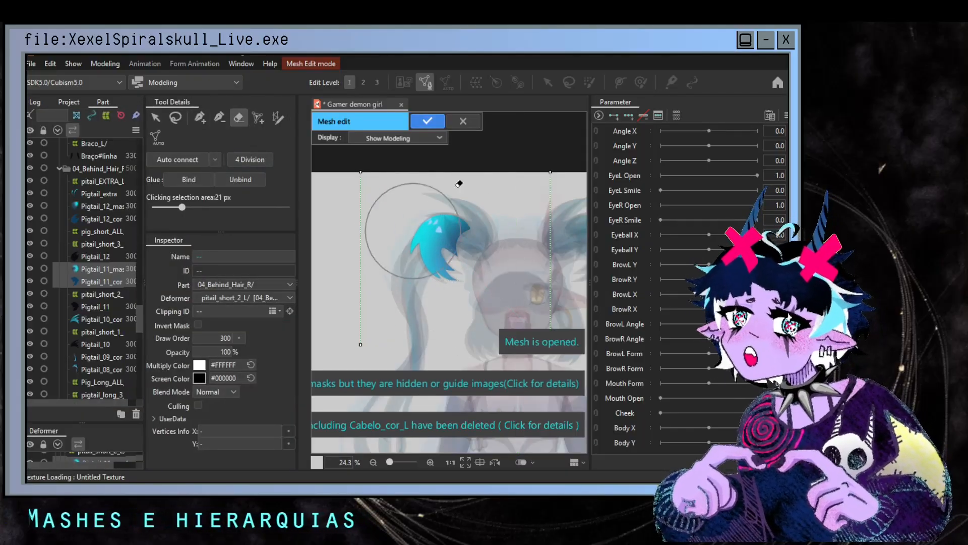
- Add the first vertices of the new mesh row with Mirror Edit on, along the short lock's narrow outer point
{"action": "left_click", "coordinate": [201, 117]}
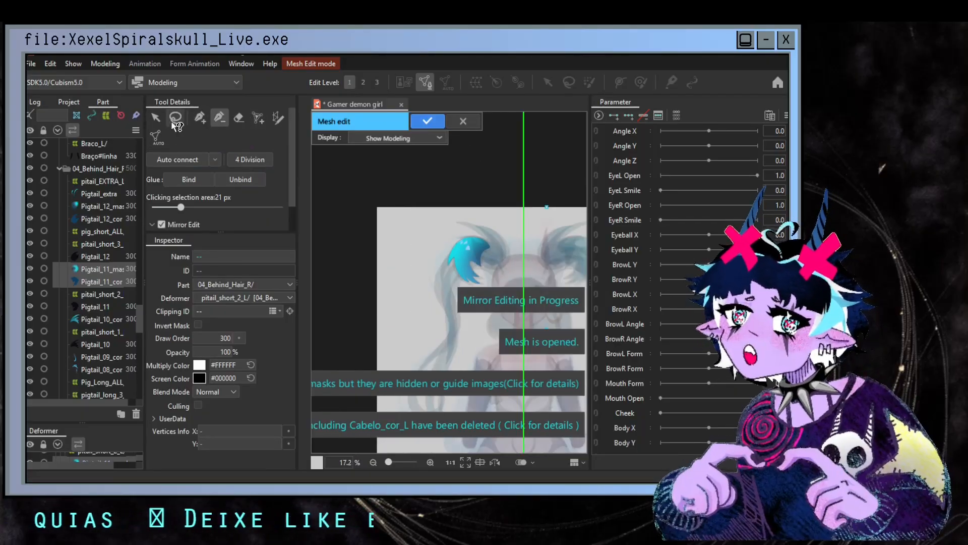
{"action": "scroll", "coordinate": [493, 299], "scroll_direction": "up", "scroll_amount": 2}
{"action": "scroll", "coordinate": [499, 298], "scroll_direction": "up", "scroll_amount": 2}
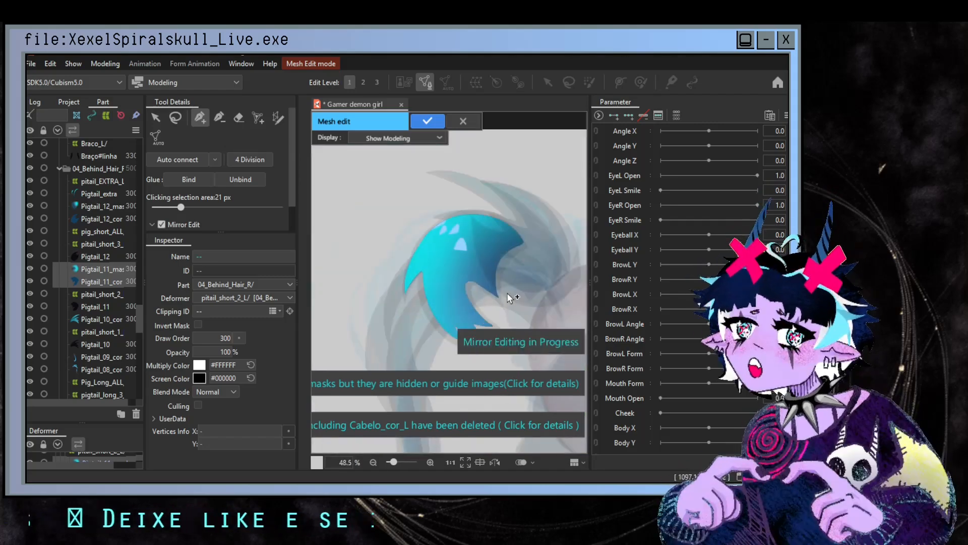
{"action": "left_click_drag", "start_coordinate": [425, 305], "coordinate": [367, 262]}
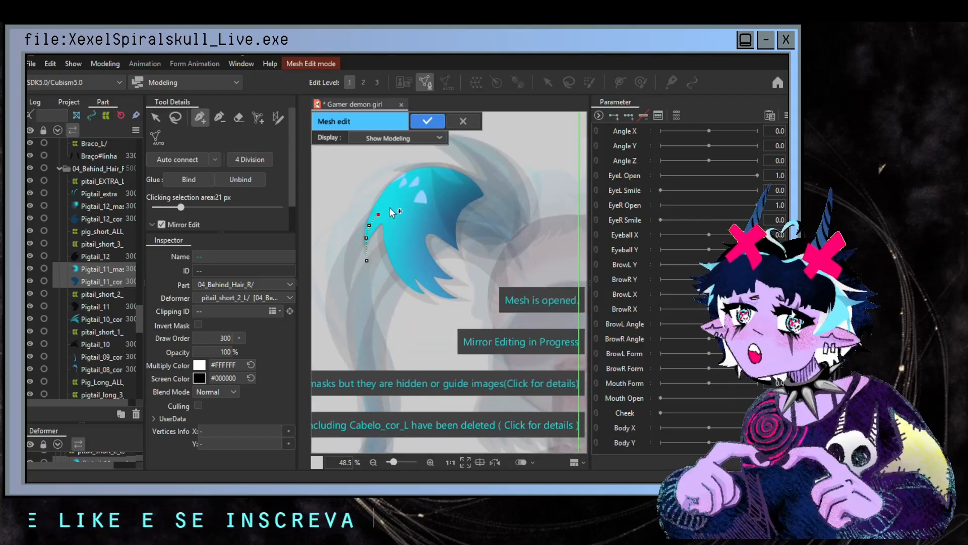
{"action": "left_click_drag", "start_coordinate": [382, 216], "coordinate": [383, 212]}
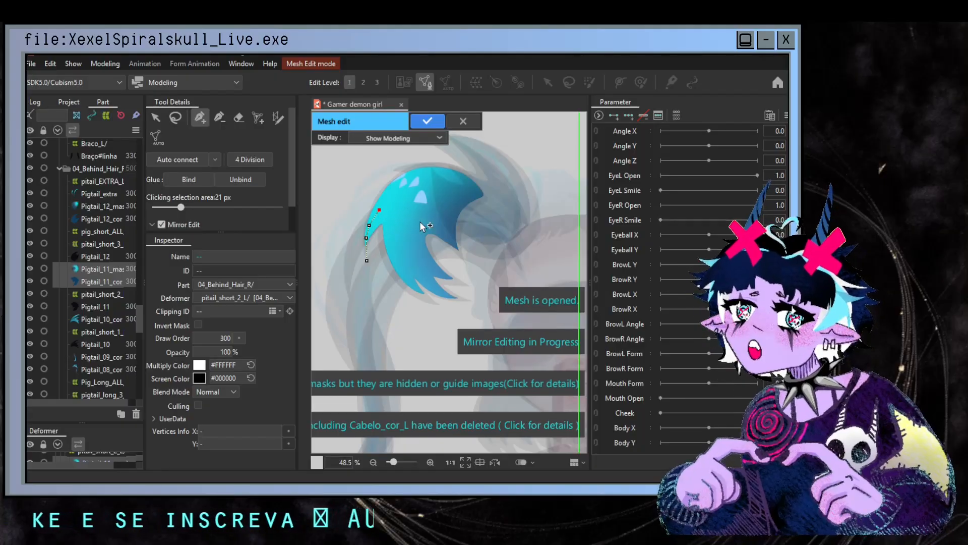
{"action": "scroll", "coordinate": [423, 226], "scroll_direction": "down", "scroll_amount": 2}
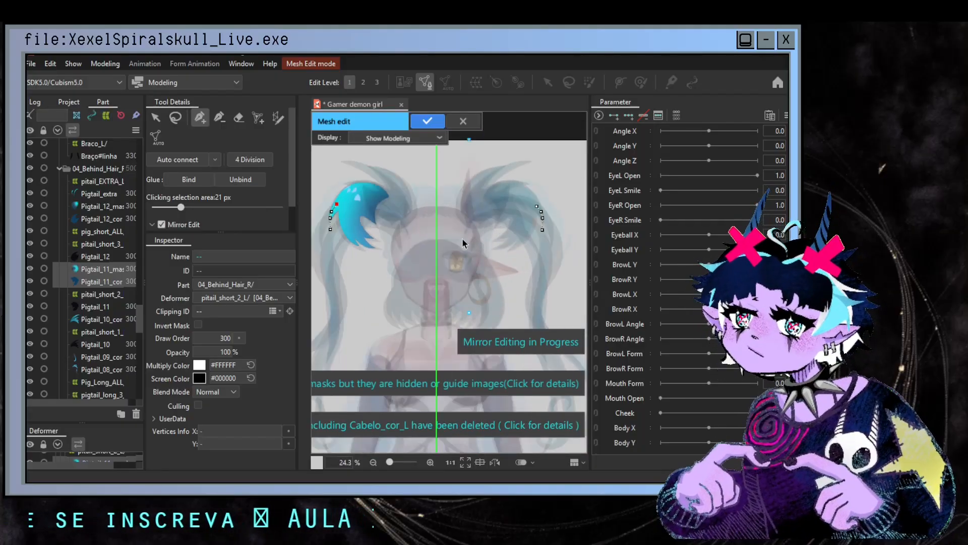
- Erase the mirrored vertices on the opposite pigtail and turn off Mirror Edit
{"action": "left_click", "coordinate": [239, 117]}
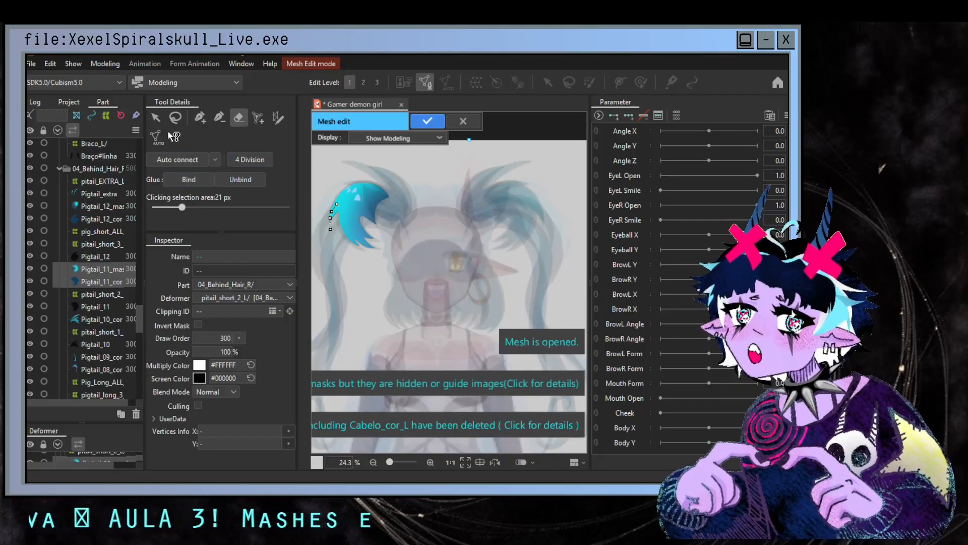
{"action": "left_click", "coordinate": [200, 118]}
{"action": "left_click", "coordinate": [163, 224]}
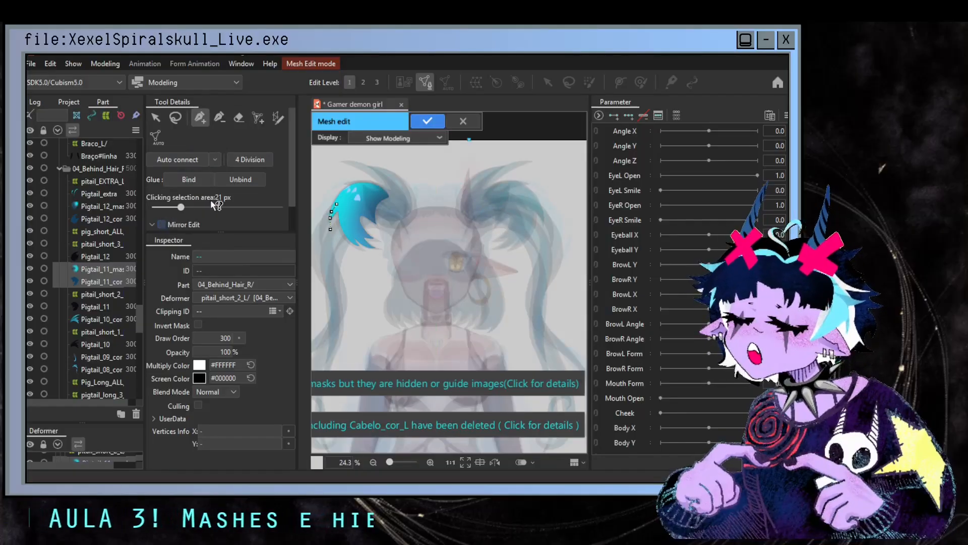
- Extend the vertex row across the middle of the short lock and around the tip nearest the head
{"action": "scroll", "coordinate": [353, 224], "scroll_direction": "up", "scroll_amount": 3}
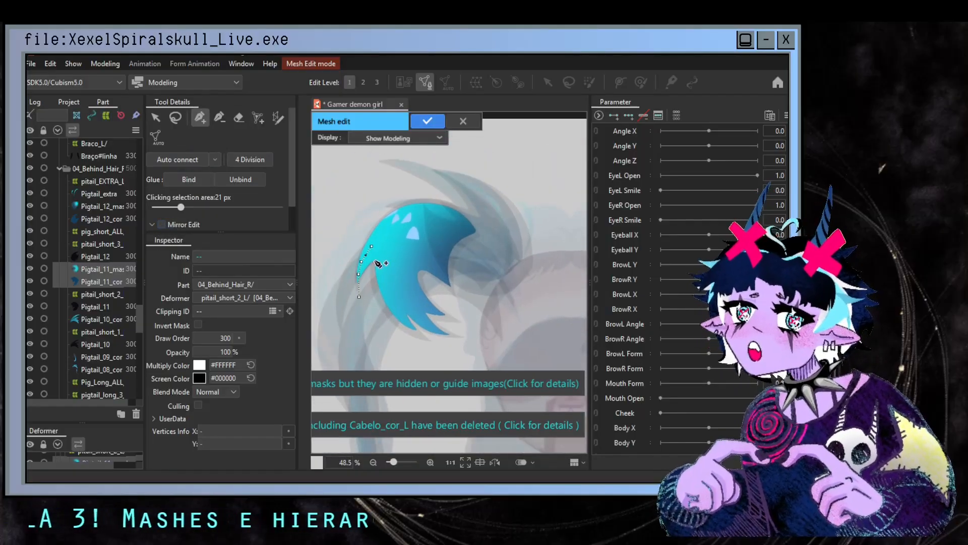
{"action": "left_click", "coordinate": [372, 248]}
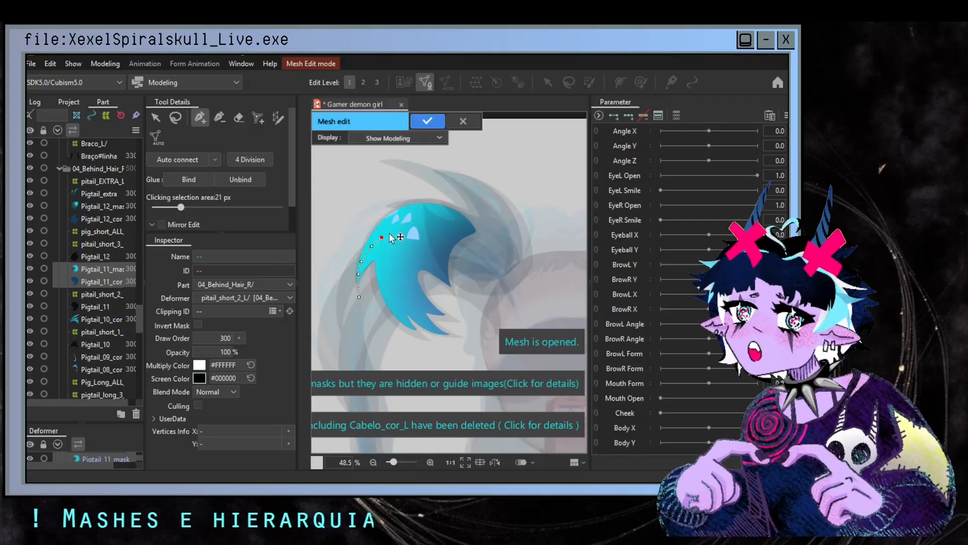
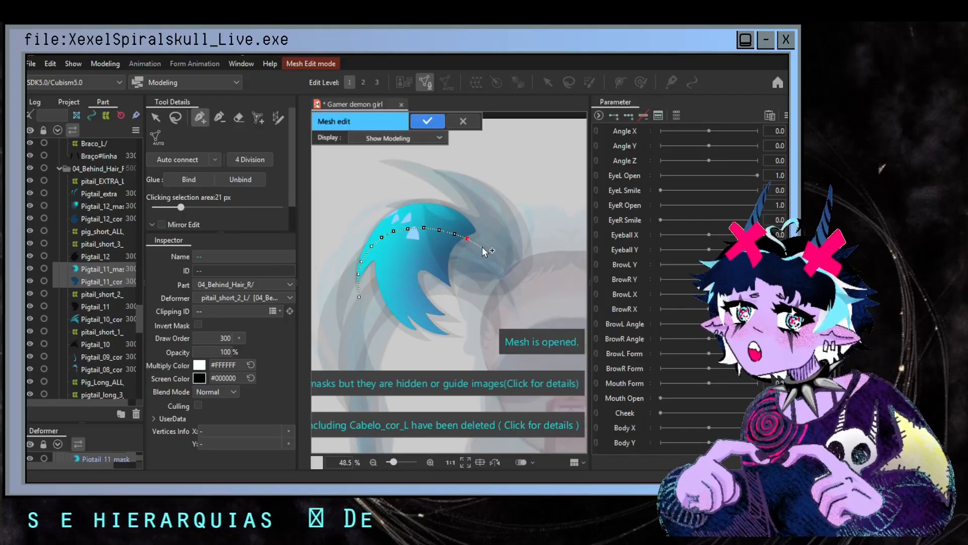
{"action": "scroll", "coordinate": [473, 246], "scroll_direction": "up", "scroll_amount": 3}
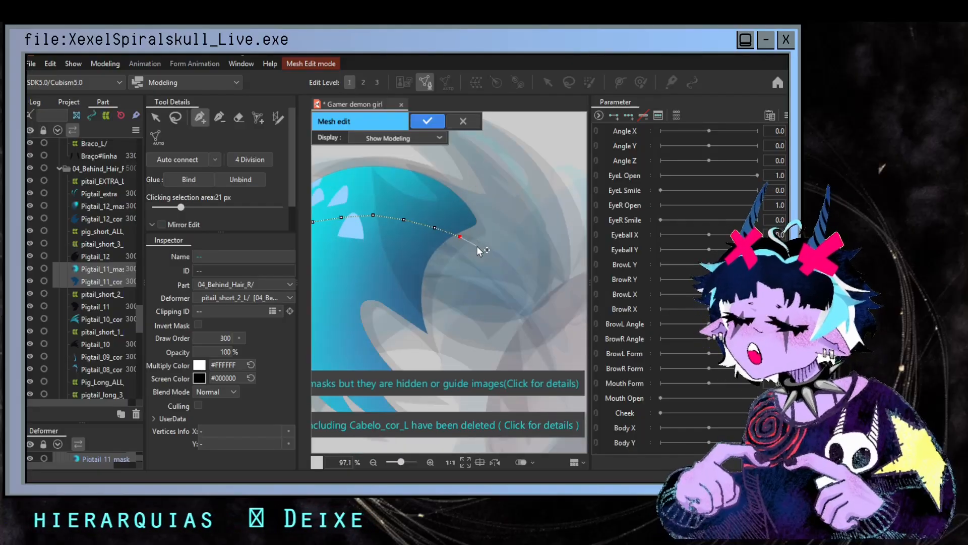
{"action": "left_click", "coordinate": [492, 241]}
{"action": "left_click", "coordinate": [493, 227]}
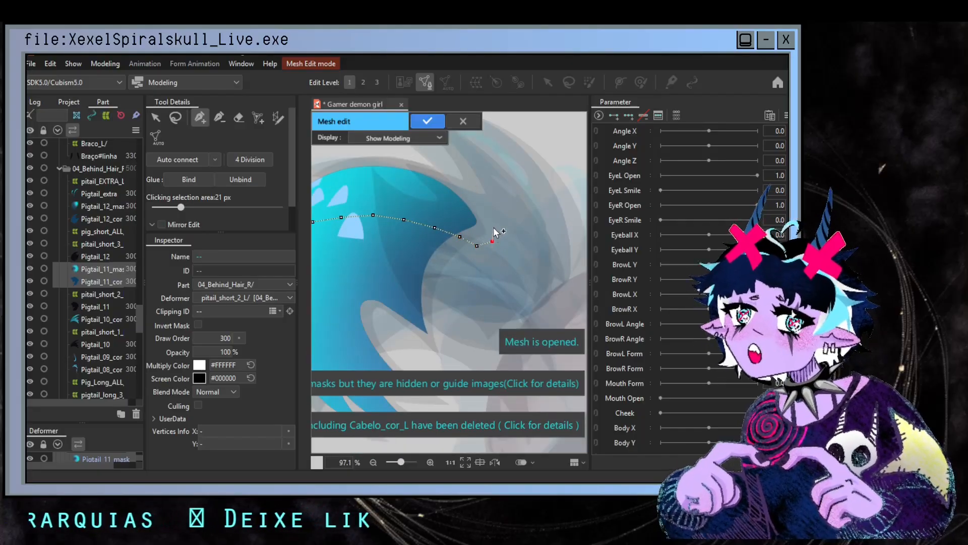
{"action": "left_click", "coordinate": [483, 207]}
{"action": "left_click", "coordinate": [468, 189]}
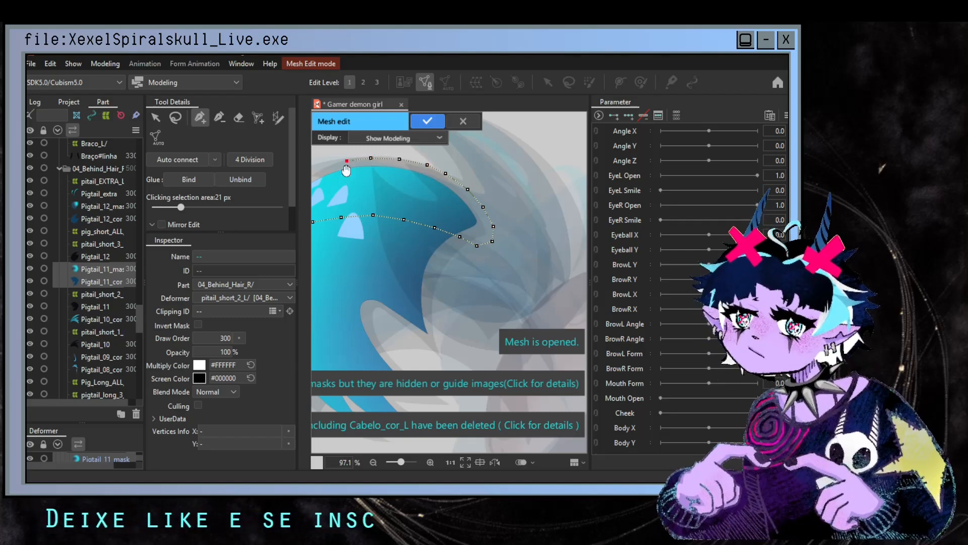
- Place vertices just outside the lock's upper edge, back down to the start of the row at its outer point
{"action": "left_click_drag", "start_coordinate": [347, 170], "coordinate": [438, 167]}
{"action": "left_click", "coordinate": [412, 167]}
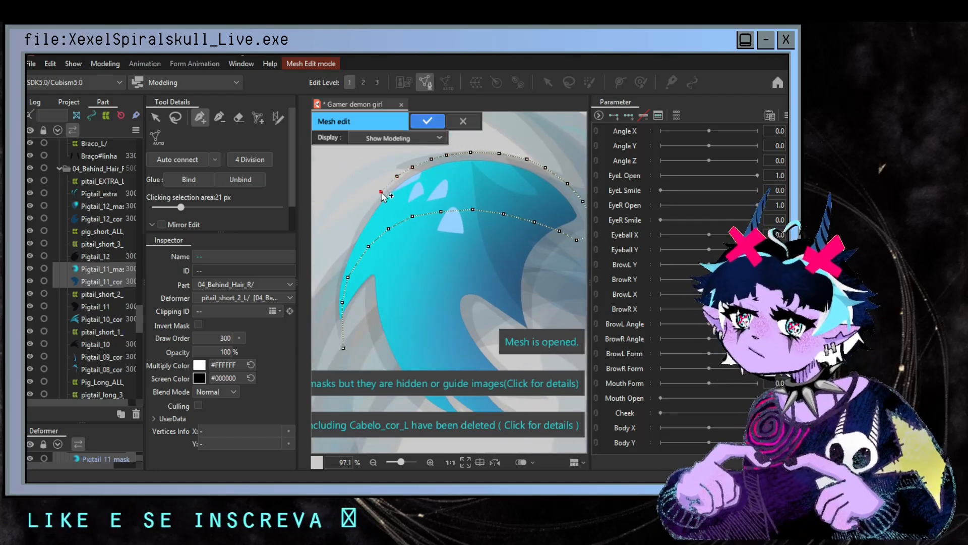
{"action": "left_click", "coordinate": [371, 206]}
{"action": "left_click", "coordinate": [359, 221]}
{"action": "left_click", "coordinate": [352, 239]}
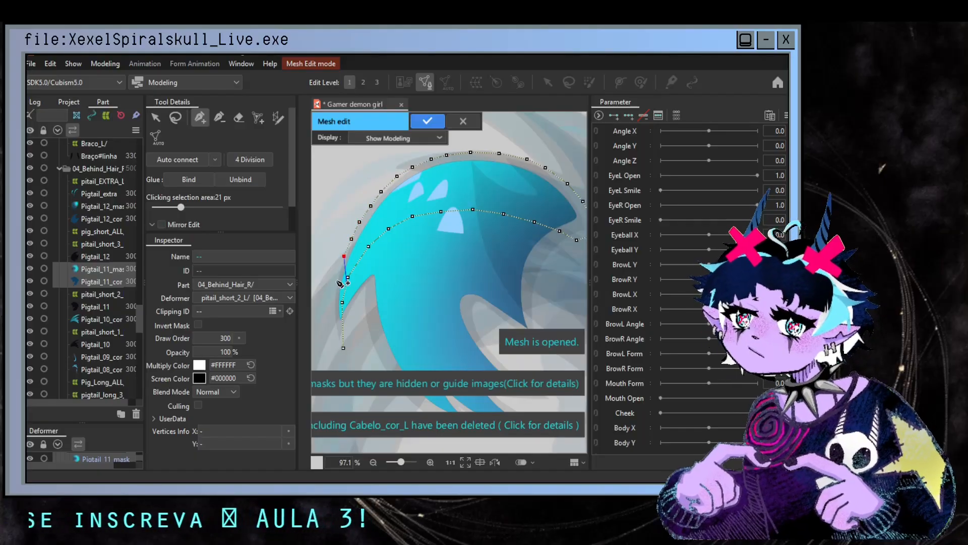
{"action": "scroll", "coordinate": [340, 283], "scroll_direction": "up", "scroll_amount": 4}
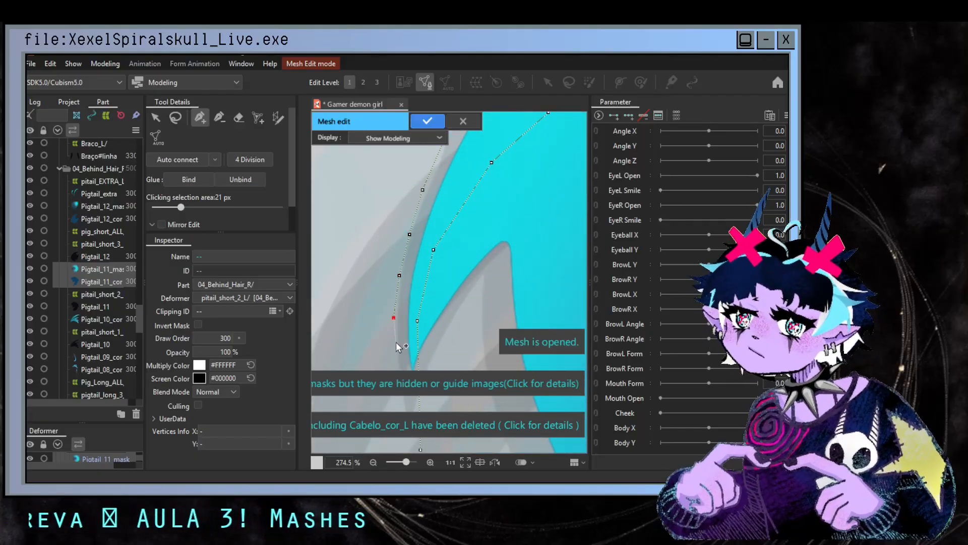
{"action": "left_click", "coordinate": [395, 342]}
{"action": "left_click_drag", "start_coordinate": [395, 341], "coordinate": [371, 267]}
{"action": "scroll", "coordinate": [431, 274], "scroll_direction": "down", "scroll_amount": 4}
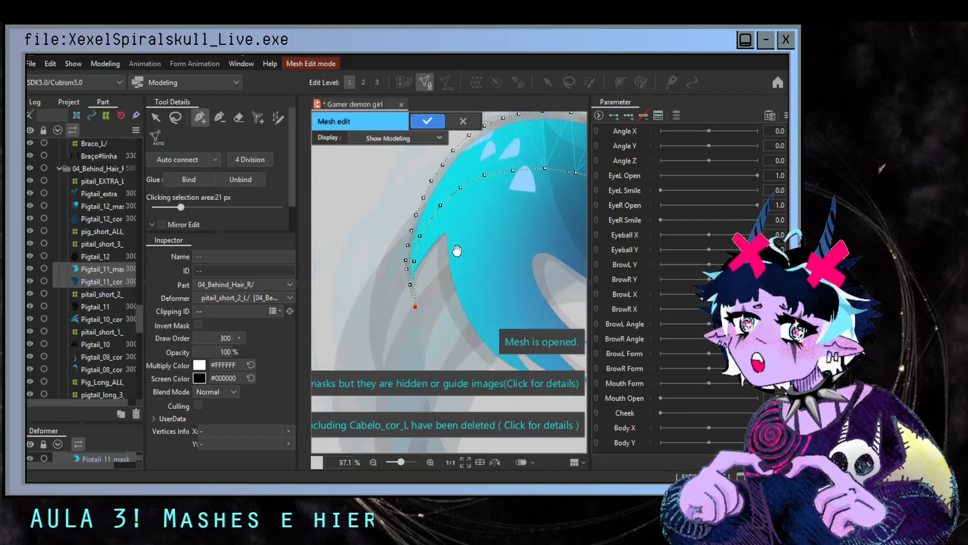
- Add vertices from the outer point into the notch beneath it and onto the lock's lower outer edge
{"action": "left_click_drag", "start_coordinate": [535, 322], "coordinate": [397, 225]}
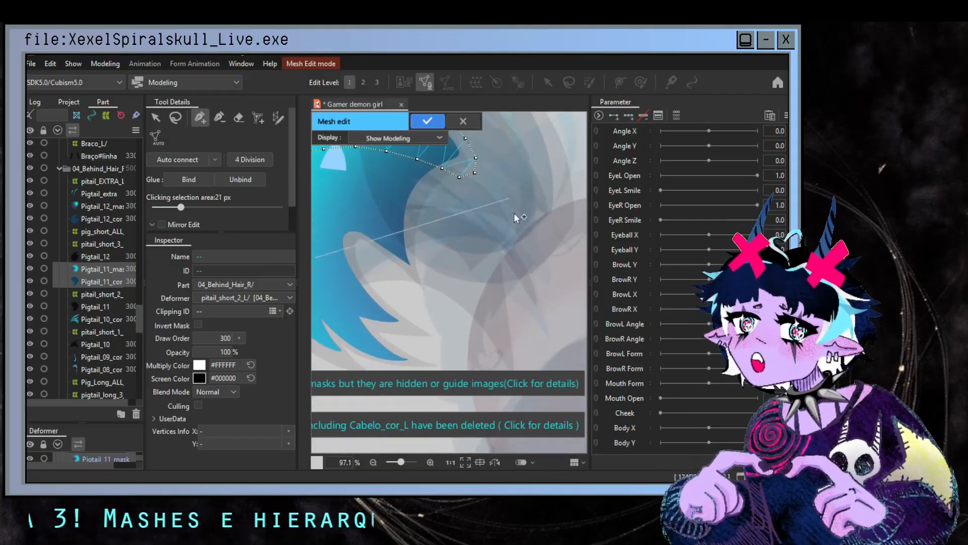
{"action": "left_click_drag", "start_coordinate": [419, 259], "coordinate": [610, 281]}
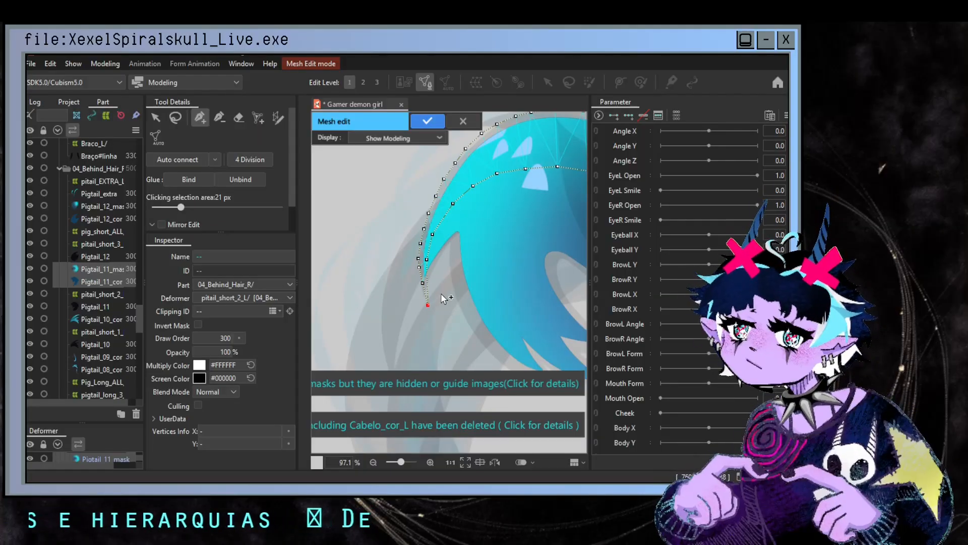
{"action": "left_click", "coordinate": [428, 272]}
{"action": "left_click", "coordinate": [440, 244]}
{"action": "left_click", "coordinate": [456, 219]}
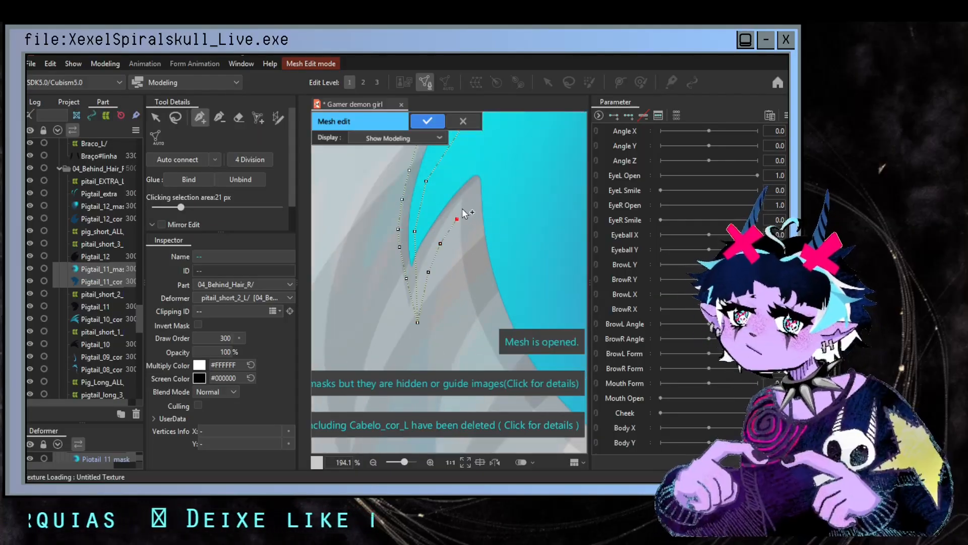
{"action": "left_click", "coordinate": [470, 200]}
{"action": "left_click", "coordinate": [476, 242]}
{"action": "left_click", "coordinate": [482, 267]}
{"action": "left_click", "coordinate": [489, 289]}
- Extend the vertex row down the lock's outer edge, just outside the art, to beyond the first lower tip
{"action": "left_click_drag", "start_coordinate": [496, 303], "coordinate": [423, 214]}
{"action": "left_click", "coordinate": [440, 258]}
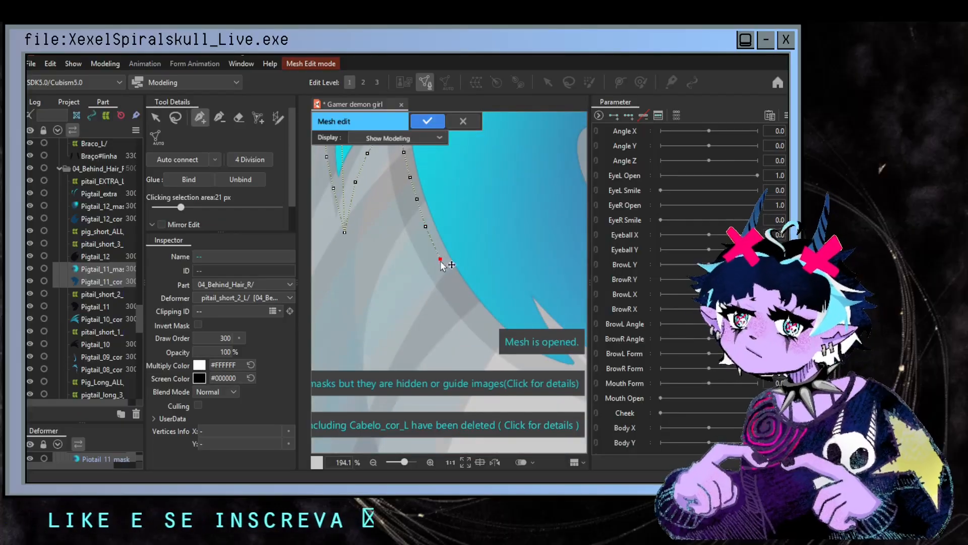
{"action": "left_click_drag", "start_coordinate": [482, 324], "coordinate": [404, 262]}
{"action": "left_click", "coordinate": [427, 283]}
{"action": "left_click", "coordinate": [452, 301]}
{"action": "left_click", "coordinate": [483, 314]}
{"action": "left_click", "coordinate": [513, 323]}
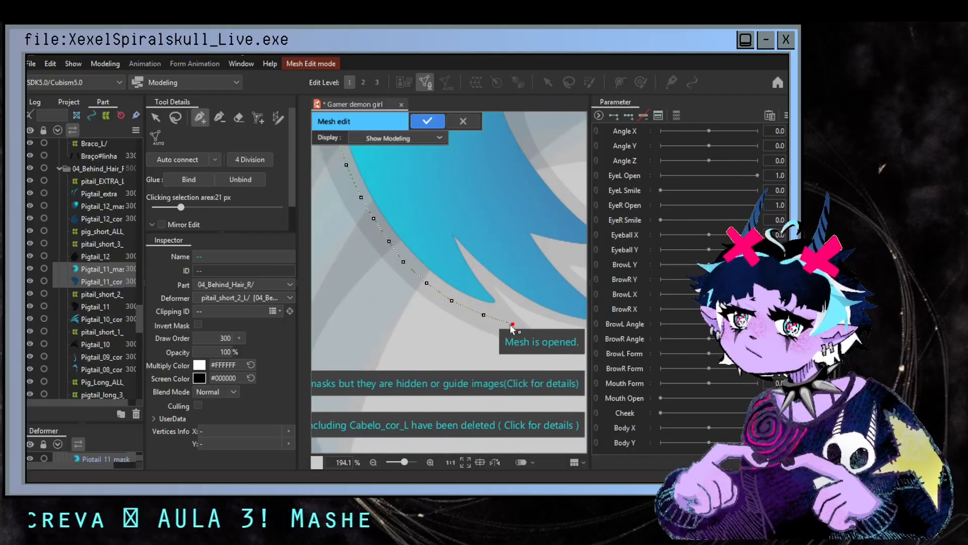
- Turn the vertex row back at the first lower tip and run it up just inside the lock's outer edge
{"action": "left_click", "coordinate": [500, 295]}
{"action": "key", "text": "ctrl+z"}
{"action": "left_click", "coordinate": [513, 323]}
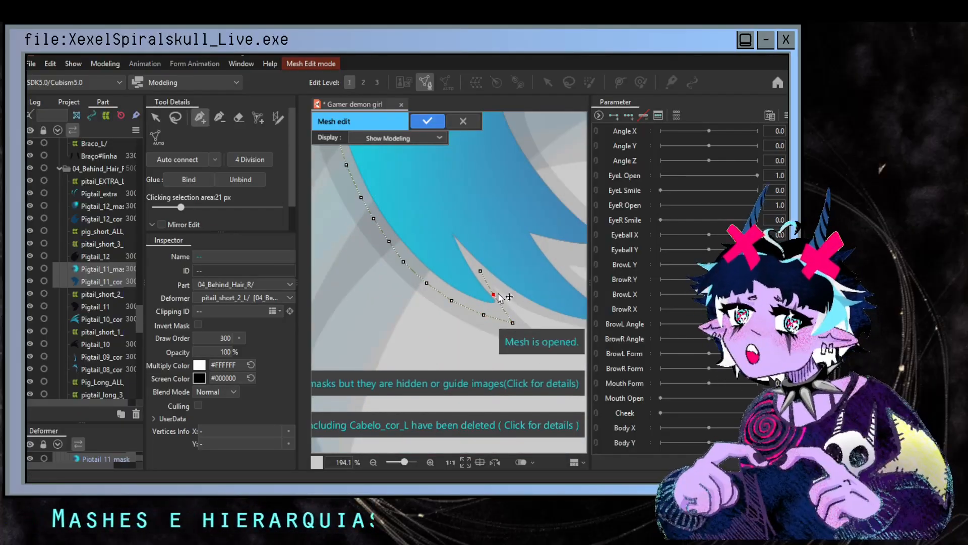
{"action": "left_click", "coordinate": [488, 297]}
{"action": "left_click", "coordinate": [461, 272]}
{"action": "left_click_drag", "start_coordinate": [461, 272], "coordinate": [474, 284]}
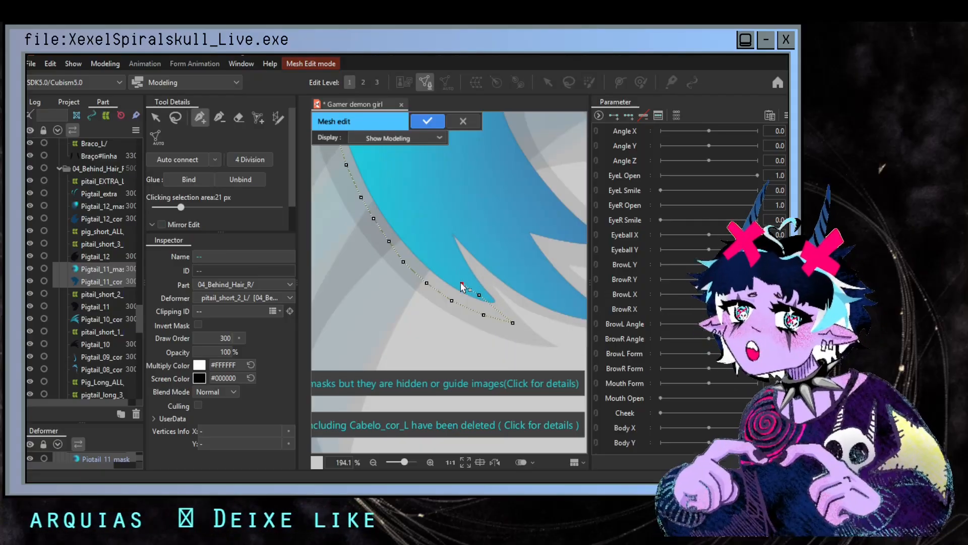
{"action": "left_click", "coordinate": [446, 269]}
{"action": "left_click", "coordinate": [435, 255]}
{"action": "left_click", "coordinate": [421, 240]}
{"action": "left_click", "coordinate": [405, 222]}
{"action": "left_click", "coordinate": [376, 174]}
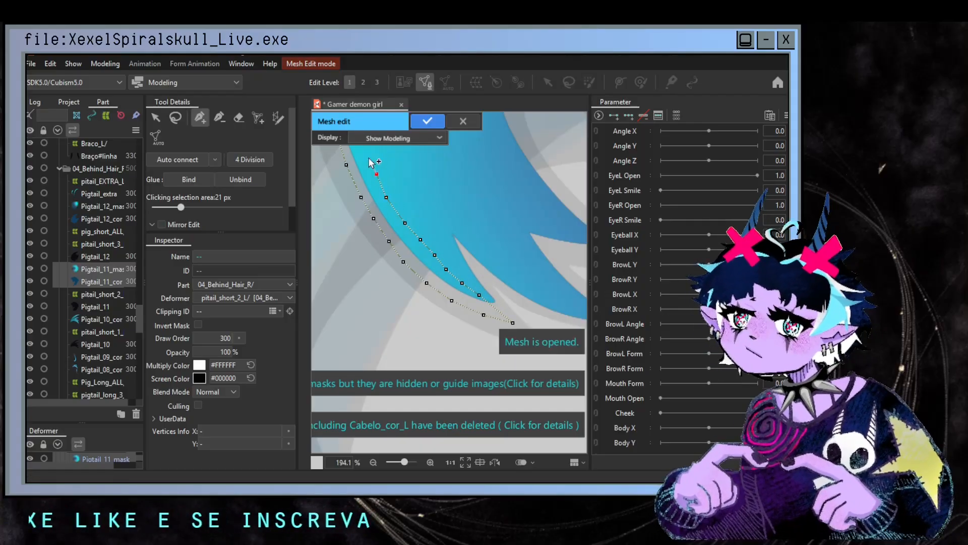
- Continue the inner vertex row upward past the short lock's notch to the existing row across the upper part of the lock
{"action": "left_click_drag", "start_coordinate": [372, 161], "coordinate": [392, 296]}
{"action": "left_click", "coordinate": [383, 278]}
{"action": "left_click", "coordinate": [377, 256]}
{"action": "left_click", "coordinate": [375, 232]}
{"action": "left_click", "coordinate": [370, 203]}
{"action": "left_click", "coordinate": [366, 186]}
{"action": "left_click", "coordinate": [364, 168]}
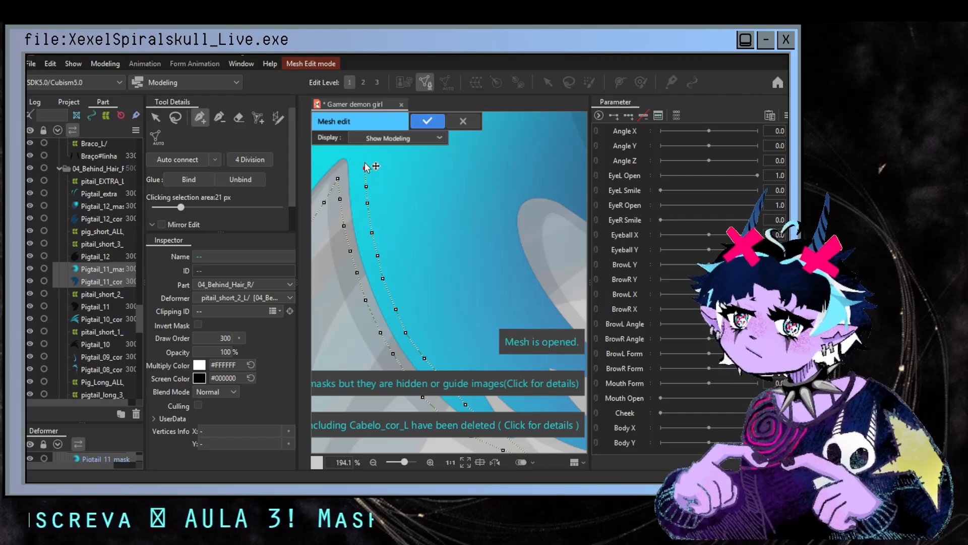
{"action": "left_click_drag", "start_coordinate": [364, 168], "coordinate": [396, 258]}
{"action": "left_click", "coordinate": [395, 230]}
{"action": "left_click", "coordinate": [397, 210]}
{"action": "left_click", "coordinate": [400, 191]}
{"action": "left_click", "coordinate": [412, 171]}
- Add vertices from the first lower tip through the notch and along the second spike's underside to just past its tip
{"action": "left_click_drag", "start_coordinate": [411, 171], "coordinate": [438, 298]}
{"action": "scroll", "coordinate": [416, 207], "scroll_direction": "down", "scroll_amount": 3}
{"action": "scroll", "coordinate": [494, 391], "scroll_direction": "up", "scroll_amount": 3}
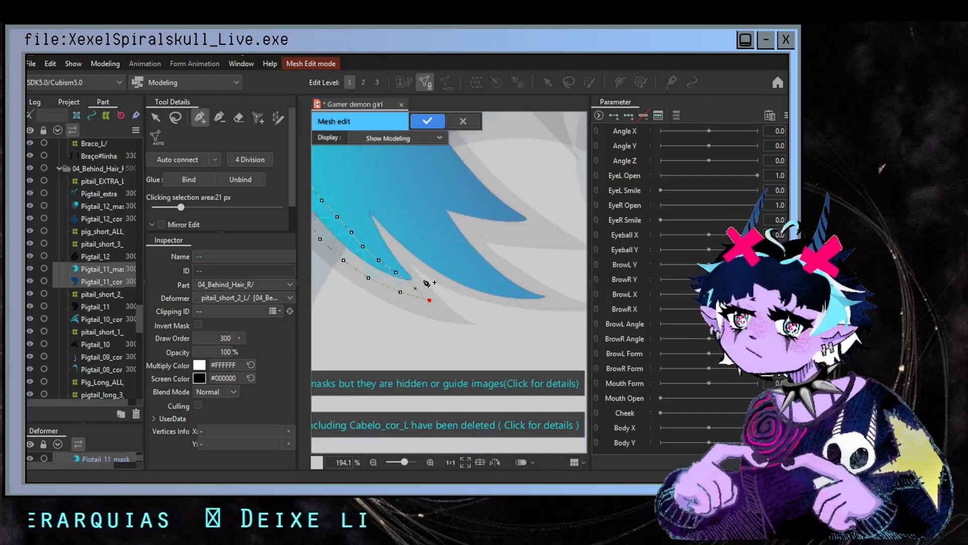
{"action": "scroll", "coordinate": [426, 284], "scroll_direction": "up", "scroll_amount": 4}
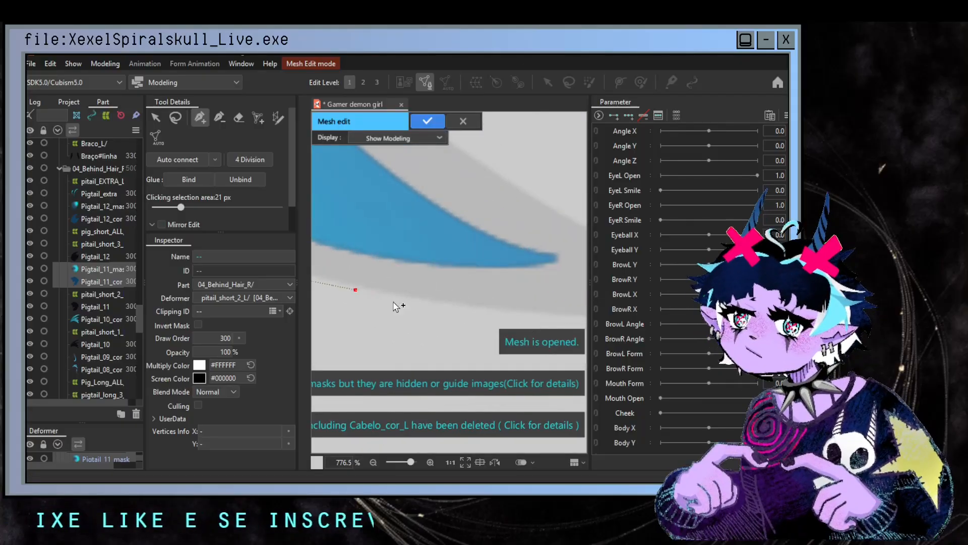
{"action": "scroll", "coordinate": [557, 296], "scroll_direction": "down", "scroll_amount": 6}
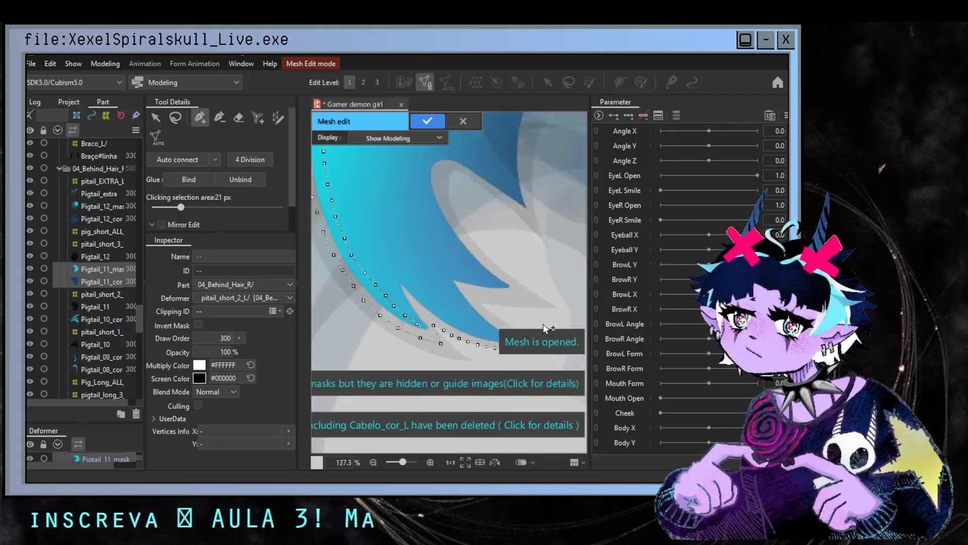
{"action": "scroll", "coordinate": [460, 264], "scroll_direction": "up", "scroll_amount": 4}
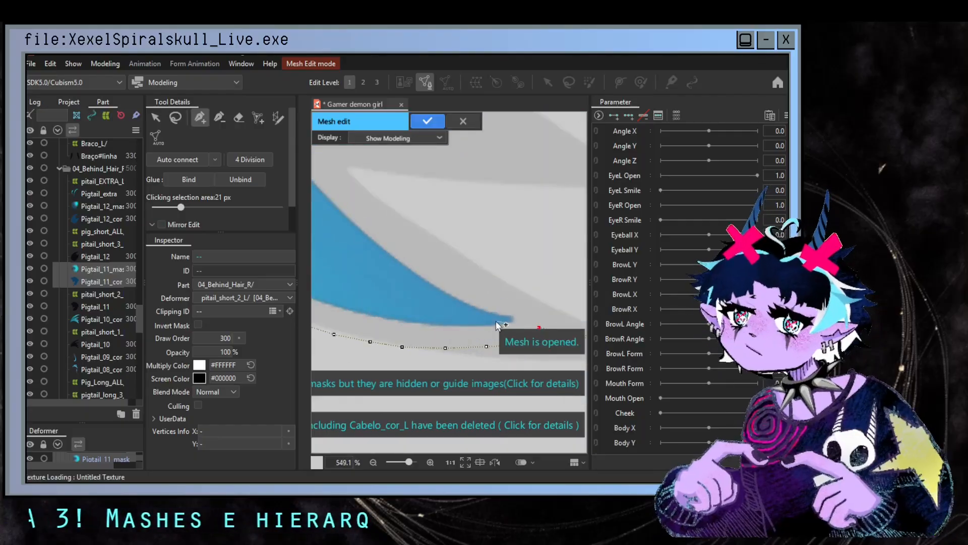
- Place a row of vertices from the second spike's tip back through the middle of the spike
{"action": "left_click", "coordinate": [496, 321]}
{"action": "left_click", "coordinate": [409, 297]}
{"action": "left_click", "coordinate": [373, 284]}
{"action": "left_click", "coordinate": [341, 269]}
{"action": "left_click_drag", "start_coordinate": [341, 269], "coordinate": [448, 338]}
{"action": "left_click", "coordinate": [419, 323]}
{"action": "left_click", "coordinate": [379, 304]}
{"action": "left_click", "coordinate": [357, 291]}
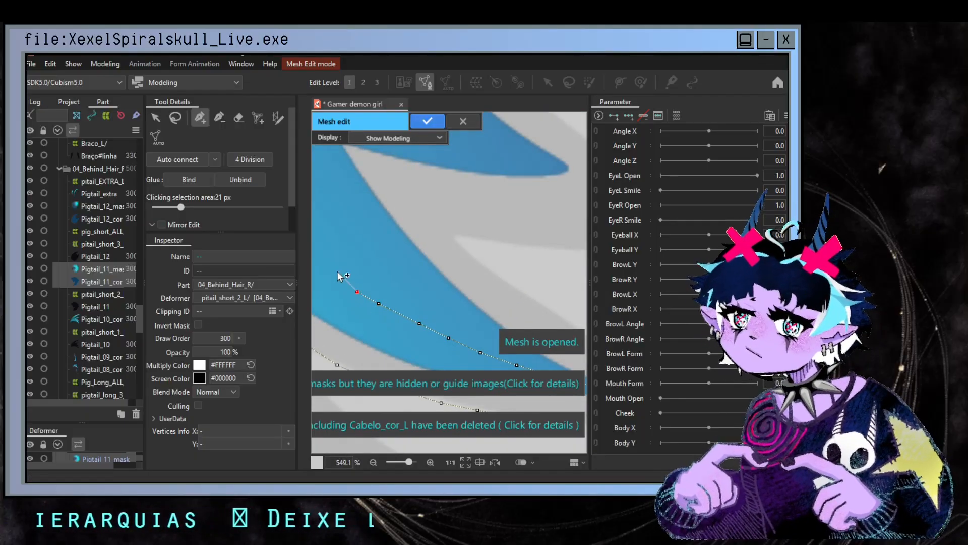
- Extend the second spike's middle row up through the body of the lock to the existing upper row
{"action": "scroll", "coordinate": [339, 275], "scroll_direction": "down", "scroll_amount": 3}
{"action": "left_click", "coordinate": [456, 285]}
{"action": "left_click", "coordinate": [417, 249]}
{"action": "left_click", "coordinate": [397, 228]}
{"action": "scroll", "coordinate": [425, 282], "scroll_direction": "down", "scroll_amount": 2}
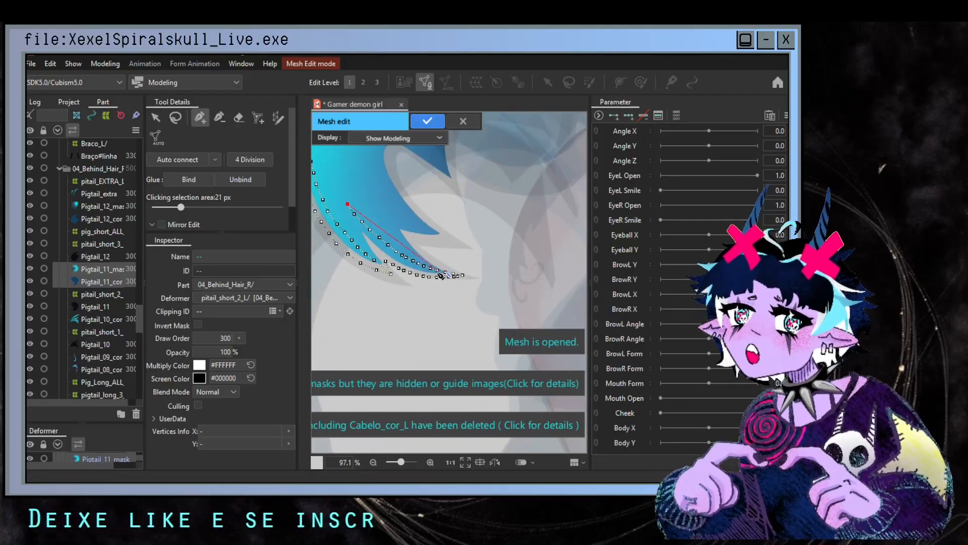
{"action": "scroll", "coordinate": [441, 275], "scroll_direction": "up", "scroll_amount": 2}
{"action": "left_click", "coordinate": [399, 232]}
{"action": "scroll", "coordinate": [408, 258], "scroll_direction": "down", "scroll_amount": 4}
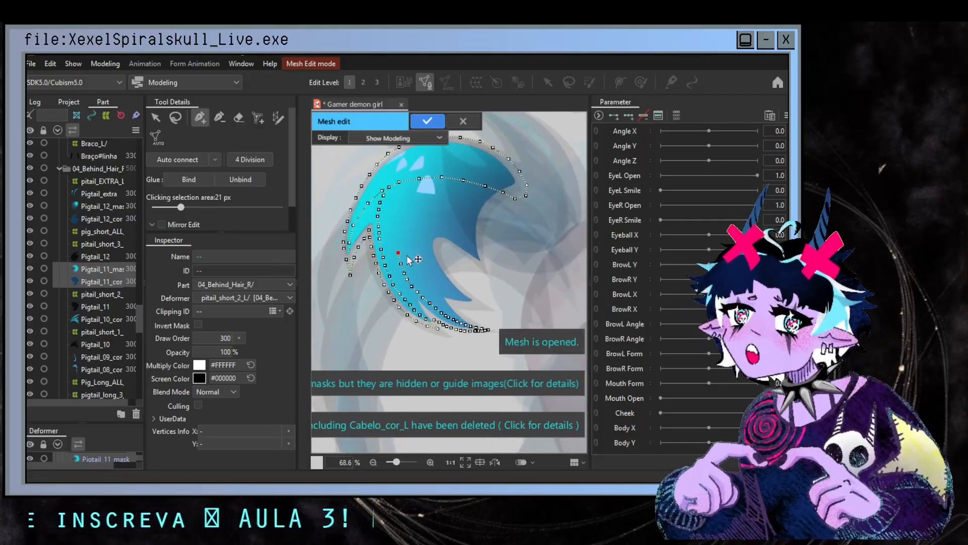
{"action": "scroll", "coordinate": [414, 262], "scroll_direction": "down", "scroll_amount": 1}
{"action": "scroll", "coordinate": [416, 273], "scroll_direction": "up", "scroll_amount": 2}
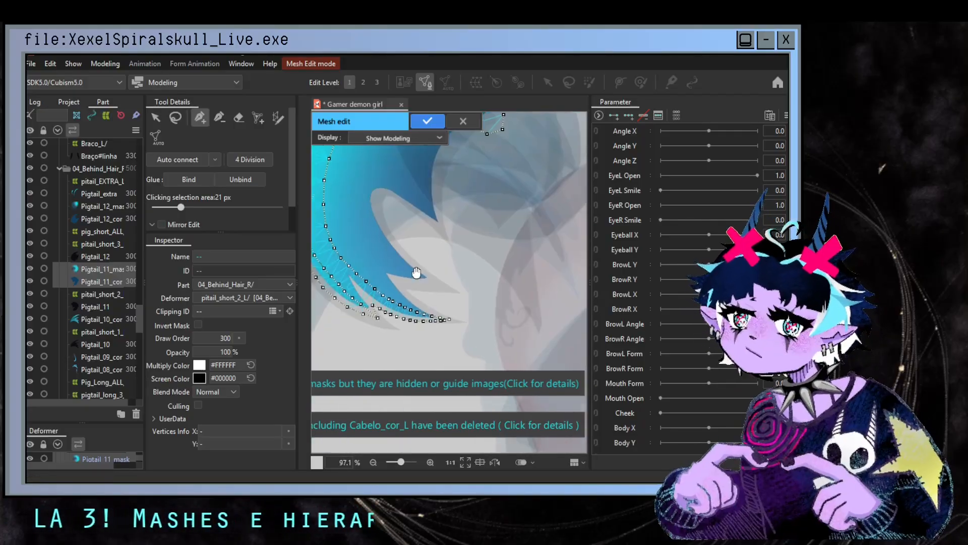
- Outline the second spike's upper edge into the notch and continue along the third spike's underside to just past its tip
{"action": "scroll", "coordinate": [438, 317], "scroll_direction": "up", "scroll_amount": 4}
{"action": "left_click", "coordinate": [432, 317]}
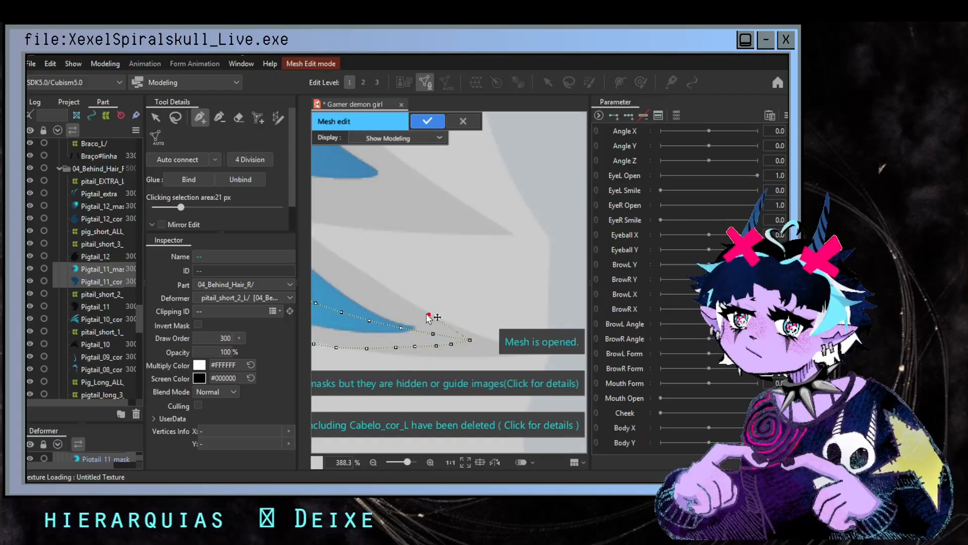
{"action": "scroll", "coordinate": [432, 318], "scroll_direction": "up", "scroll_amount": 4}
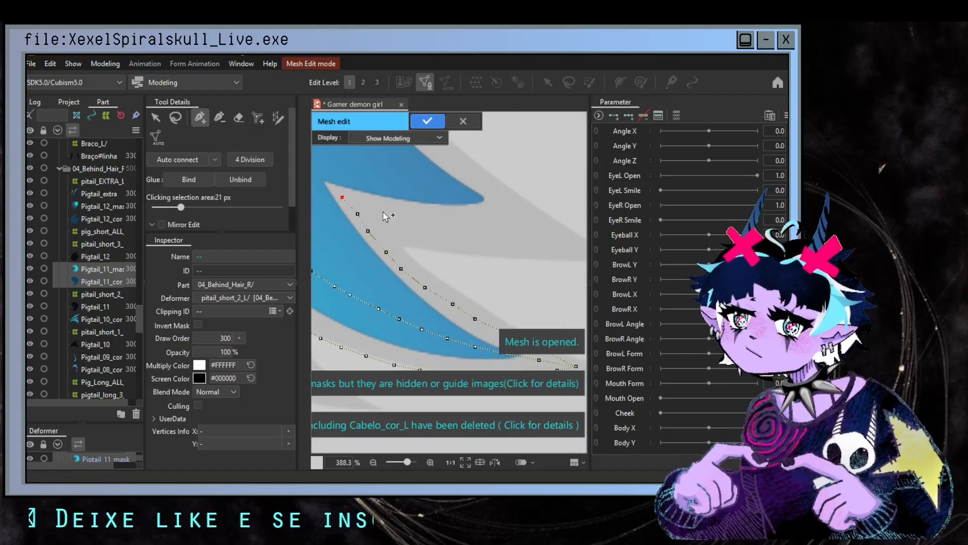
{"action": "left_click_drag", "start_coordinate": [383, 211], "coordinate": [435, 211]}
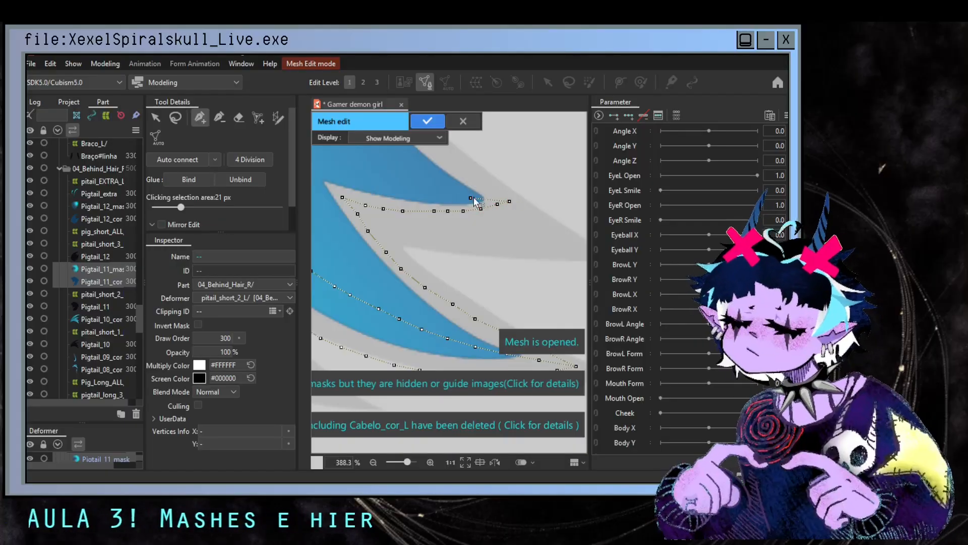
- Run a vertex row from the third spike's tip through its middle and up the lock to the existing upper row
{"action": "scroll", "coordinate": [474, 202], "scroll_direction": "down", "scroll_amount": 4}
{"action": "left_click_drag", "start_coordinate": [385, 212], "coordinate": [413, 278]}
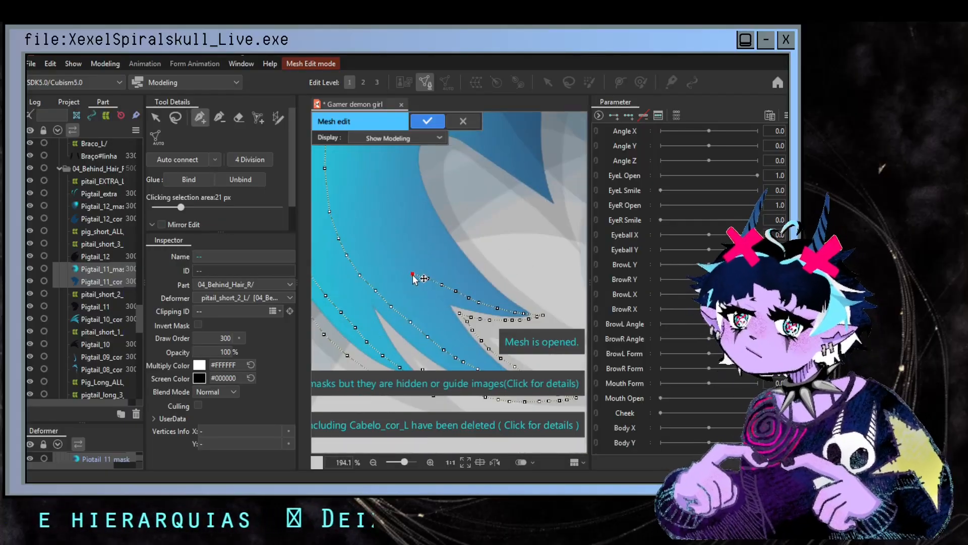
{"action": "scroll", "coordinate": [411, 242], "scroll_direction": "down", "scroll_amount": 4}
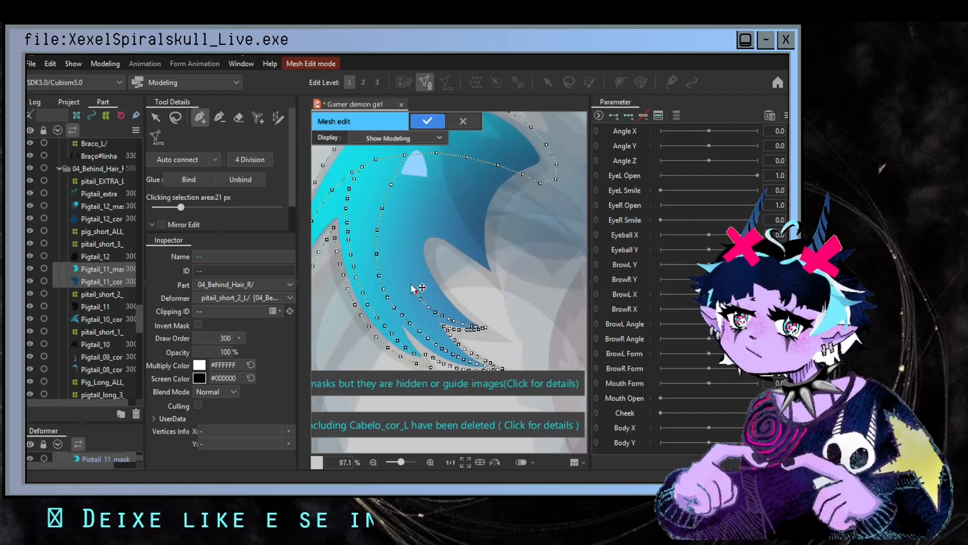
{"action": "scroll", "coordinate": [411, 281], "scroll_direction": "up", "scroll_amount": 1}
{"action": "scroll", "coordinate": [415, 278], "scroll_direction": "up", "scroll_amount": 1}
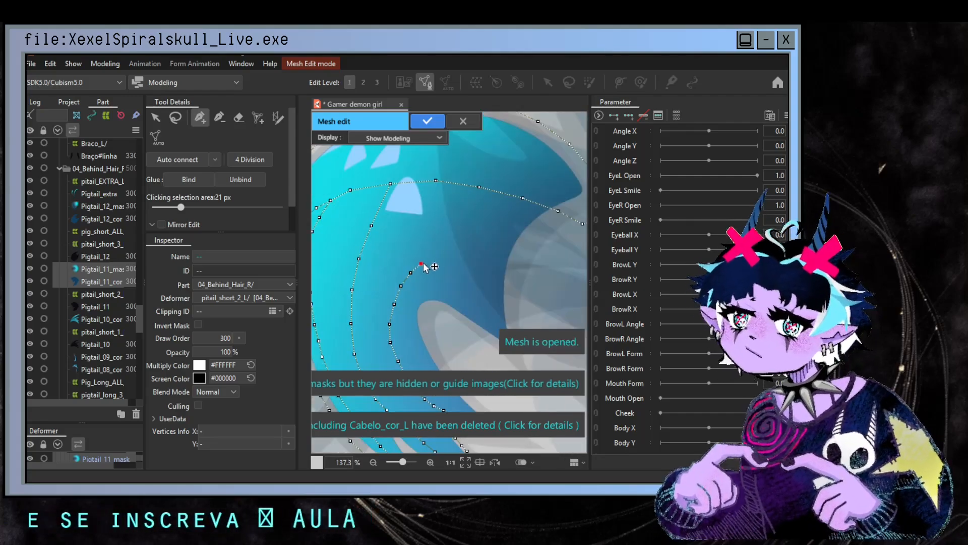
{"action": "scroll", "coordinate": [477, 206], "scroll_direction": "down", "scroll_amount": 4}
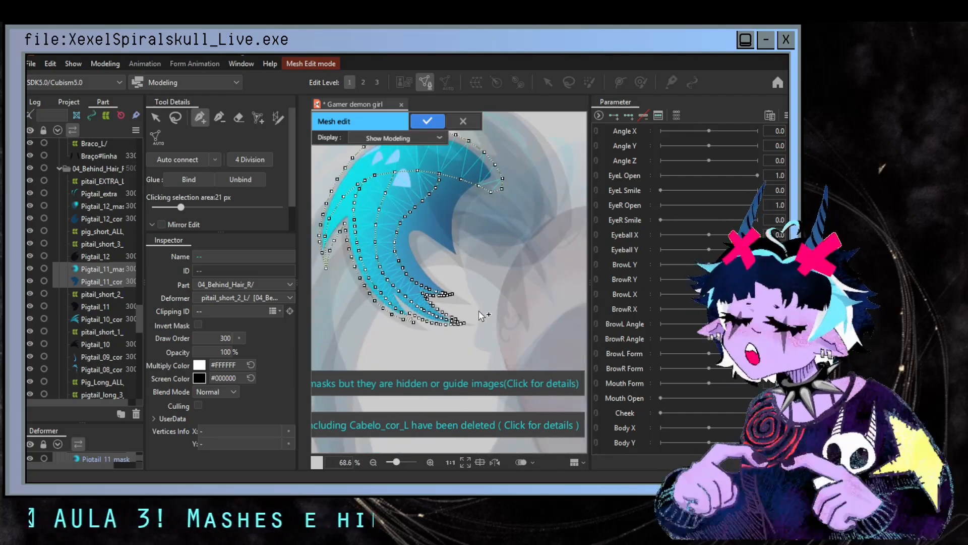
- Place vertices just outside the third spike's upper edge and around the rounded notch above it
{"action": "scroll", "coordinate": [484, 308], "scroll_direction": "up", "scroll_amount": 4}
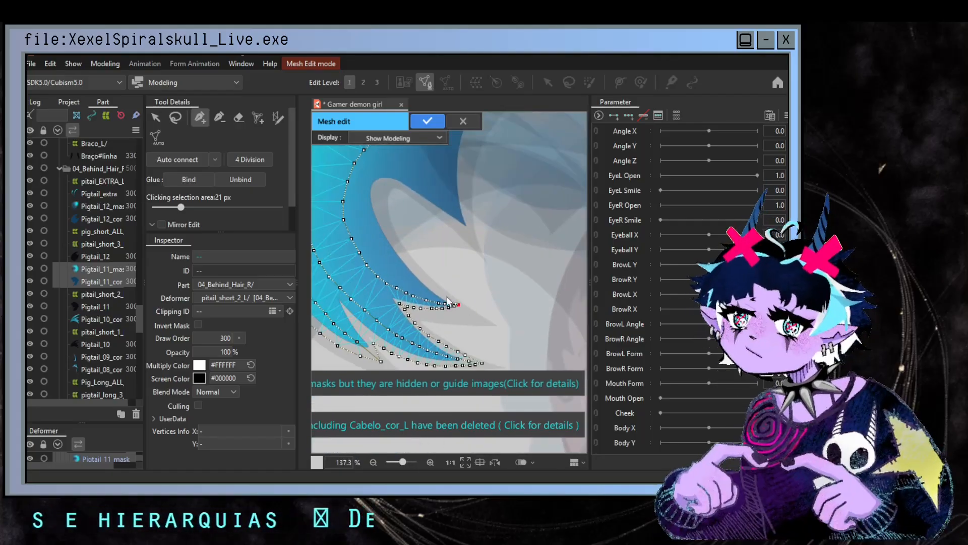
{"action": "scroll", "coordinate": [444, 298], "scroll_direction": "up", "scroll_amount": 2}
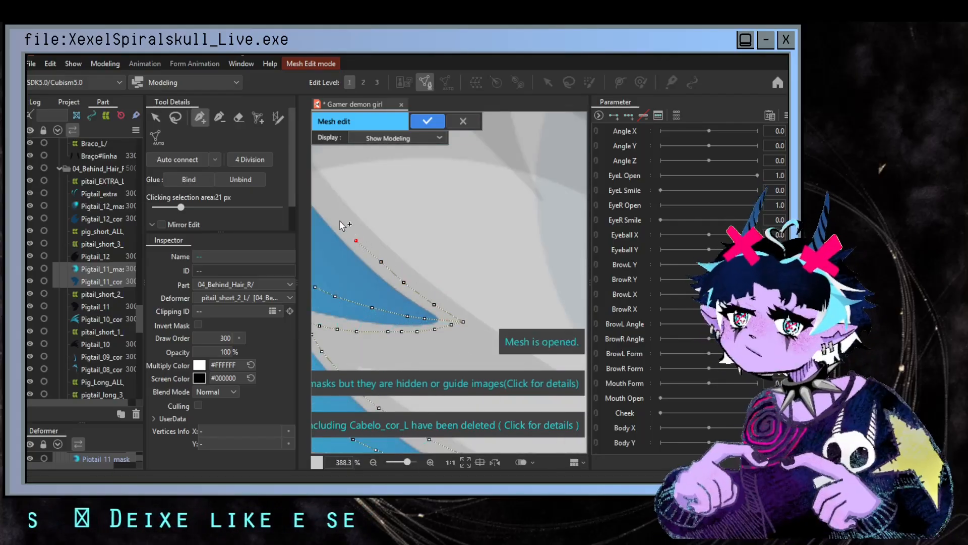
{"action": "left_click", "coordinate": [355, 223]}
{"action": "left_click", "coordinate": [352, 209]}
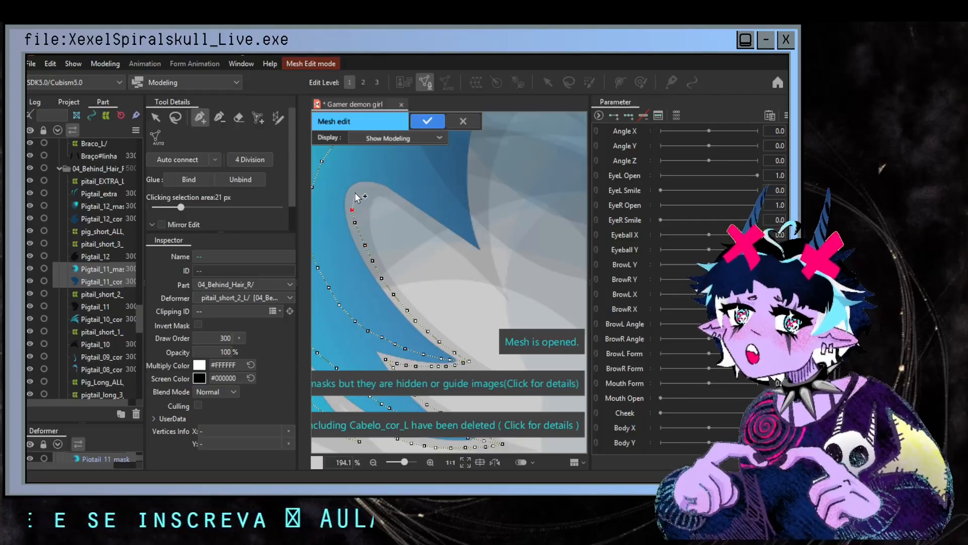
{"action": "left_click", "coordinate": [354, 196]}
{"action": "left_click", "coordinate": [364, 187]}
{"action": "scroll", "coordinate": [372, 196], "scroll_direction": "up", "scroll_amount": 2}
{"action": "left_click", "coordinate": [429, 216]}
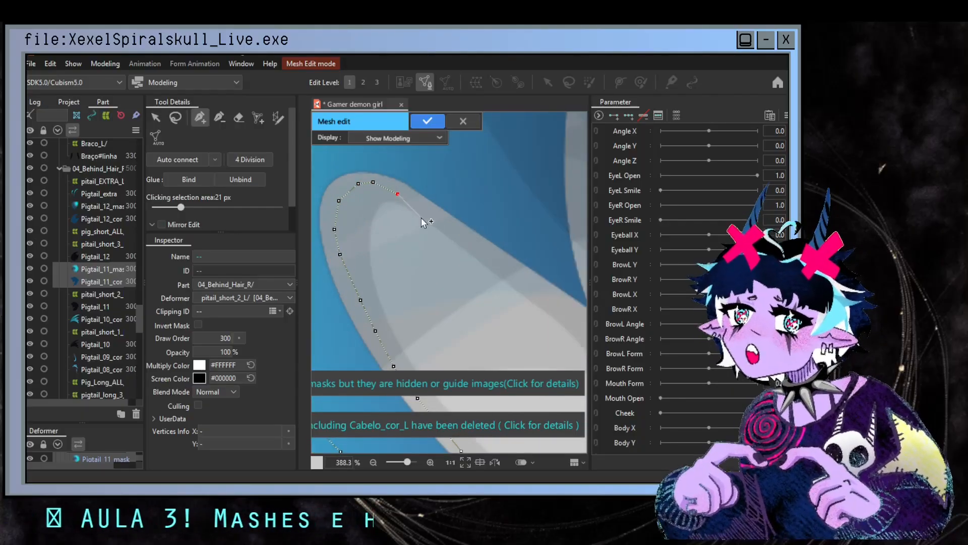
- Add vertices along the underside of the fourth spike, from the rounded notch to just past its pointed tip
{"action": "left_click", "coordinate": [442, 226]}
{"action": "left_click", "coordinate": [457, 237]}
{"action": "left_click", "coordinate": [472, 251]}
{"action": "left_click", "coordinate": [495, 268]}
{"action": "left_click", "coordinate": [516, 281]}
{"action": "left_click", "coordinate": [533, 291]}
{"action": "left_click", "coordinate": [553, 301]}
{"action": "left_click", "coordinate": [568, 308]}
{"action": "scroll", "coordinate": [574, 311], "scroll_direction": "up", "scroll_amount": 1}
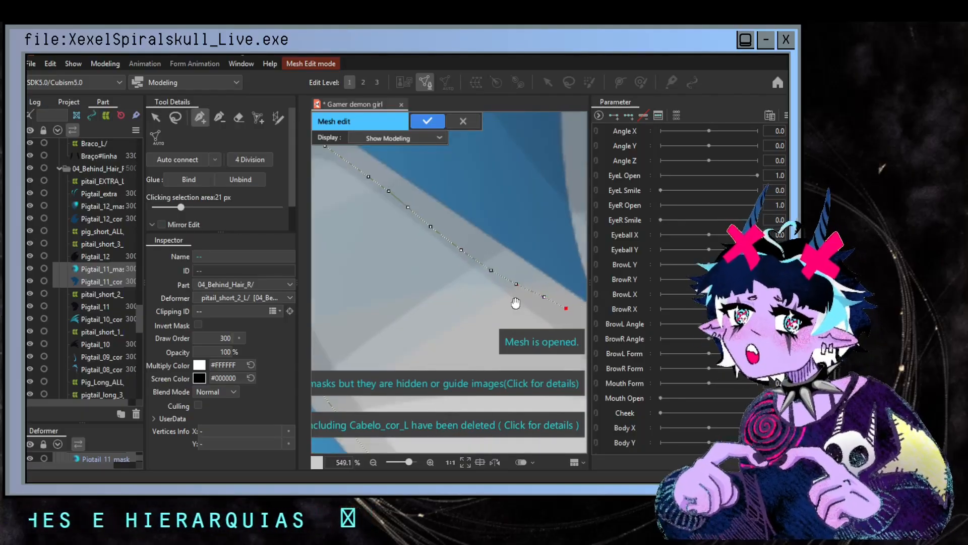
{"action": "left_click_drag", "start_coordinate": [517, 301], "coordinate": [421, 242]}
{"action": "left_click", "coordinate": [435, 249]}
{"action": "left_click", "coordinate": [460, 265]}
{"action": "scroll", "coordinate": [442, 239], "scroll_direction": "down", "scroll_amount": 3}
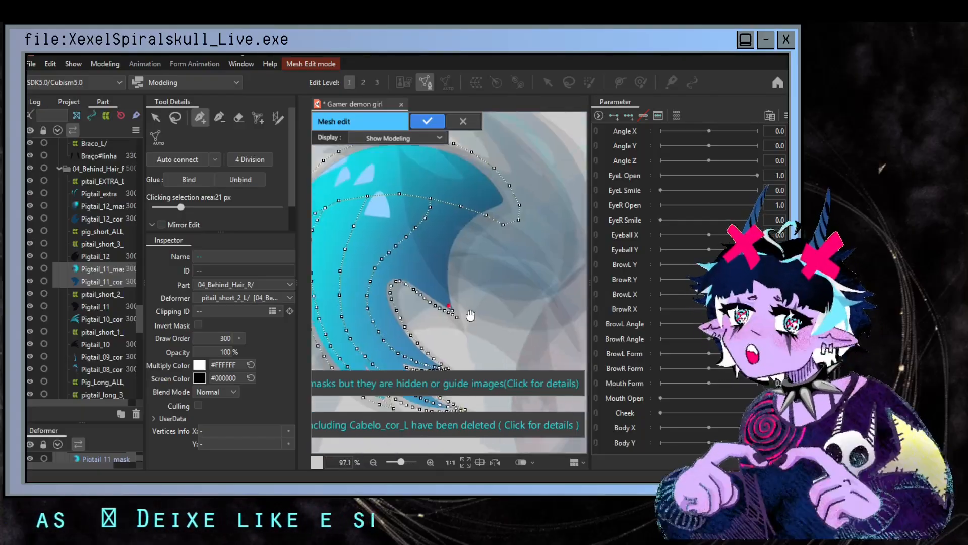
- Build an inner vertex row from the fourth spike's tip up along its curved edge and join it to the upper row
{"action": "left_click", "coordinate": [467, 351]}
{"action": "left_click", "coordinate": [459, 340]}
{"action": "left_click", "coordinate": [449, 326]}
{"action": "left_click", "coordinate": [446, 312]}
{"action": "left_click", "coordinate": [443, 290]}
{"action": "left_click", "coordinate": [442, 270]}
{"action": "left_click", "coordinate": [443, 251]}
{"action": "left_click", "coordinate": [446, 223]}
{"action": "left_click", "coordinate": [452, 207]}
{"action": "left_click", "coordinate": [460, 193]}
{"action": "left_click", "coordinate": [471, 181]}
{"action": "left_click", "coordinate": [482, 170]}
{"action": "left_click", "coordinate": [496, 160]}
{"action": "left_click", "coordinate": [512, 153]}
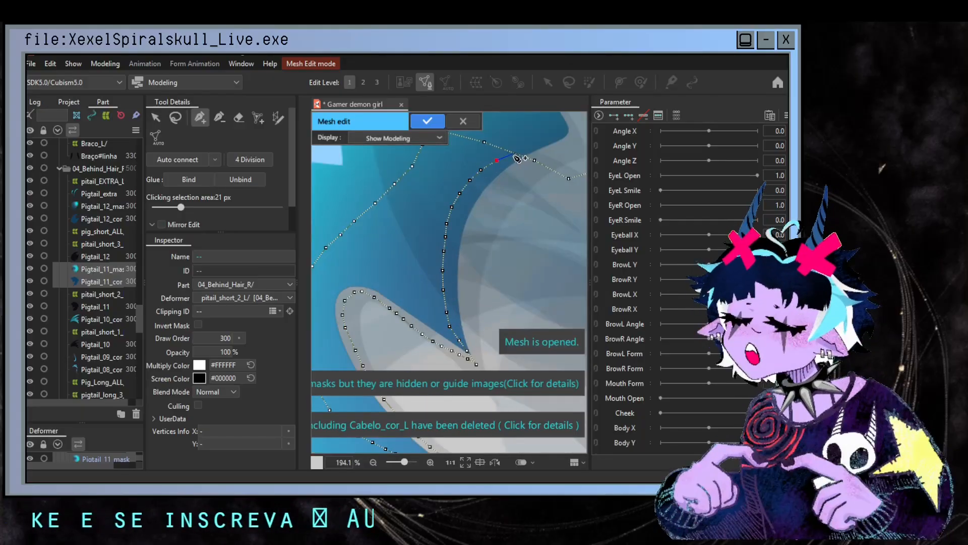
- Place vertices just outside the fourth spike's outer edge, from its tip up the straight part of the edge
{"action": "scroll", "coordinate": [474, 355], "scroll_direction": "up", "scroll_amount": 2}
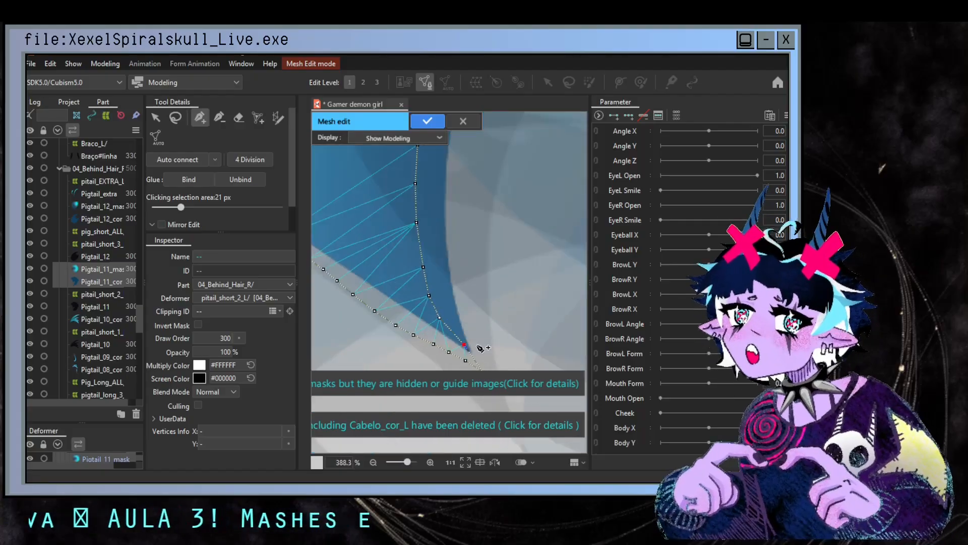
{"action": "left_click", "coordinate": [448, 325]}
{"action": "left_click", "coordinate": [442, 306]}
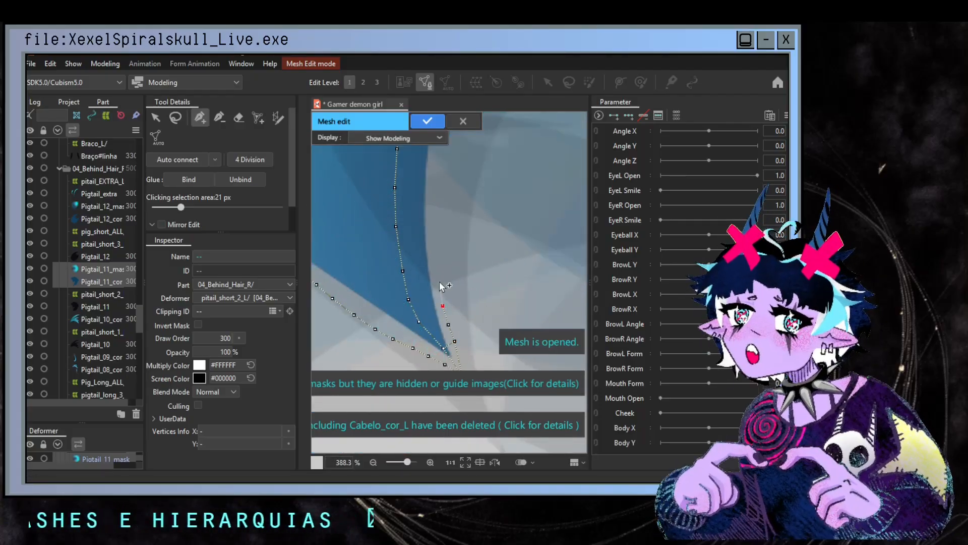
{"action": "left_click", "coordinate": [439, 287]}
{"action": "left_click", "coordinate": [438, 263]}
{"action": "left_click", "coordinate": [436, 247]}
{"action": "left_click_drag", "start_coordinate": [439, 180], "coordinate": [415, 348]}
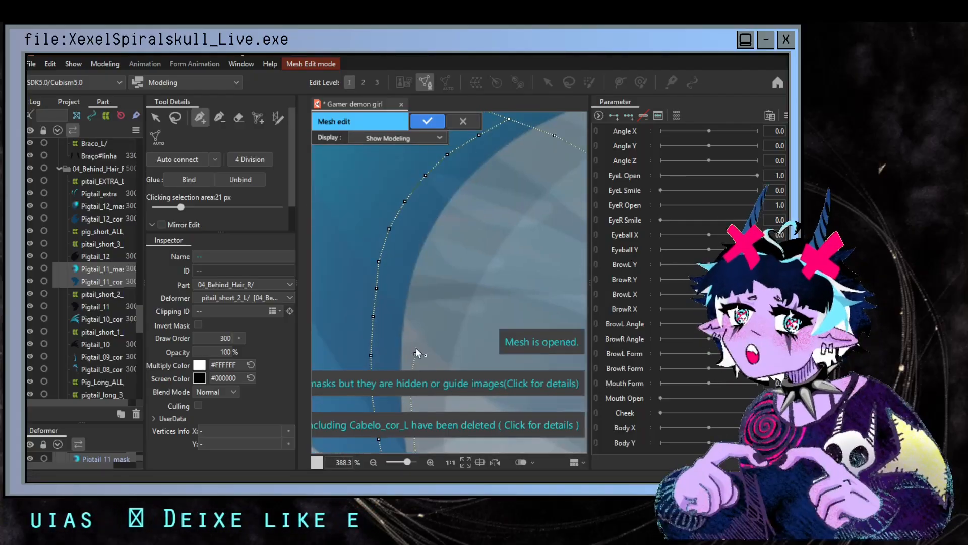
- Continue the outer vertices around the concave curve and close the outline on the existing row near the lock's upper tip
{"action": "left_click", "coordinate": [411, 349]}
{"action": "left_click", "coordinate": [411, 330]}
{"action": "left_click", "coordinate": [415, 299]}
{"action": "left_click", "coordinate": [422, 271]}
{"action": "left_click", "coordinate": [432, 248]}
{"action": "left_click", "coordinate": [441, 228]}
{"action": "left_click", "coordinate": [462, 208]}
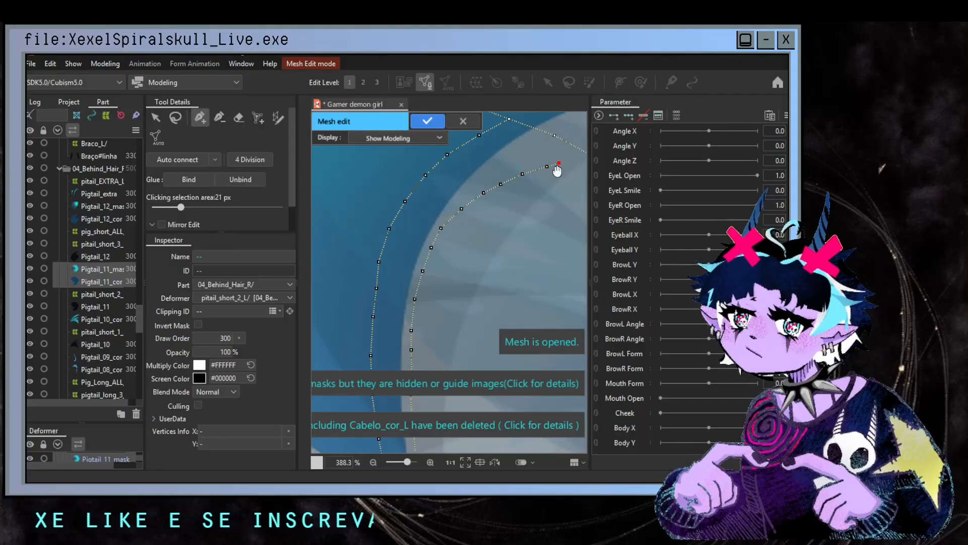
{"action": "left_click_drag", "start_coordinate": [556, 170], "coordinate": [480, 220]}
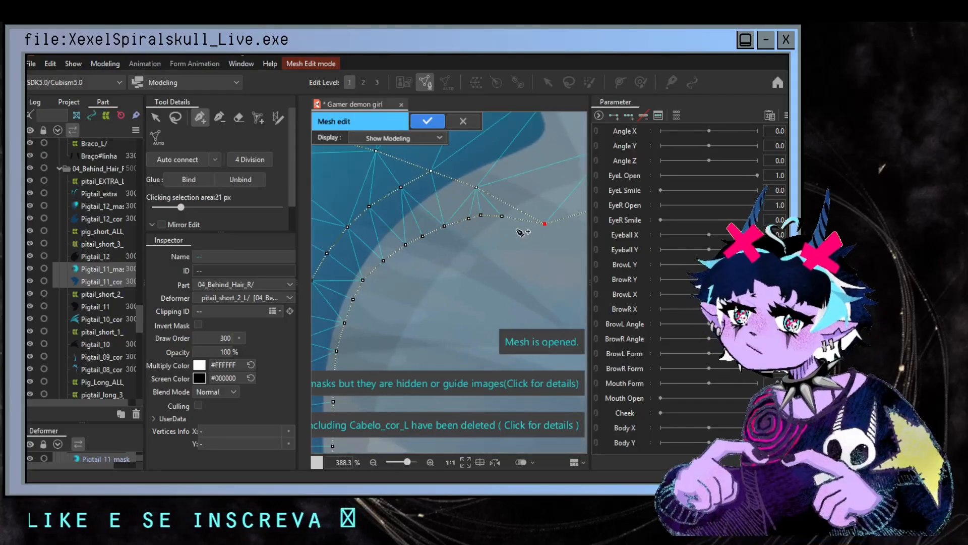
- Apply the hand-made mesh to Pigtail_11_cor and Pigtail_11_mask and leave mesh editing
{"action": "scroll", "coordinate": [471, 258], "scroll_direction": "down", "scroll_amount": 6}
{"action": "left_click_drag", "start_coordinate": [451, 277], "coordinate": [503, 232]}
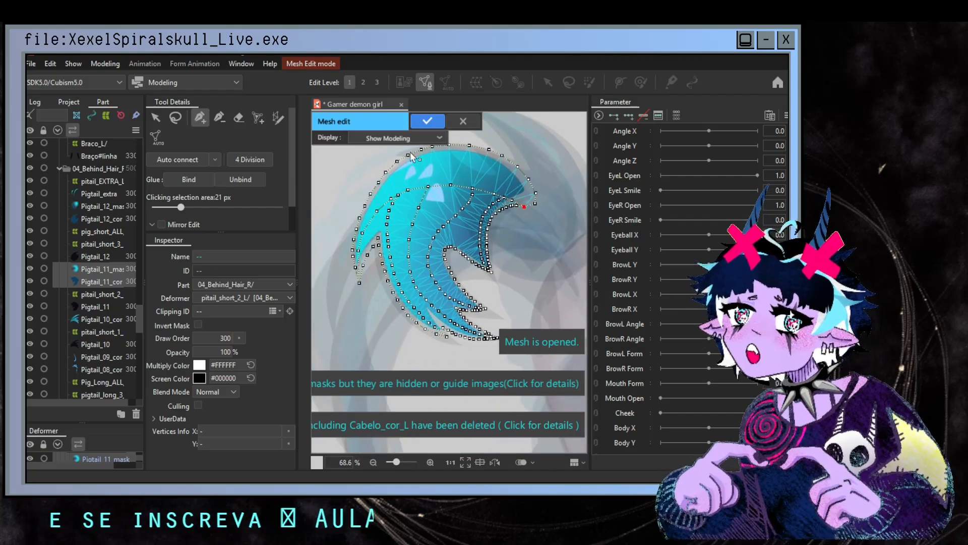
{"action": "left_click", "coordinate": [428, 122]}
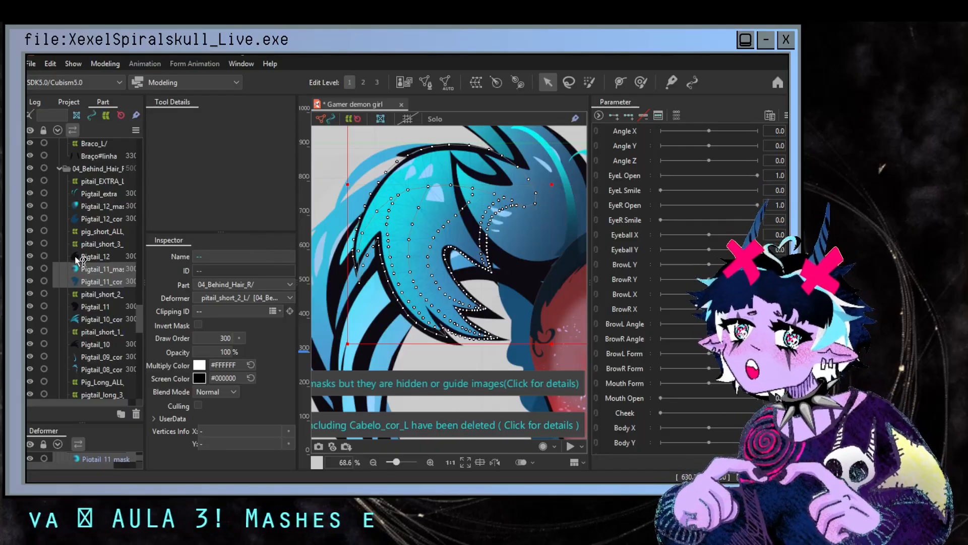
- Inspect the meshes of Pigtail_11_mask and Pigtail_11_cor one at a time in mesh editing
{"action": "left_click", "coordinate": [94, 283]}
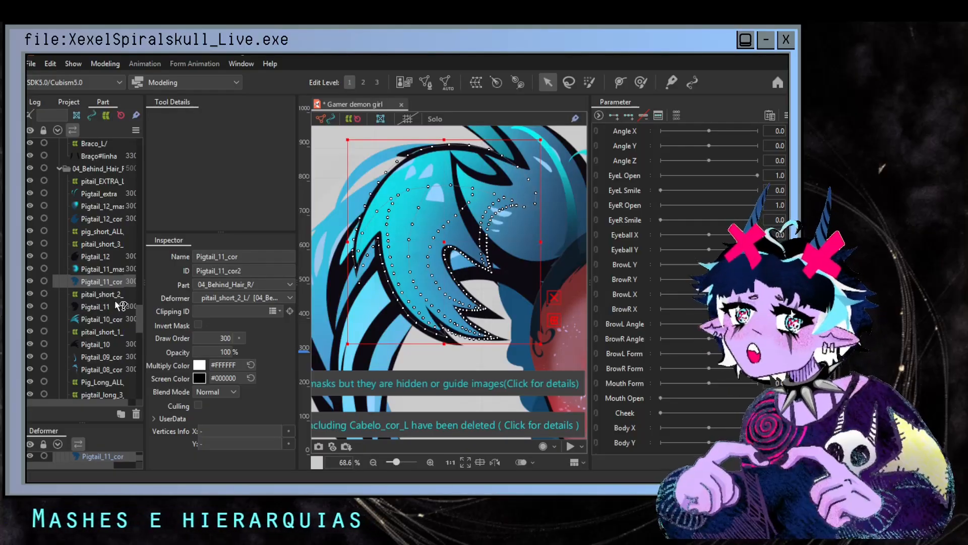
{"action": "left_click", "coordinate": [112, 271]}
{"action": "left_click", "coordinate": [116, 283]}
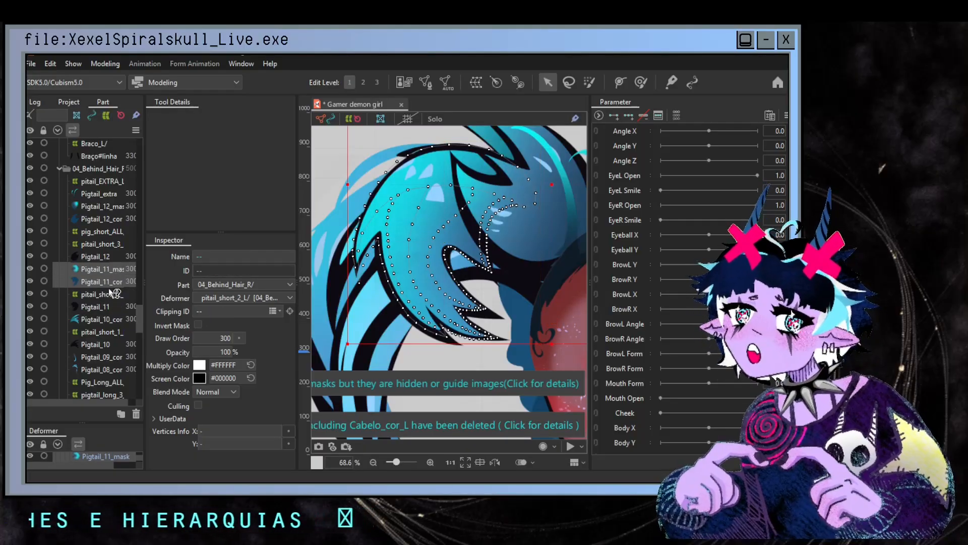
{"action": "left_click", "coordinate": [104, 269]}
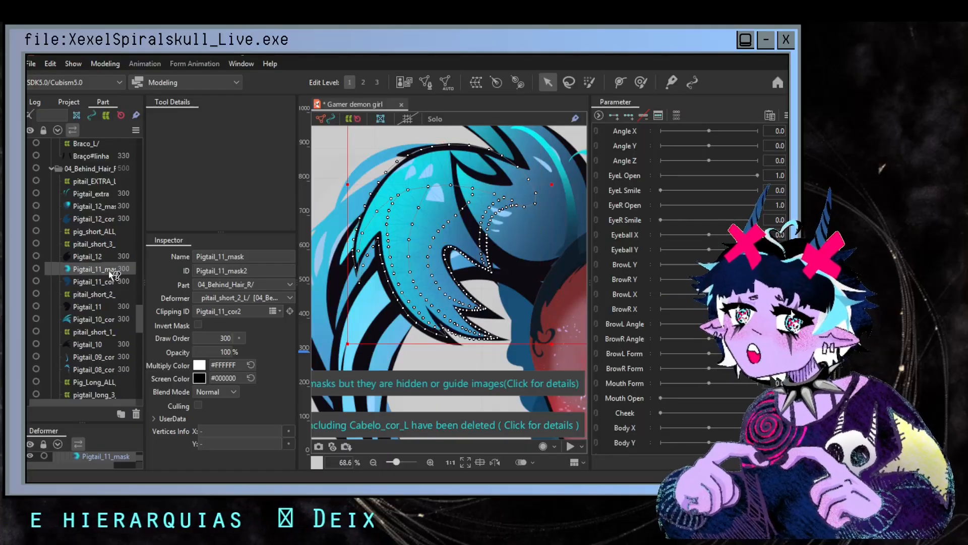
{"action": "left_click", "coordinate": [425, 82]}
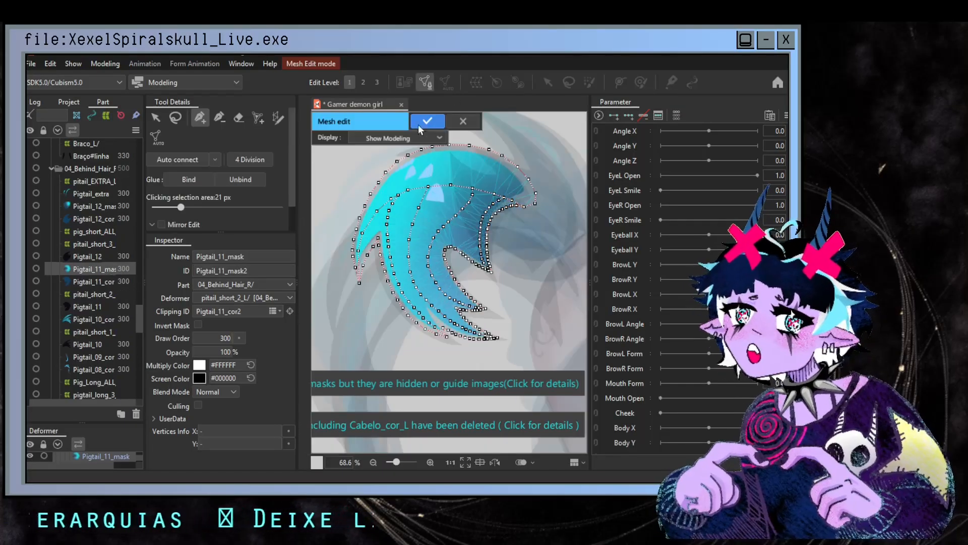
{"action": "left_click", "coordinate": [425, 84]}
{"action": "left_click", "coordinate": [104, 282]}
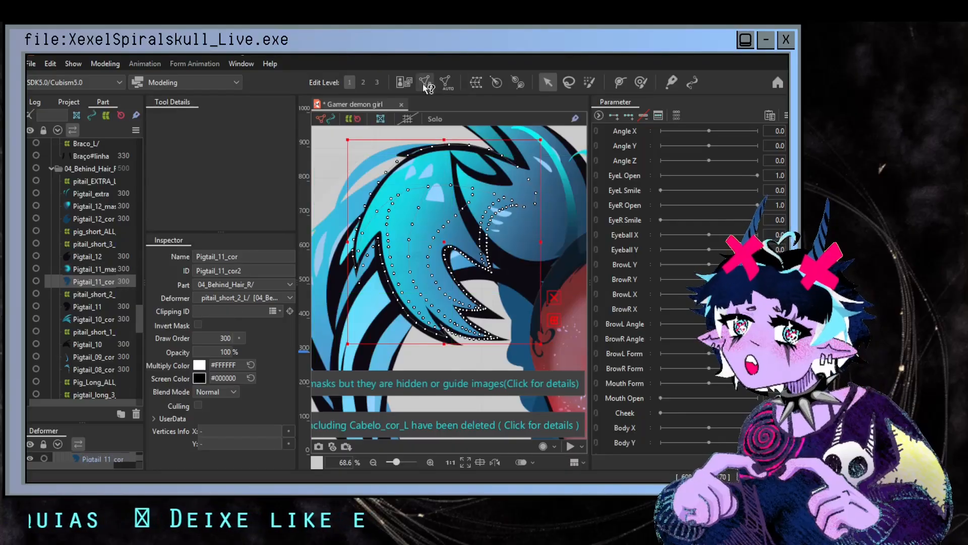
{"action": "left_click", "coordinate": [425, 83]}
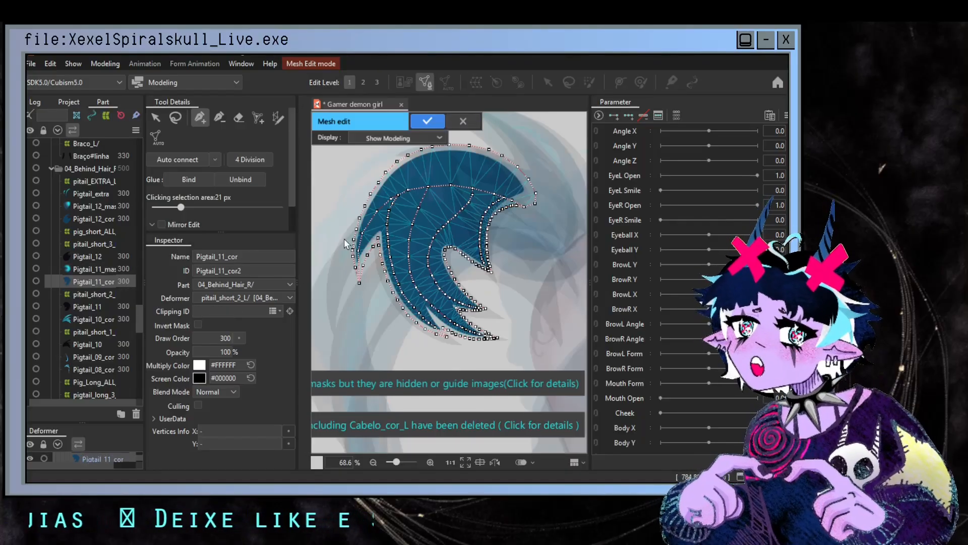
{"action": "left_click", "coordinate": [425, 82]}
- Inspect Pigtail_11_mask and Pigtail_11_cor together in mesh editing, leaving their shared mesh as it is
{"action": "left_click", "coordinate": [93, 269]}
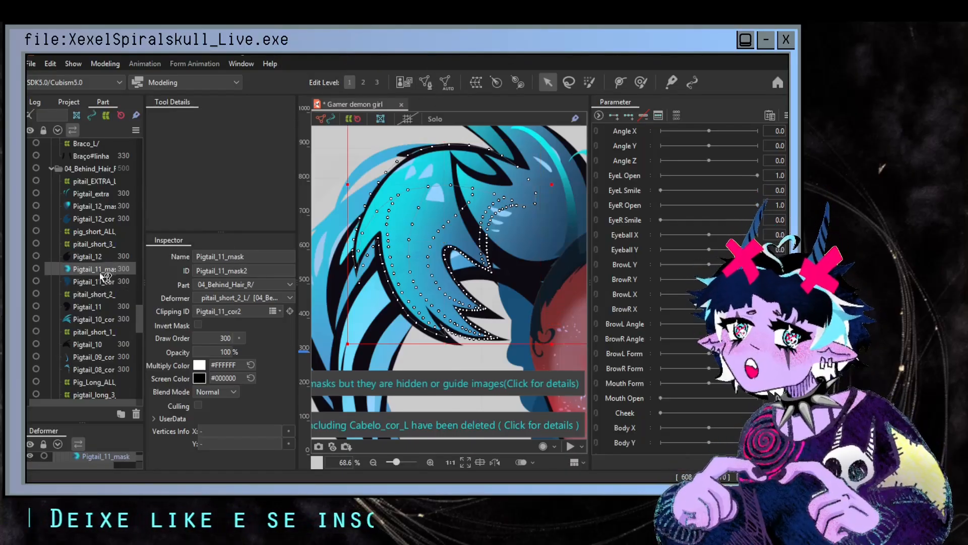
{"action": "left_click", "coordinate": [95, 281], "text": "ctrl"}
{"action": "left_click", "coordinate": [425, 82]}
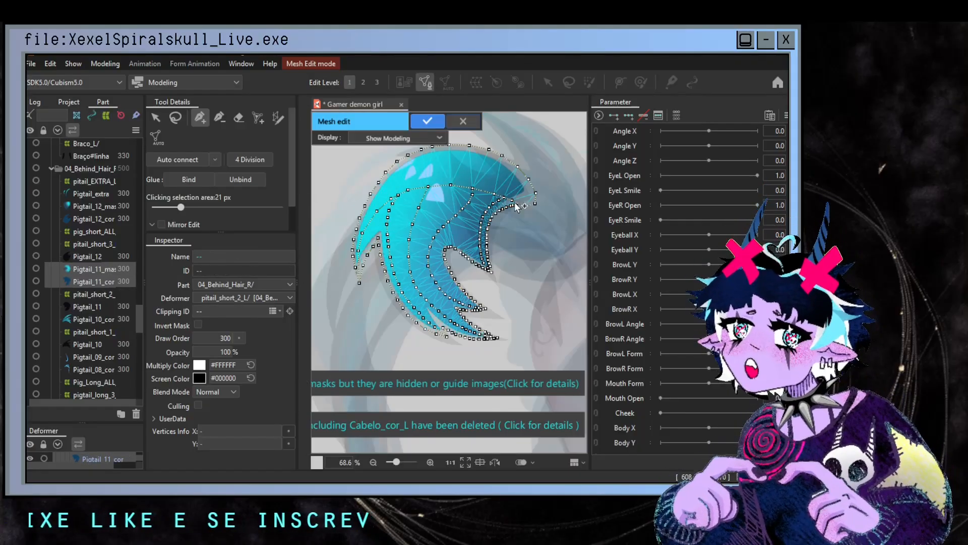
{"action": "left_click", "coordinate": [428, 121]}
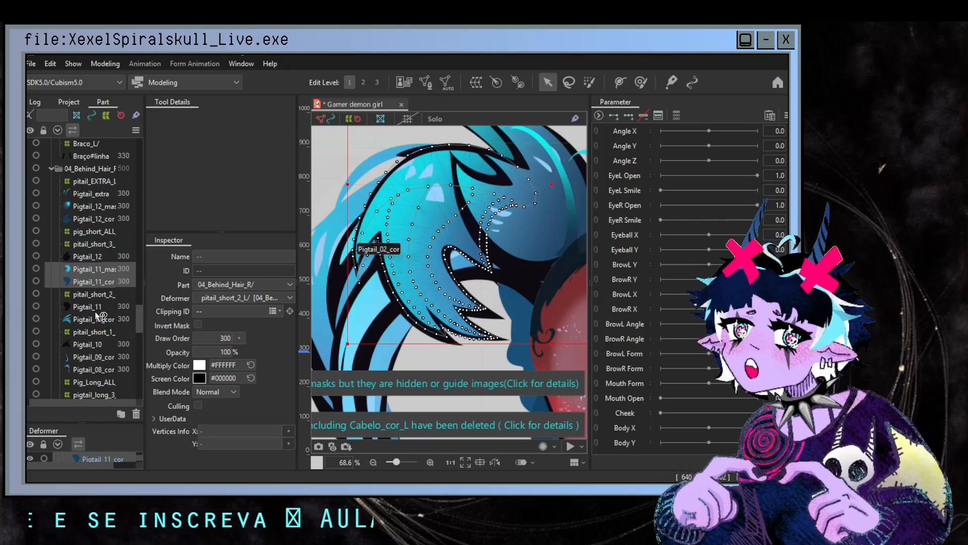
- Shift the black Pigtail_11 art mesh away from behind the coloured lock and undo the move
{"action": "left_click", "coordinate": [94, 281]}
{"action": "scroll", "coordinate": [484, 237], "scroll_direction": "down", "scroll_amount": 2}
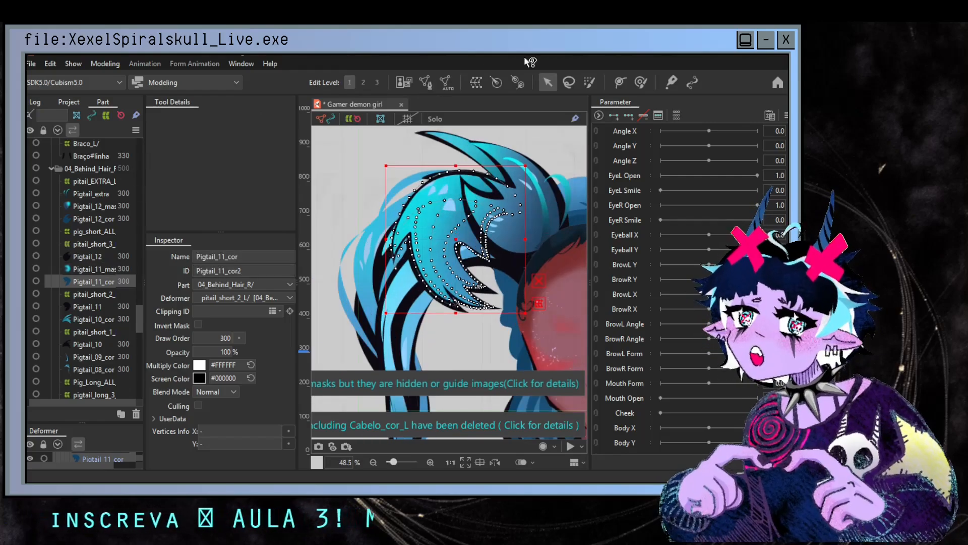
{"action": "left_click", "coordinate": [101, 306]}
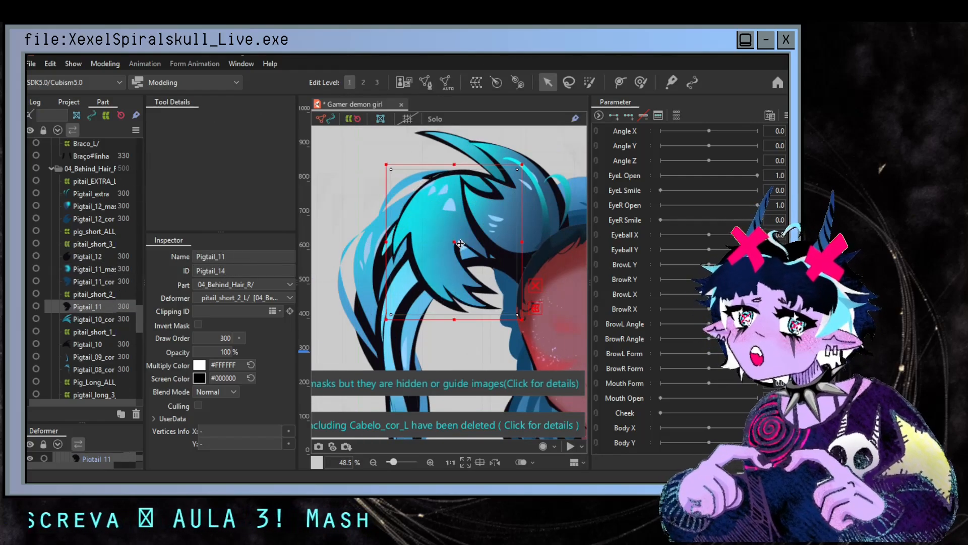
{"action": "left_click_drag", "start_coordinate": [461, 243], "coordinate": [380, 269]}
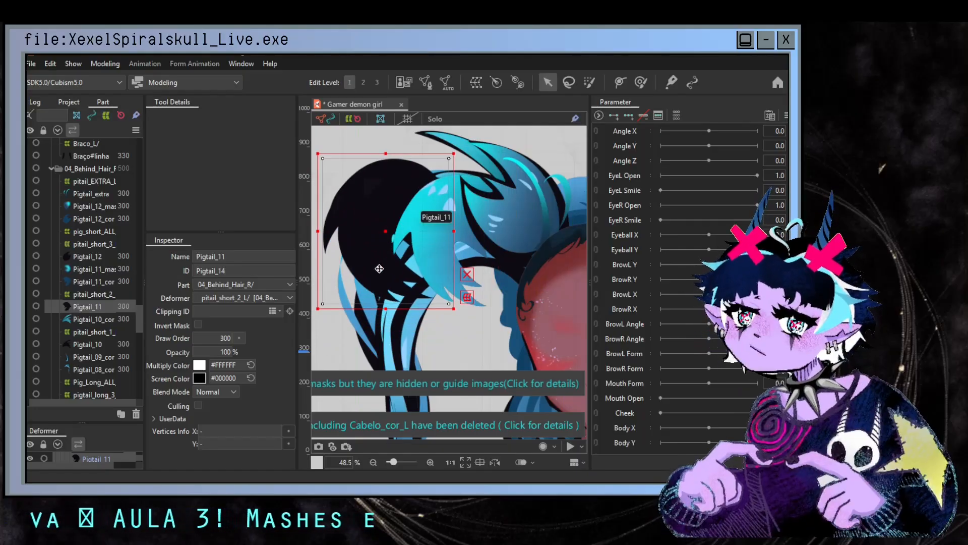
{"action": "key", "text": "ctrl+z"}
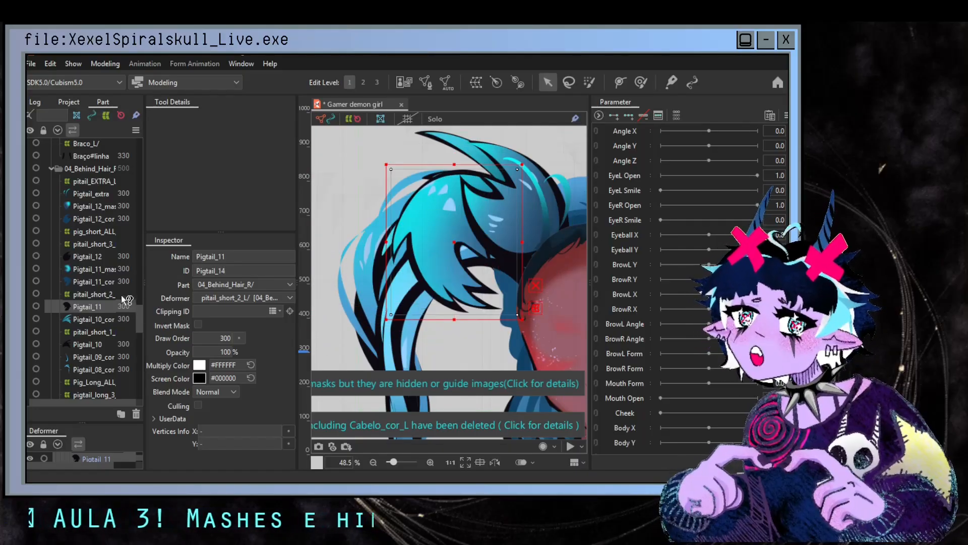
- Select all vertices of the Pigtail_11_cor mesh, copy them and leave mesh editing
{"action": "left_click", "coordinate": [116, 282]}
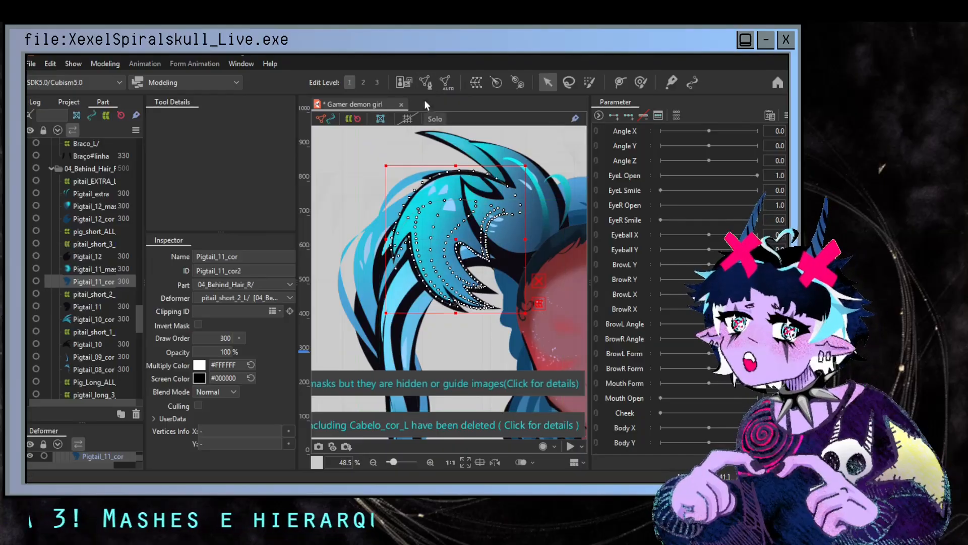
{"action": "left_click", "coordinate": [425, 82]}
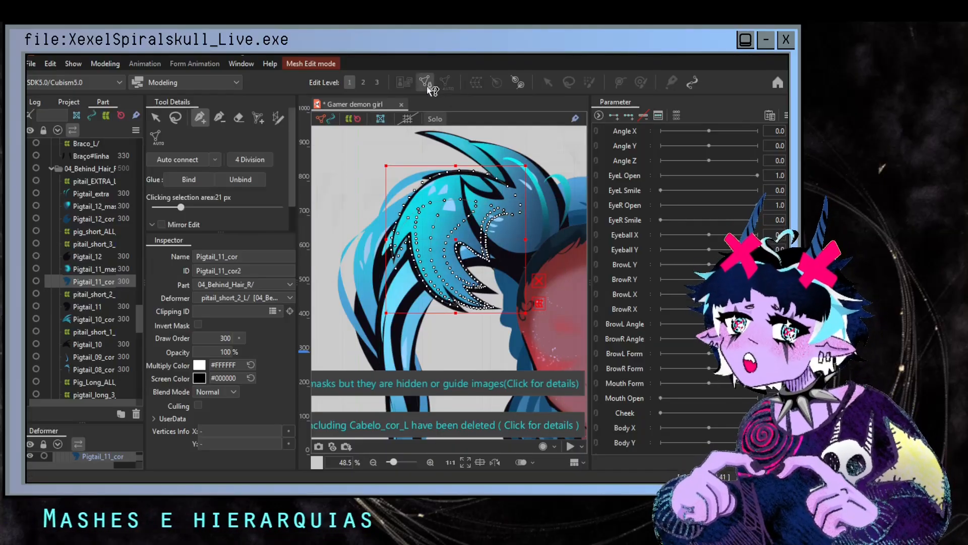
{"action": "left_click", "coordinate": [176, 117]}
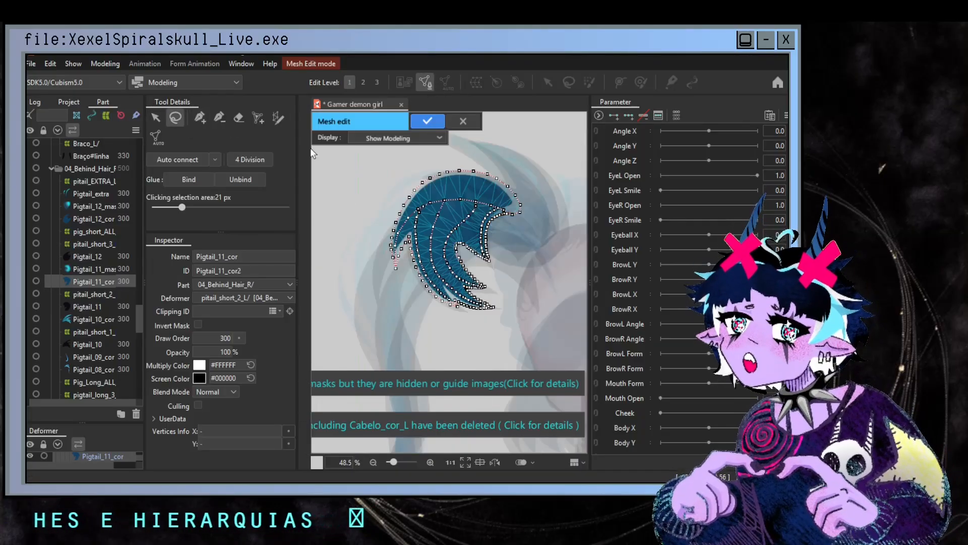
{"action": "mouse_move", "coordinate": [479, 352]}
{"action": "left_mouse_down"}
{"action": "mouse_move", "coordinate": [442, 120]}
{"action": "mouse_move", "coordinate": [598, 197]}
{"action": "mouse_move", "coordinate": [499, 328]}
{"action": "left_mouse_up"}
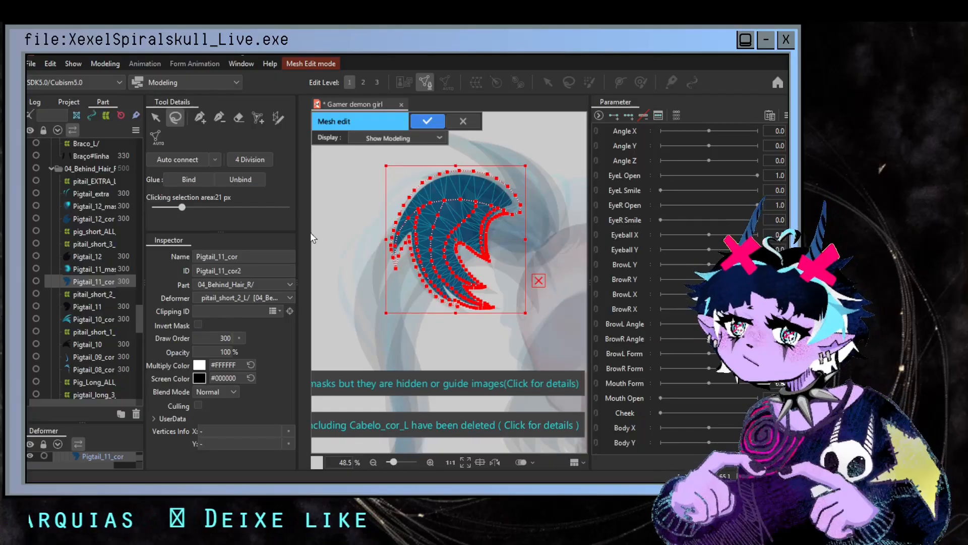
{"action": "left_click", "coordinate": [427, 121]}
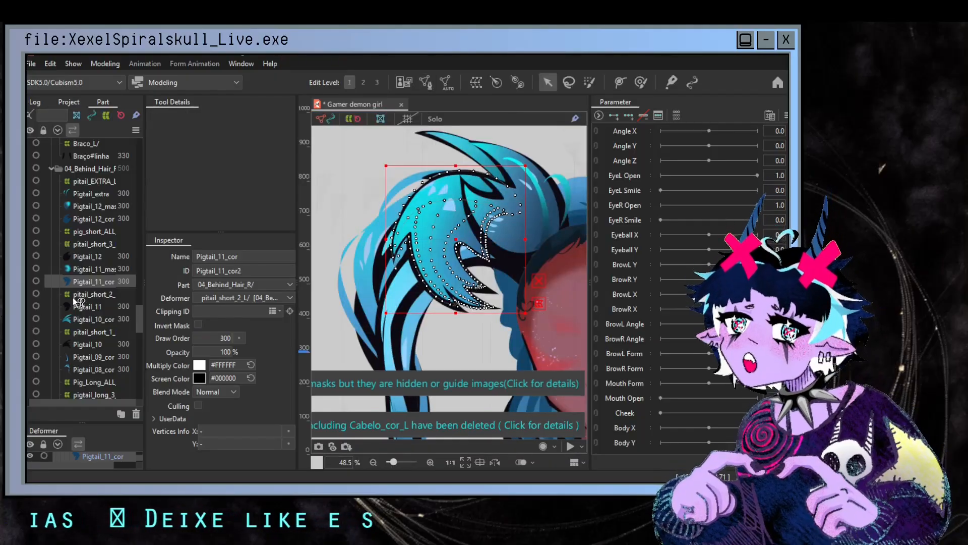
- Erase the default rectangular mesh of Pigtail_11 and paste the mesh copied from Pigtail_11_cor in its place
{"action": "left_click", "coordinate": [77, 304]}
{"action": "left_click", "coordinate": [426, 83]}
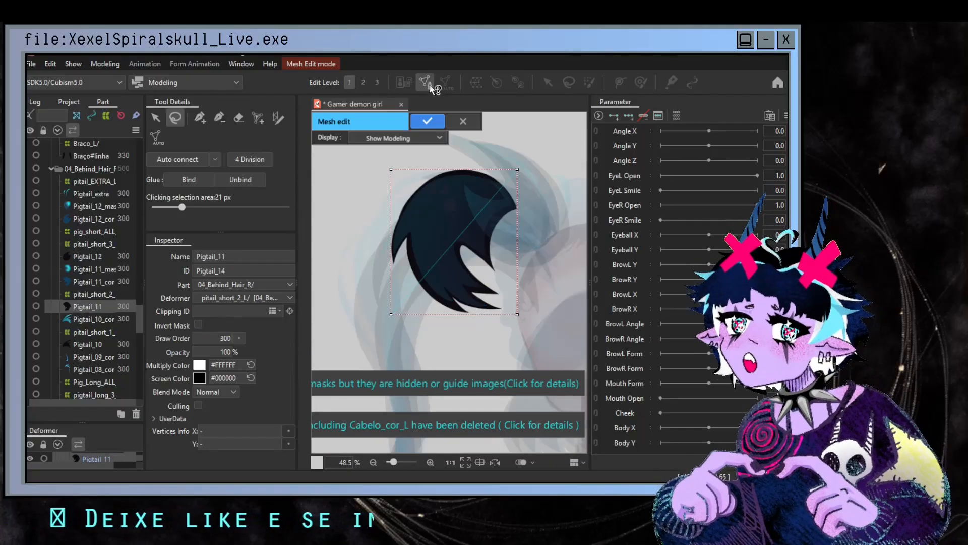
{"action": "left_click", "coordinate": [239, 117]}
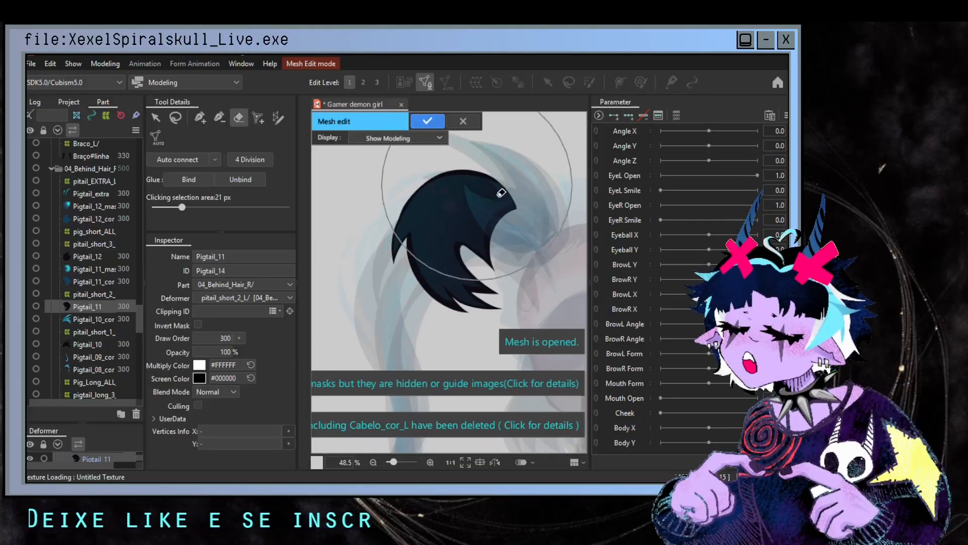
{"action": "key", "text": "ctrl+s"}
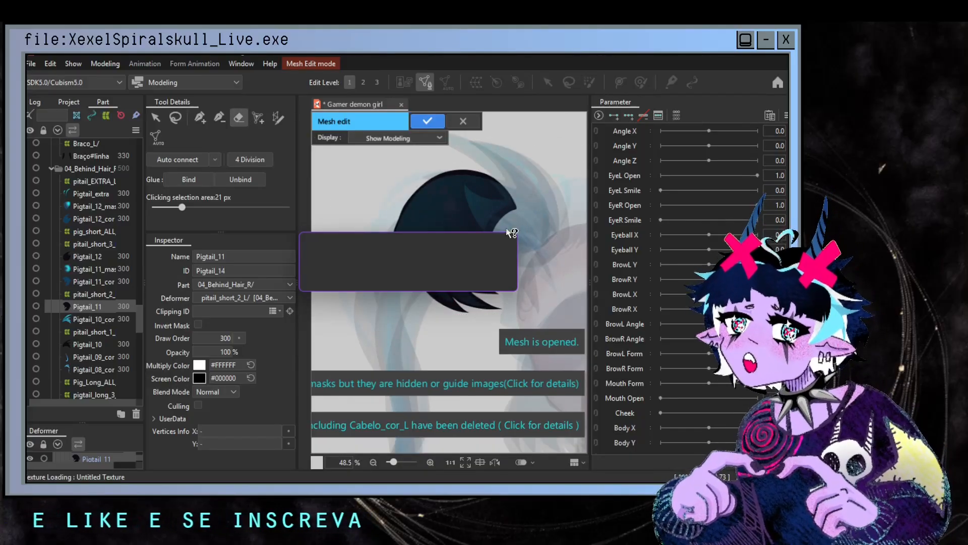
{"action": "left_click", "coordinate": [160, 119]}
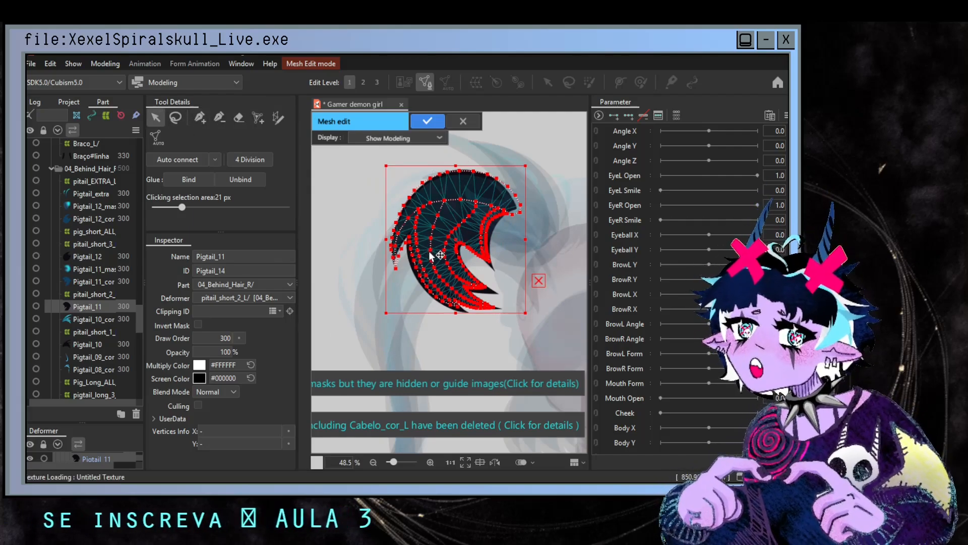
- Enlarge the pasted mesh slightly and reposition it over the black lock so its outline extends beyond the artwork
{"action": "left_click_drag", "start_coordinate": [434, 252], "coordinate": [418, 271]}
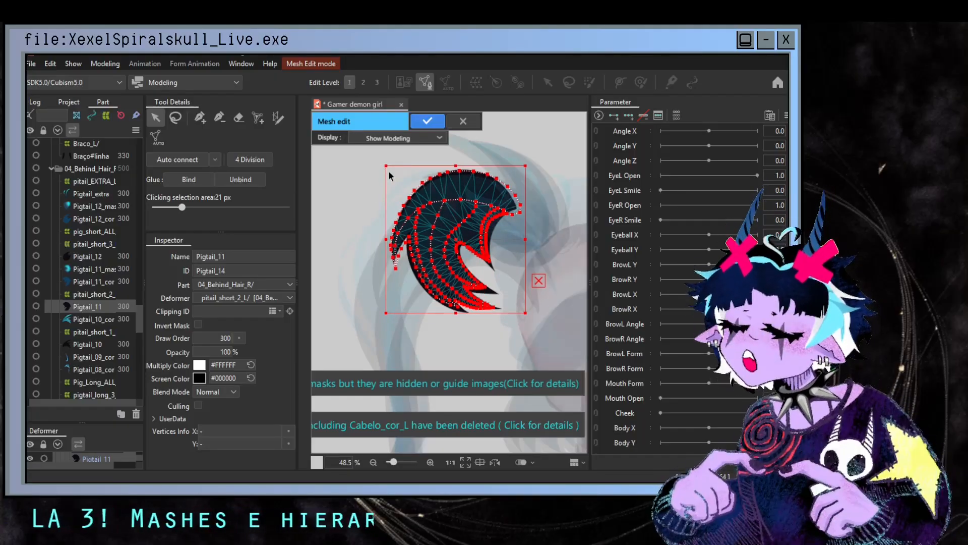
{"action": "left_click_drag", "start_coordinate": [385, 164], "coordinate": [371, 158]}
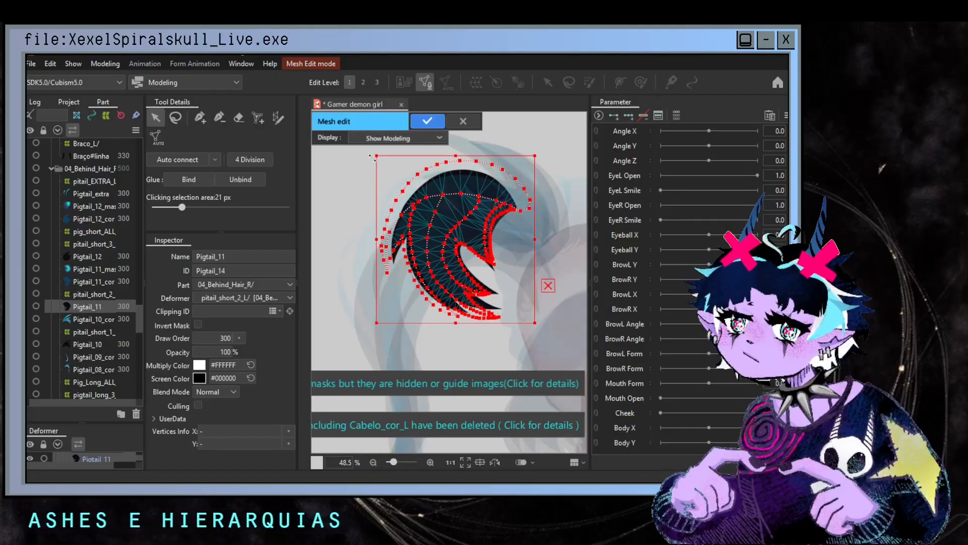
{"action": "left_click_drag", "start_coordinate": [453, 231], "coordinate": [478, 257]}
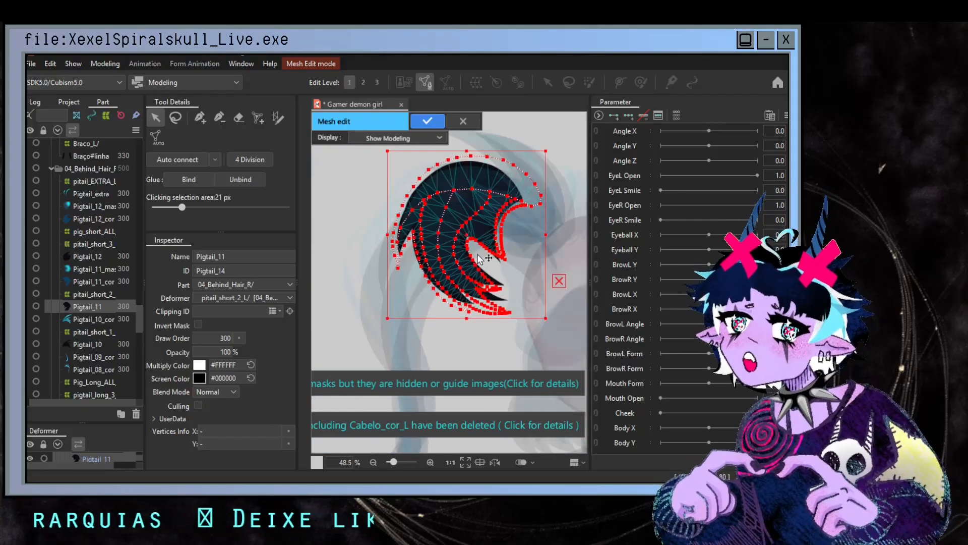
{"action": "scroll", "coordinate": [482, 258], "scroll_direction": "up", "scroll_amount": 4}
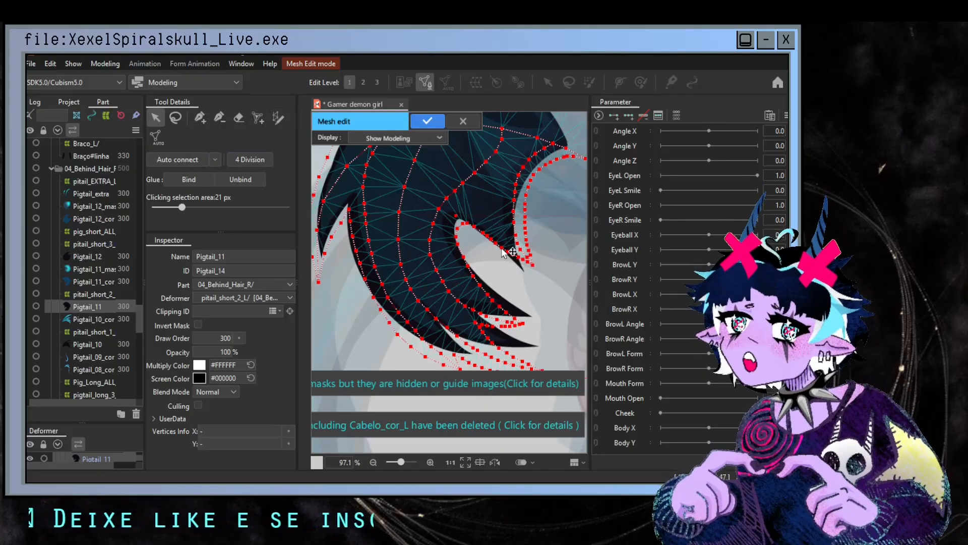
{"action": "scroll", "coordinate": [447, 210], "scroll_direction": "up", "scroll_amount": 4}
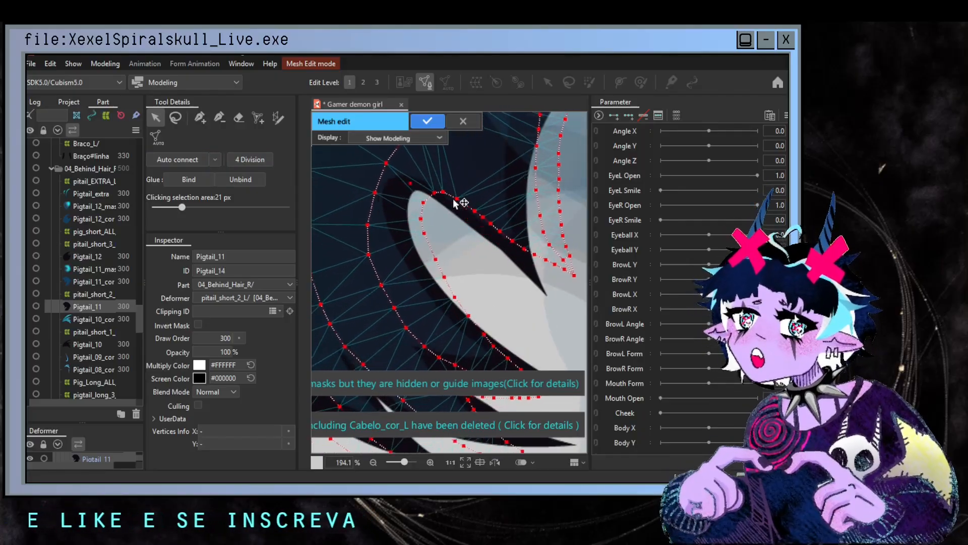
{"action": "scroll", "coordinate": [462, 222], "scroll_direction": "down", "scroll_amount": 5}
{"action": "scroll", "coordinate": [462, 223], "scroll_direction": "up", "scroll_amount": 2}
{"action": "scroll", "coordinate": [471, 228], "scroll_direction": "down", "scroll_amount": 3}
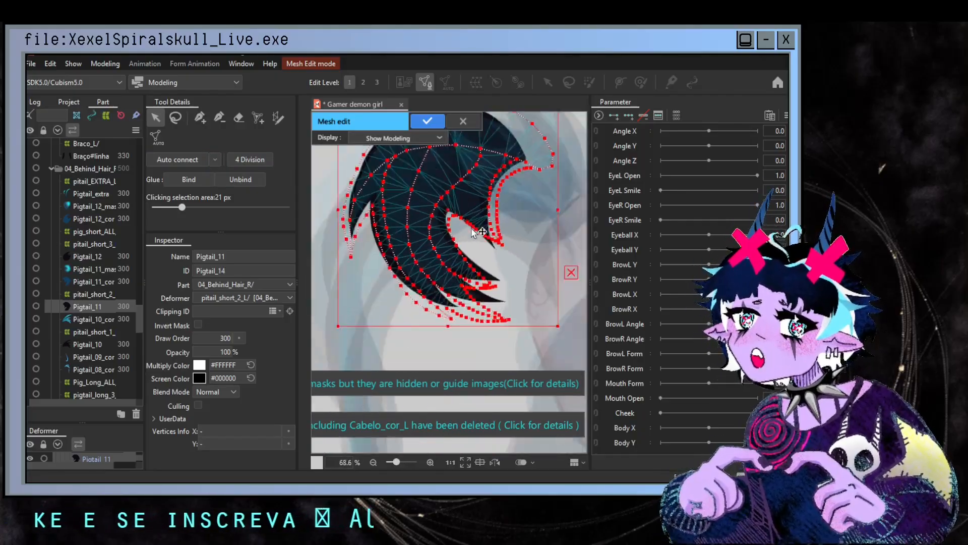
{"action": "scroll", "coordinate": [472, 228], "scroll_direction": "up", "scroll_amount": 1}
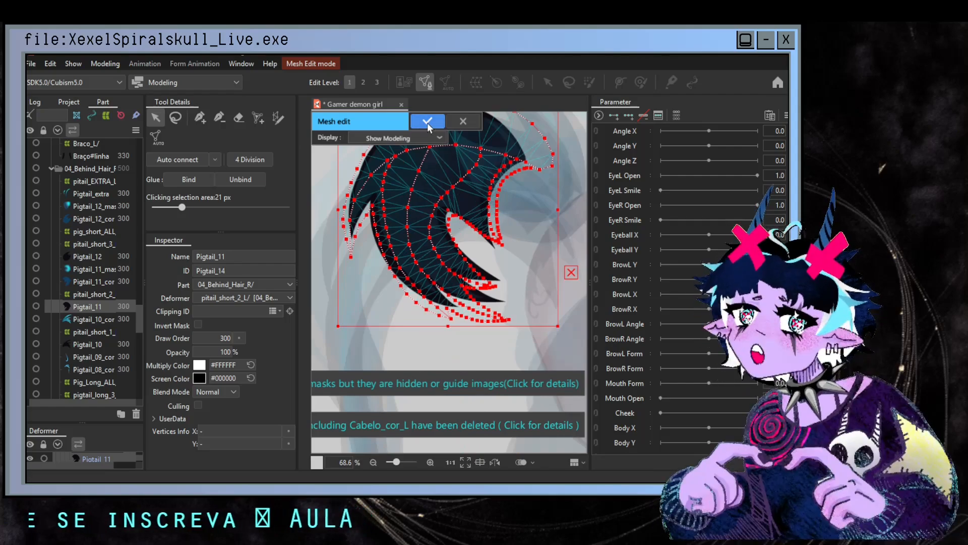
- Lasso the vertices around the inner spike beside the long gap and move them closer to its black edges
{"action": "scroll", "coordinate": [534, 234], "scroll_direction": "up", "scroll_amount": 4}
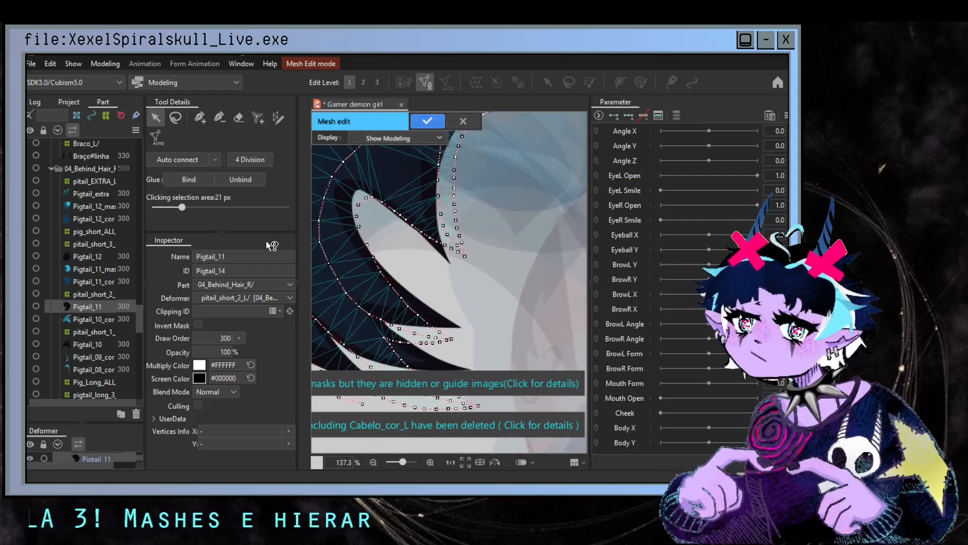
{"action": "left_click", "coordinate": [176, 117]}
{"action": "mouse_move", "coordinate": [391, 232]}
{"action": "left_mouse_down"}
{"action": "mouse_move", "coordinate": [367, 201]}
{"action": "mouse_move", "coordinate": [487, 258]}
{"action": "mouse_move", "coordinate": [478, 274]}
{"action": "mouse_move", "coordinate": [449, 235]}
{"action": "mouse_move", "coordinate": [412, 232]}
{"action": "left_mouse_up"}
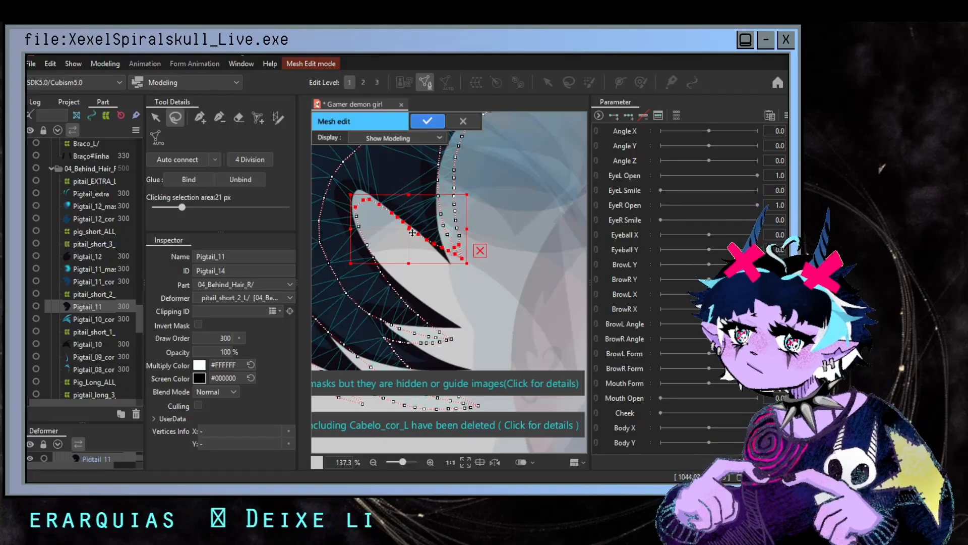
{"action": "left_click", "coordinate": [530, 220]}
{"action": "mouse_move", "coordinate": [485, 228]}
{"action": "left_mouse_down"}
{"action": "mouse_move", "coordinate": [497, 274]}
{"action": "mouse_move", "coordinate": [451, 276]}
{"action": "mouse_move", "coordinate": [424, 219]}
{"action": "mouse_move", "coordinate": [423, 181]}
{"action": "mouse_move", "coordinate": [433, 133]}
{"action": "mouse_move", "coordinate": [457, 124]}
{"action": "mouse_move", "coordinate": [485, 150]}
{"action": "mouse_move", "coordinate": [435, 196]}
{"action": "left_mouse_up"}
{"action": "left_click", "coordinate": [425, 197]}
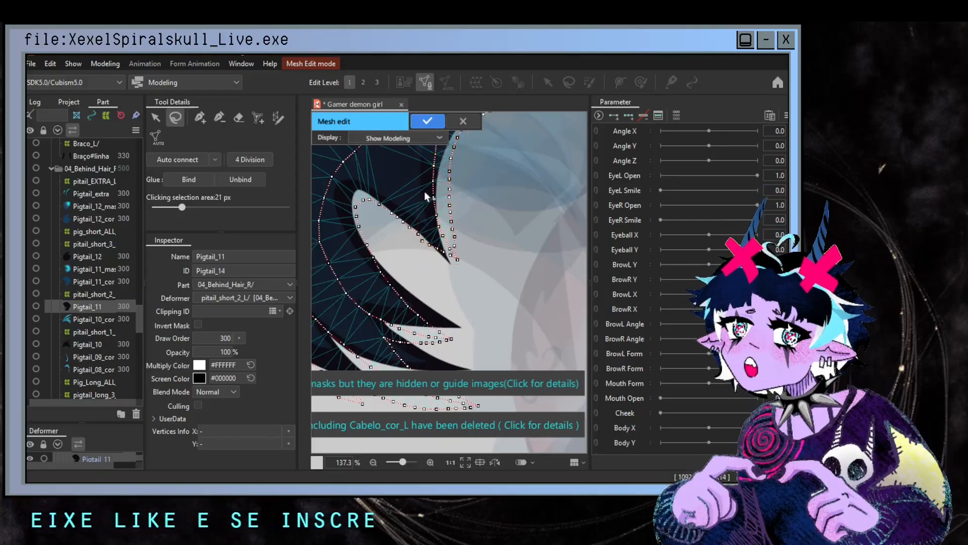
- Lasso the vertices around the tip of the inner spike and shift them down so the mesh extends past the black point
{"action": "mouse_move", "coordinate": [440, 255]}
{"action": "left_mouse_down"}
{"action": "mouse_move", "coordinate": [473, 264]}
{"action": "mouse_move", "coordinate": [465, 199]}
{"action": "left_mouse_up"}
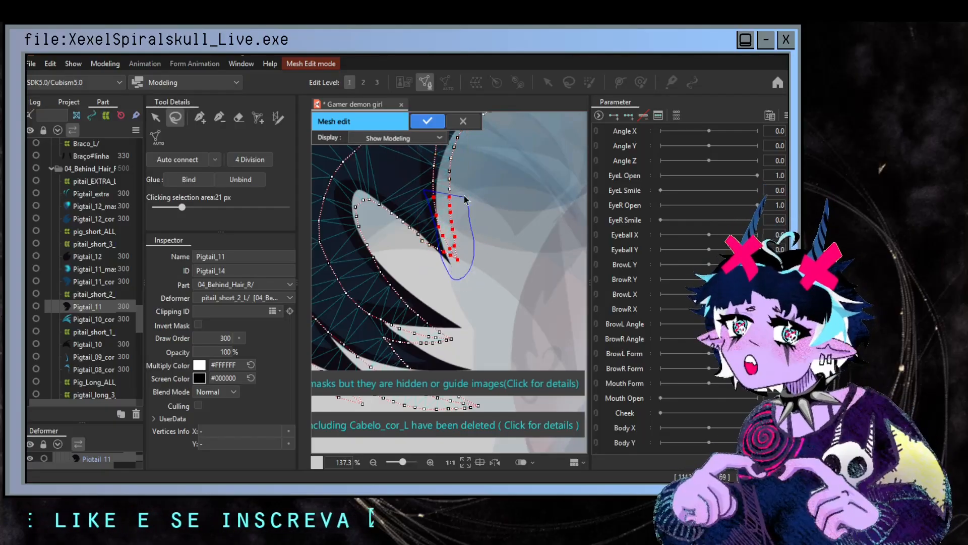
{"action": "left_click_drag", "start_coordinate": [426, 166], "coordinate": [427, 168]}
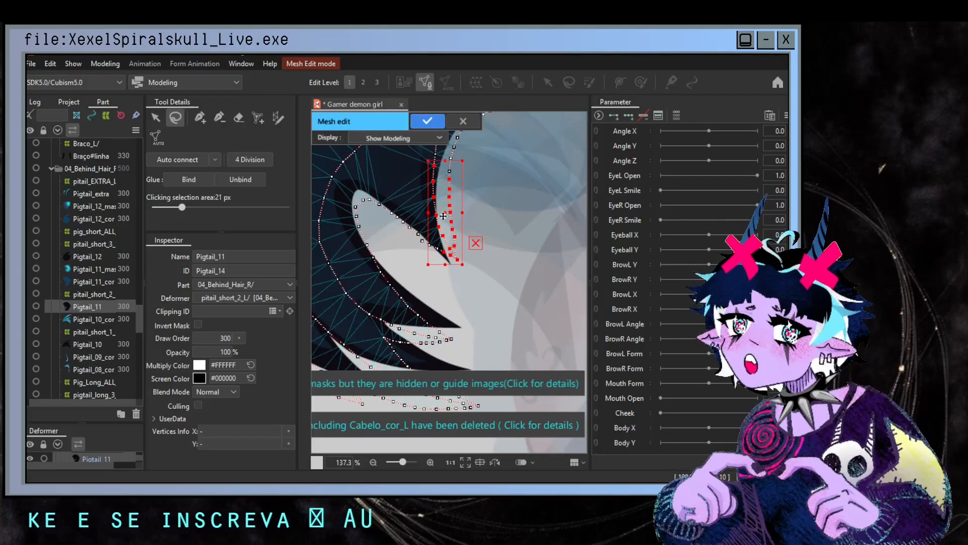
{"action": "left_click_drag", "start_coordinate": [443, 215], "coordinate": [439, 236]}
{"action": "left_click", "coordinate": [439, 236]}
{"action": "scroll", "coordinate": [449, 246], "scroll_direction": "up", "scroll_amount": 3}
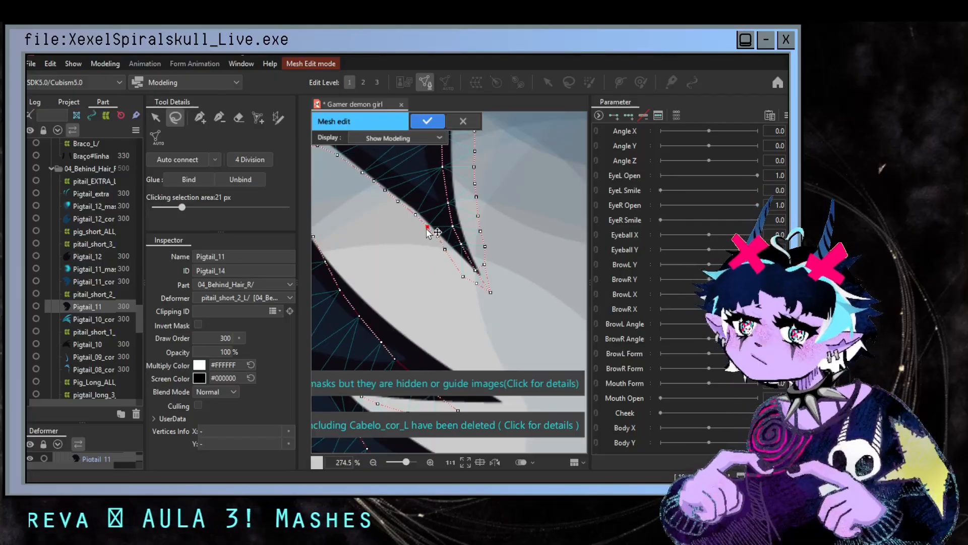
- Adjust single vertices of the inner line beside the inner spike's curved edge so they sit deeper inside the black area
{"action": "scroll", "coordinate": [434, 232], "scroll_direction": "down", "scroll_amount": 4}
{"action": "scroll", "coordinate": [454, 242], "scroll_direction": "up", "scroll_amount": 3}
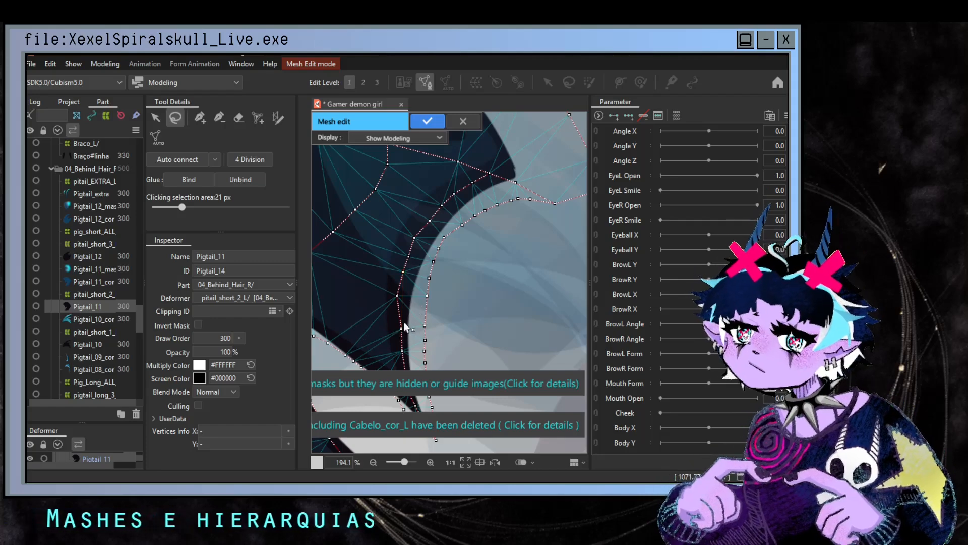
{"action": "left_click_drag", "start_coordinate": [405, 327], "coordinate": [402, 332]}
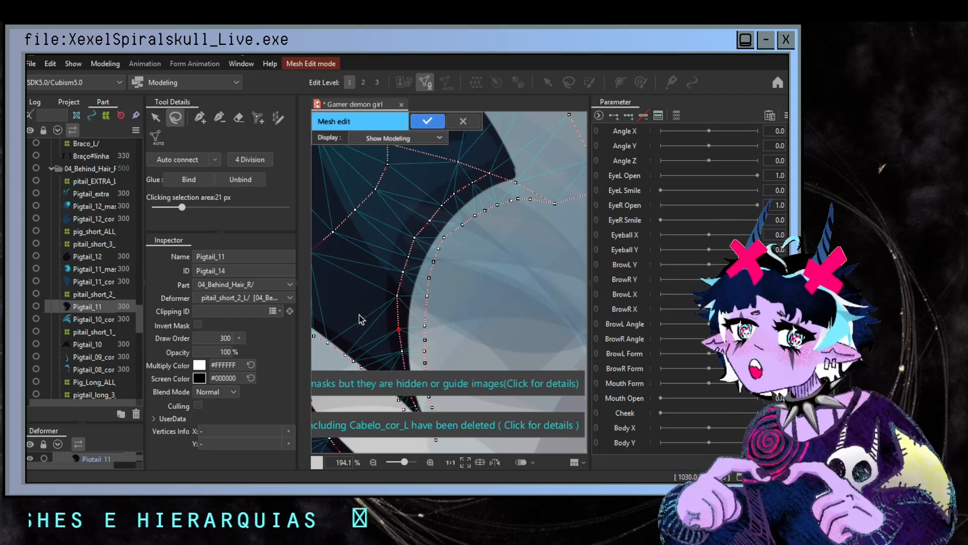
{"action": "left_click", "coordinate": [401, 273]}
{"action": "left_click", "coordinate": [407, 254]}
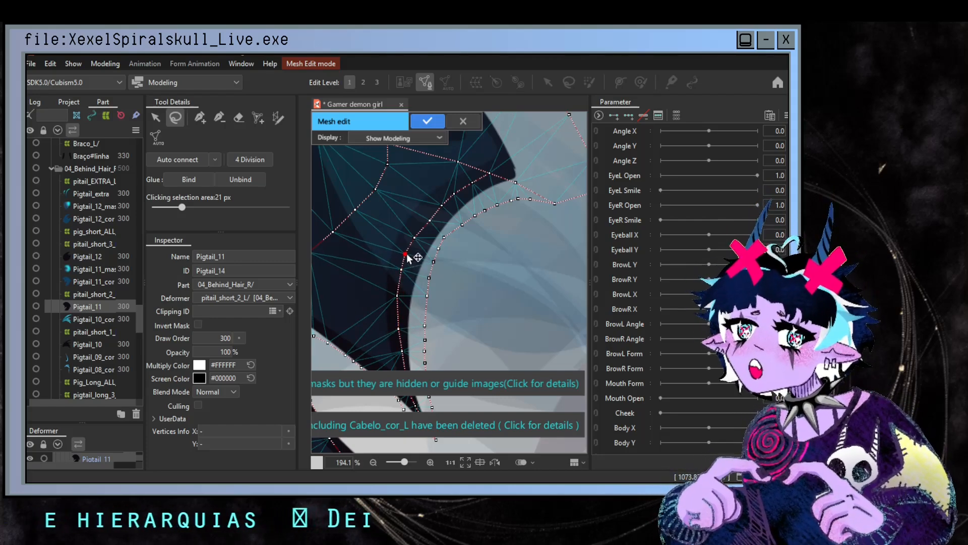
{"action": "scroll", "coordinate": [457, 211], "scroll_direction": "down", "scroll_amount": 3}
{"action": "scroll", "coordinate": [485, 247], "scroll_direction": "down", "scroll_amount": 1}
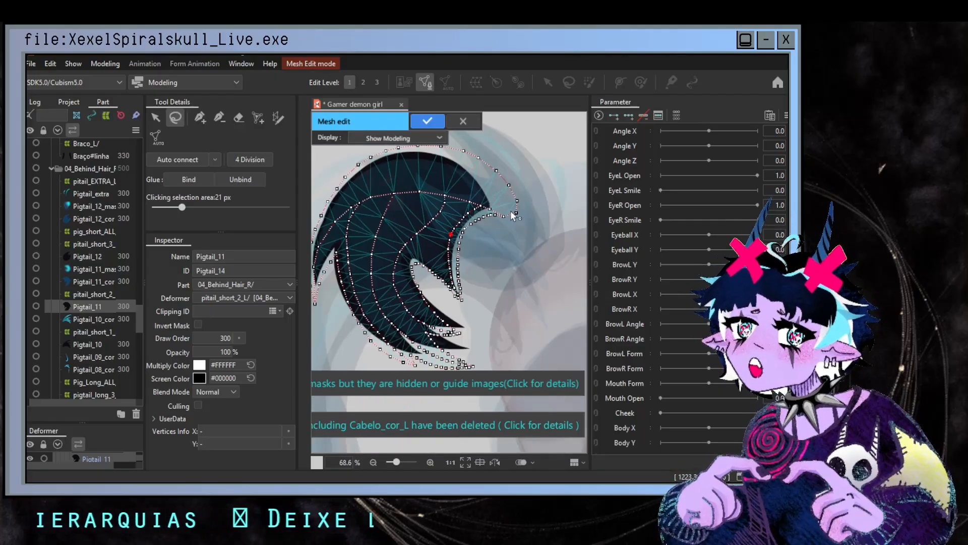
- Move the vertices in the notch between the small outer spike and the main lock so the outline lies outside the black edges
{"action": "left_click_drag", "start_coordinate": [511, 212], "coordinate": [491, 282]}
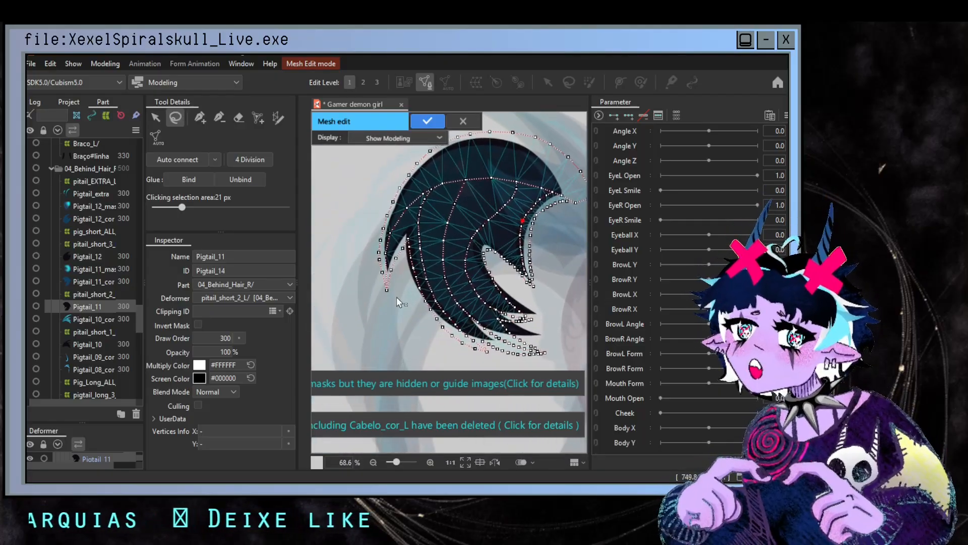
{"action": "scroll", "coordinate": [396, 296], "scroll_direction": "up", "scroll_amount": 5}
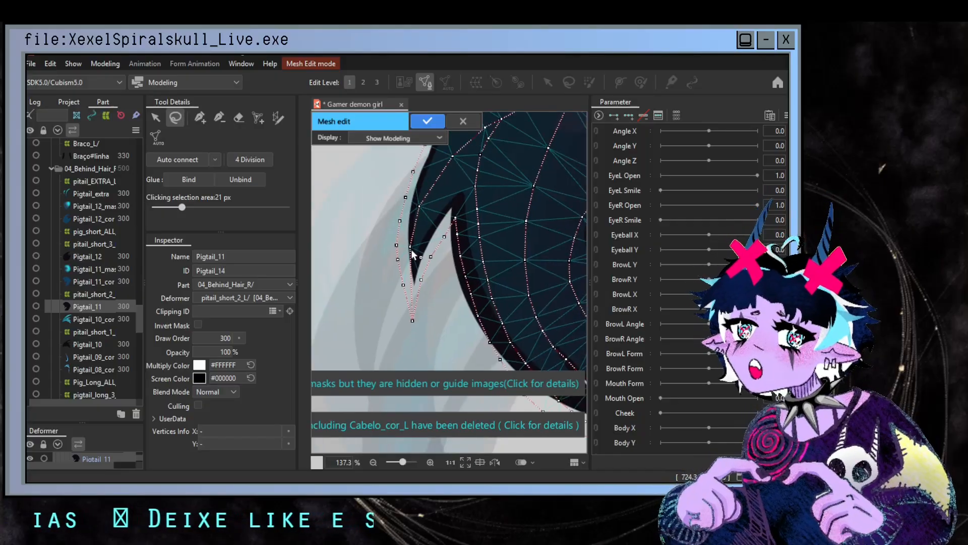
{"action": "scroll", "coordinate": [423, 304], "scroll_direction": "down", "scroll_amount": 3}
{"action": "left_click_drag", "start_coordinate": [433, 327], "coordinate": [412, 287]}
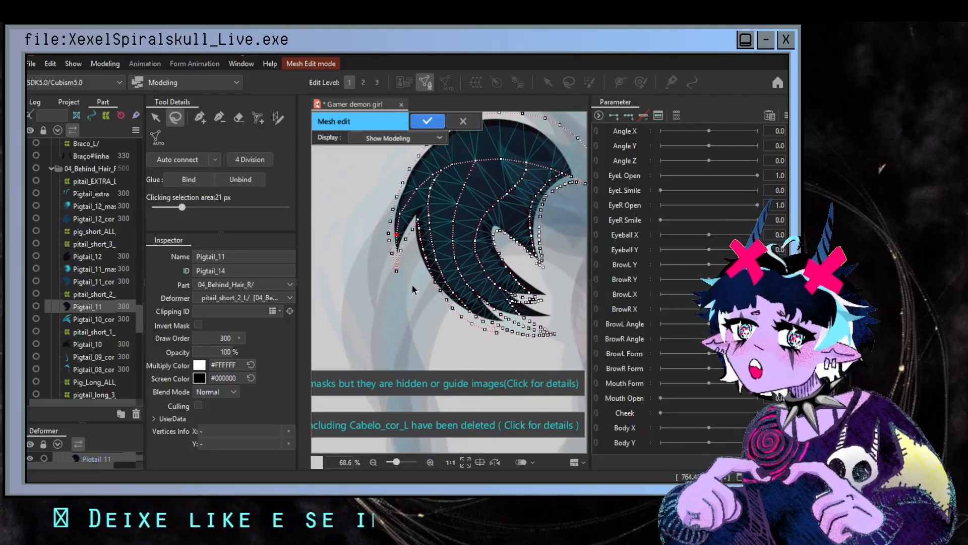
{"action": "scroll", "coordinate": [413, 287], "scroll_direction": "up", "scroll_amount": 3}
{"action": "left_click_drag", "start_coordinate": [423, 241], "coordinate": [424, 306]}
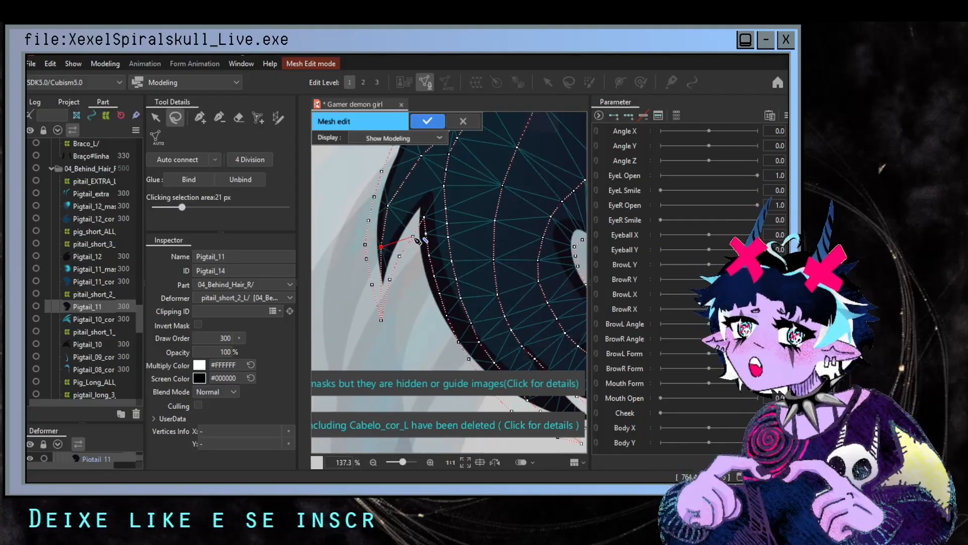
{"action": "scroll", "coordinate": [399, 243], "scroll_direction": "up", "scroll_amount": 3}
{"action": "left_click_drag", "start_coordinate": [417, 230], "coordinate": [414, 229]}
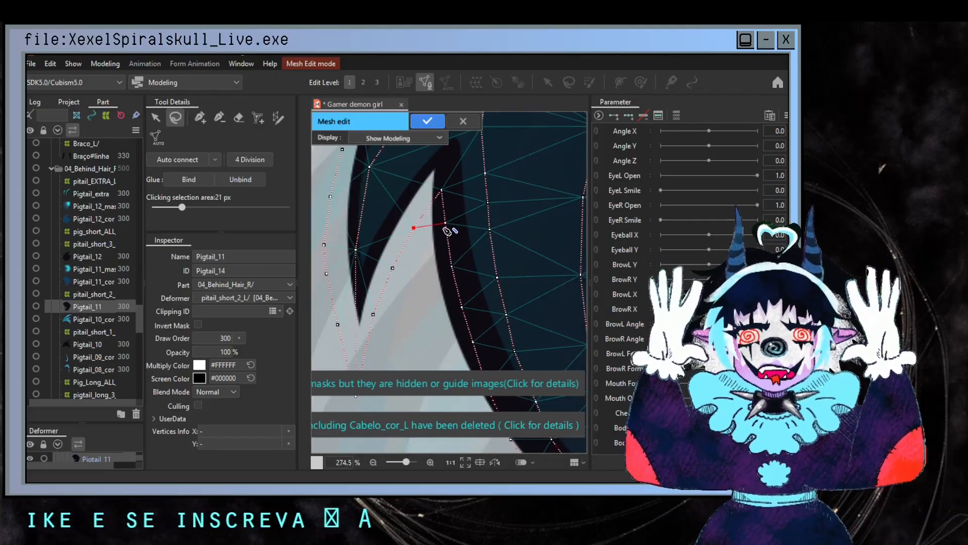
{"action": "left_click_drag", "start_coordinate": [444, 222], "coordinate": [428, 226]}
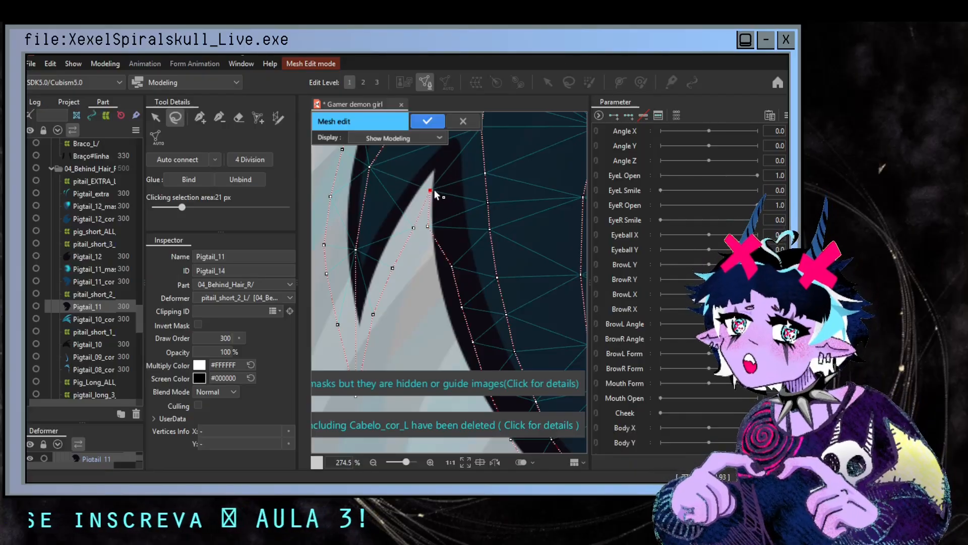
{"action": "scroll", "coordinate": [435, 254], "scroll_direction": "down", "scroll_amount": 5}
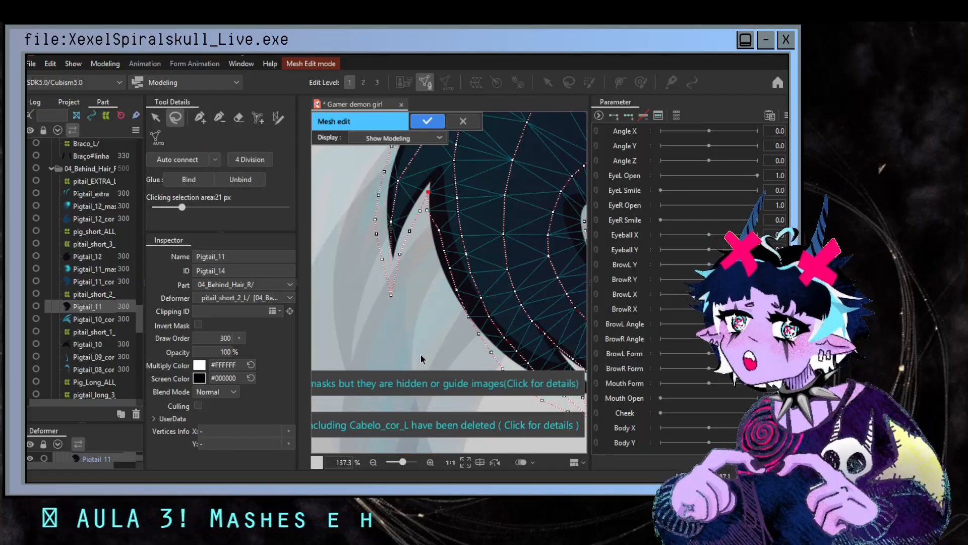
- Lasso the vertices along the main lock's outer curve, move them outward, rotate them slightly and apply the mesh
{"action": "left_click_drag", "start_coordinate": [422, 359], "coordinate": [399, 199]}
{"action": "left_click_drag", "start_coordinate": [391, 263], "coordinate": [377, 351]}
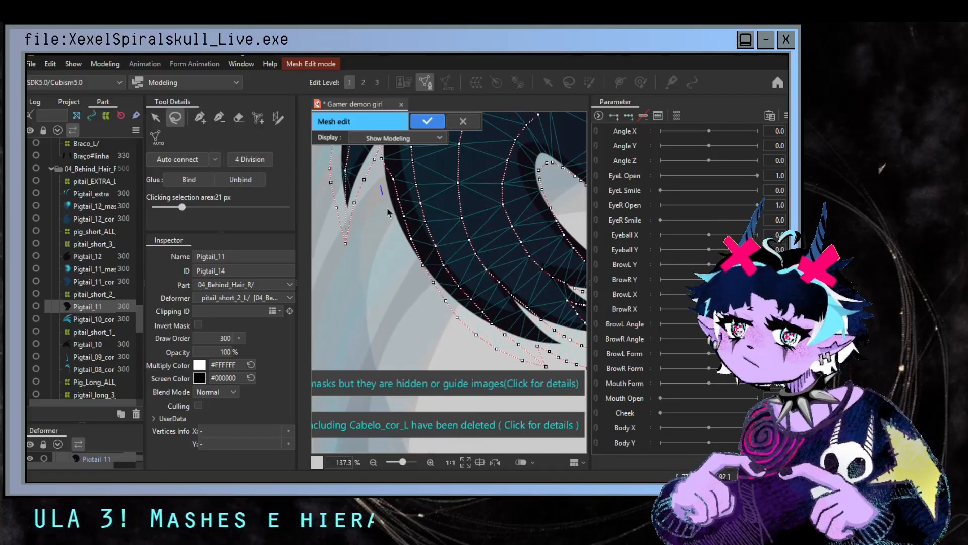
{"action": "mouse_move", "coordinate": [388, 209]}
{"action": "left_mouse_down"}
{"action": "mouse_move", "coordinate": [410, 283]}
{"action": "mouse_move", "coordinate": [437, 314]}
{"action": "mouse_move", "coordinate": [452, 295]}
{"action": "left_mouse_up"}
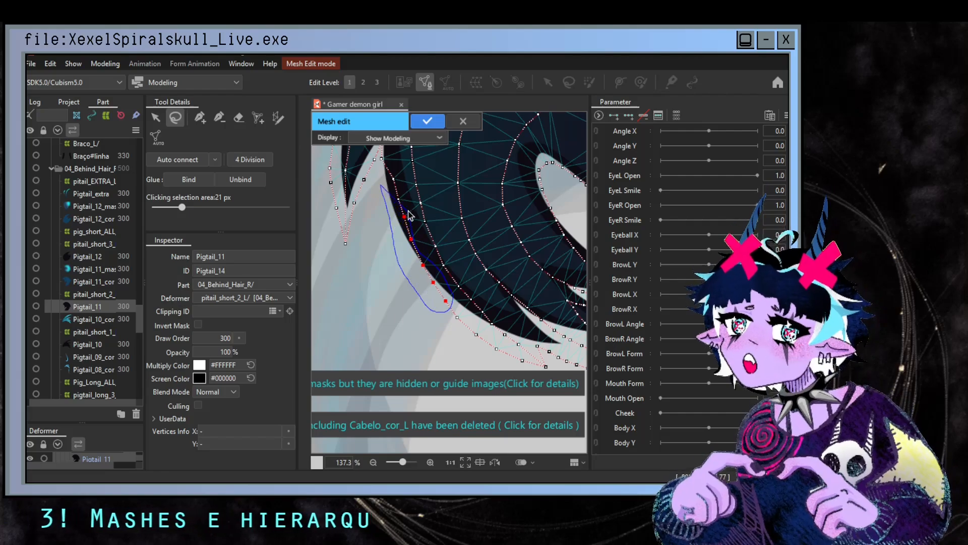
{"action": "left_click_drag", "start_coordinate": [402, 173], "coordinate": [401, 174]}
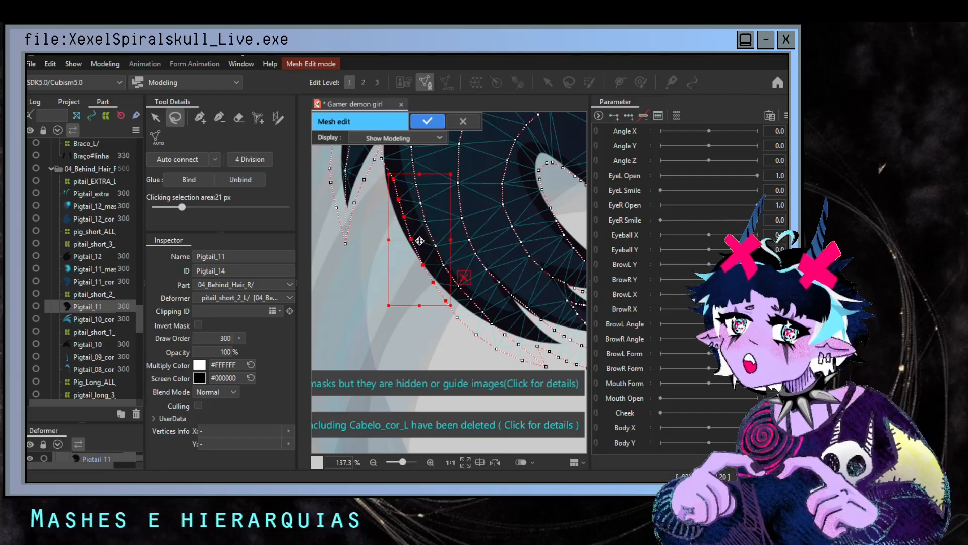
{"action": "left_click_drag", "start_coordinate": [419, 241], "coordinate": [410, 241]}
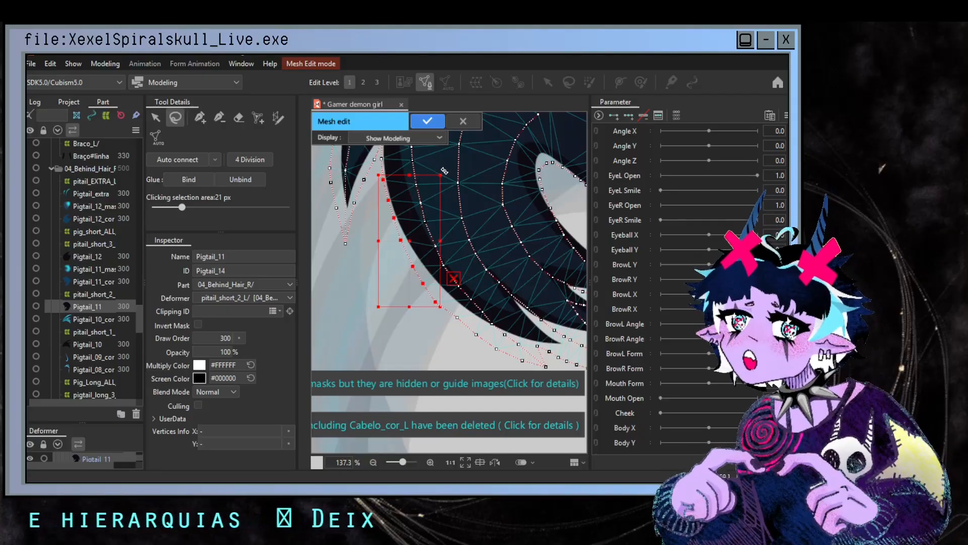
{"action": "left_click_drag", "start_coordinate": [444, 170], "coordinate": [440, 169]}
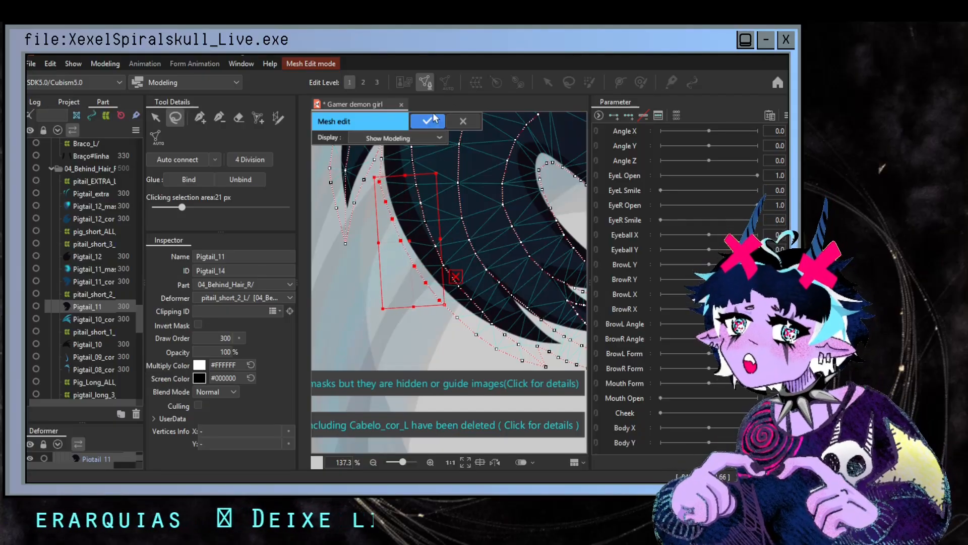
{"action": "left_click", "coordinate": [429, 121]}
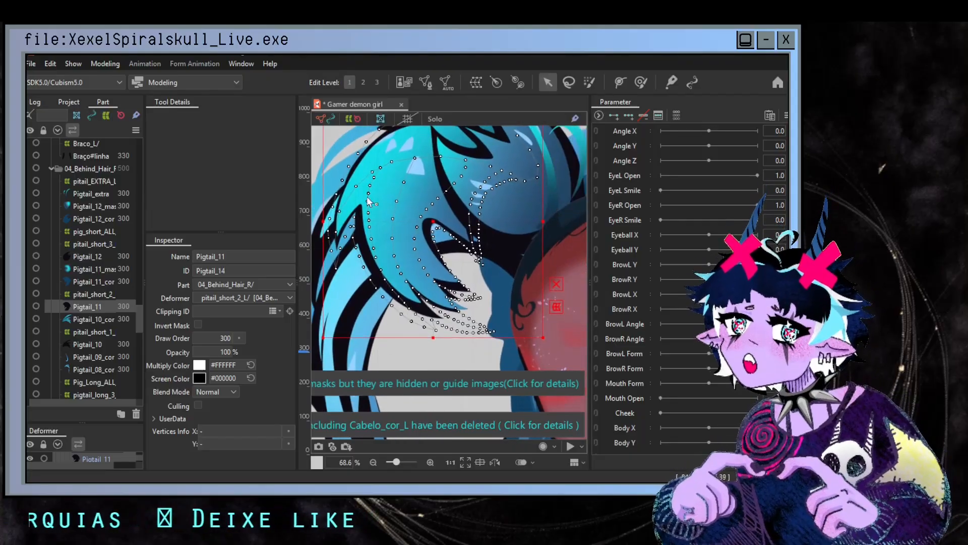
- Reopen the Pigtail_11 mesh for editing, lasso the vertices around the lower spikes and nudge them closer to the artwork
{"action": "left_click", "coordinate": [425, 82]}
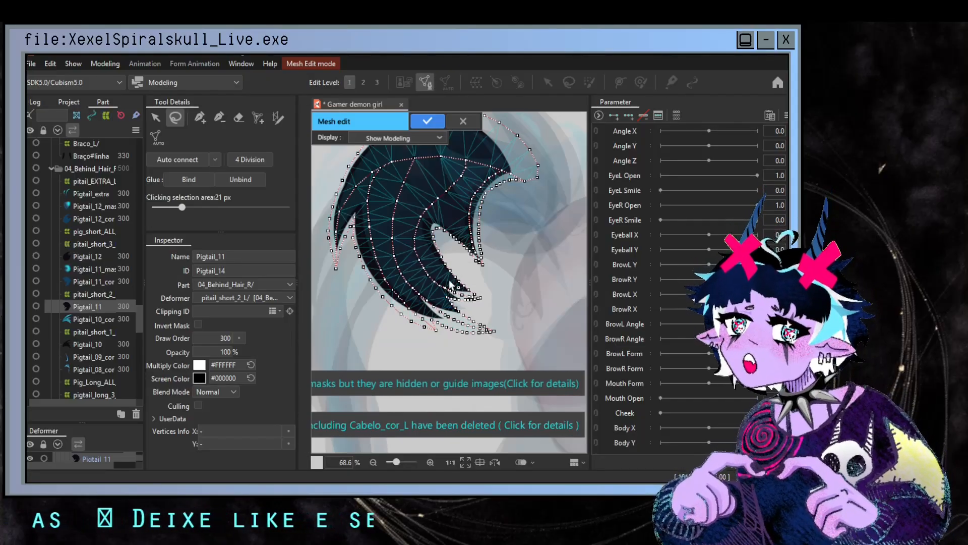
{"action": "scroll", "coordinate": [450, 285], "scroll_direction": "up", "scroll_amount": 2}
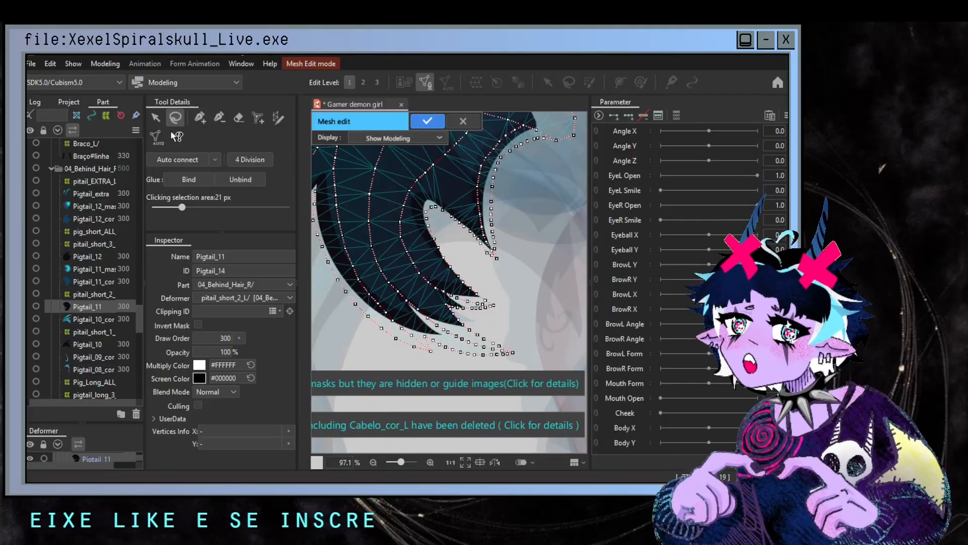
{"action": "mouse_move", "coordinate": [534, 328]}
{"action": "left_mouse_down"}
{"action": "mouse_move", "coordinate": [509, 370]}
{"action": "mouse_move", "coordinate": [401, 282]}
{"action": "mouse_move", "coordinate": [504, 237]}
{"action": "mouse_move", "coordinate": [520, 303]}
{"action": "left_mouse_up"}
{"action": "left_click_drag", "start_coordinate": [450, 303], "coordinate": [479, 308]}
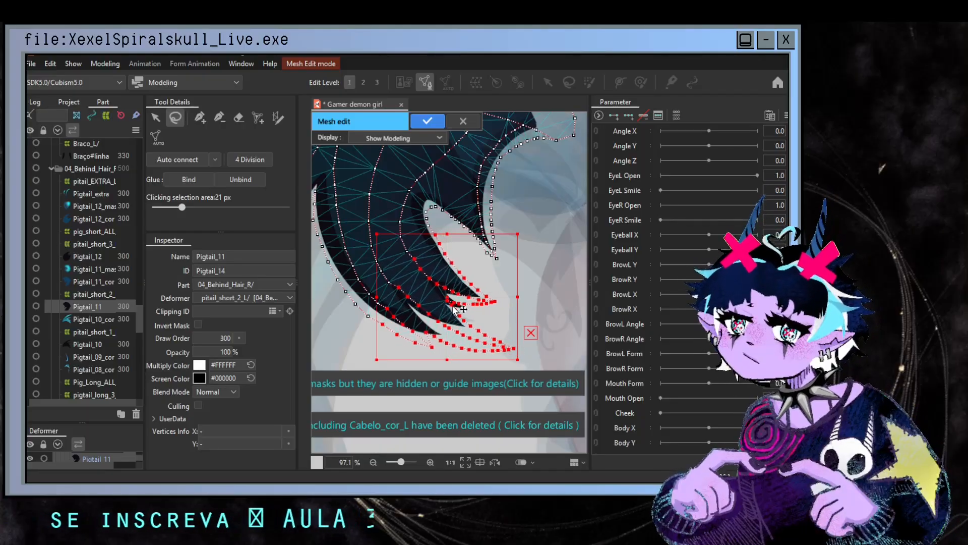
{"action": "scroll", "coordinate": [498, 306], "scroll_direction": "down", "scroll_amount": 3}
{"action": "scroll", "coordinate": [462, 310], "scroll_direction": "up", "scroll_amount": 4}
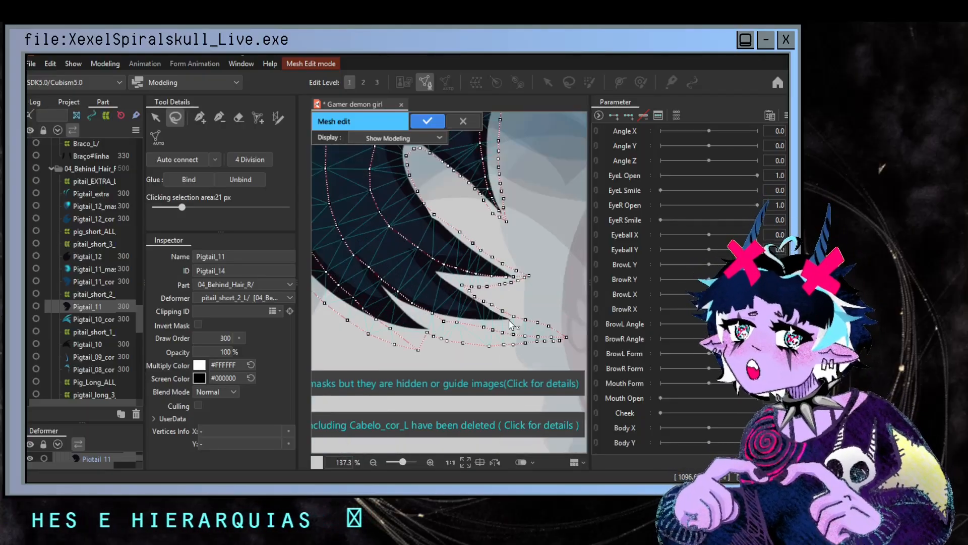
- Erase the vertices around the lower spikes, add new ones along their black edges and apply the Pigtail_11 mesh
{"action": "left_click", "coordinate": [238, 117]}
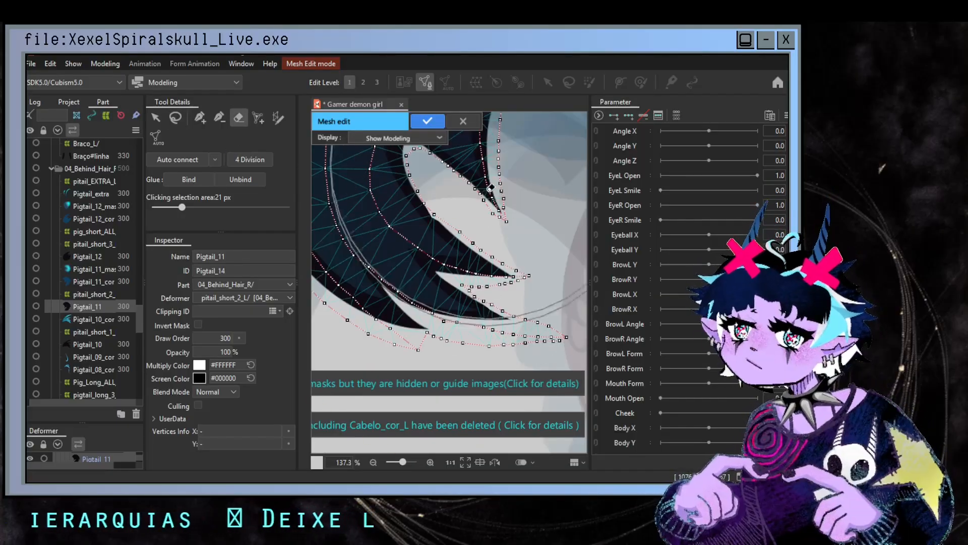
{"action": "mouse_move", "coordinate": [560, 360]}
{"action": "left_mouse_down"}
{"action": "mouse_move", "coordinate": [524, 338]}
{"action": "mouse_move", "coordinate": [476, 335]}
{"action": "left_mouse_up"}
{"action": "mouse_move", "coordinate": [419, 353]}
{"action": "left_mouse_down"}
{"action": "mouse_move", "coordinate": [475, 313]}
{"action": "mouse_move", "coordinate": [422, 327]}
{"action": "mouse_move", "coordinate": [524, 292]}
{"action": "left_mouse_up"}
{"action": "key", "text": "p"}
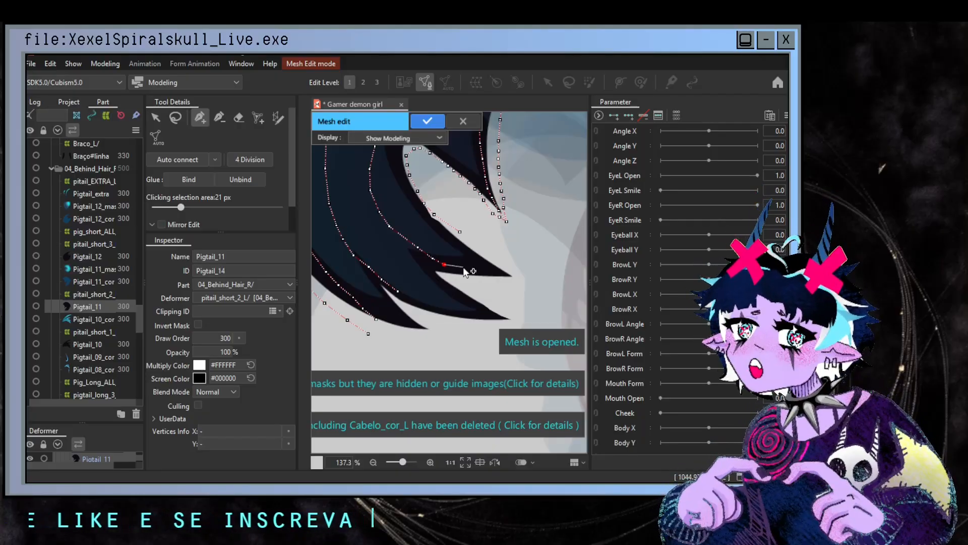
{"action": "key", "text": "Return"}
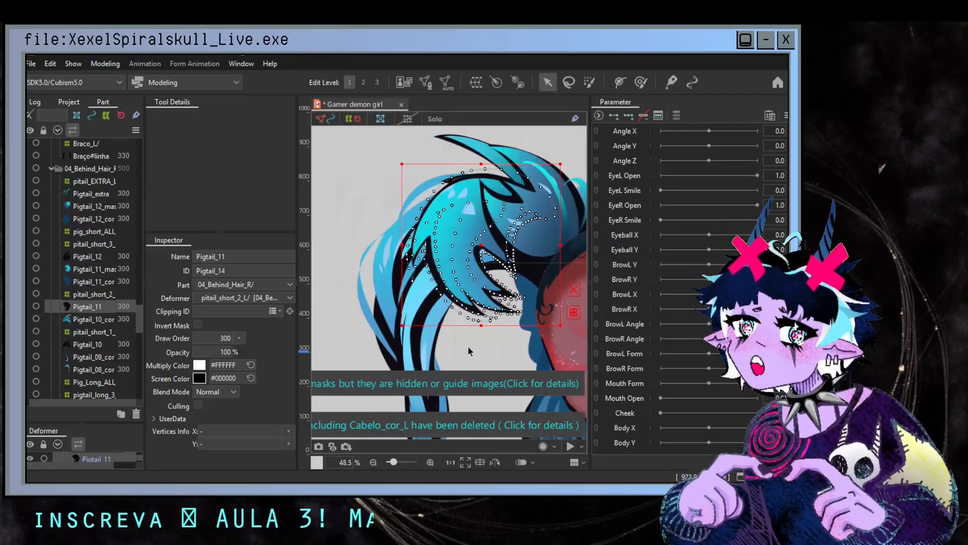
- Open Pigtail_11_cor in 04_Behind_Hair_R for mesh editing, copy all its vertices and leave mesh editing
{"action": "left_click_drag", "start_coordinate": [469, 351], "coordinate": [375, 363]}
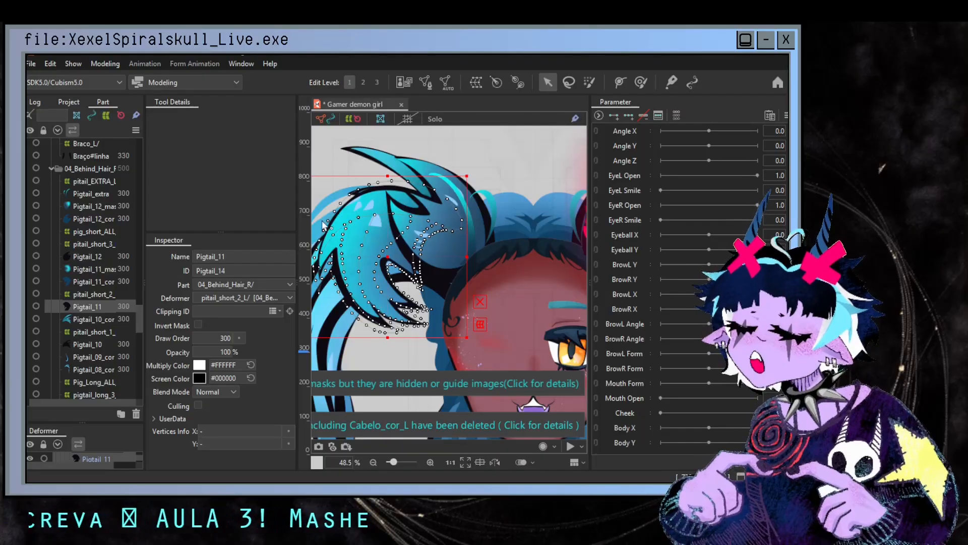
{"action": "left_click", "coordinate": [92, 282]}
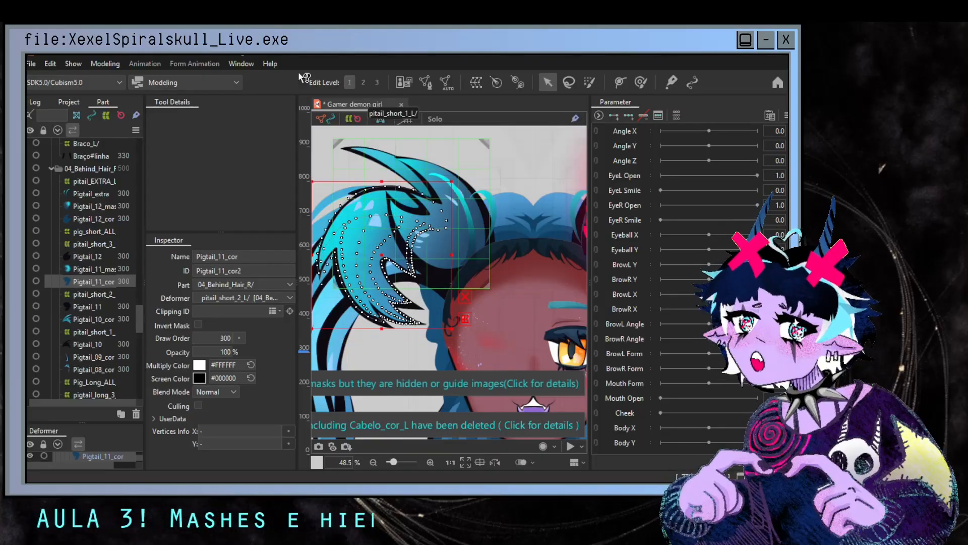
{"action": "left_click", "coordinate": [425, 83]}
{"action": "left_click", "coordinate": [182, 119]}
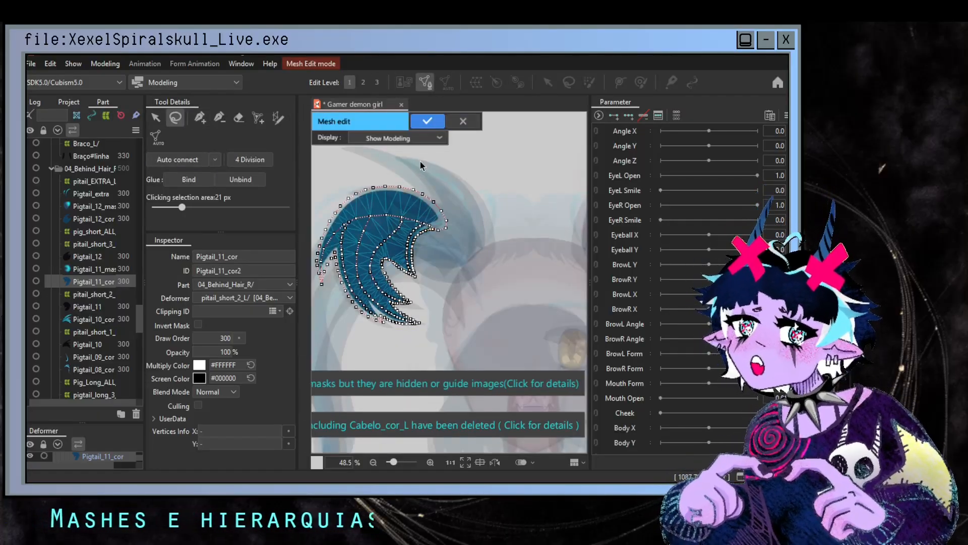
{"action": "mouse_move", "coordinate": [423, 167]}
{"action": "left_mouse_down"}
{"action": "mouse_move", "coordinate": [413, 368]}
{"action": "mouse_move", "coordinate": [328, 164]}
{"action": "mouse_move", "coordinate": [423, 198]}
{"action": "left_mouse_up"}
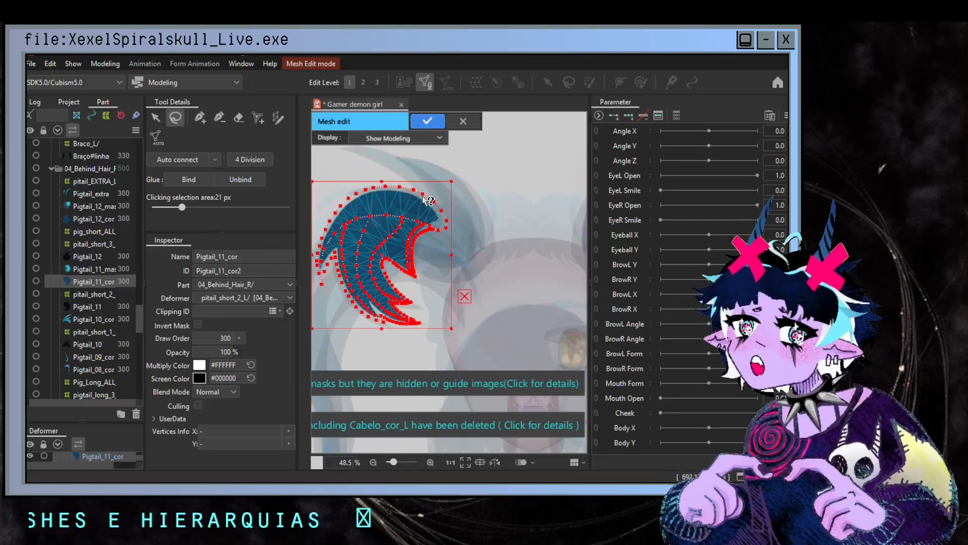
{"action": "left_click", "coordinate": [428, 121]}
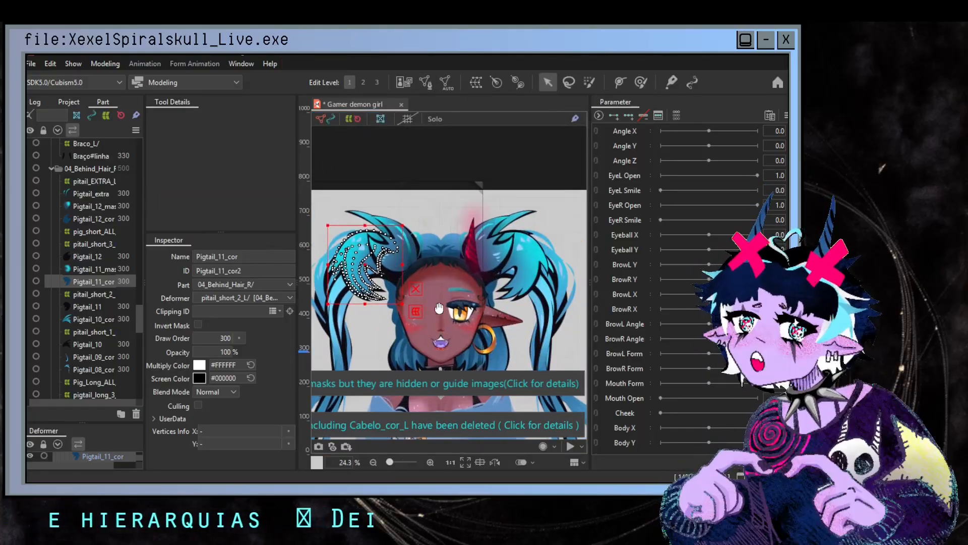
- Select the matching Pigtail_11_cor art mesh on the opposite pigtail, in the 04_Behind_Hair_L part
{"action": "scroll", "coordinate": [50, 259], "scroll_direction": "up", "scroll_amount": 4}
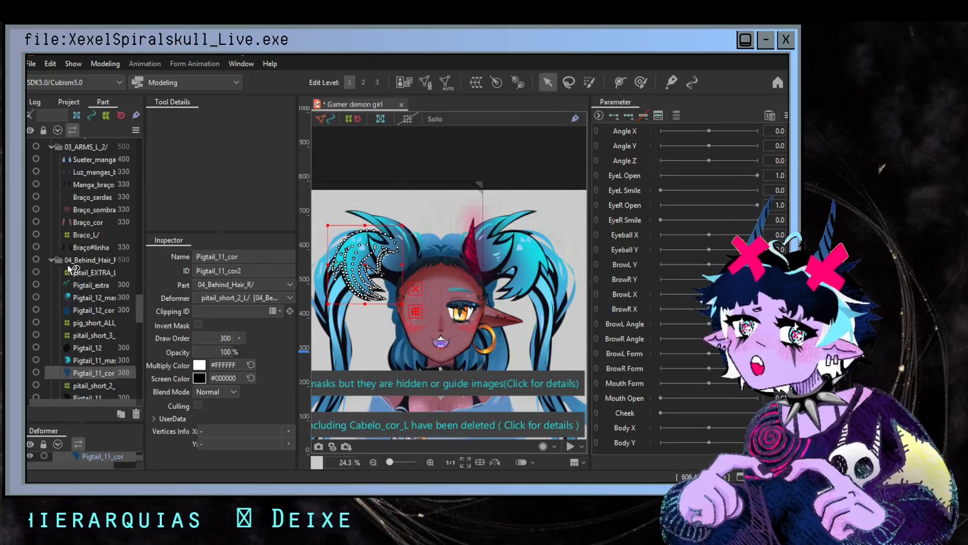
{"action": "right_click", "coordinate": [532, 266]}
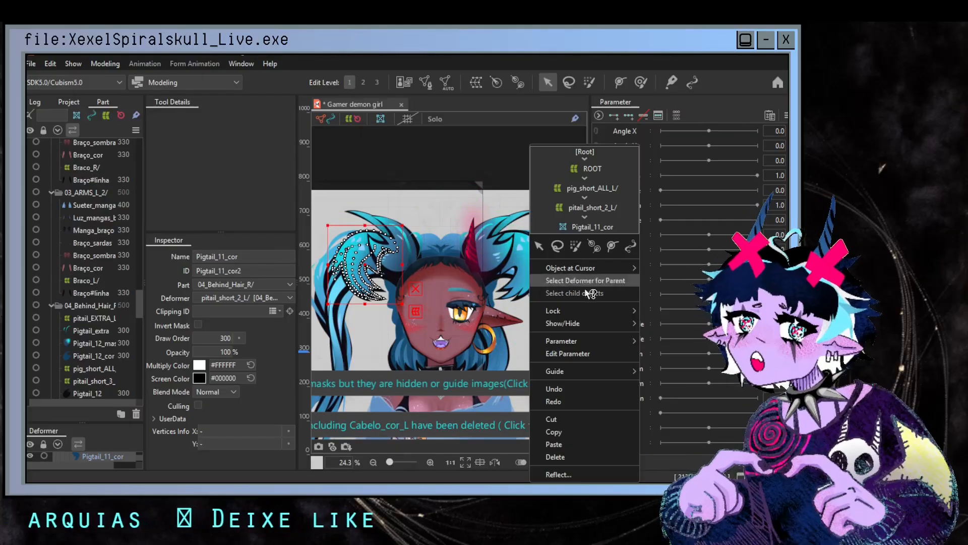
{"action": "mouse_move", "coordinate": [600, 270]}
{"action": "left_click", "coordinate": [683, 189]}
{"action": "scroll", "coordinate": [91, 365], "scroll_direction": "down", "scroll_amount": 2}
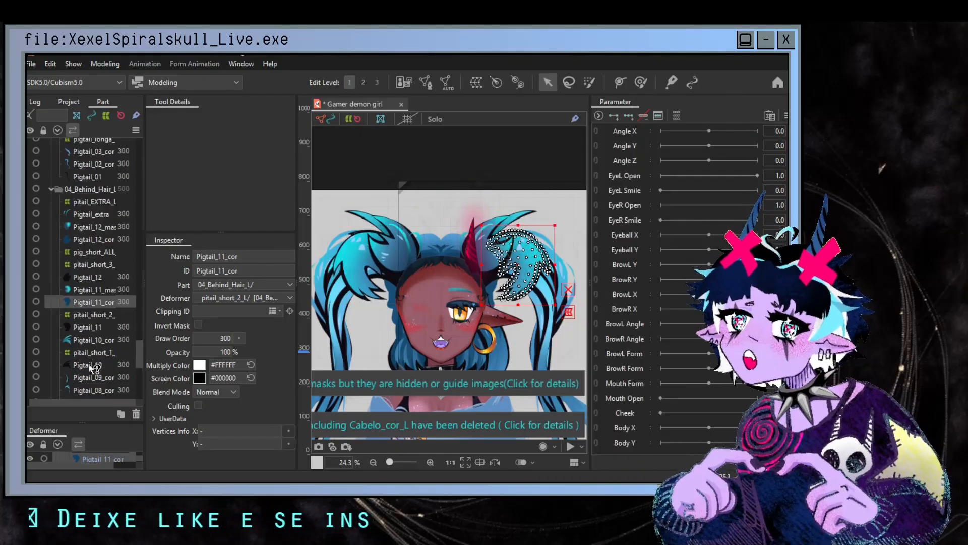
- Open Pigtail_11_mask in 04_Behind_Hair_L for mesh editing, erase its old mesh, paste the copied vertices and apply the mesh
{"action": "left_click", "coordinate": [93, 289], "text": "ctrl"}
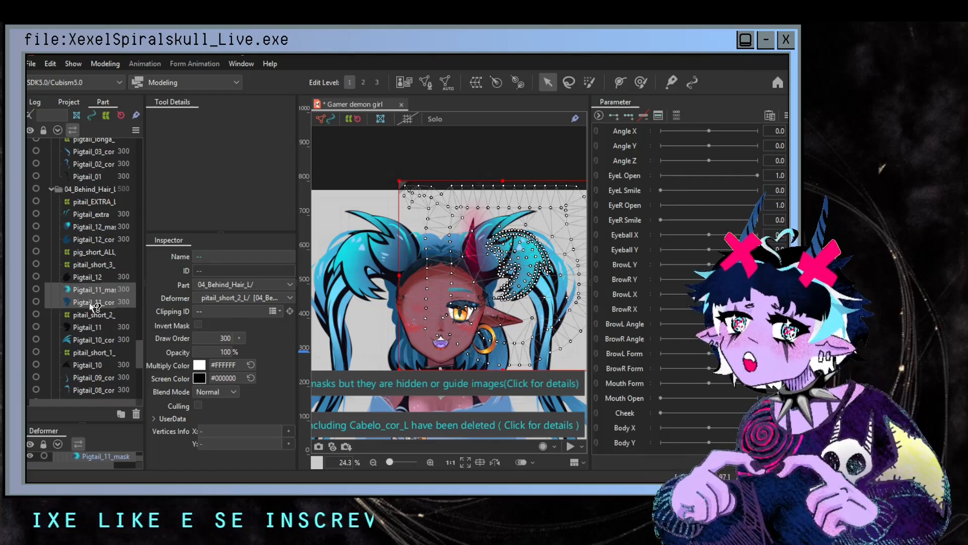
{"action": "left_click", "coordinate": [94, 290]}
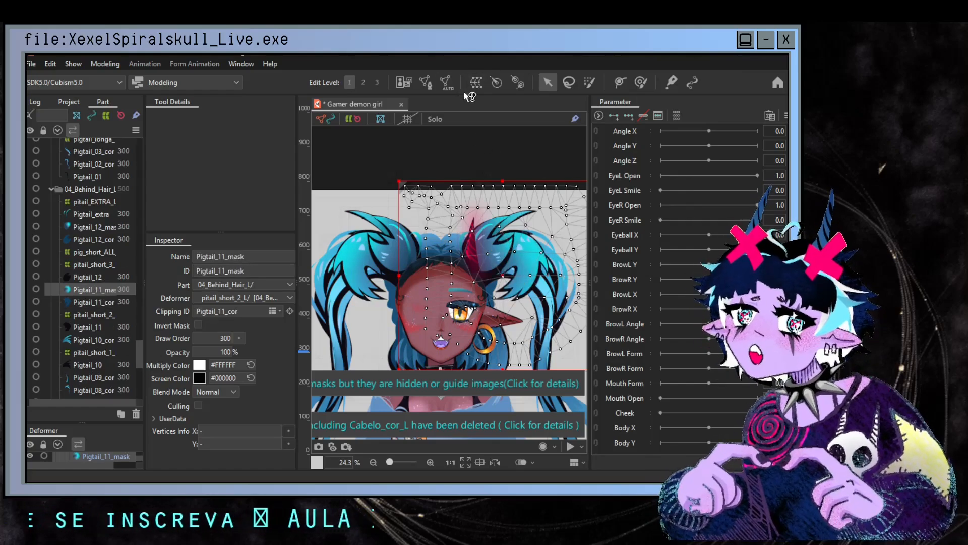
{"action": "left_click", "coordinate": [426, 83]}
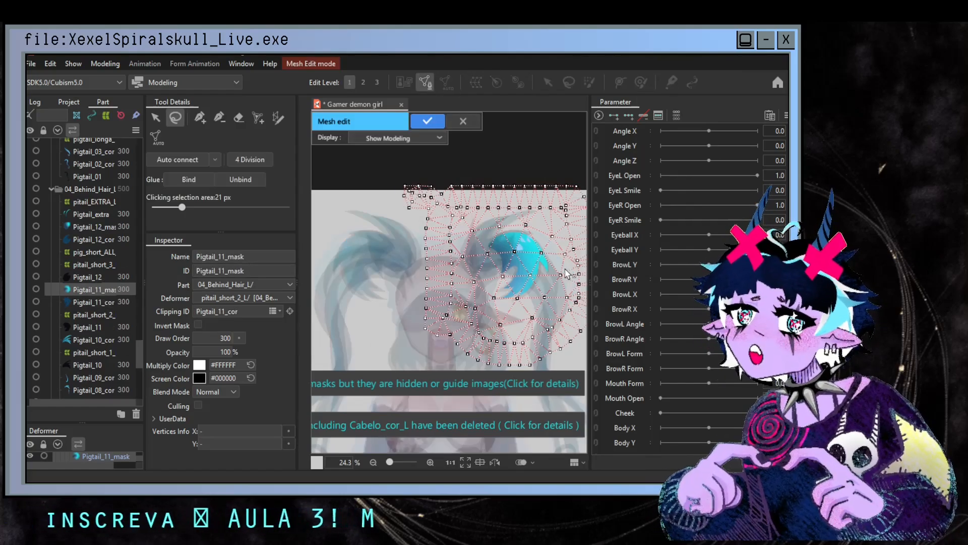
{"action": "left_click_drag", "start_coordinate": [502, 306], "coordinate": [425, 303]}
{"action": "left_click", "coordinate": [239, 118]}
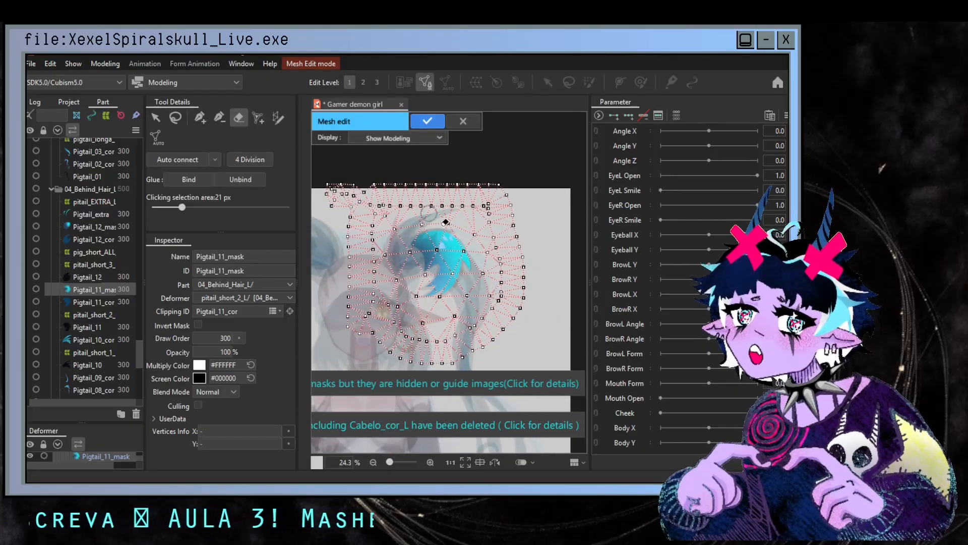
{"action": "mouse_move", "coordinate": [383, 196]}
{"action": "left_mouse_down"}
{"action": "mouse_move", "coordinate": [417, 372]}
{"action": "mouse_move", "coordinate": [465, 298]}
{"action": "left_mouse_up"}
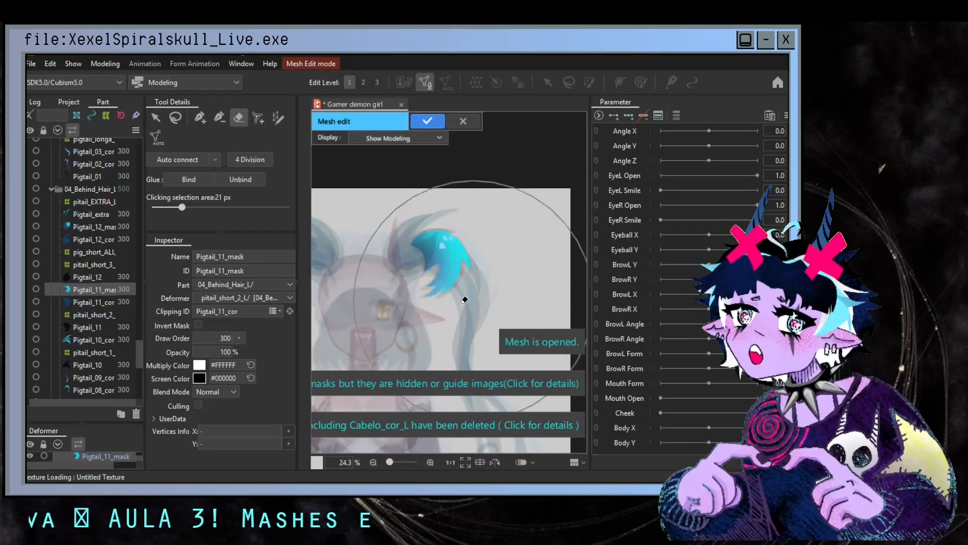
{"action": "key", "text": "ctrl+s"}
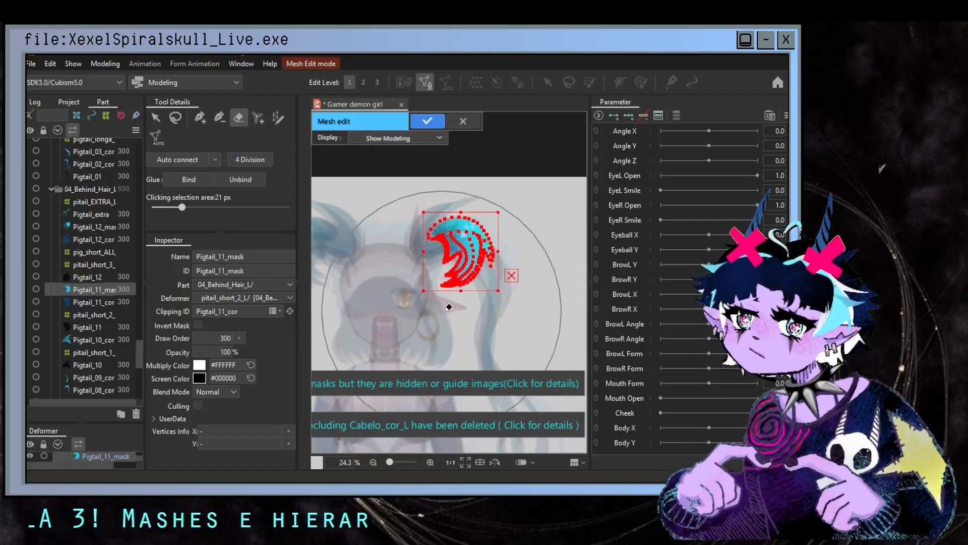
{"action": "scroll", "coordinate": [449, 307], "scroll_direction": "up", "scroll_amount": 2}
{"action": "left_click", "coordinate": [433, 122]}
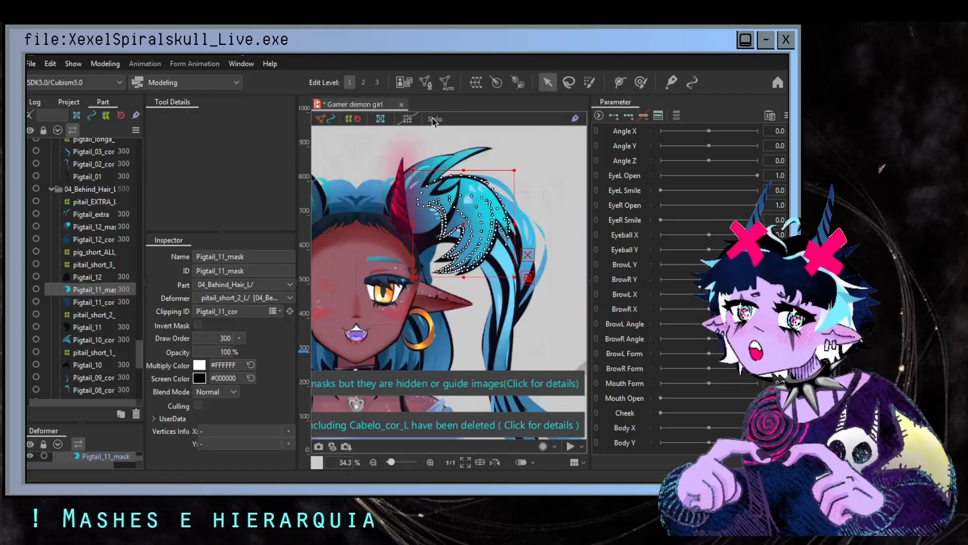
- Select Pigtail_11 in 04_Behind_Hair_L and examine how its current mesh fits the artwork around the spikes
{"action": "left_click", "coordinate": [83, 327]}
{"action": "scroll", "coordinate": [480, 270], "scroll_direction": "up", "scroll_amount": 2}
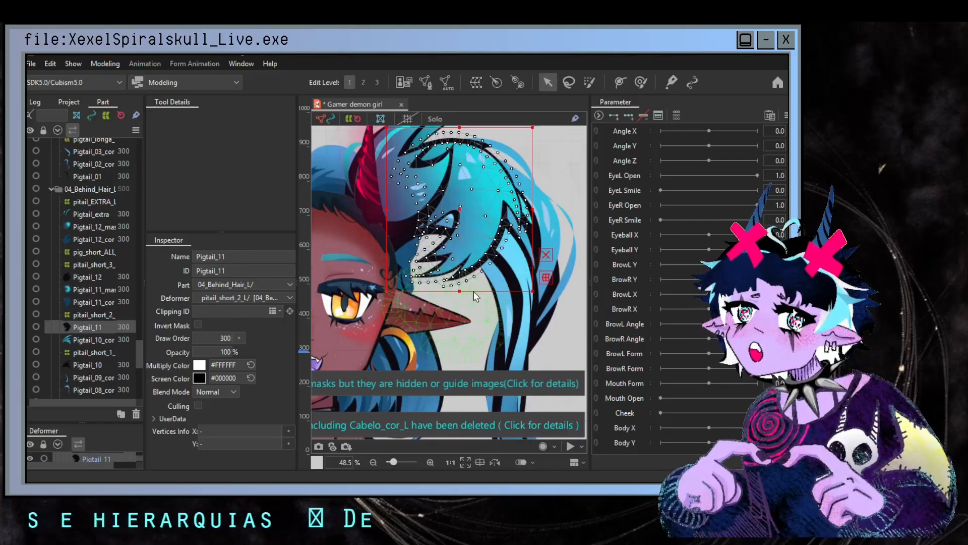
{"action": "scroll", "coordinate": [477, 289], "scroll_direction": "down", "scroll_amount": 2}
{"action": "left_click_drag", "start_coordinate": [474, 288], "coordinate": [466, 327]}
{"action": "scroll", "coordinate": [466, 328], "scroll_direction": "up", "scroll_amount": 2}
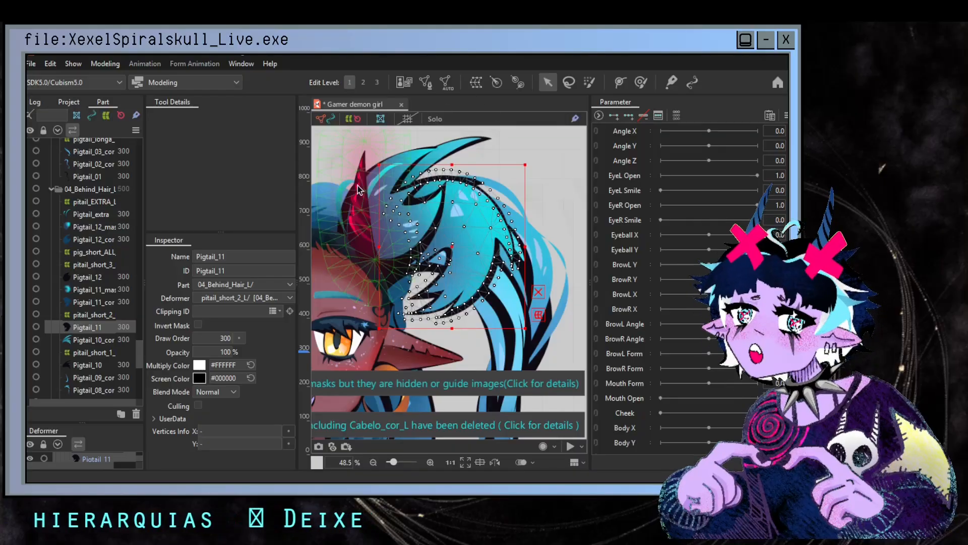
{"action": "scroll", "coordinate": [424, 199], "scroll_direction": "down", "scroll_amount": 4}
{"action": "left_click_drag", "start_coordinate": [419, 203], "coordinate": [514, 214]}
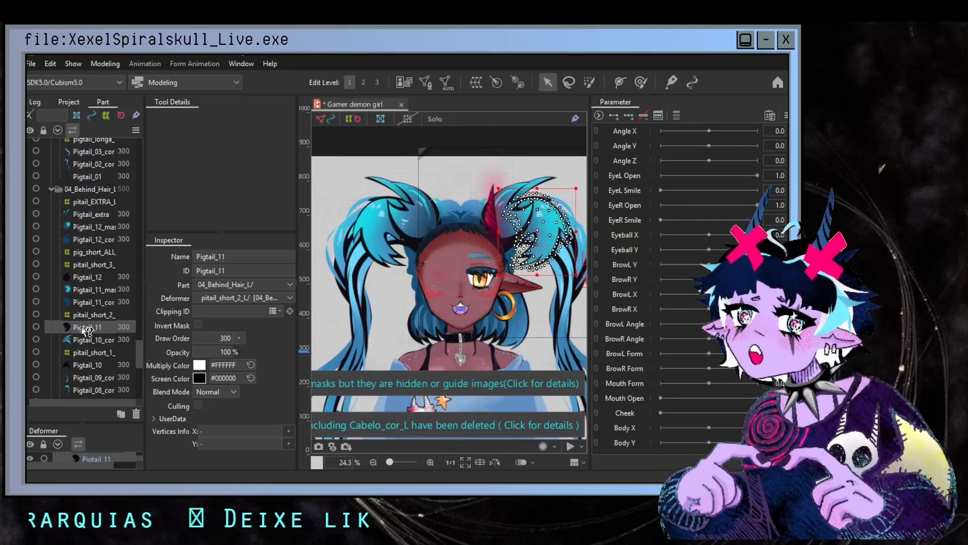
- Open Pigtail_11 in 04_Behind_Hair_R for mesh editing, lasso and copy all its vertices, and leave mesh editing
{"action": "scroll", "coordinate": [88, 321], "scroll_direction": "down", "scroll_amount": 5}
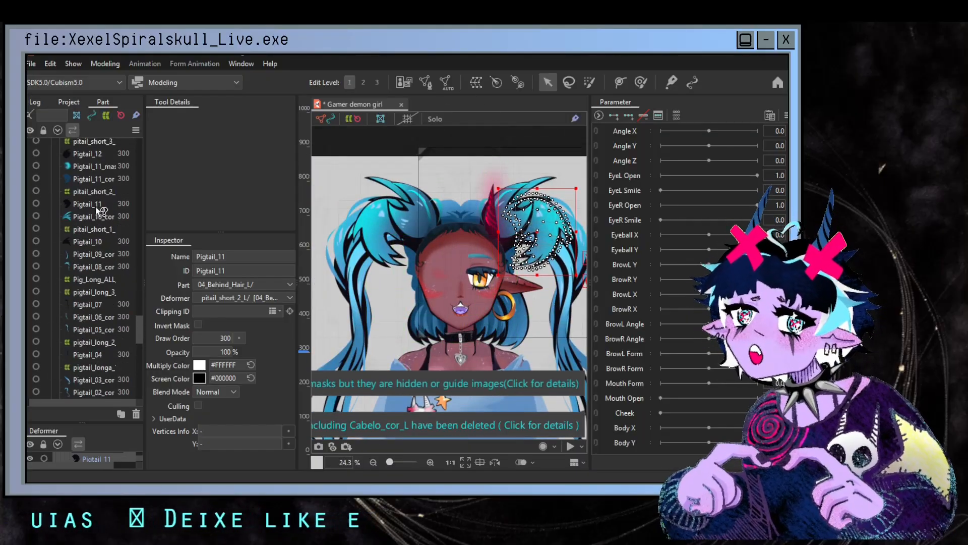
{"action": "left_click", "coordinate": [99, 210]}
{"action": "left_click", "coordinate": [425, 81]}
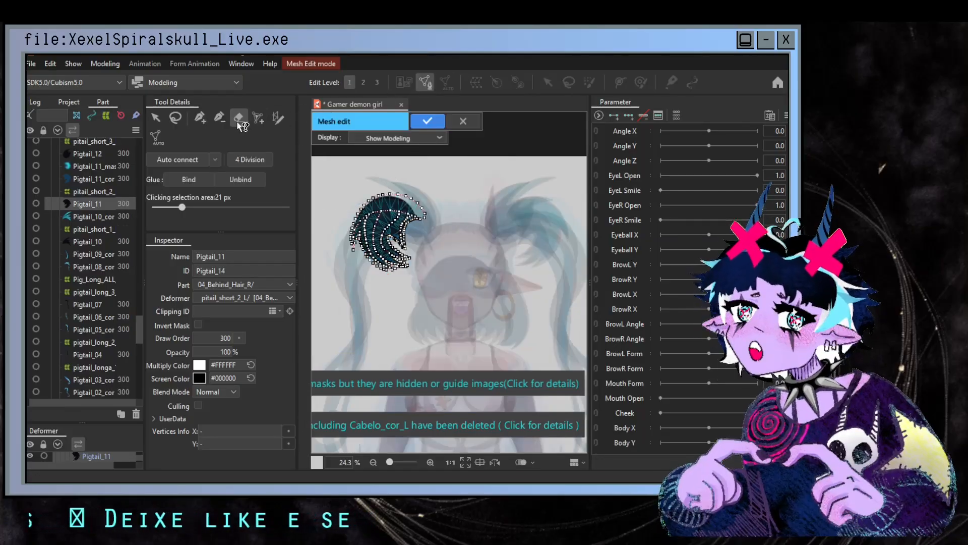
{"action": "left_click", "coordinate": [176, 118]}
{"action": "left_click_drag", "start_coordinate": [404, 171], "coordinate": [308, 175]}
{"action": "left_click", "coordinate": [427, 121]}
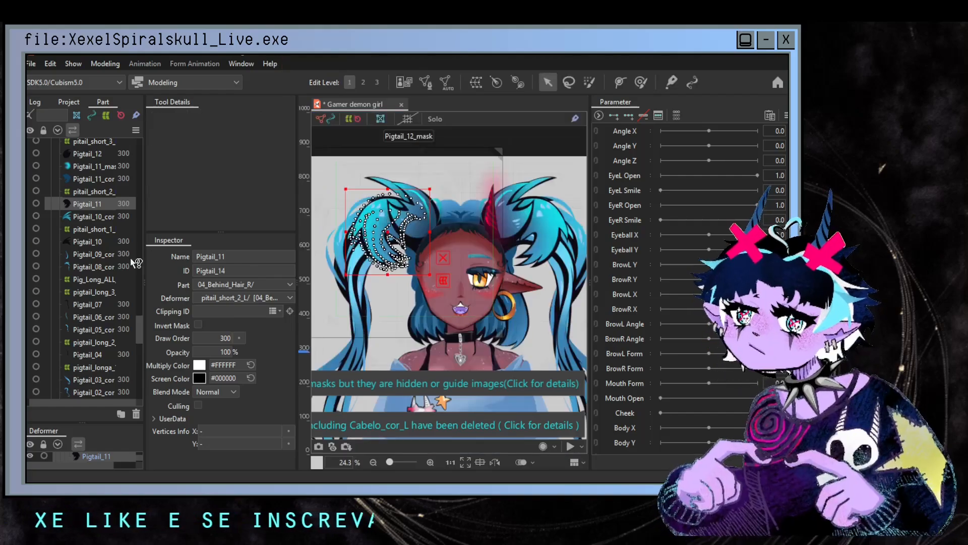
- Open Pigtail_11 in 04_Behind_Hair_L for mesh editing, erase its old mesh, paste the copied vertices and apply the mesh
{"action": "scroll", "coordinate": [88, 339], "scroll_direction": "down", "scroll_amount": 5}
{"action": "scroll", "coordinate": [88, 339], "scroll_direction": "down", "scroll_amount": 3}
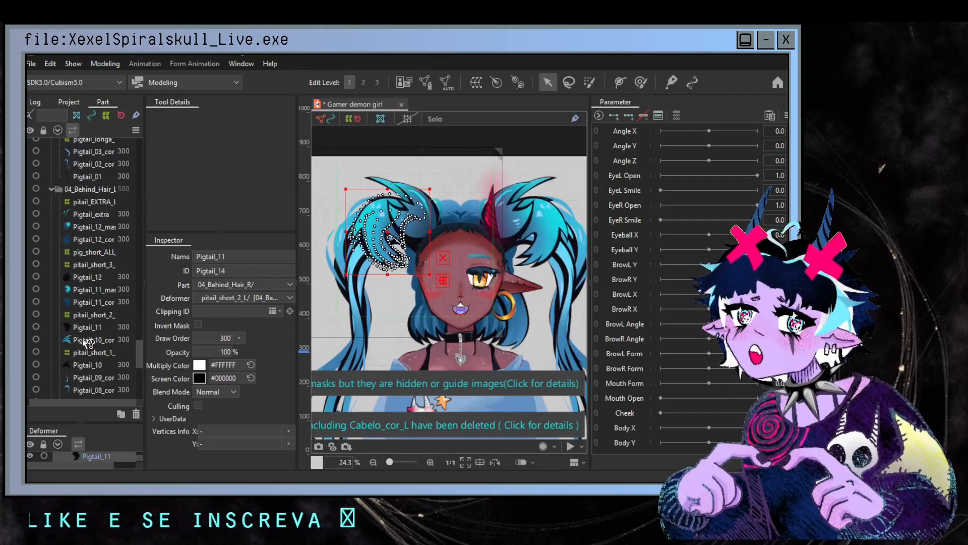
{"action": "left_click", "coordinate": [87, 328]}
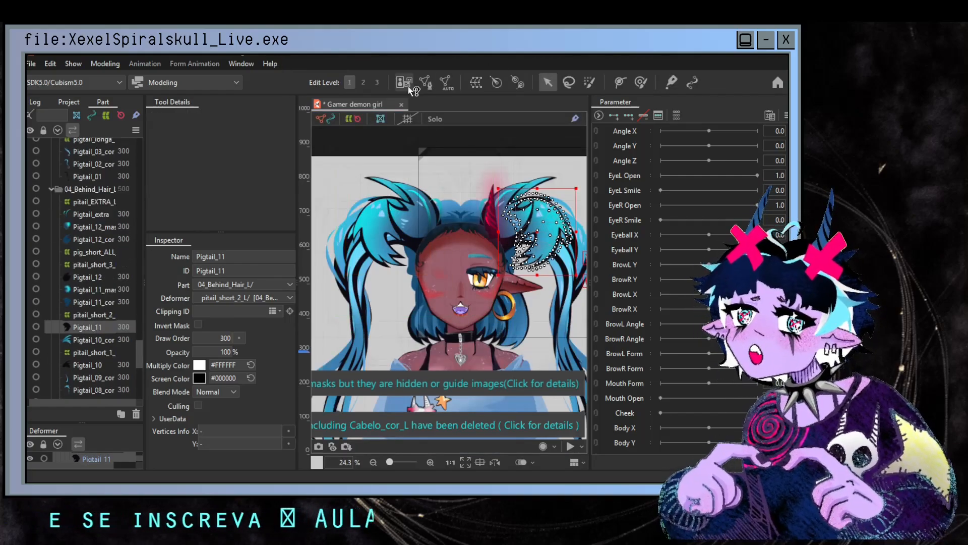
{"action": "left_click", "coordinate": [426, 83]}
{"action": "left_click", "coordinate": [239, 118]}
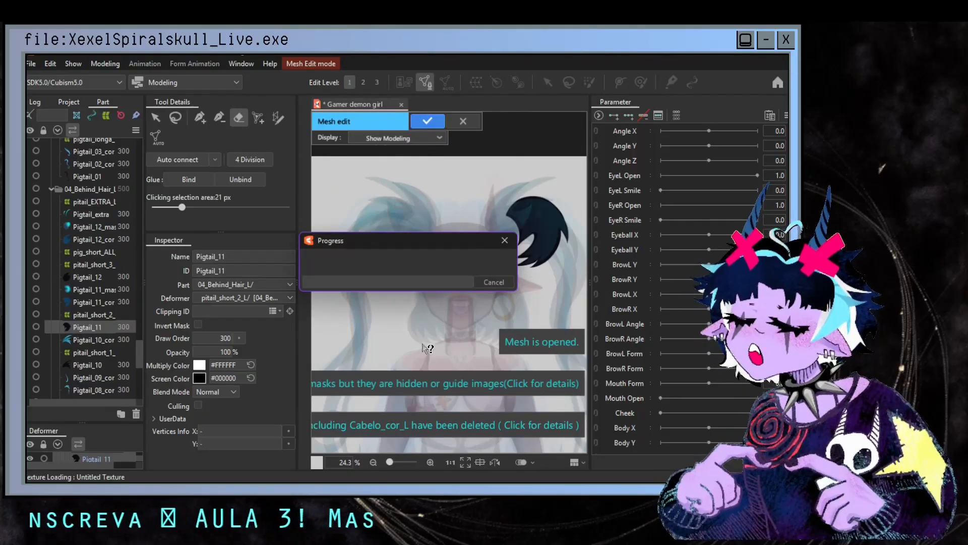
{"action": "scroll", "coordinate": [505, 257], "scroll_direction": "up", "scroll_amount": 2}
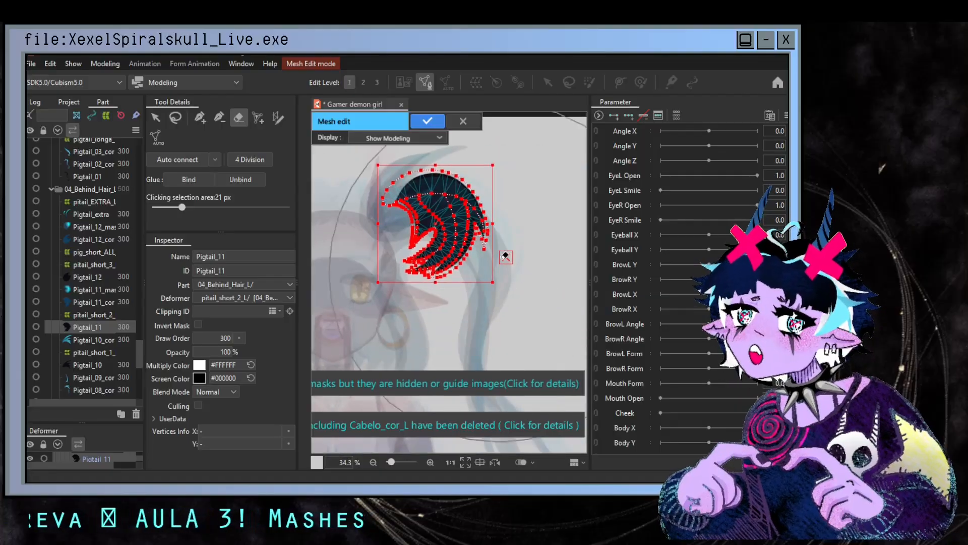
{"action": "left_click", "coordinate": [427, 121]}
{"action": "scroll", "coordinate": [492, 234], "scroll_direction": "down", "scroll_amount": 2}
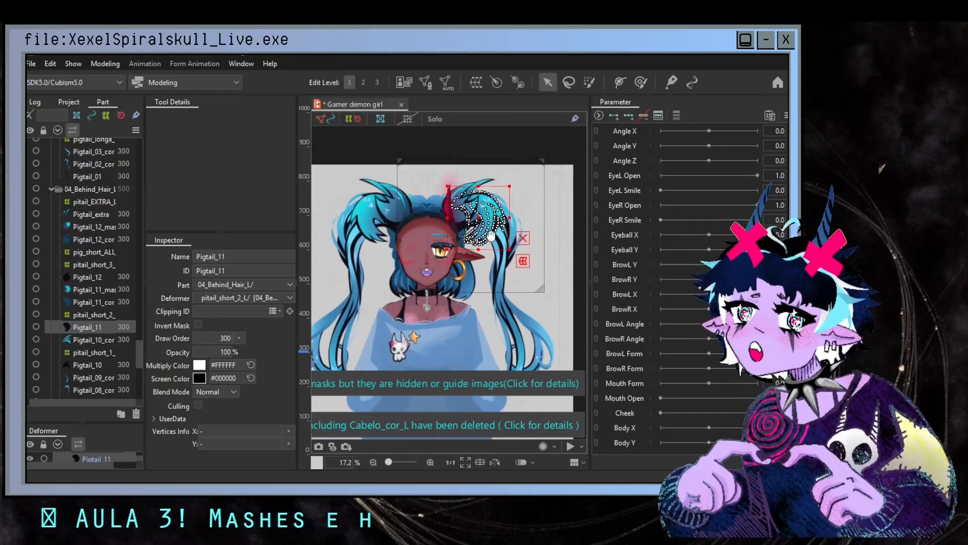
{"action": "left_click_drag", "start_coordinate": [491, 236], "coordinate": [497, 228]}
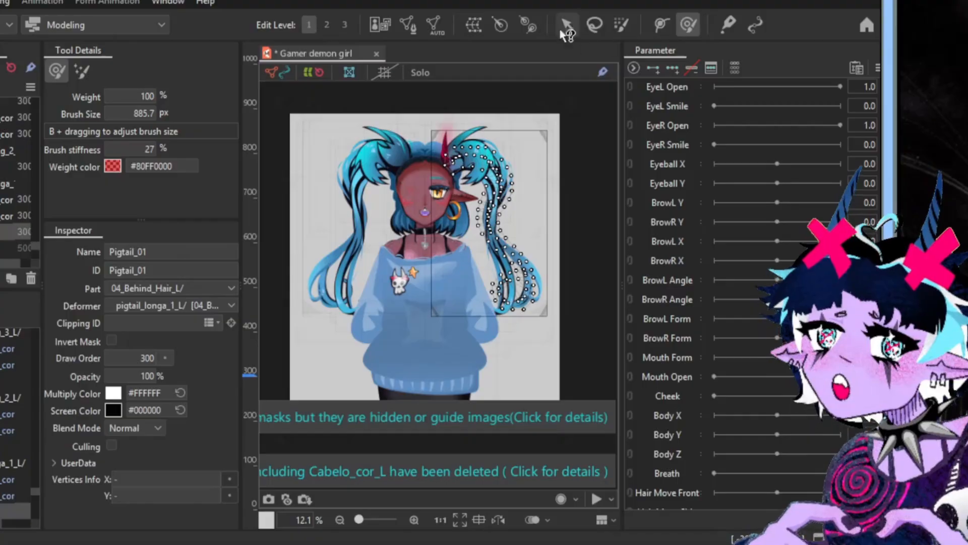
- Open Pigtail_01 in 04_Behind_Hair_L for mesh editing, map a stroke mesh along the strand into its curl, and confirm the stroke
{"action": "left_click", "coordinate": [409, 25]}
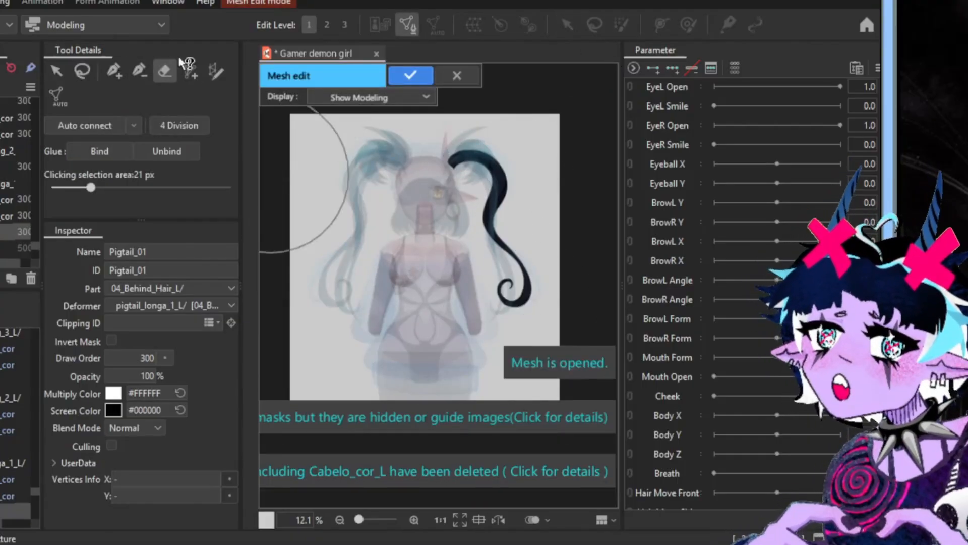
{"action": "left_click", "coordinate": [216, 70]}
{"action": "mouse_move", "coordinate": [456, 160]}
{"action": "left_mouse_down"}
{"action": "mouse_move", "coordinate": [505, 159]}
{"action": "mouse_move", "coordinate": [493, 235]}
{"action": "mouse_move", "coordinate": [506, 286]}
{"action": "left_mouse_up"}
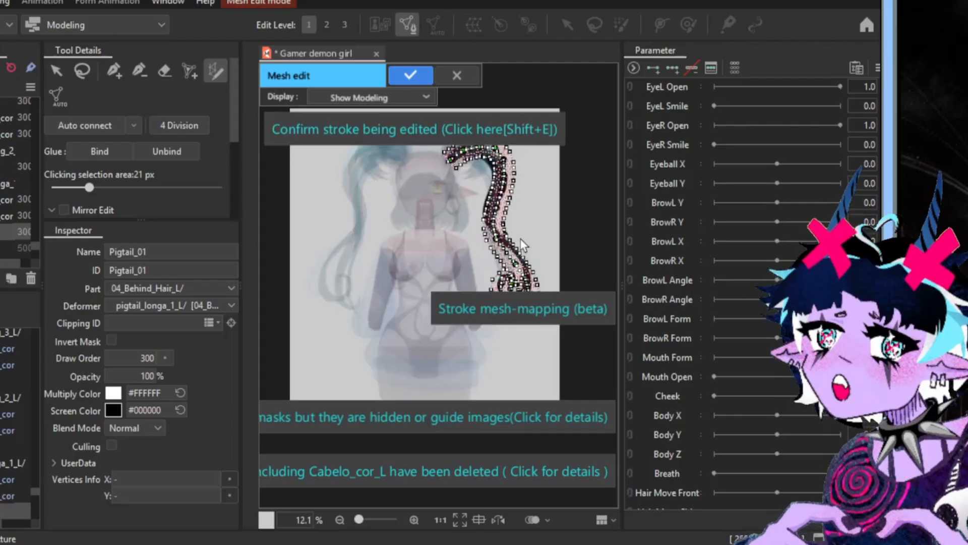
{"action": "scroll", "coordinate": [517, 217], "scroll_direction": "up", "scroll_amount": 2}
{"action": "scroll", "coordinate": [491, 188], "scroll_direction": "down", "scroll_amount": 2}
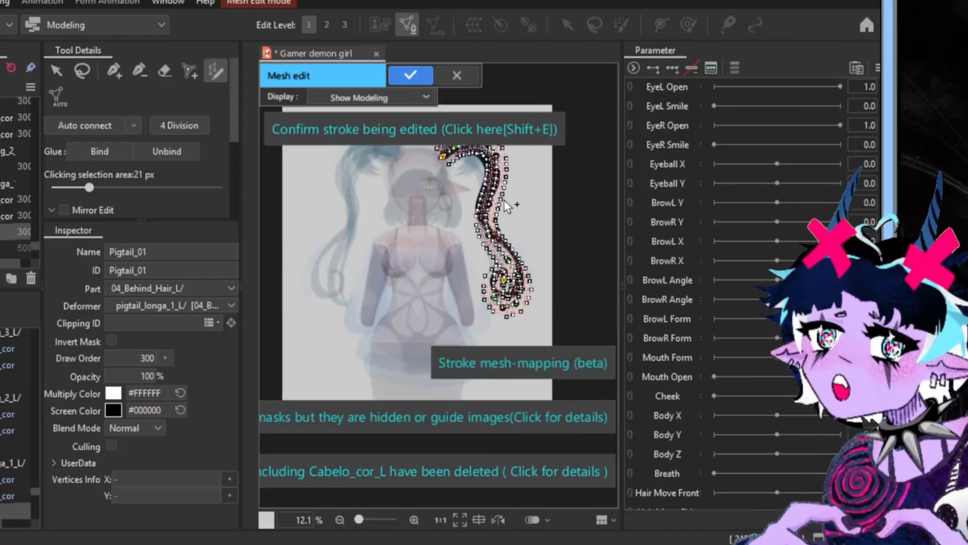
{"action": "key", "text": "shift+e"}
- Examine the stroke mesh along the Pigtail_01 strand, checking the vertex layout at its root, bends and lower part
{"action": "scroll", "coordinate": [437, 244], "scroll_direction": "up", "scroll_amount": 6}
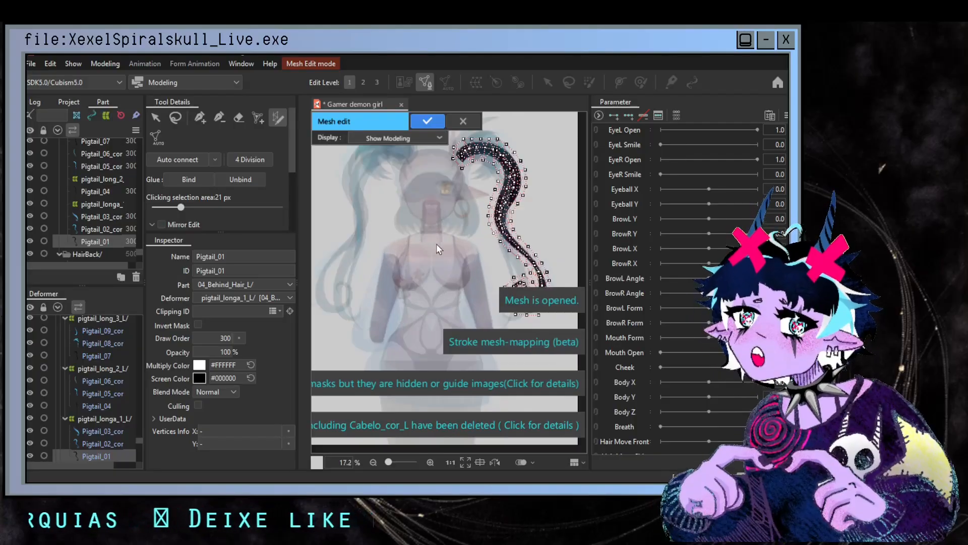
{"action": "scroll", "coordinate": [439, 237], "scroll_direction": "up", "scroll_amount": 4}
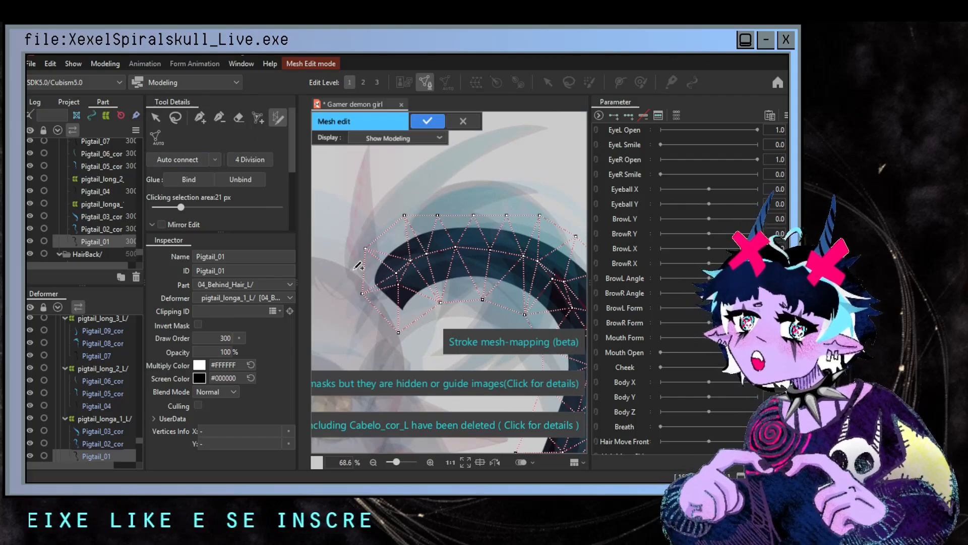
{"action": "scroll", "coordinate": [420, 268], "scroll_direction": "up", "scroll_amount": 5}
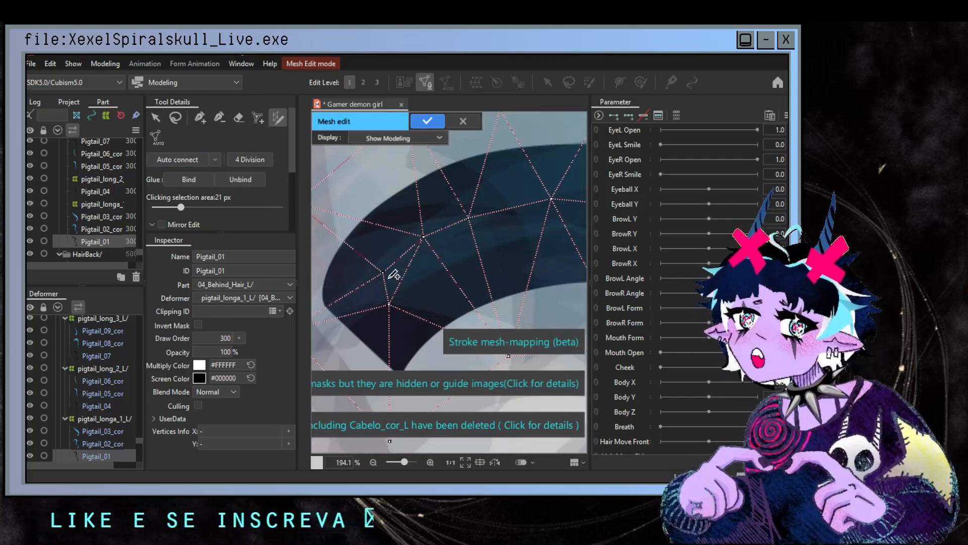
{"action": "scroll", "coordinate": [390, 306], "scroll_direction": "down", "scroll_amount": 3}
{"action": "scroll", "coordinate": [412, 267], "scroll_direction": "down", "scroll_amount": 4}
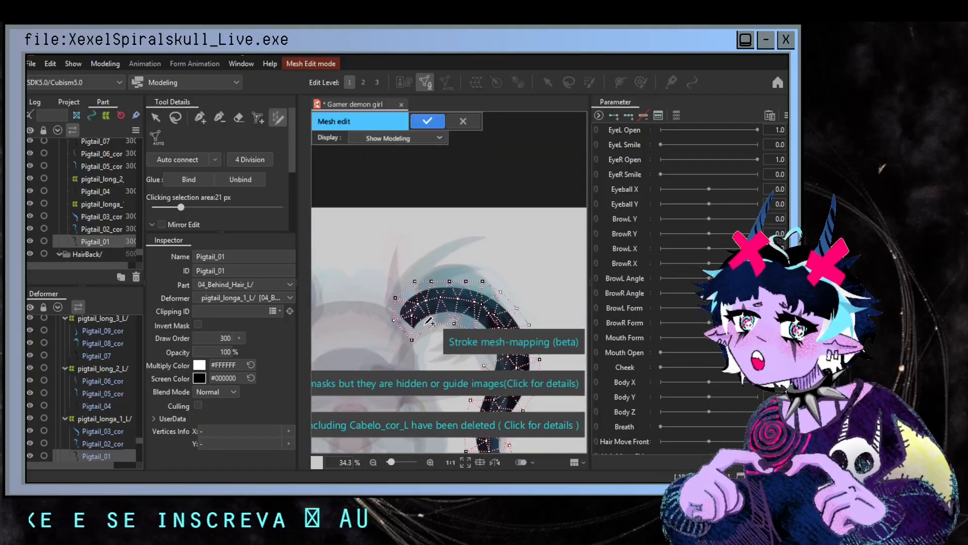
{"action": "scroll", "coordinate": [485, 275], "scroll_direction": "up", "scroll_amount": 3}
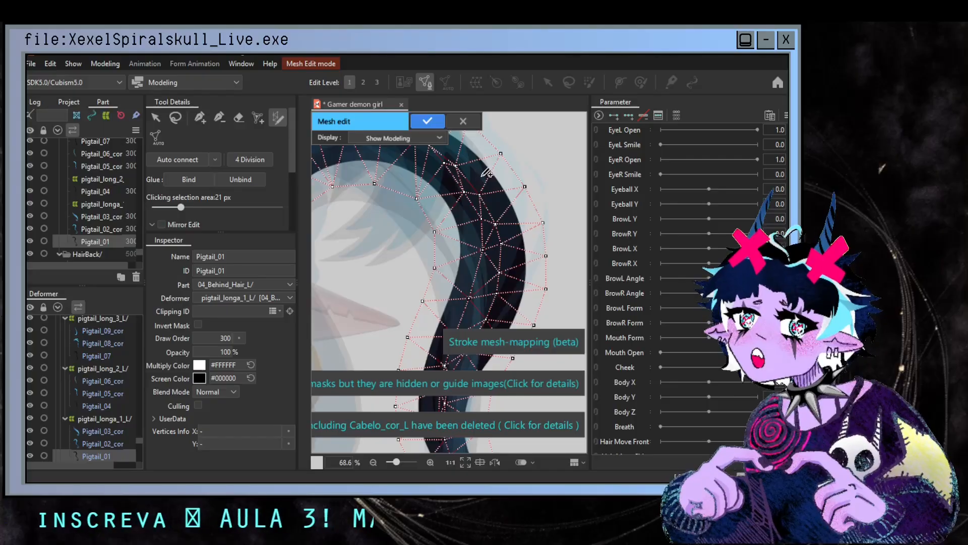
{"action": "scroll", "coordinate": [459, 222], "scroll_direction": "down", "scroll_amount": 3}
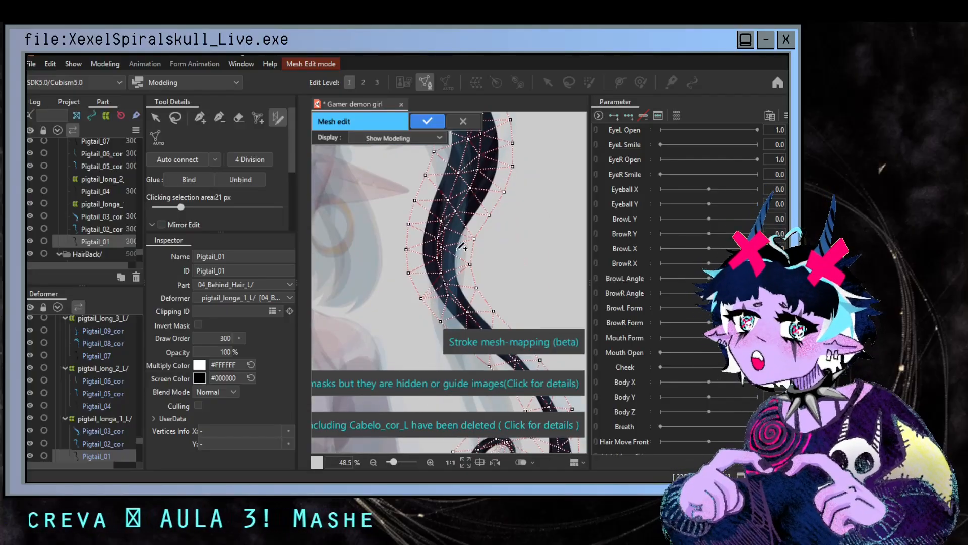
{"action": "scroll", "coordinate": [457, 219], "scroll_direction": "down", "scroll_amount": 3}
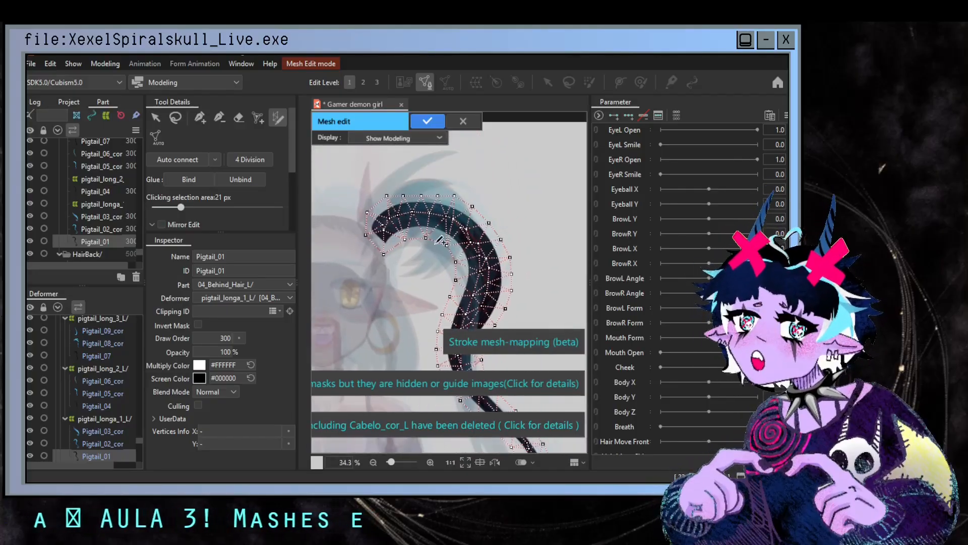
- Erase the inner vertices along the Pigtail_01 strand down to the curl, keeping the outer outline vertices
{"action": "left_click", "coordinate": [238, 117]}
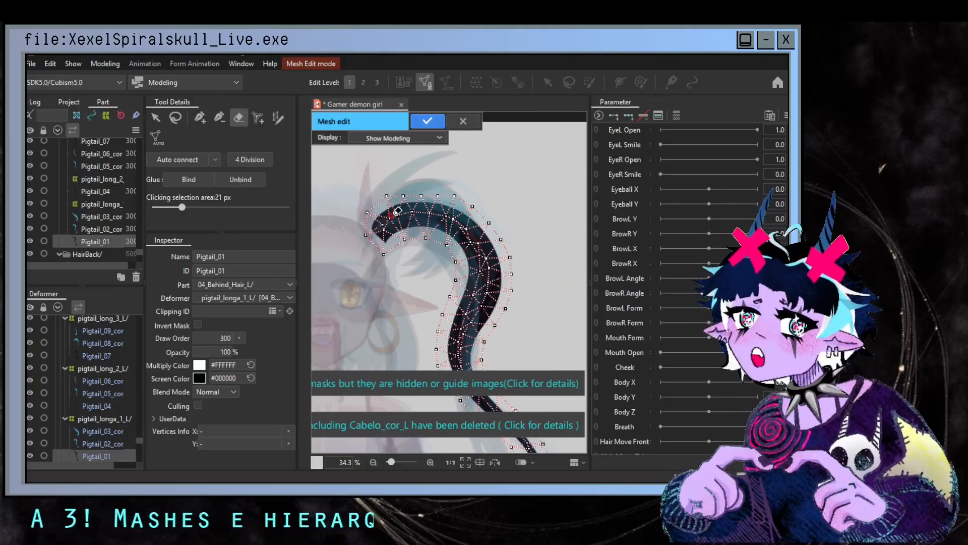
{"action": "mouse_move", "coordinate": [389, 230]}
{"action": "left_mouse_down"}
{"action": "mouse_move", "coordinate": [454, 230]}
{"action": "mouse_move", "coordinate": [452, 217]}
{"action": "mouse_move", "coordinate": [478, 277]}
{"action": "mouse_move", "coordinate": [475, 247]}
{"action": "mouse_move", "coordinate": [486, 299]}
{"action": "mouse_move", "coordinate": [470, 340]}
{"action": "mouse_move", "coordinate": [473, 297]}
{"action": "mouse_move", "coordinate": [460, 354]}
{"action": "mouse_move", "coordinate": [461, 300]}
{"action": "mouse_move", "coordinate": [432, 218]}
{"action": "mouse_move", "coordinate": [461, 264]}
{"action": "mouse_move", "coordinate": [469, 269]}
{"action": "mouse_move", "coordinate": [438, 229]}
{"action": "mouse_move", "coordinate": [500, 291]}
{"action": "mouse_move", "coordinate": [496, 283]}
{"action": "mouse_move", "coordinate": [509, 335]}
{"action": "mouse_move", "coordinate": [498, 363]}
{"action": "mouse_move", "coordinate": [508, 325]}
{"action": "mouse_move", "coordinate": [506, 335]}
{"action": "mouse_move", "coordinate": [461, 331]}
{"action": "mouse_move", "coordinate": [452, 307]}
{"action": "mouse_move", "coordinate": [489, 298]}
{"action": "left_mouse_up"}
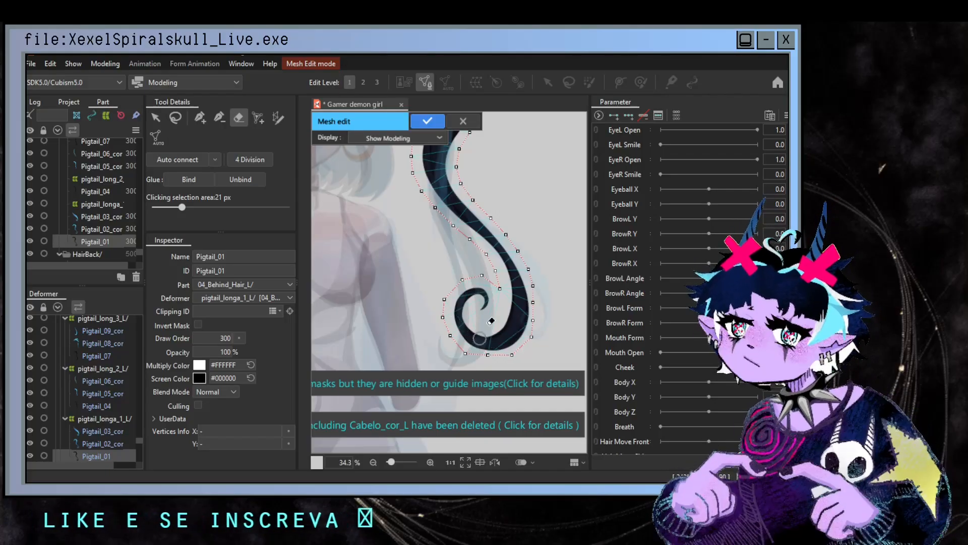
{"action": "scroll", "coordinate": [486, 334], "scroll_direction": "down", "scroll_amount": 5}
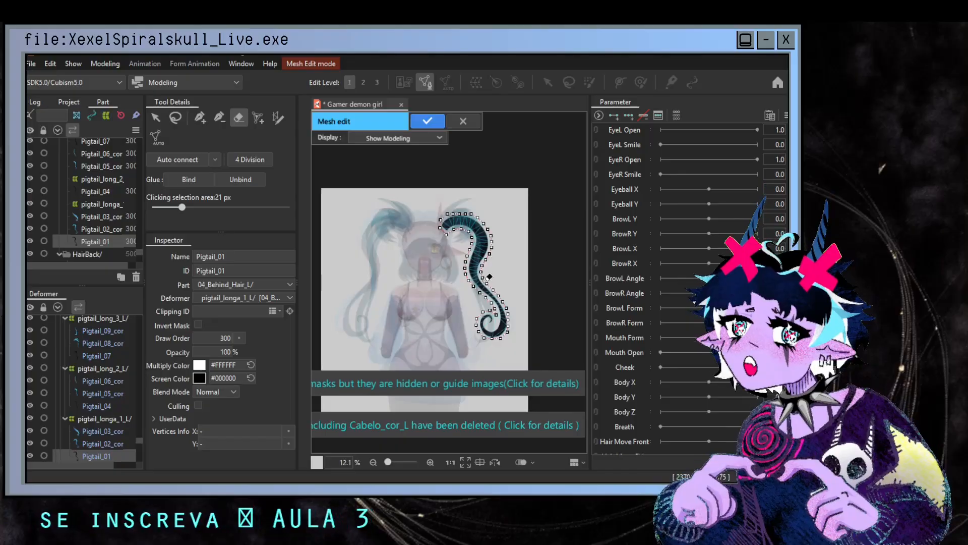
{"action": "scroll", "coordinate": [504, 287], "scroll_direction": "down", "scroll_amount": 1}
{"action": "scroll", "coordinate": [504, 287], "scroll_direction": "up", "scroll_amount": 3}
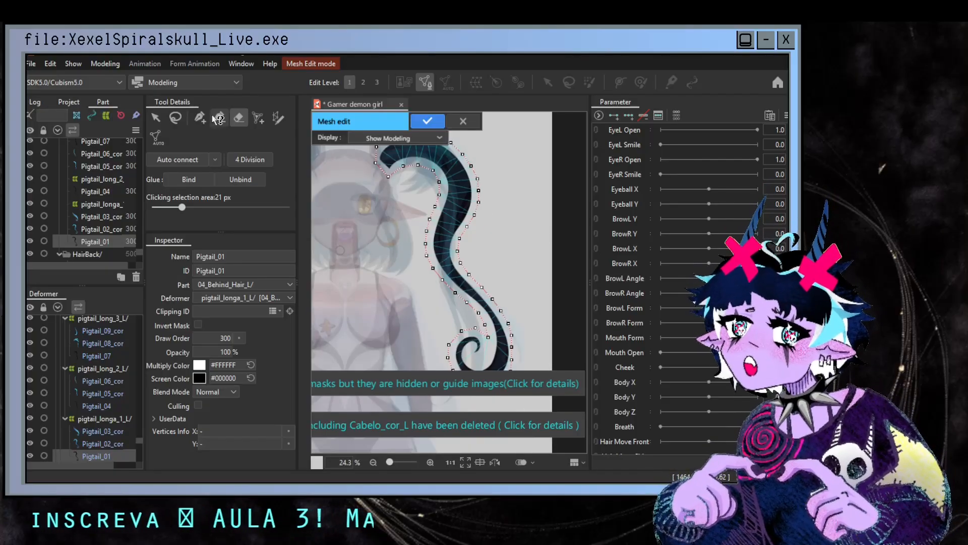
- Add a vertex at the inner tip of Pigtail_01's curl and connect it to the surrounding outline vertices
{"action": "left_click", "coordinate": [200, 117]}
{"action": "scroll", "coordinate": [457, 330], "scroll_direction": "up", "scroll_amount": 3}
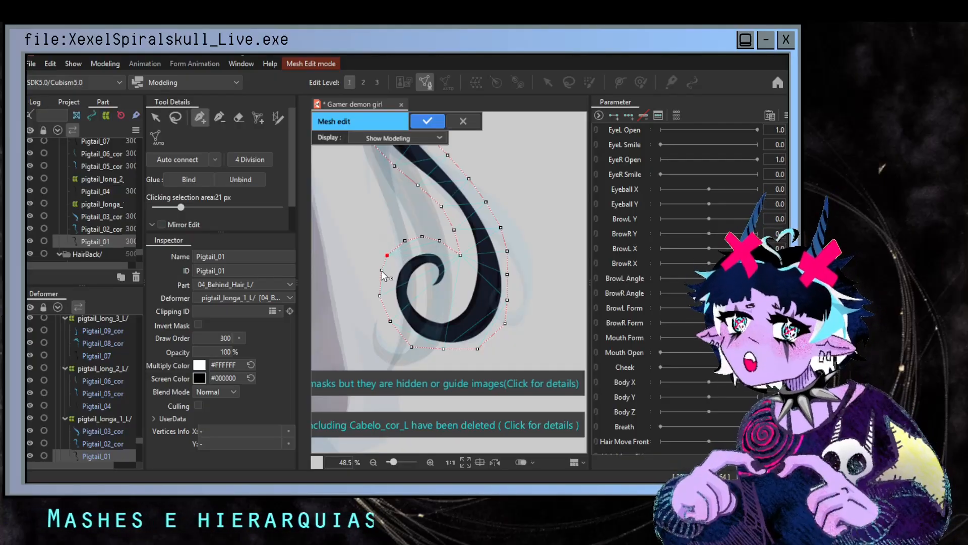
{"action": "left_click", "coordinate": [433, 286]}
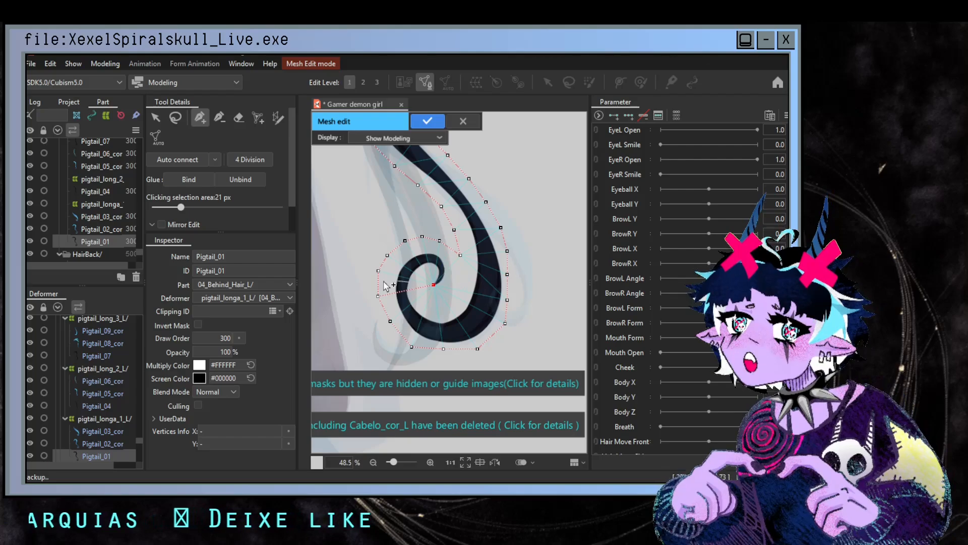
{"action": "key", "text": "Escape"}
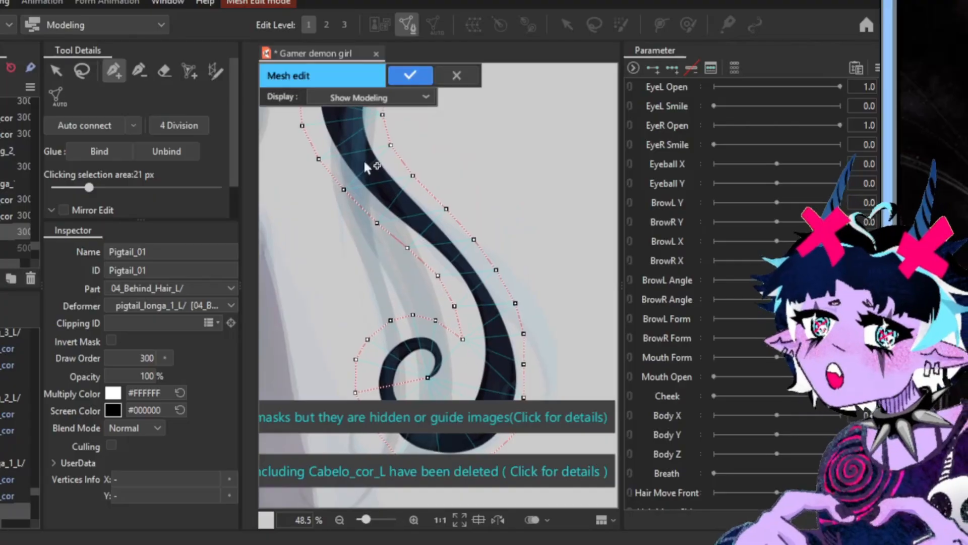
{"action": "left_click_drag", "start_coordinate": [424, 247], "coordinate": [407, 197]}
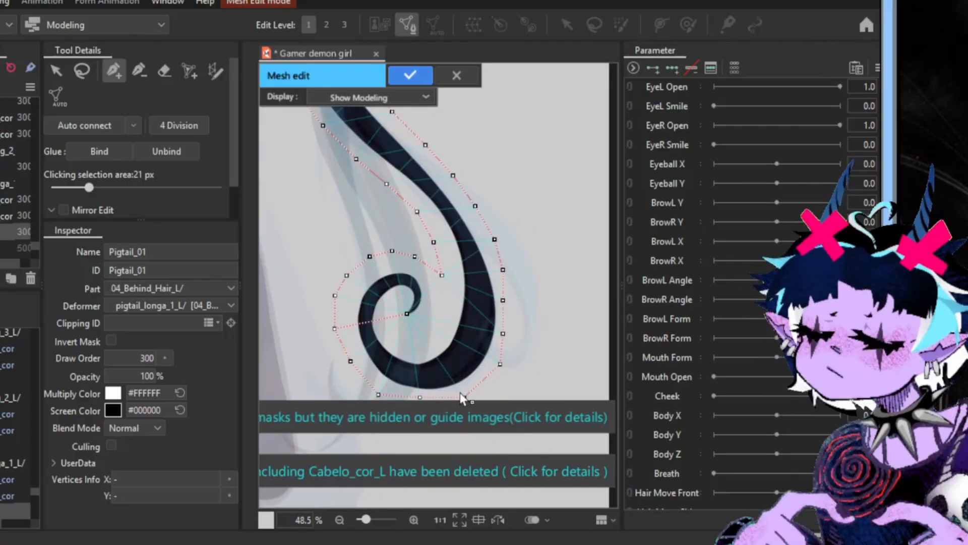
{"action": "scroll", "coordinate": [514, 366], "scroll_direction": "down", "scroll_amount": 3}
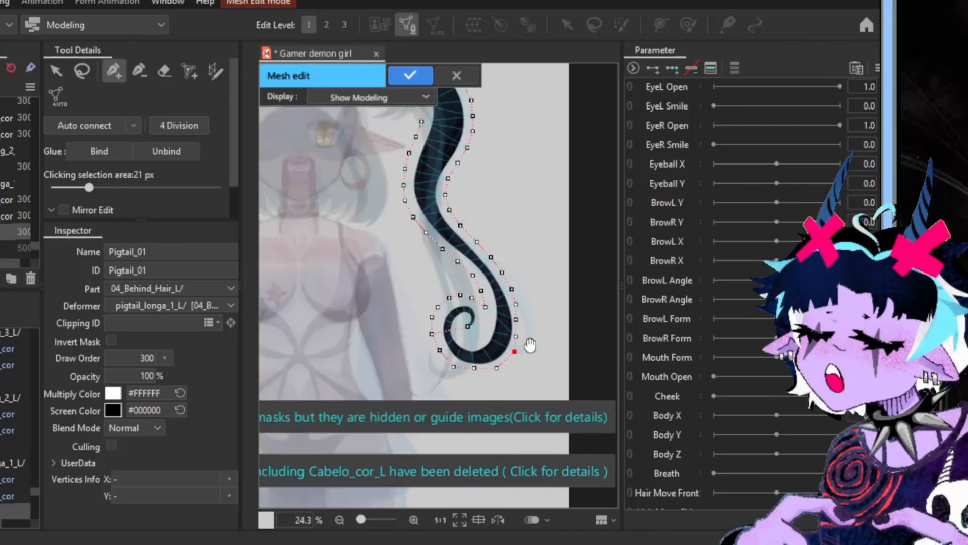
- Place a connected row of vertices inside the strand around the lower bend of Pigtail_01's curl
{"action": "scroll", "coordinate": [479, 323], "scroll_direction": "up", "scroll_amount": 5}
{"action": "left_click", "coordinate": [463, 260]}
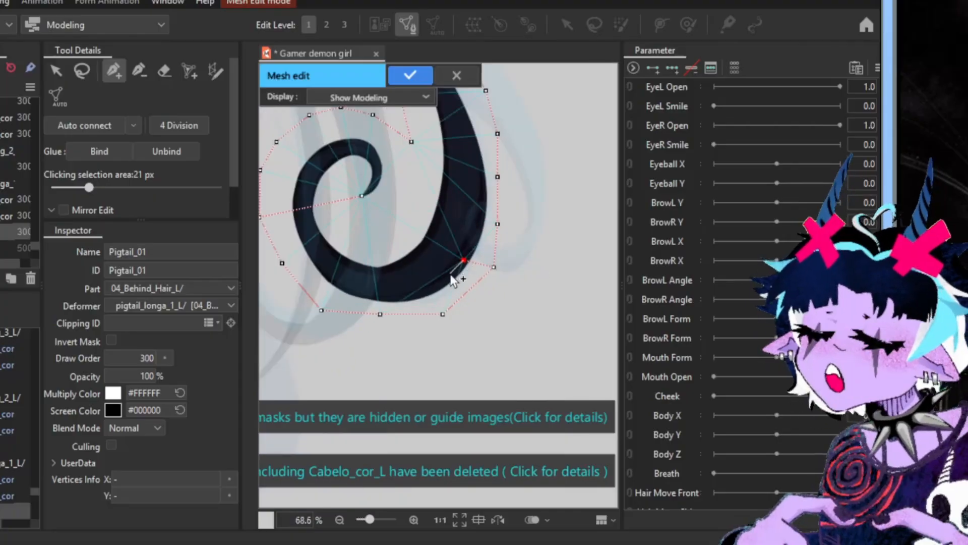
{"action": "left_click", "coordinate": [448, 278]}
{"action": "left_click", "coordinate": [429, 291]}
{"action": "left_click", "coordinate": [397, 297]}
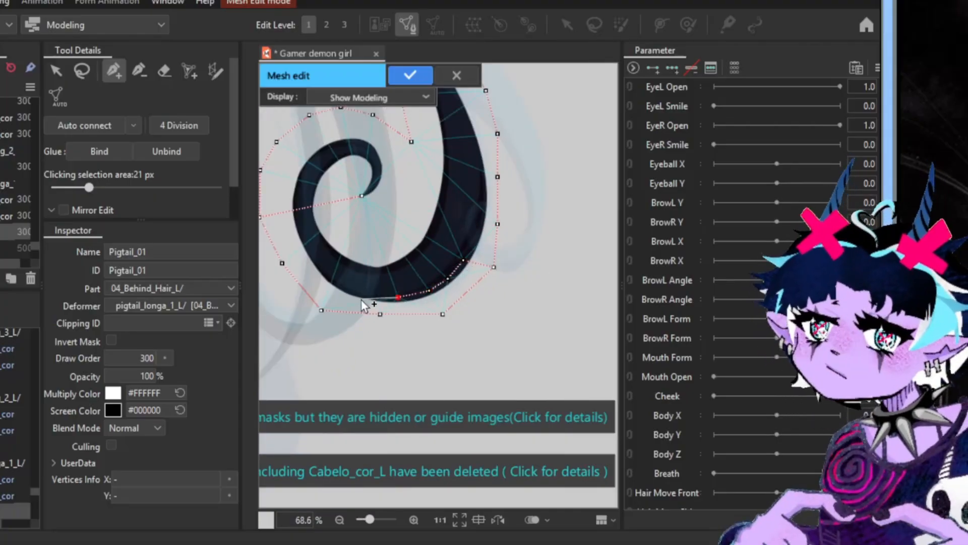
{"action": "left_click", "coordinate": [369, 297]}
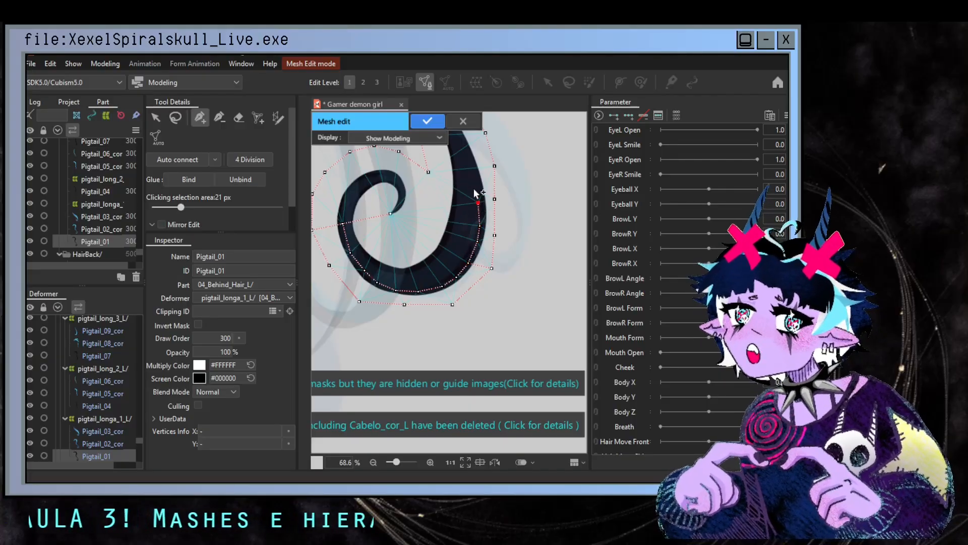
{"action": "scroll", "coordinate": [464, 153], "scroll_direction": "up", "scroll_amount": 3}
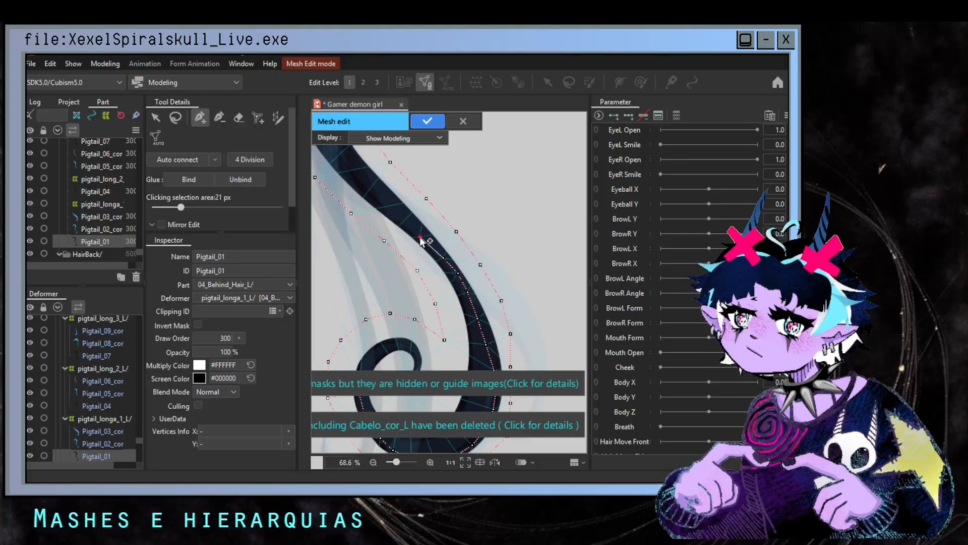
- Continue the inner vertex line up Pigtail_01 to its root, join it to the outline there, and apply the mesh
{"action": "left_click_drag", "start_coordinate": [338, 166], "coordinate": [403, 307]}
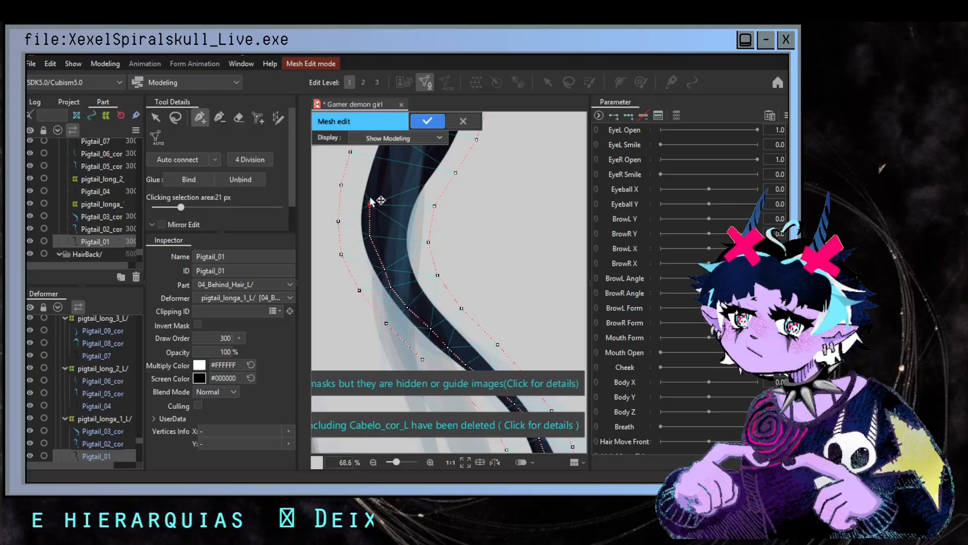
{"action": "left_click_drag", "start_coordinate": [383, 197], "coordinate": [386, 292]}
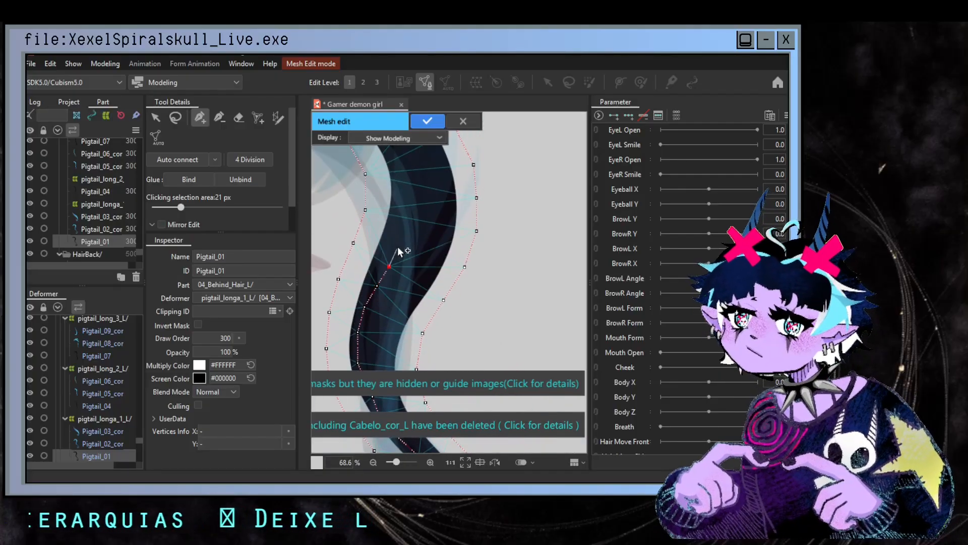
{"action": "left_click_drag", "start_coordinate": [401, 214], "coordinate": [410, 302]}
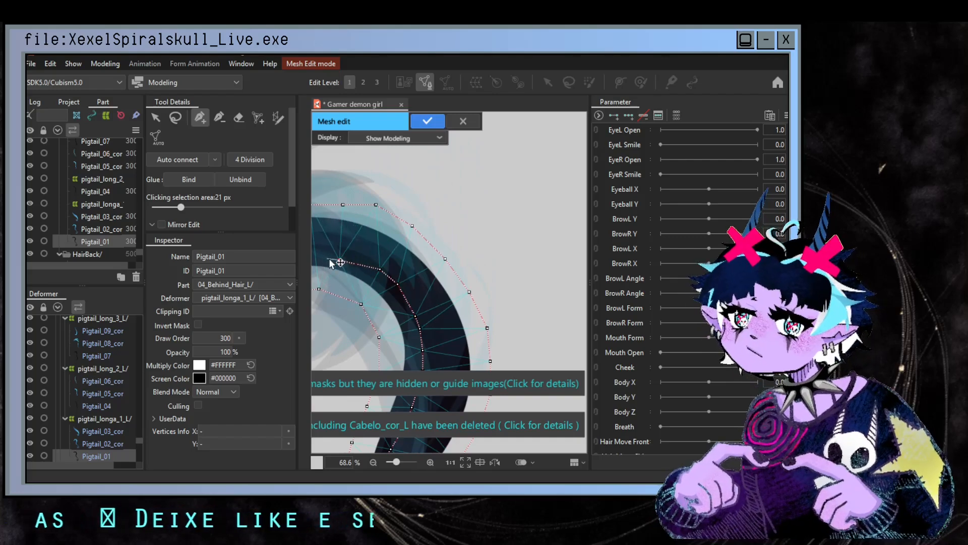
{"action": "scroll", "coordinate": [334, 262], "scroll_direction": "up", "scroll_amount": 3}
{"action": "left_click_drag", "start_coordinate": [471, 270], "coordinate": [464, 273]}
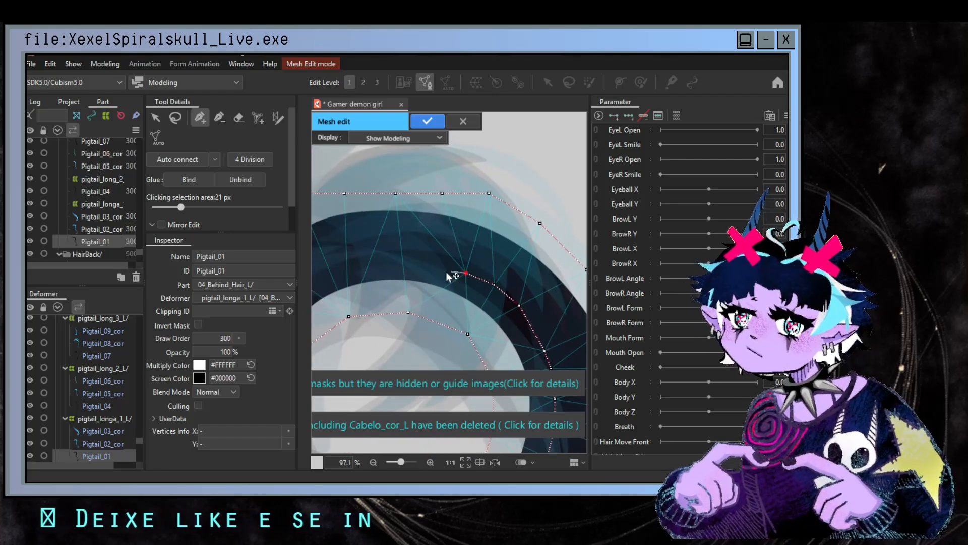
{"action": "left_click_drag", "start_coordinate": [328, 277], "coordinate": [449, 235]}
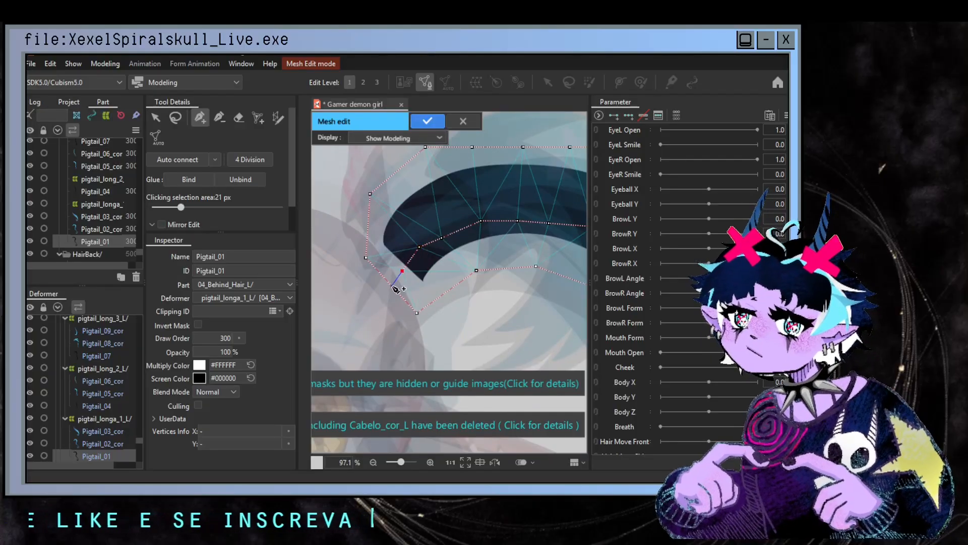
{"action": "scroll", "coordinate": [395, 288], "scroll_direction": "down", "scroll_amount": 6}
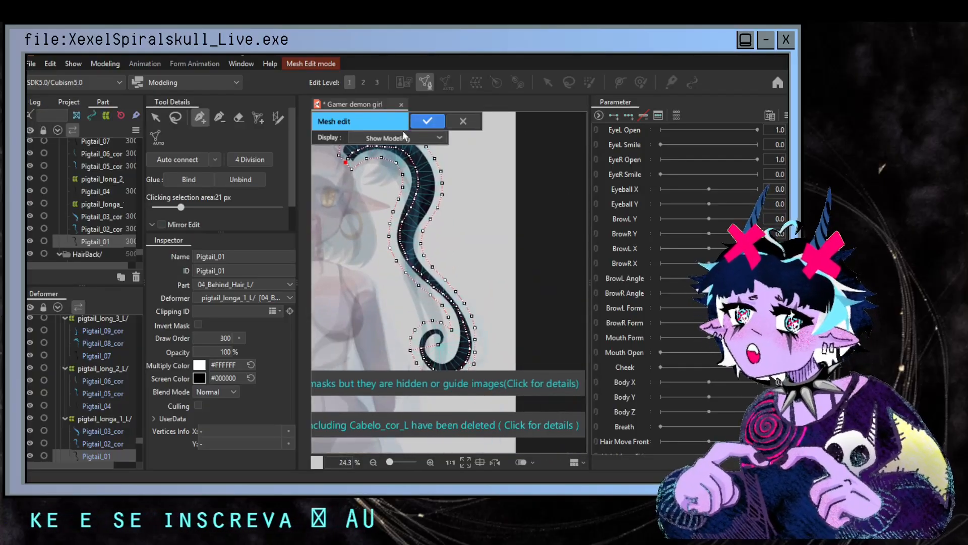
{"action": "left_click", "coordinate": [427, 121]}
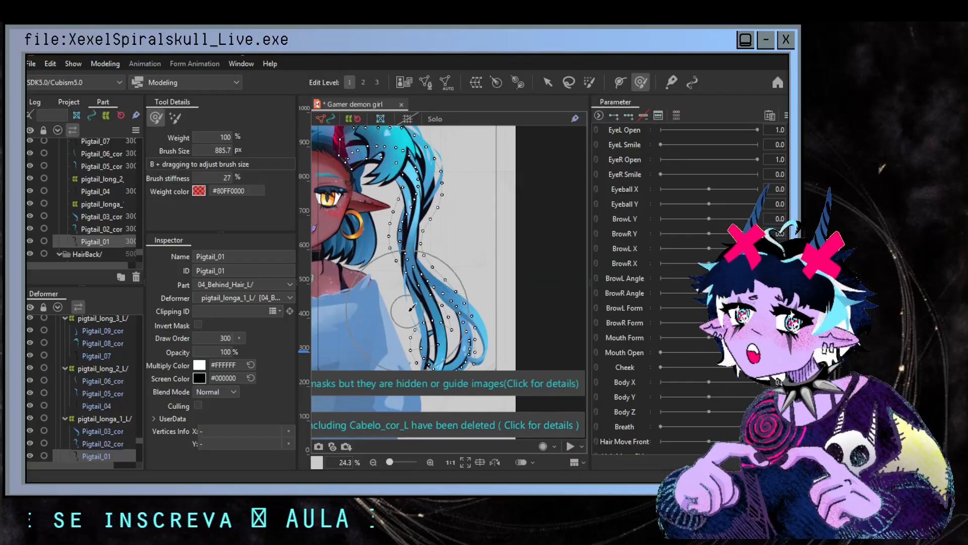
- Enlarge the deform brush to a size of 2196.2 px
{"action": "left_click_drag", "start_coordinate": [372, 323], "coordinate": [373, 359]}
{"action": "mouse_move", "coordinate": [405, 316]}
{"action": "left_mouse_down"}
{"action": "mouse_move", "coordinate": [435, 305]}
{"action": "mouse_move", "coordinate": [453, 271]}
{"action": "mouse_move", "coordinate": [374, 312]}
{"action": "mouse_move", "coordinate": [313, 284]}
{"action": "mouse_move", "coordinate": [327, 302]}
{"action": "mouse_move", "coordinate": [418, 299]}
{"action": "mouse_move", "coordinate": [375, 315]}
{"action": "mouse_move", "coordinate": [355, 315]}
{"action": "mouse_move", "coordinate": [444, 309]}
{"action": "mouse_move", "coordinate": [488, 269]}
{"action": "mouse_move", "coordinate": [450, 344]}
{"action": "mouse_move", "coordinate": [452, 312]}
{"action": "mouse_move", "coordinate": [447, 388]}
{"action": "mouse_move", "coordinate": [439, 337]}
{"action": "mouse_move", "coordinate": [496, 294]}
{"action": "mouse_move", "coordinate": [469, 287]}
{"action": "mouse_move", "coordinate": [335, 321]}
{"action": "mouse_move", "coordinate": [410, 282]}
{"action": "mouse_move", "coordinate": [489, 270]}
{"action": "left_mouse_up"}
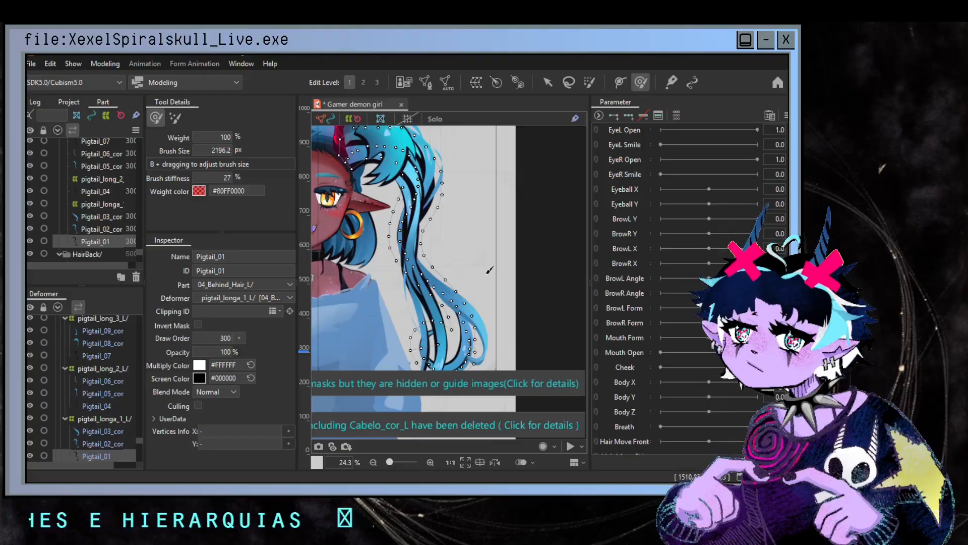
{"action": "scroll", "coordinate": [489, 269], "scroll_direction": "down", "scroll_amount": 4}
{"action": "scroll", "coordinate": [497, 282], "scroll_direction": "up", "scroll_amount": 2}
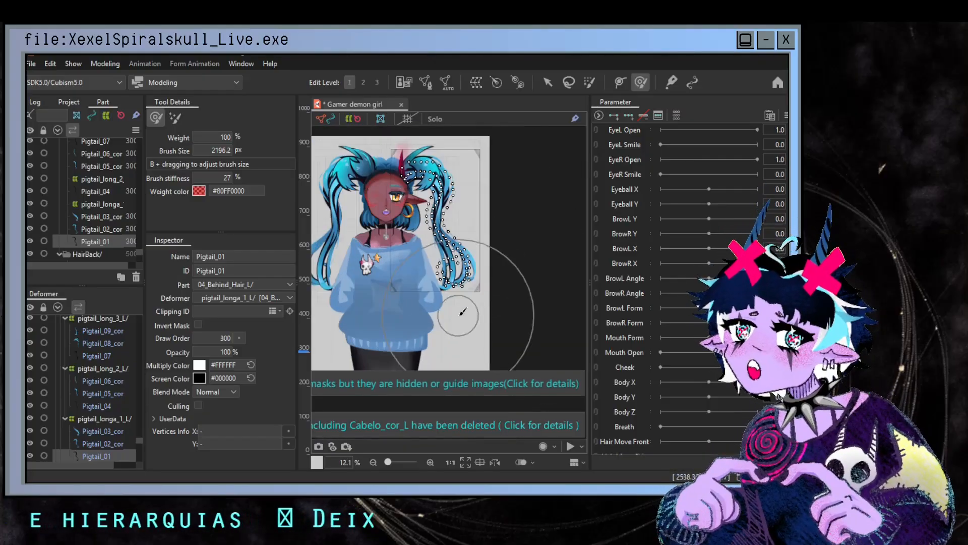
{"action": "scroll", "coordinate": [497, 278], "scroll_direction": "up", "scroll_amount": 5}
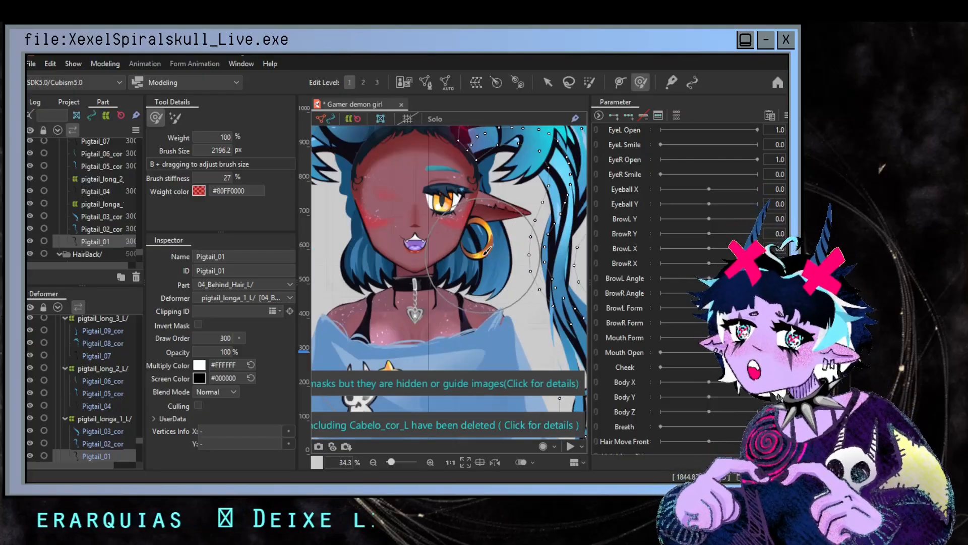
{"action": "scroll", "coordinate": [446, 201], "scroll_direction": "down", "scroll_amount": 5}
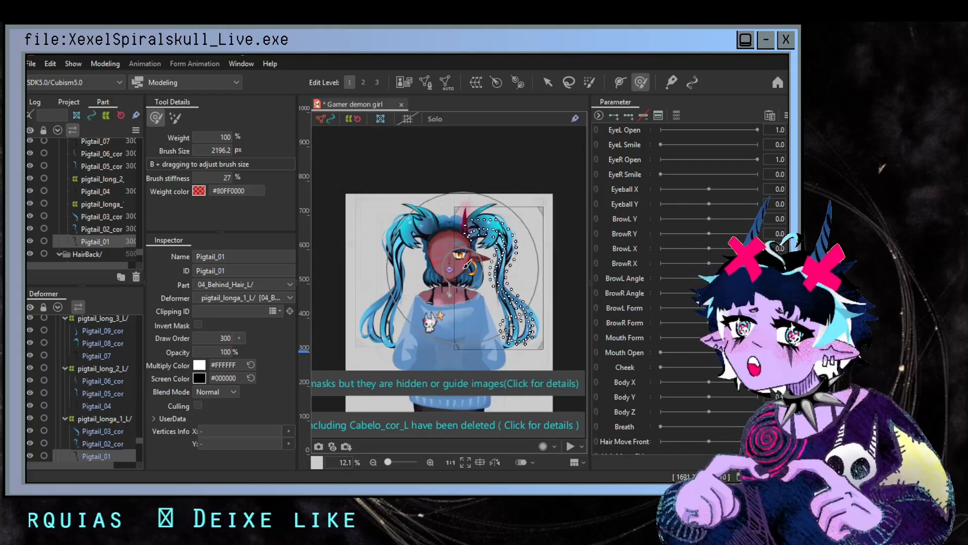